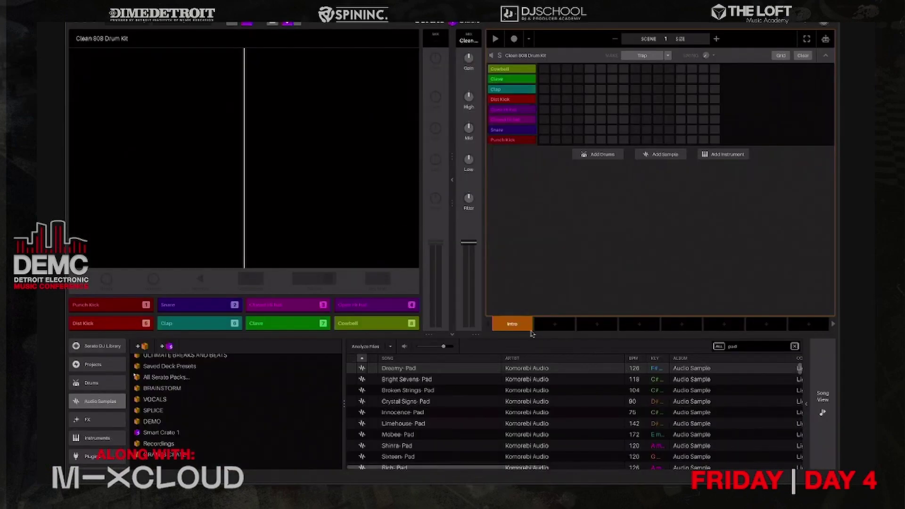
Switch to Google Chrome and view the Serato Studio downloads page with its version and installer options.
key("super+Tab")
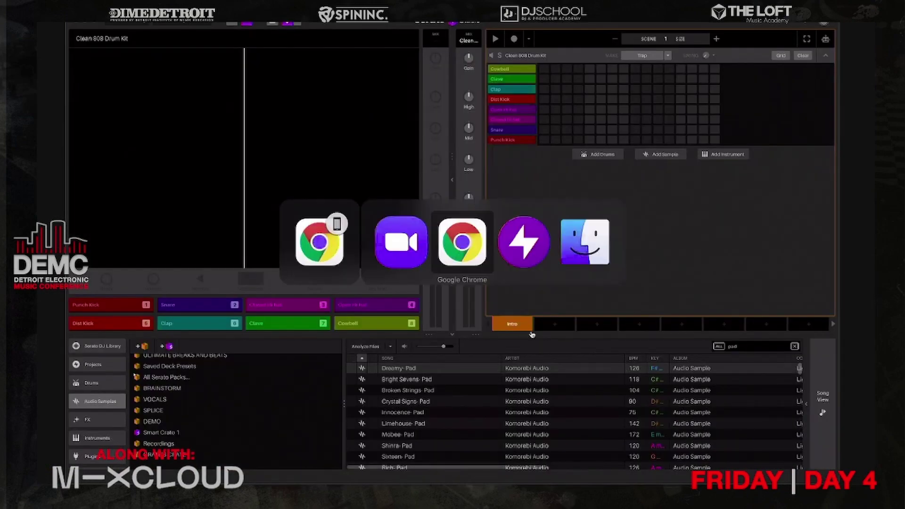
key("super+Tab")
key("super+Tab")
key("super+Tab")
key("super+Tab")
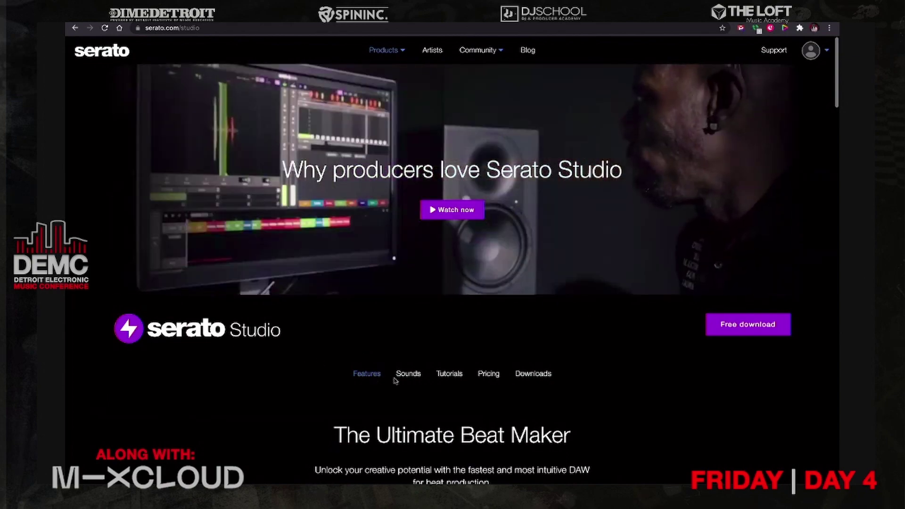
left_click(528, 375)
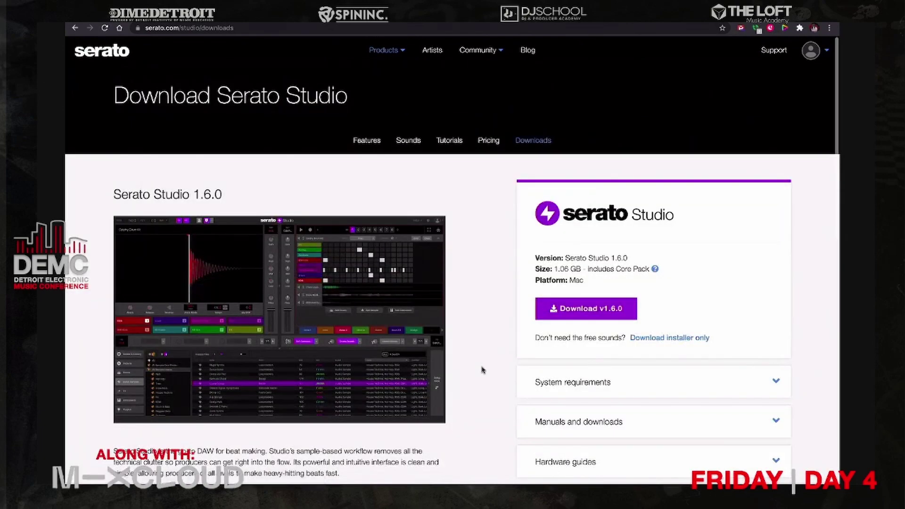
scroll(483, 370, "down", 2)
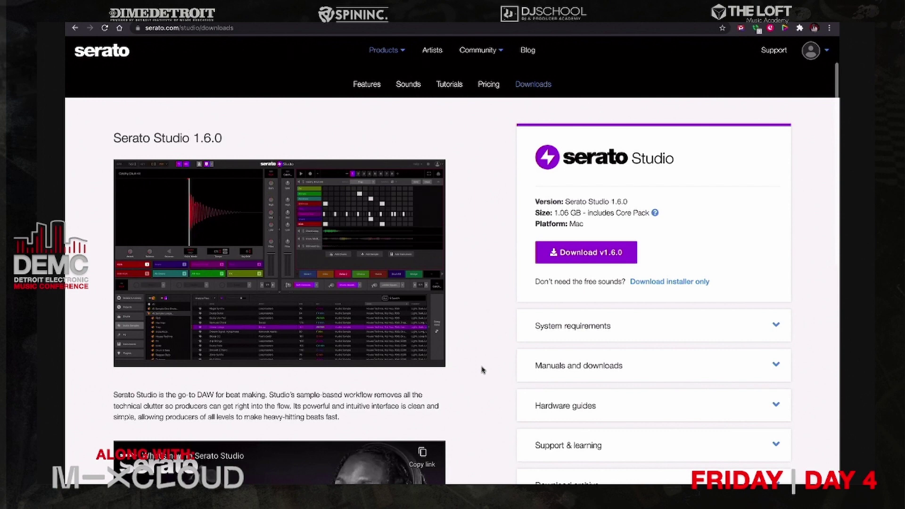
Review the Free, Subscribe and Buy plans on the Serato Studio pricing page.
left_click(489, 85)
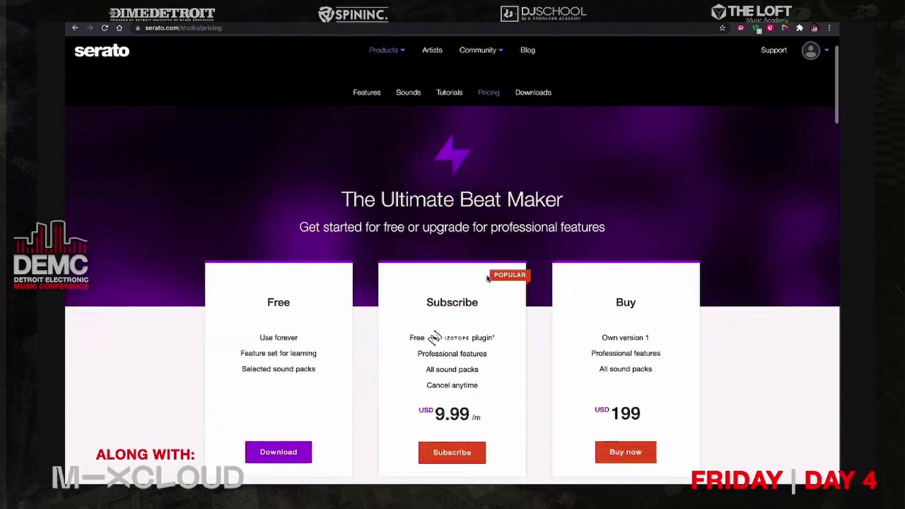
scroll(488, 278, "down", 2)
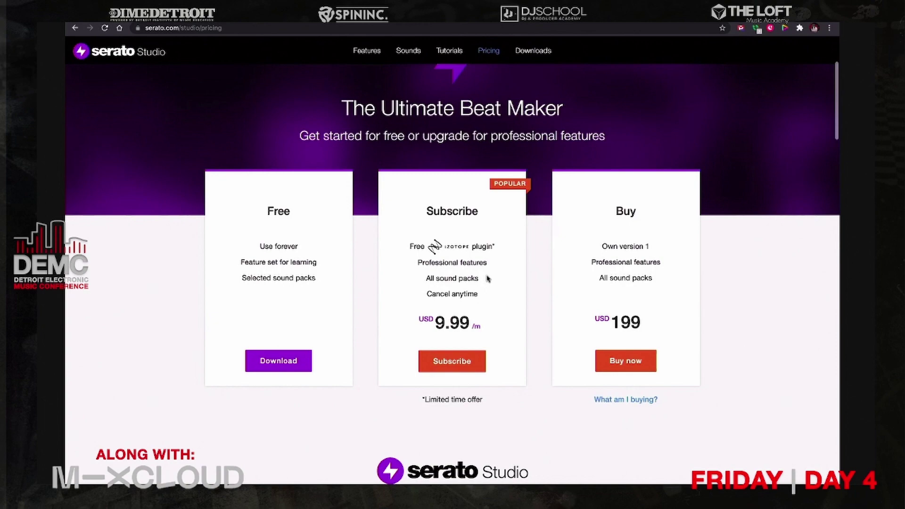
scroll(440, 231, "up", 3)
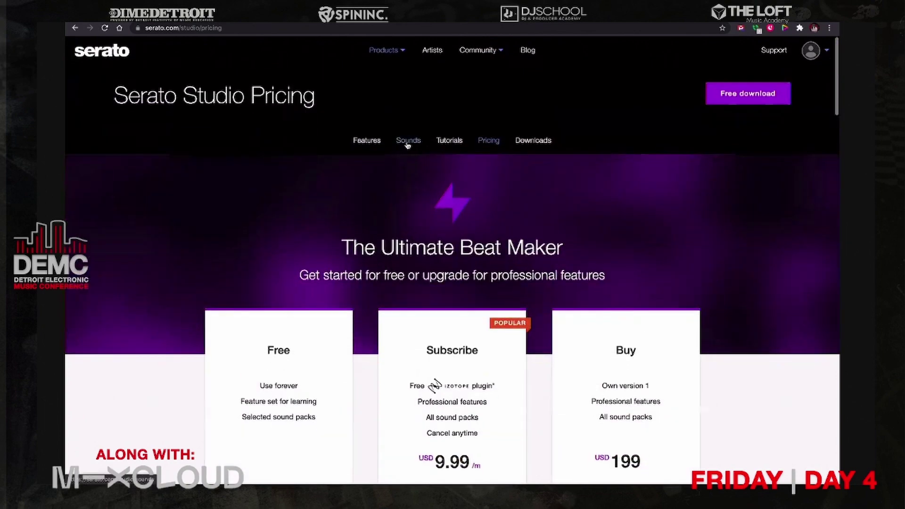
Browse the royalty-free sound packs on the Serato Sounds page and open the Serato Studio tutorials page.
left_click(408, 141)
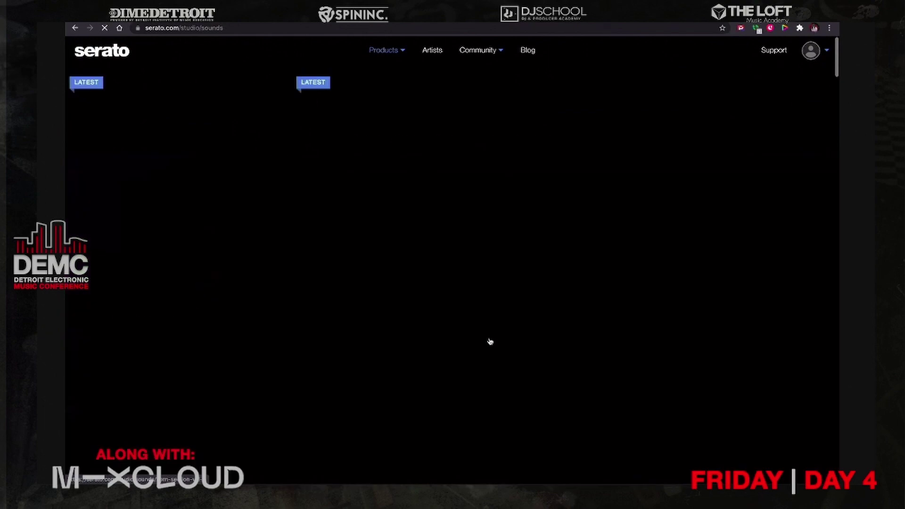
scroll(491, 340, "down", 5)
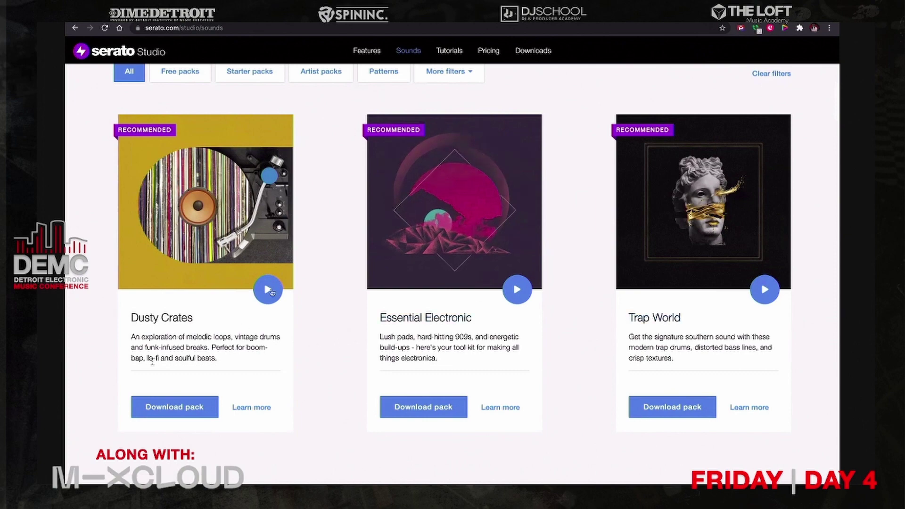
scroll(307, 338, "down", 7)
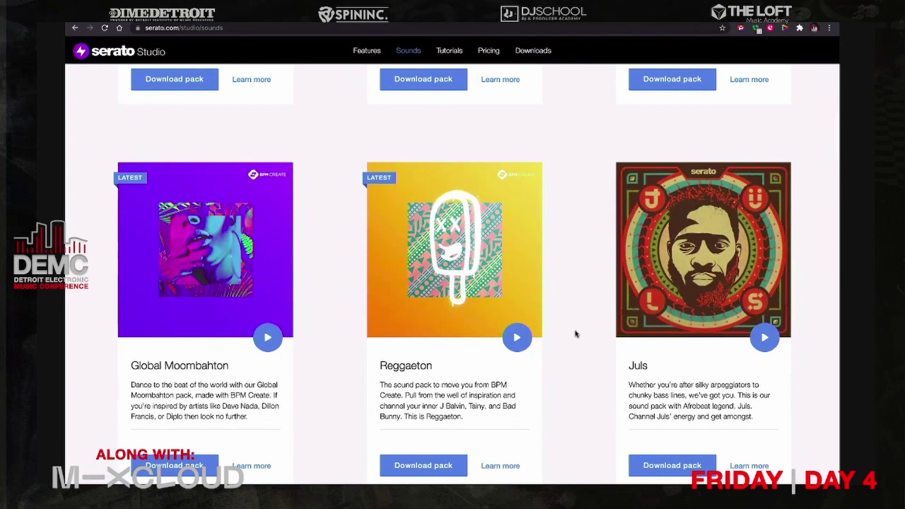
scroll(575, 334, "down", 7)
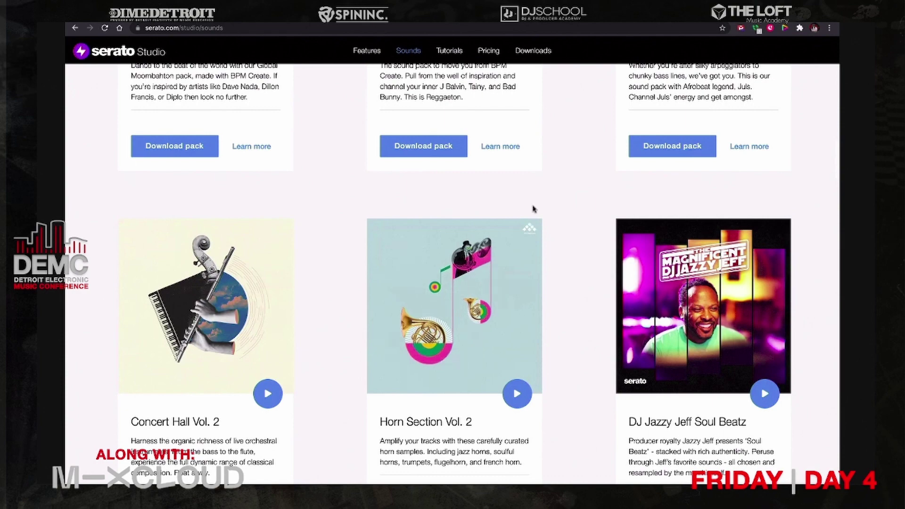
scroll(538, 212, "up", 5)
scroll(539, 212, "up", 15)
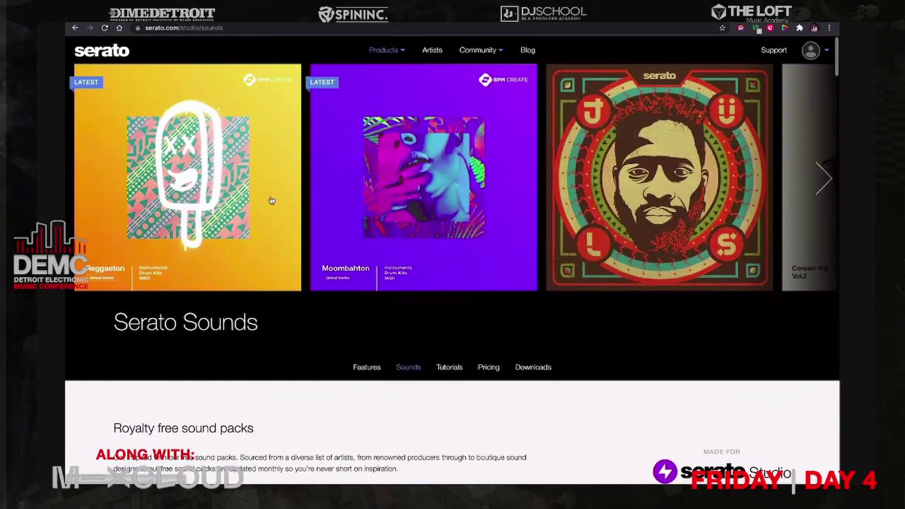
left_click(452, 372)
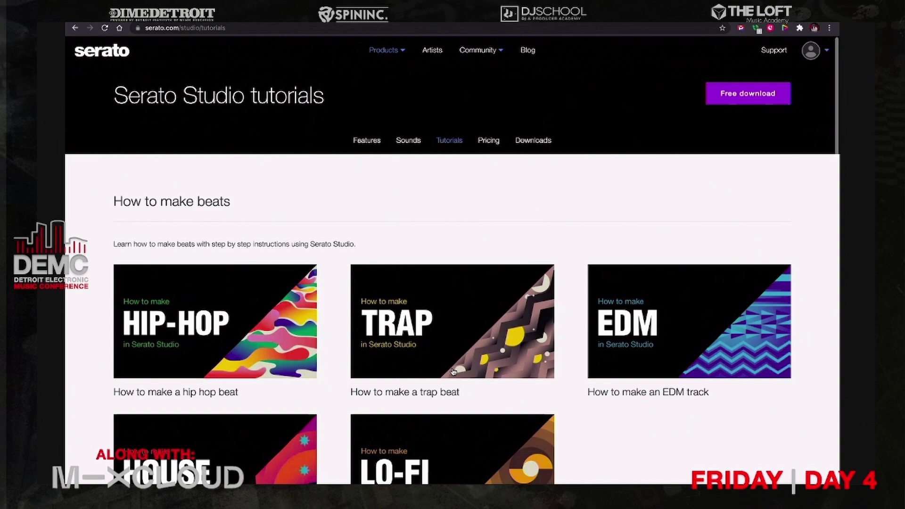
Switch to Serato Studio and audition the Clean 808 Drum Kit's kick, snare, clap, clave and hi-hat sounds, ending on Punch Kick.
key("super+Tab")
key("super+Tab")
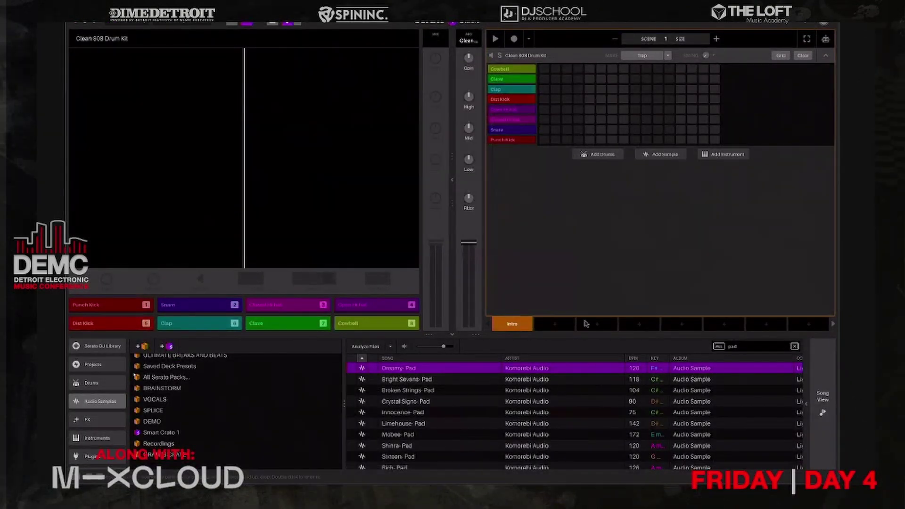
mouse_move(587, 324)
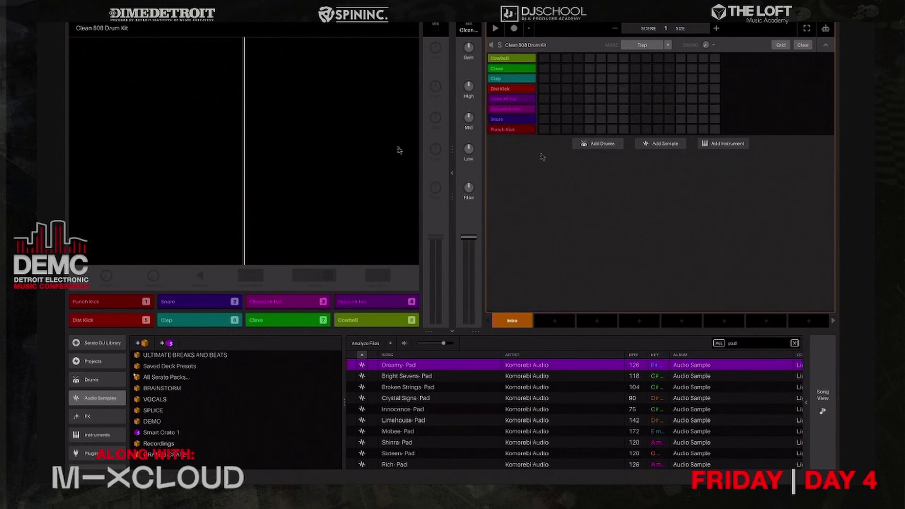
left_click(125, 318)
left_click(123, 302)
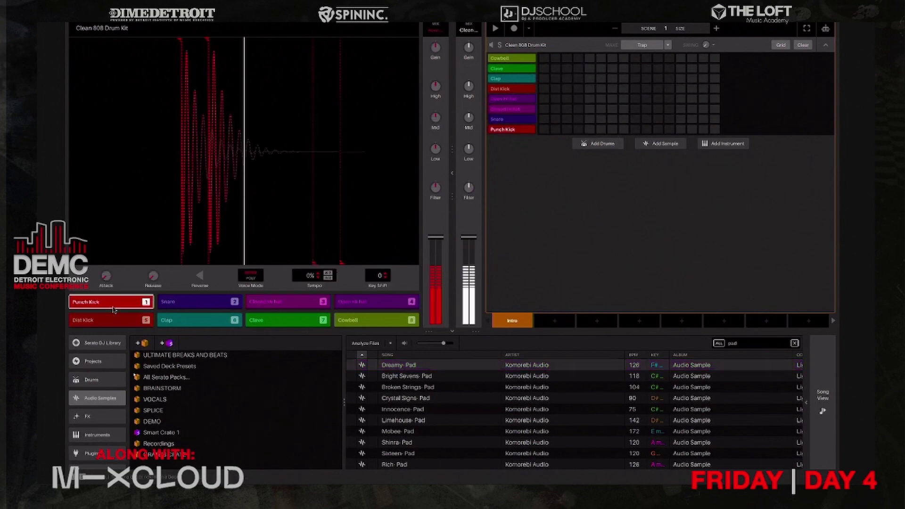
left_click(198, 301)
left_click(200, 323)
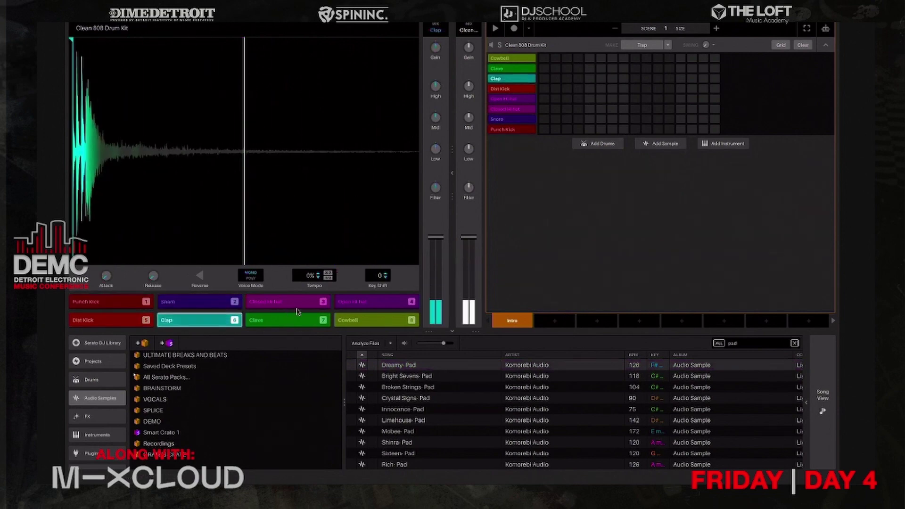
left_click(283, 302)
left_click(283, 320)
left_click(356, 306)
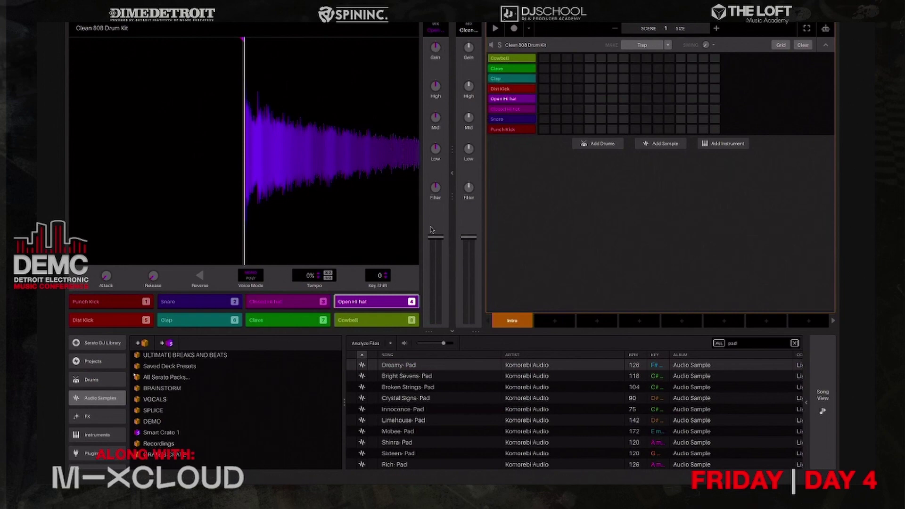
mouse_move(437, 55)
left_click(88, 309)
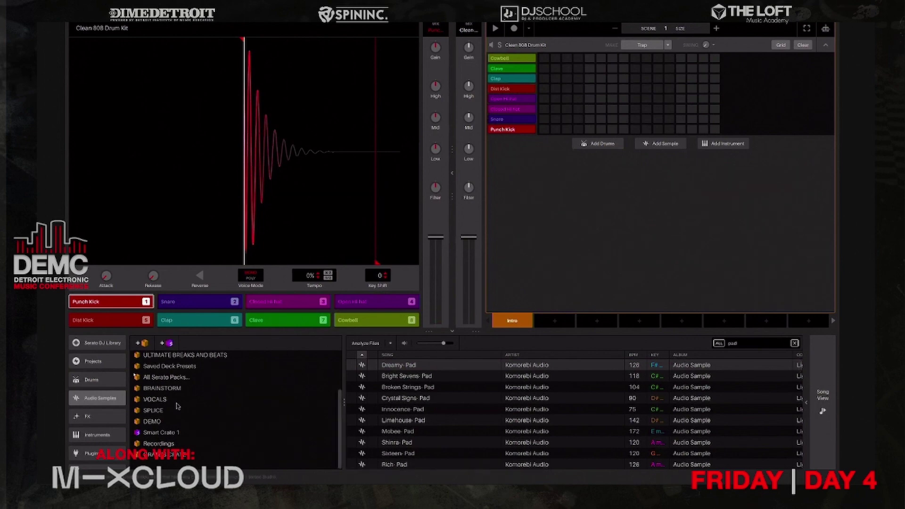
Look through the library's Drums, Audio Samples, FX and Instruments categories.
left_click(111, 381)
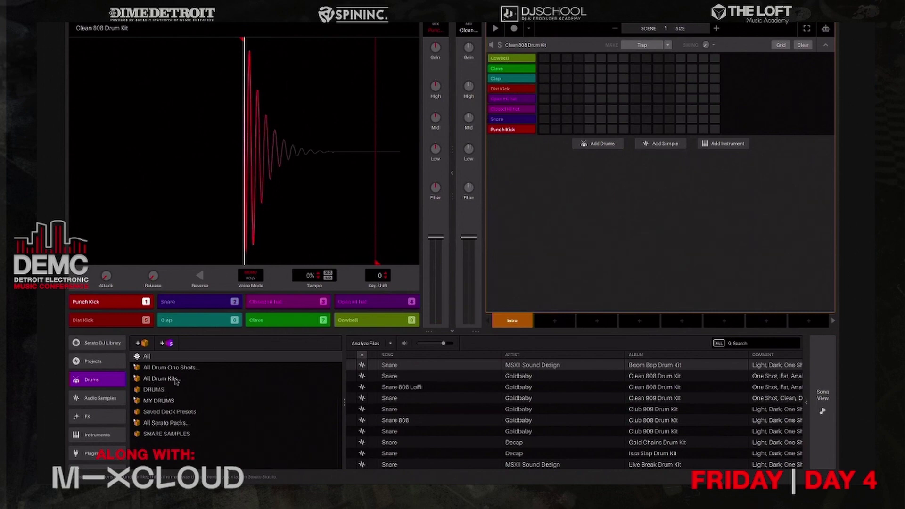
left_click(99, 398)
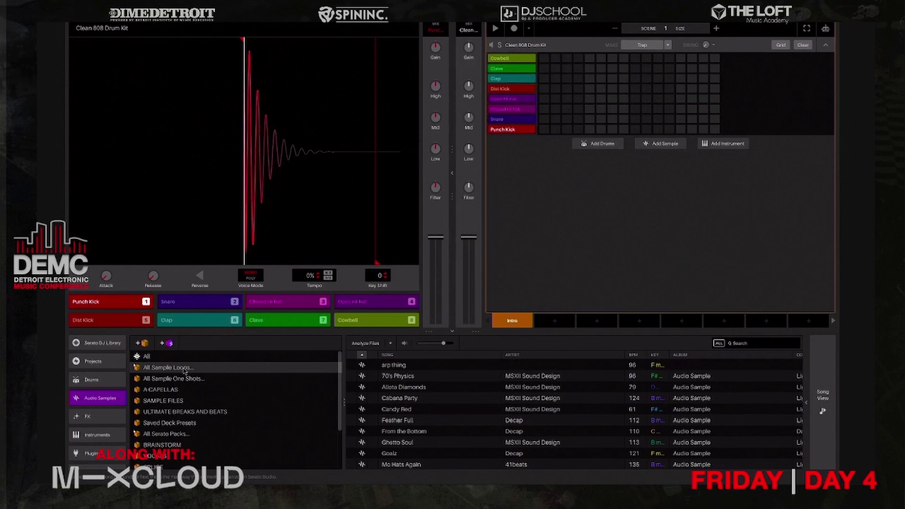
left_click(103, 417)
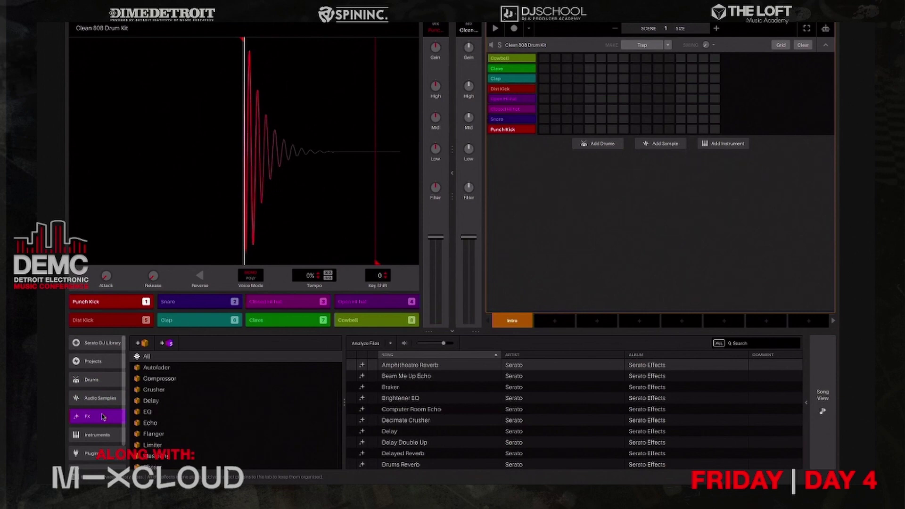
left_click(94, 437)
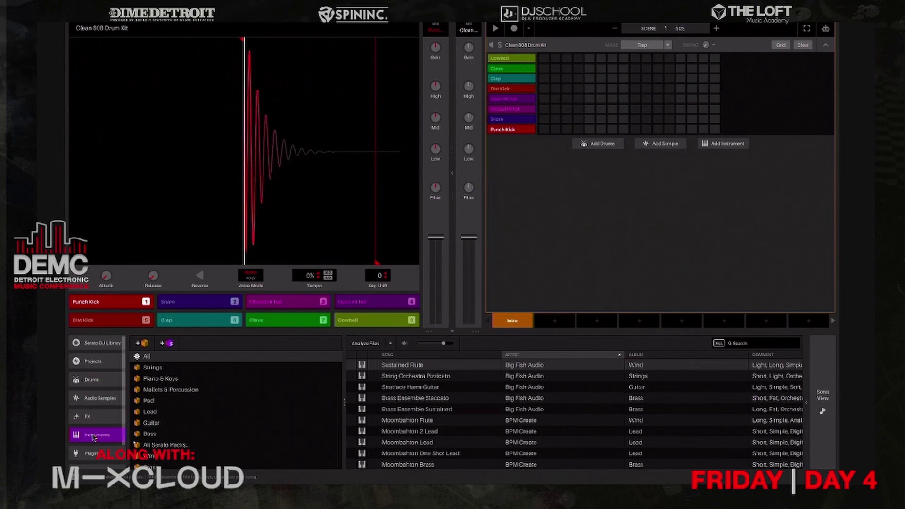
View the library's Plugins category, listing all instruments and all effects in turn.
scroll(97, 432, "down", 1)
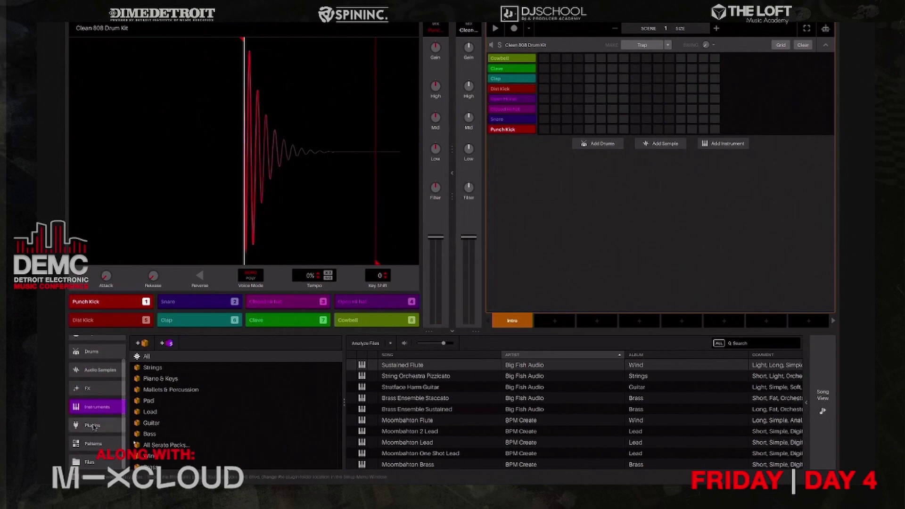
left_click(92, 426)
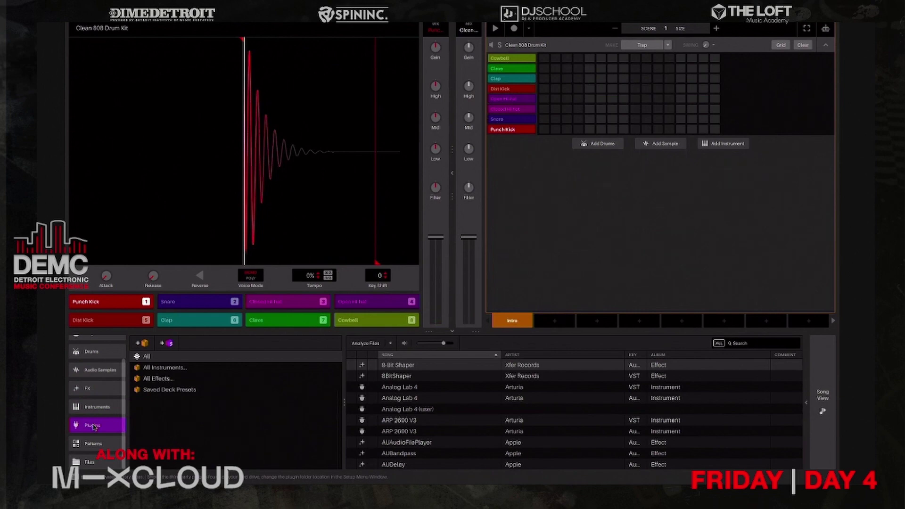
left_click(175, 370)
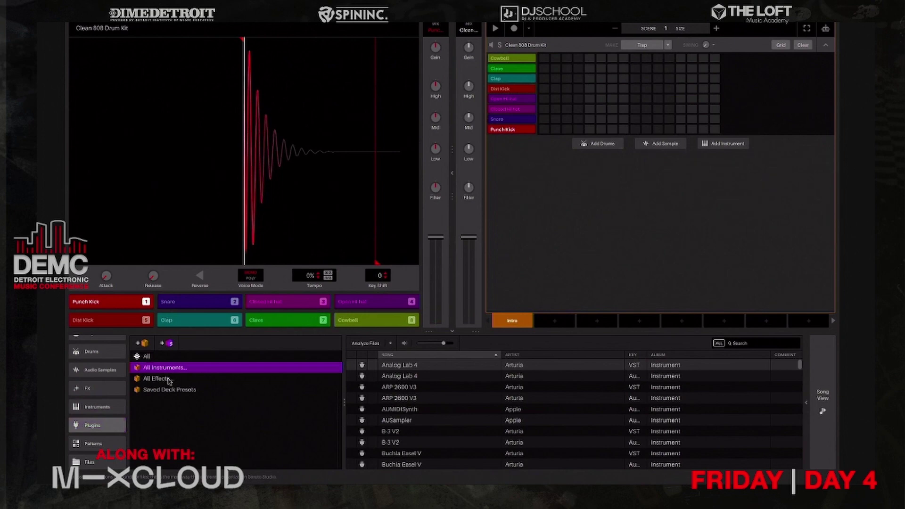
left_click(169, 380)
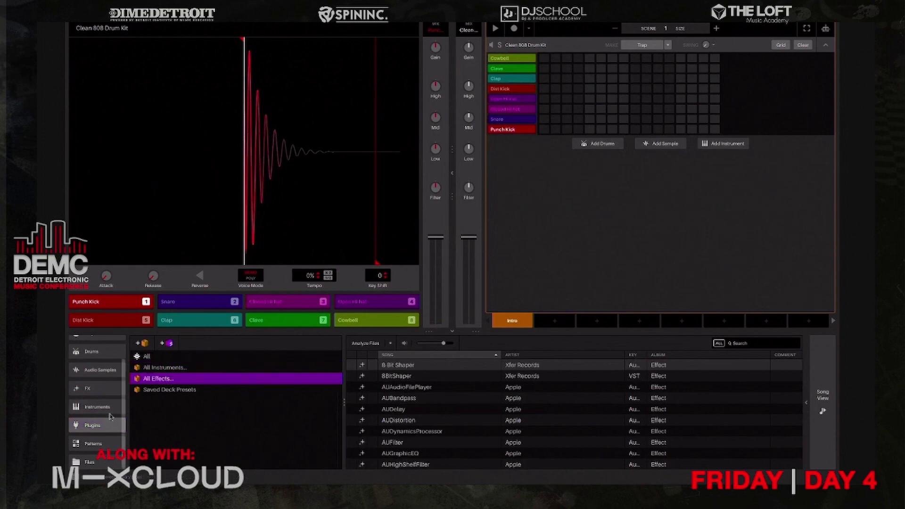
Look through the library's Patterns, Files and Serato DJ Library categories, and return to Drums.
left_click(95, 444)
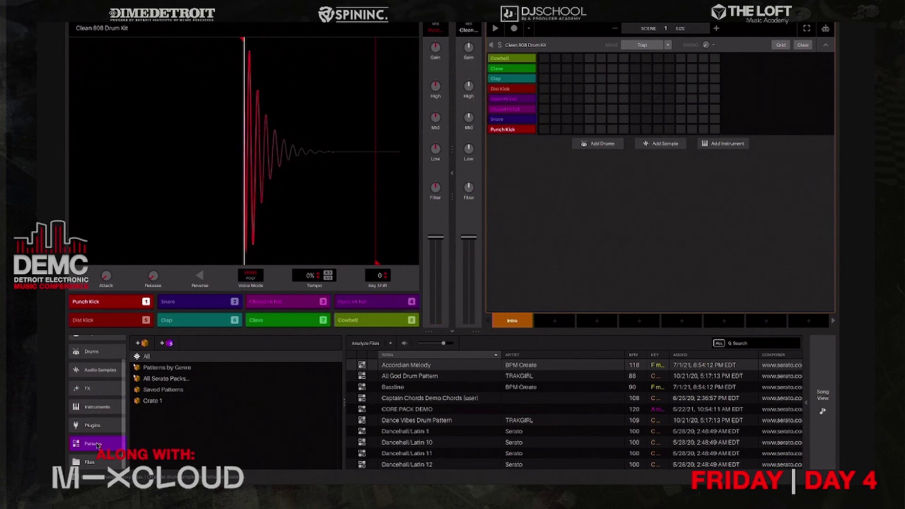
left_click(90, 464)
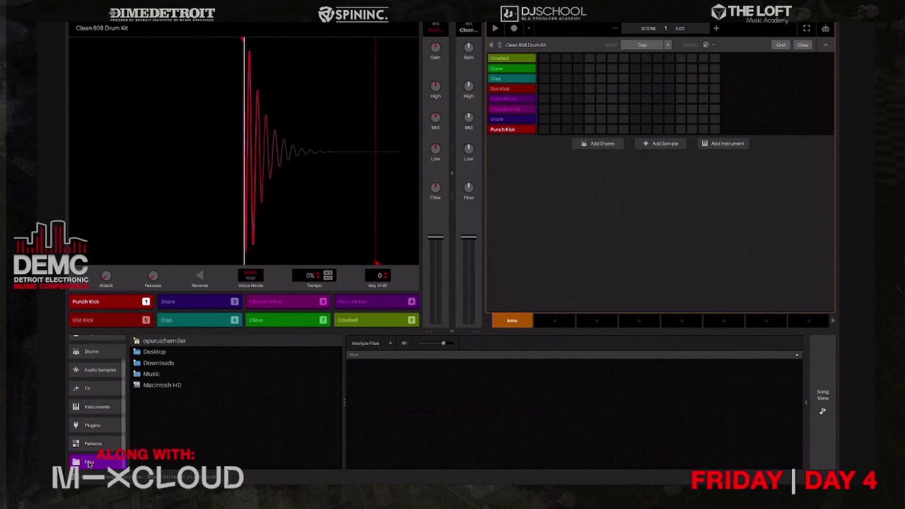
scroll(102, 387, "up", 2)
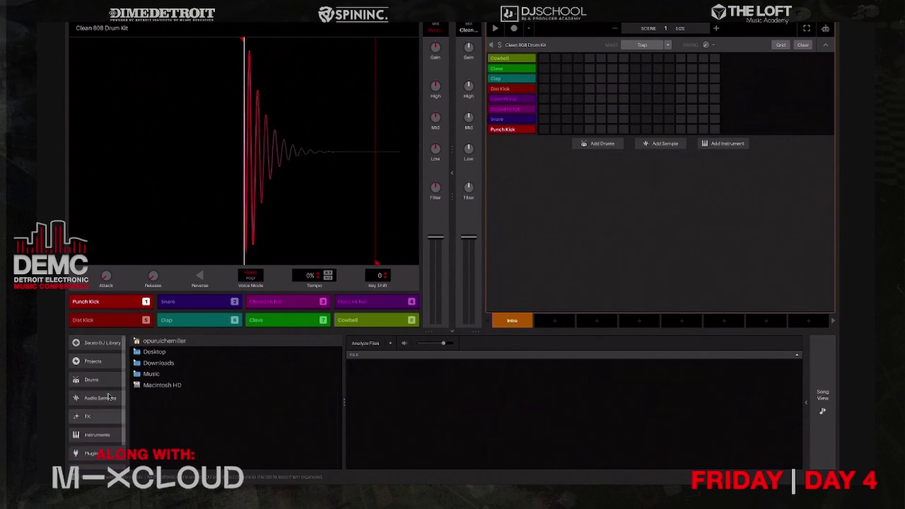
left_click(97, 348)
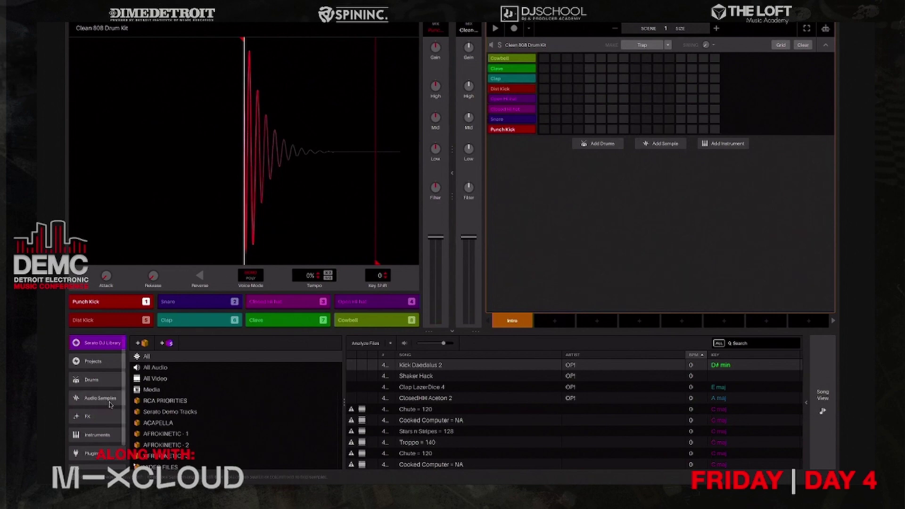
left_click(103, 382)
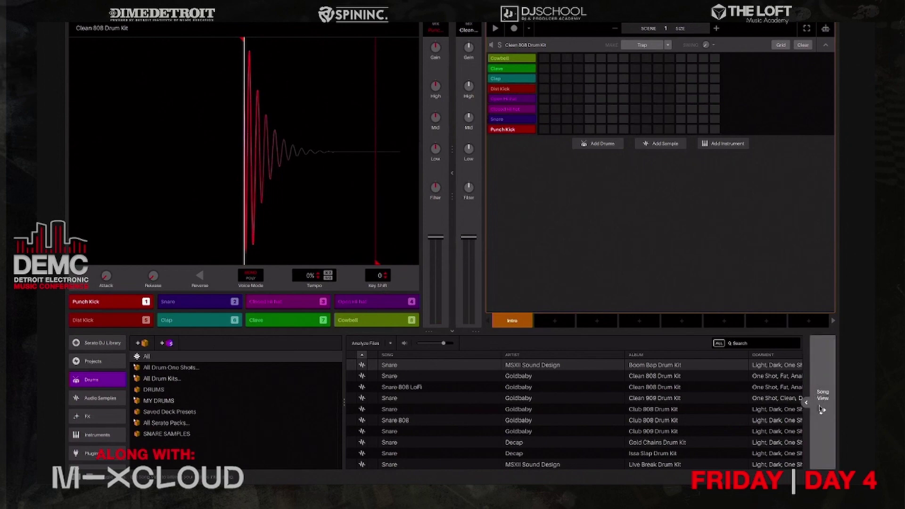
Show the song view and delete the empty Audio 1 track from the timeline.
left_click(822, 409)
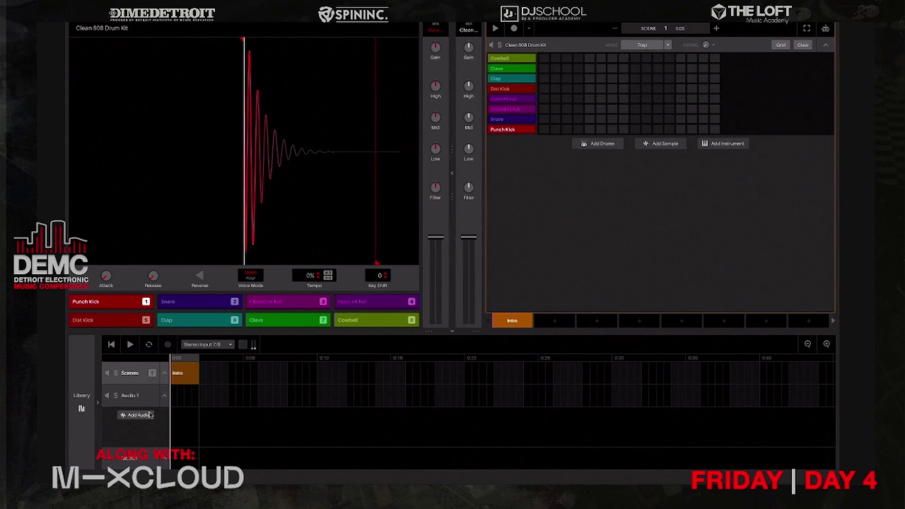
left_click(131, 397)
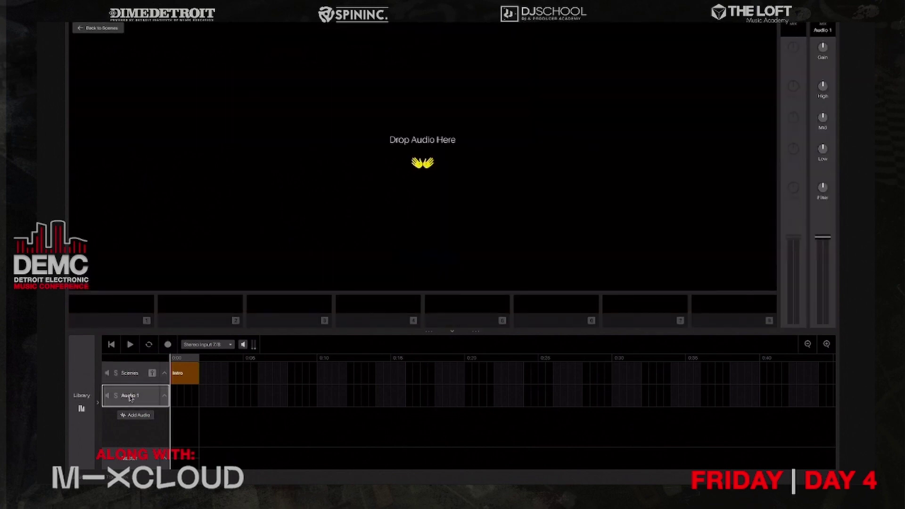
key("Delete")
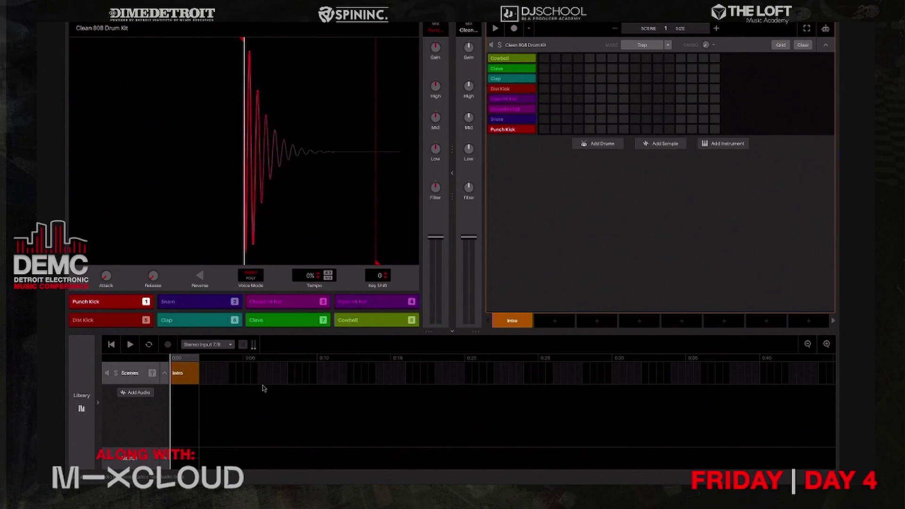
Add an audio track, review the audio device setup, and choose Stereo Input 7/8 as the recording input.
left_click(129, 393)
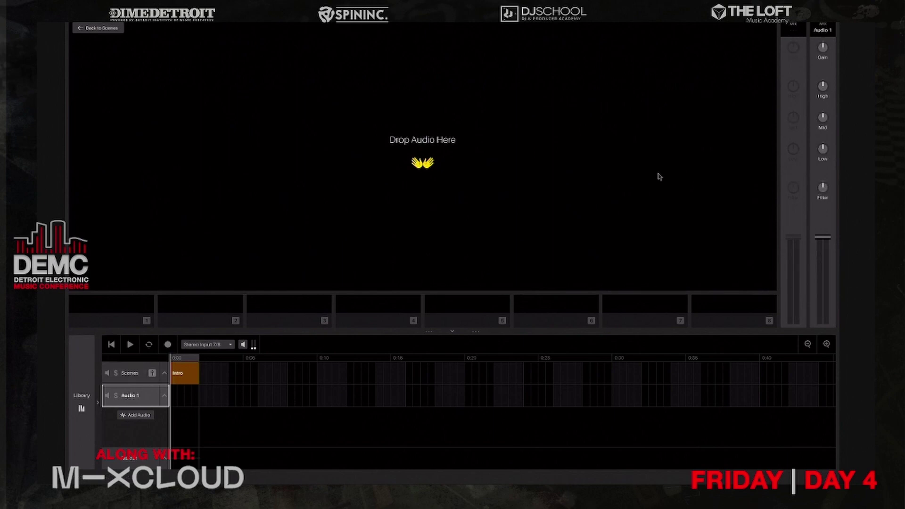
left_click(810, 27)
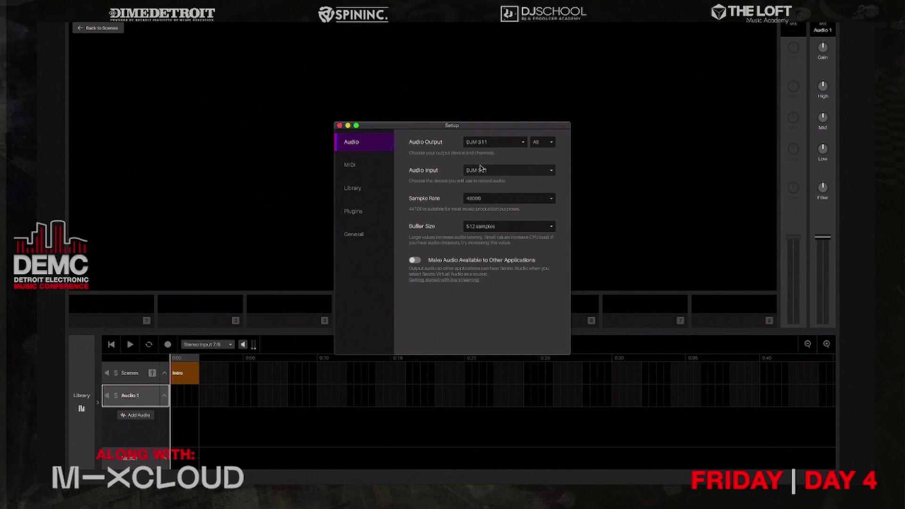
left_click(339, 125)
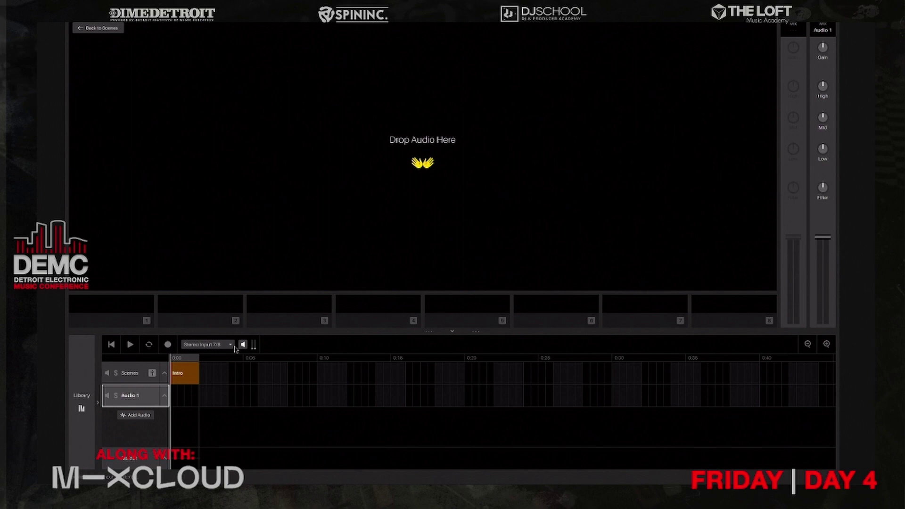
left_click(213, 345)
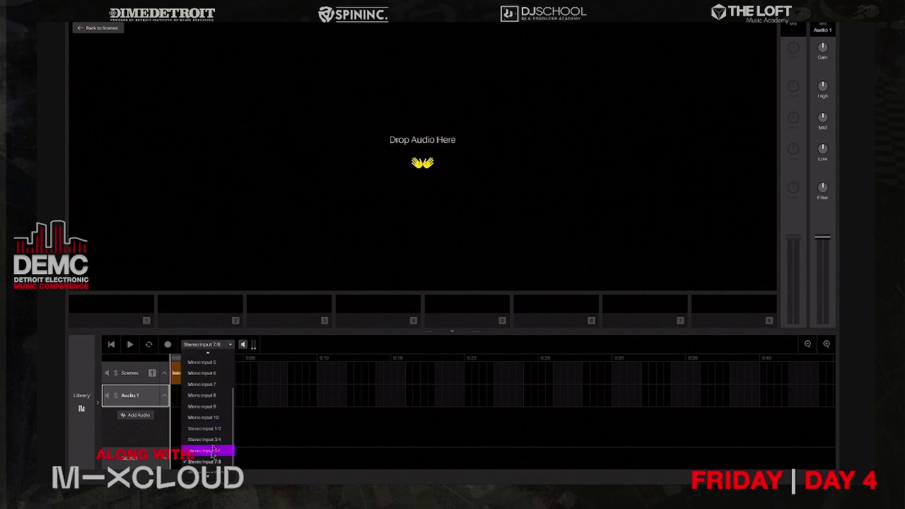
left_click(220, 462)
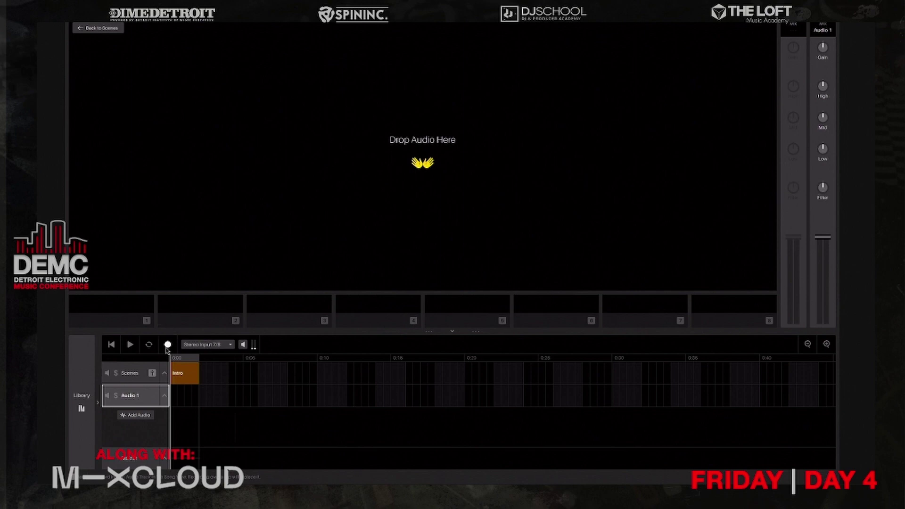
Record a short take onto the Audio 1 track and delete the track with its recording.
left_click(167, 345)
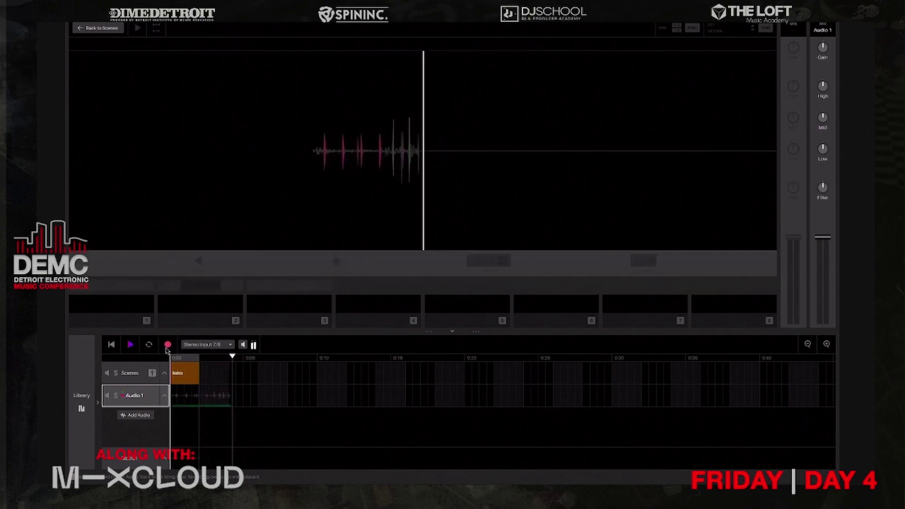
left_click(167, 345)
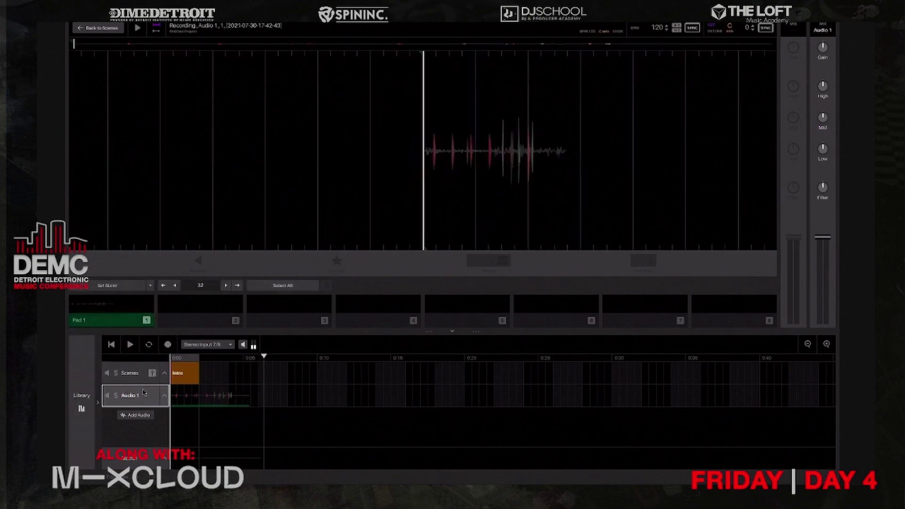
key("Delete")
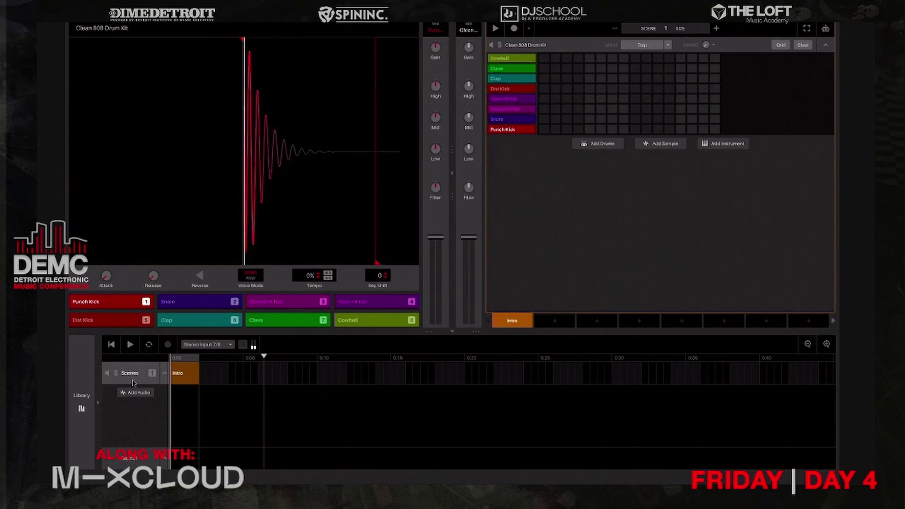
Add a new audio track and record a take about 9 seconds long from the start of the song.
left_click(135, 392)
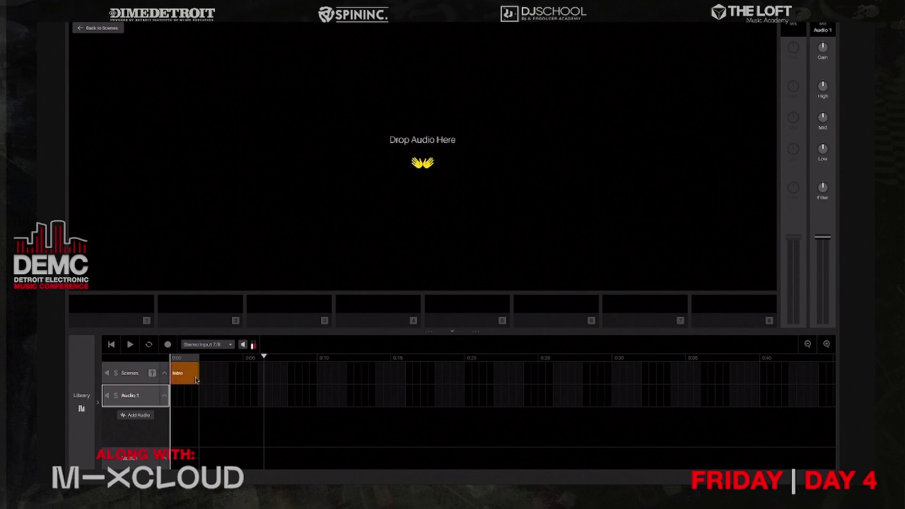
left_click(111, 346)
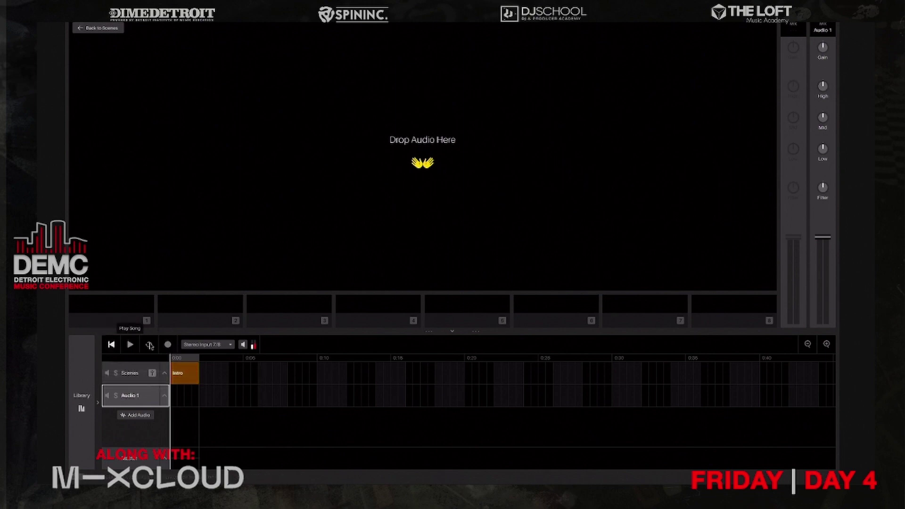
left_click(168, 345)
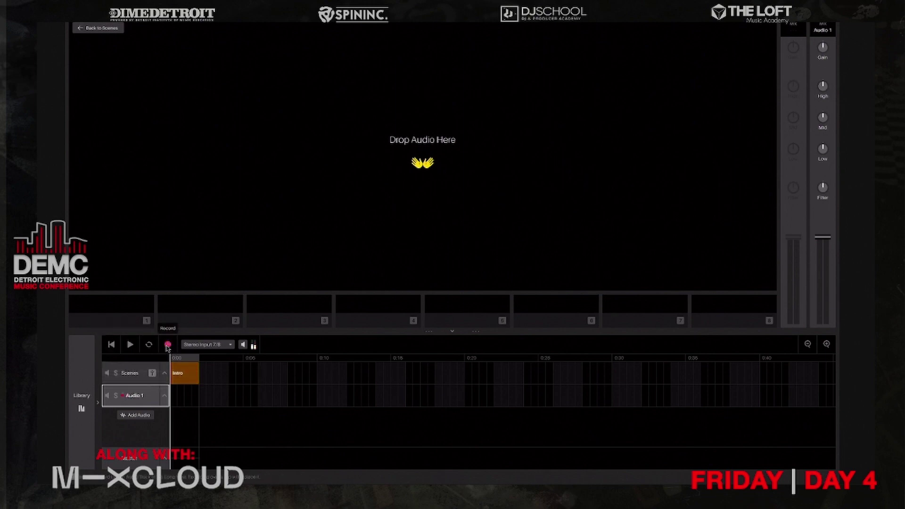
left_click(167, 345)
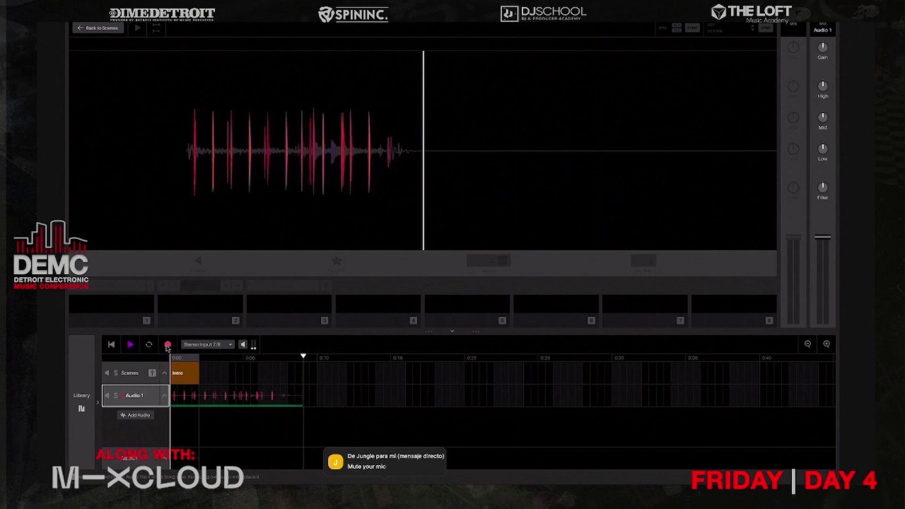
left_click(168, 346)
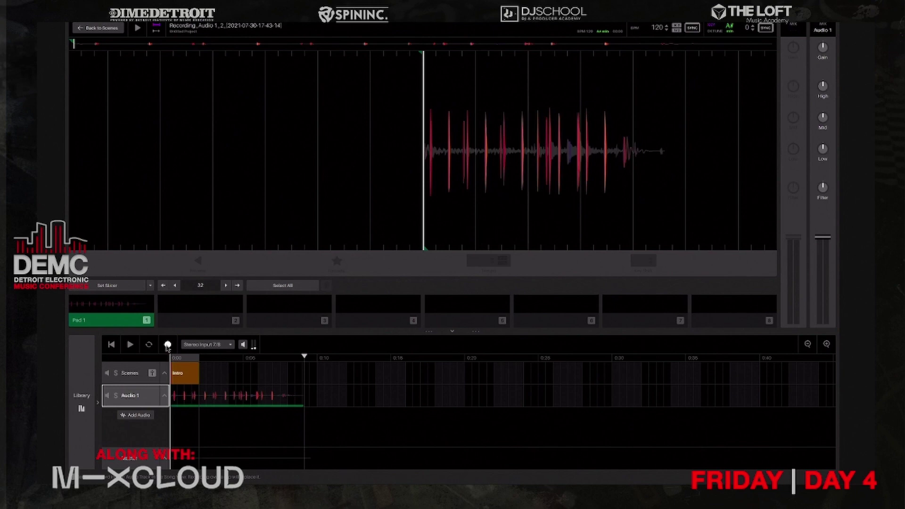
Find the newest take, Recording_Audio 1_2 from 2021-07-30, in the Recordings crate of the library's Audio Samples category.
left_click(81, 395)
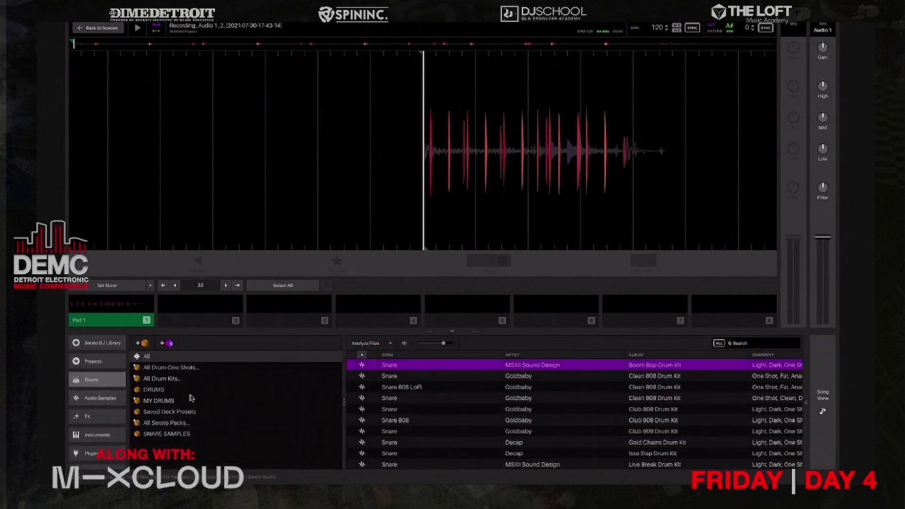
left_click(105, 397)
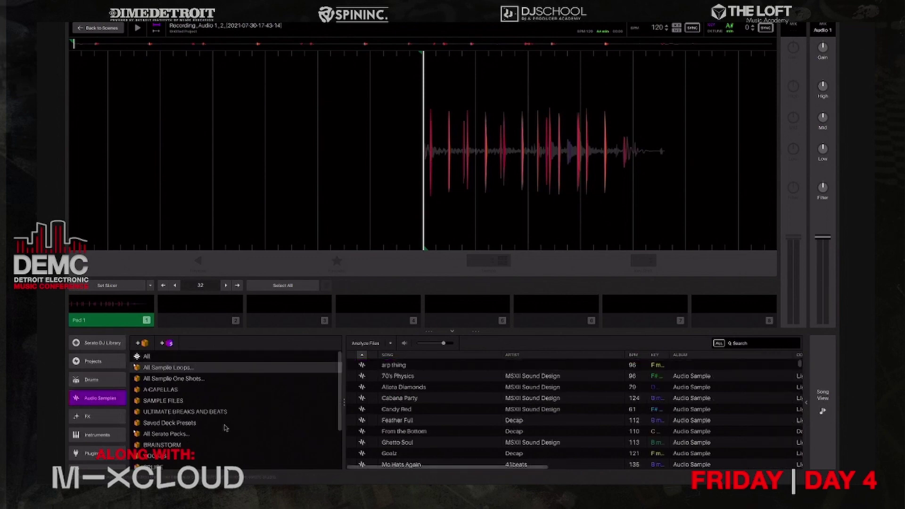
scroll(225, 428, "down", 3)
left_click(166, 445)
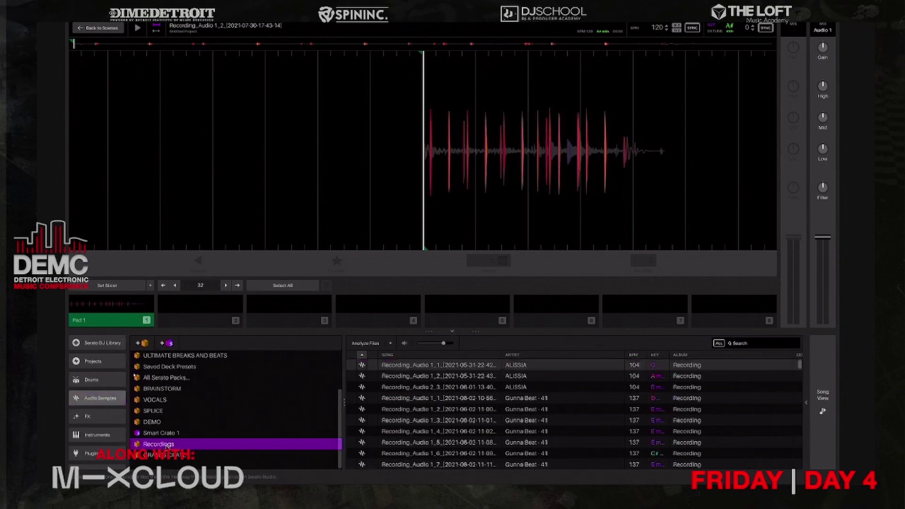
scroll(405, 449, "down", 10)
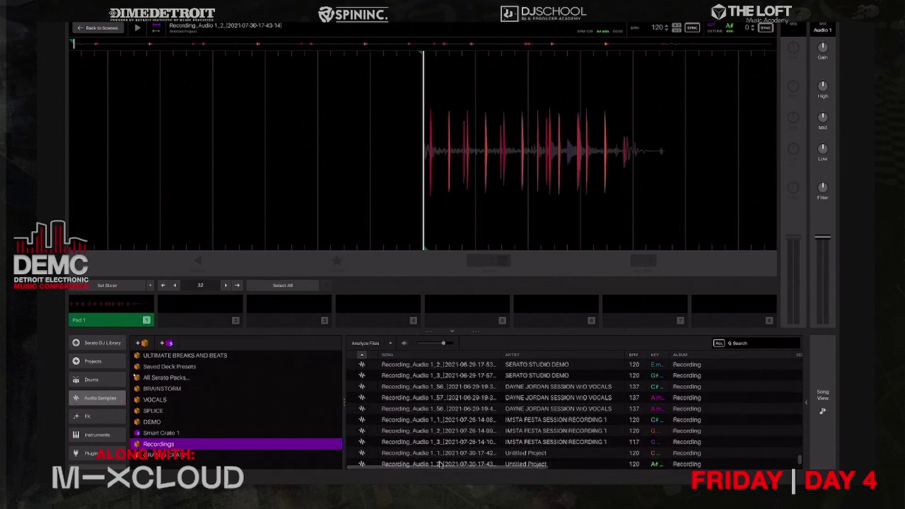
left_click(441, 464)
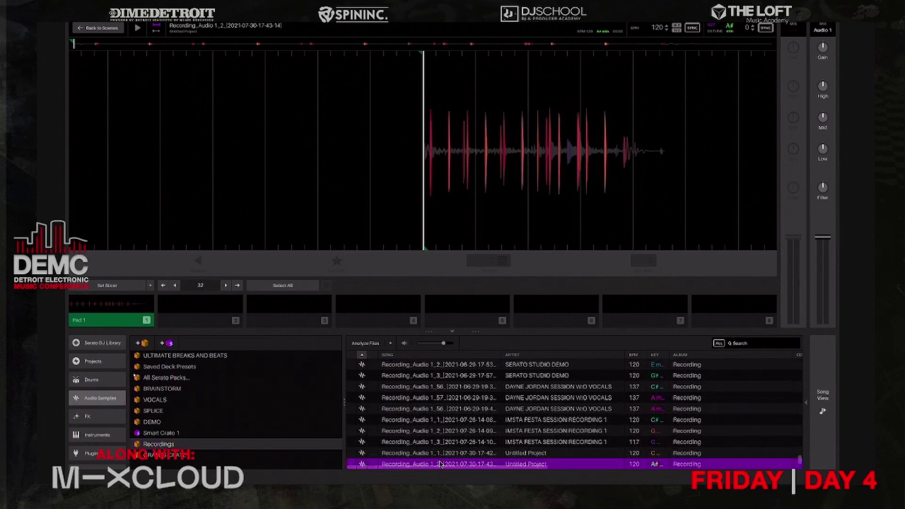
Analyze the newest recording's file in the library to detect its tempo.
left_click(404, 343)
left_click(404, 344)
right_click(565, 467)
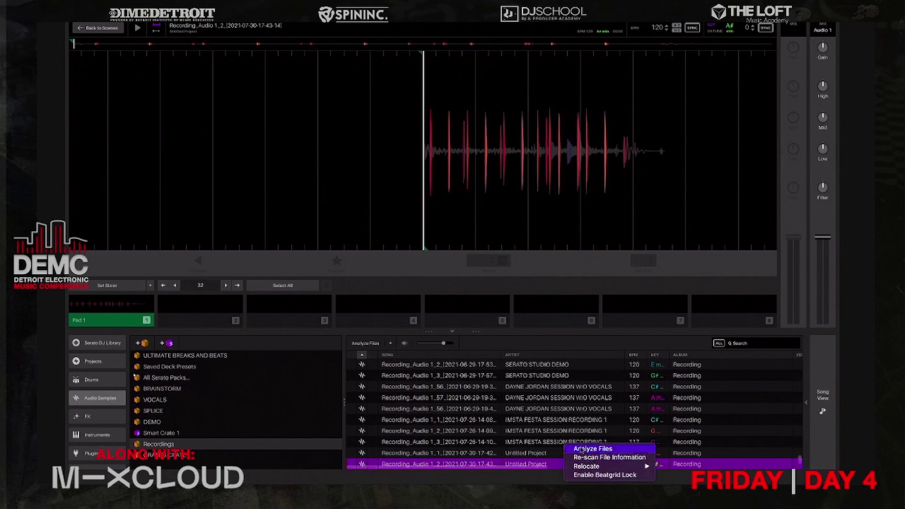
left_click(581, 449)
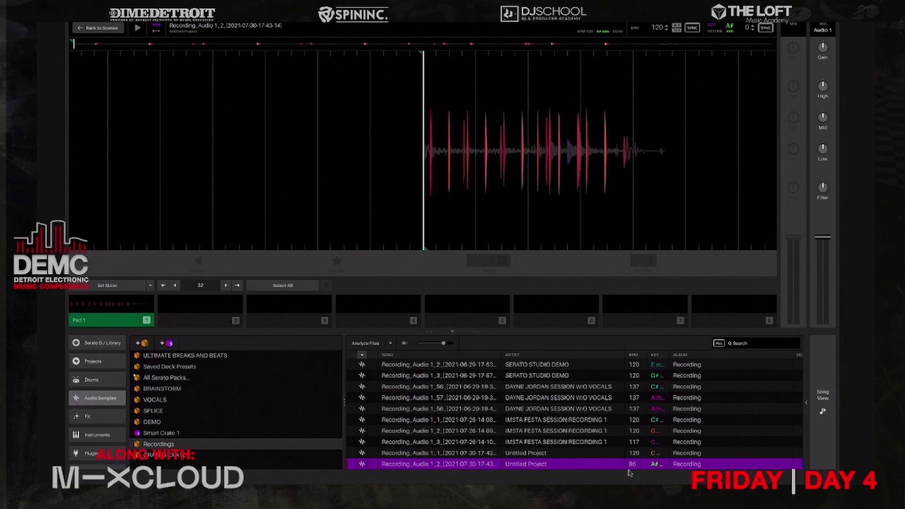
Return to the song view and delete the Audio 1 track holding the unanalyzed take.
left_click(822, 406)
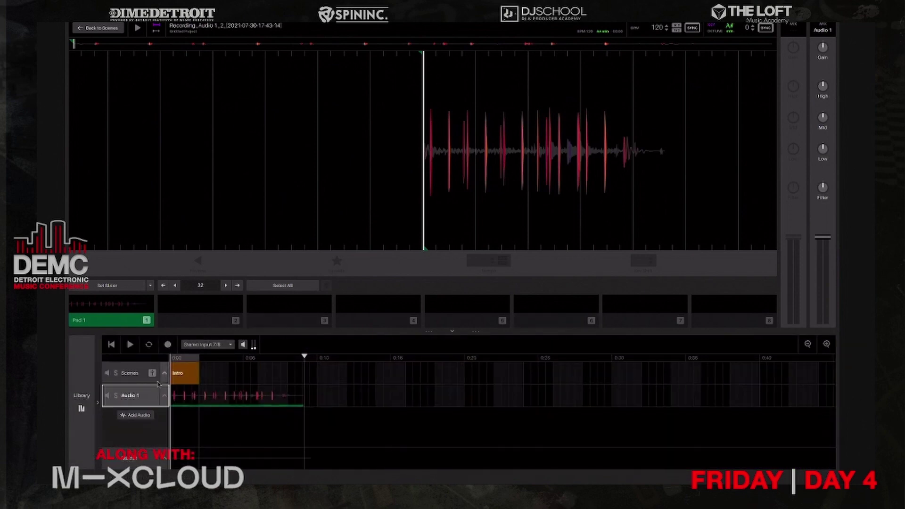
left_click(246, 397)
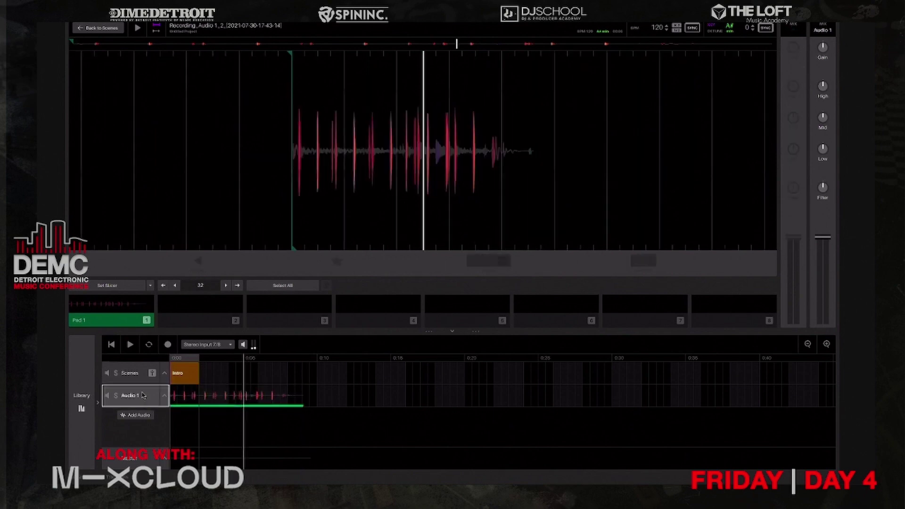
key("Delete")
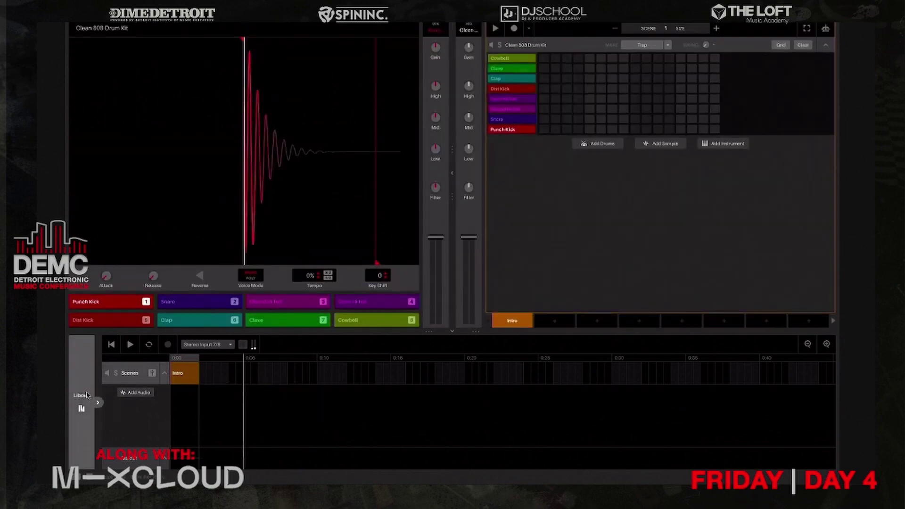
Place the analyzed recording on the song timeline as a new audio track and play it back.
left_click(82, 404)
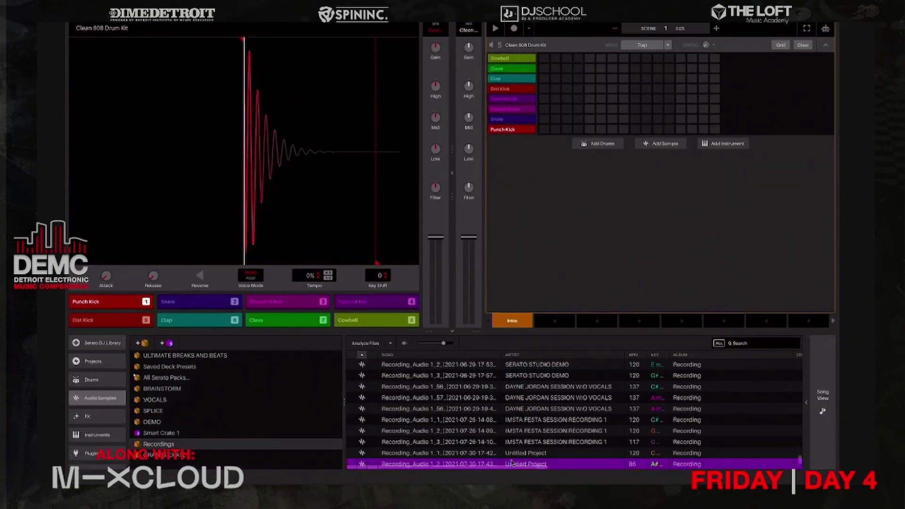
left_click_drag(491, 464, 262, 421)
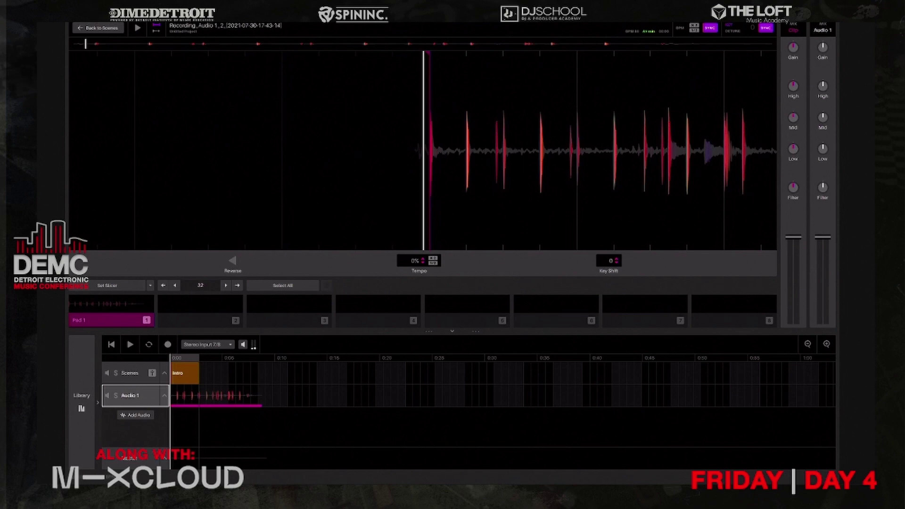
left_click(131, 346)
left_click(130, 345)
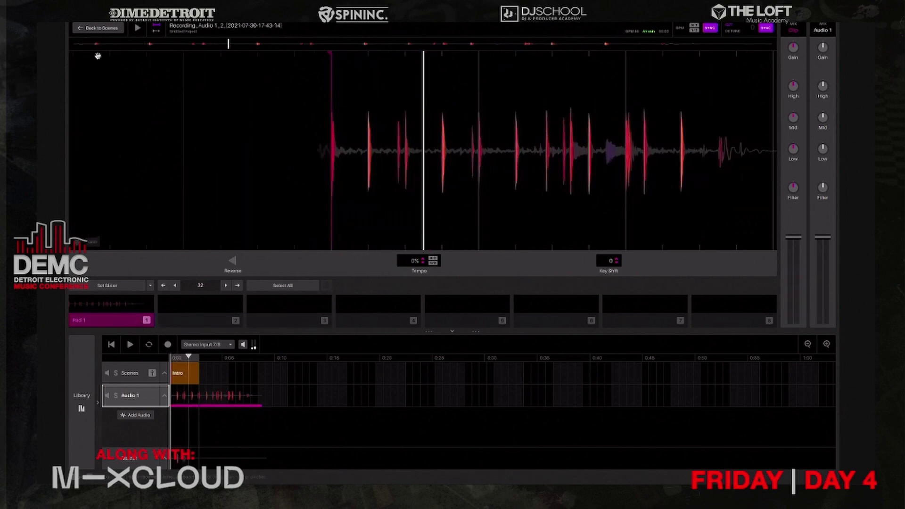
left_click(131, 345)
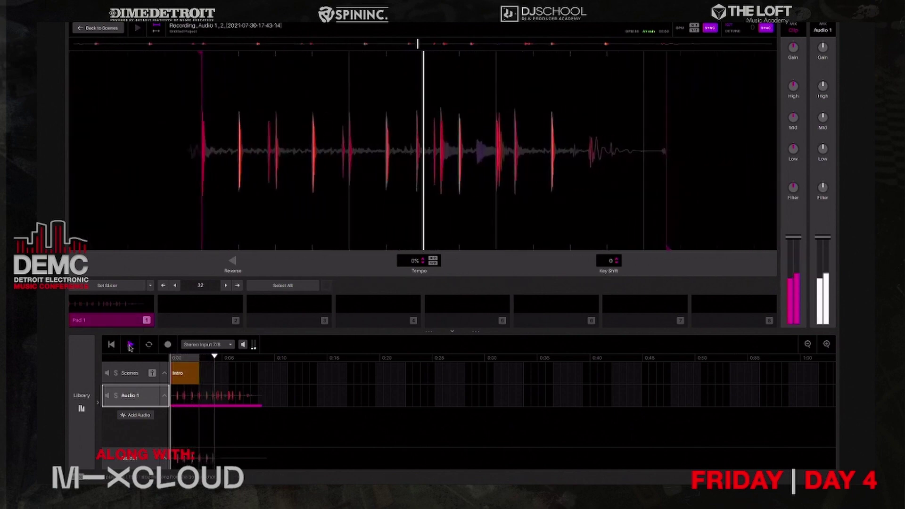
left_click(131, 346)
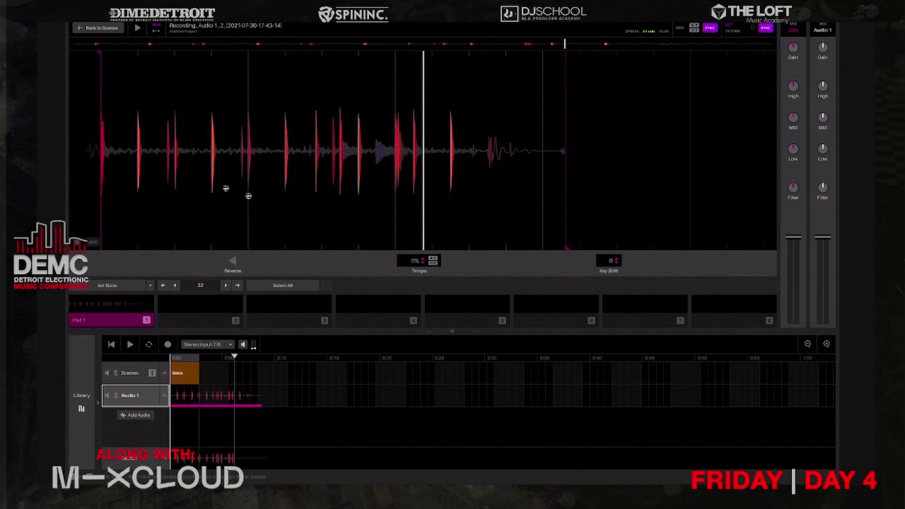
Scrub through the recording's waveform and delete its audio track from the timeline.
left_click_drag(226, 188, 455, 210)
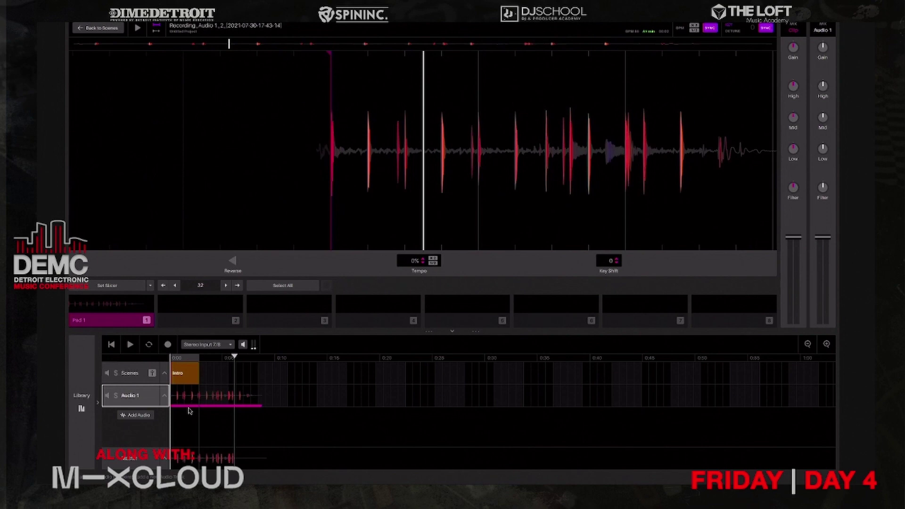
left_click(144, 398)
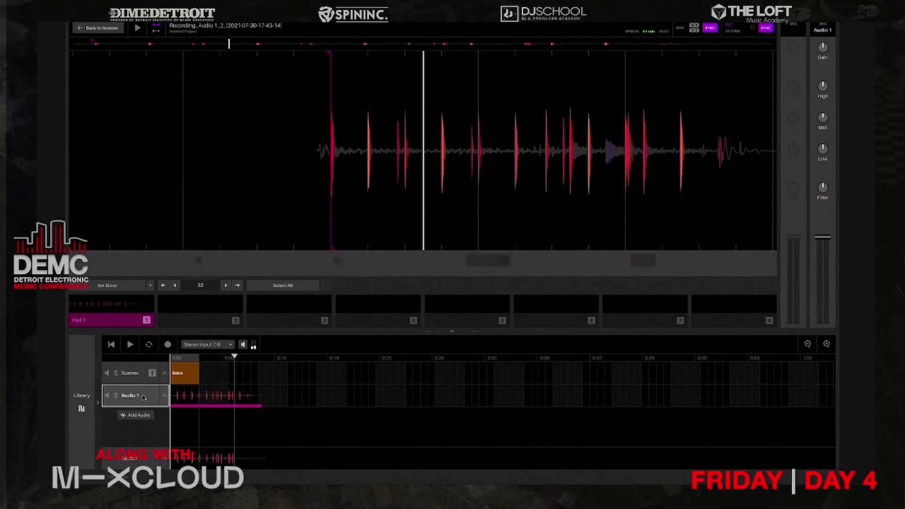
key("Delete")
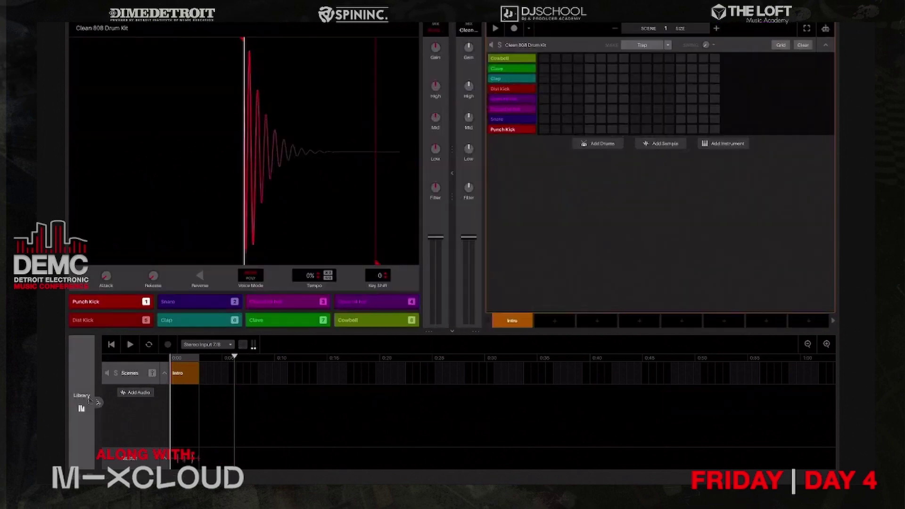
Add a sample deck to the Intro scene and load the newest analyzed recording from the library into it.
left_click(81, 404)
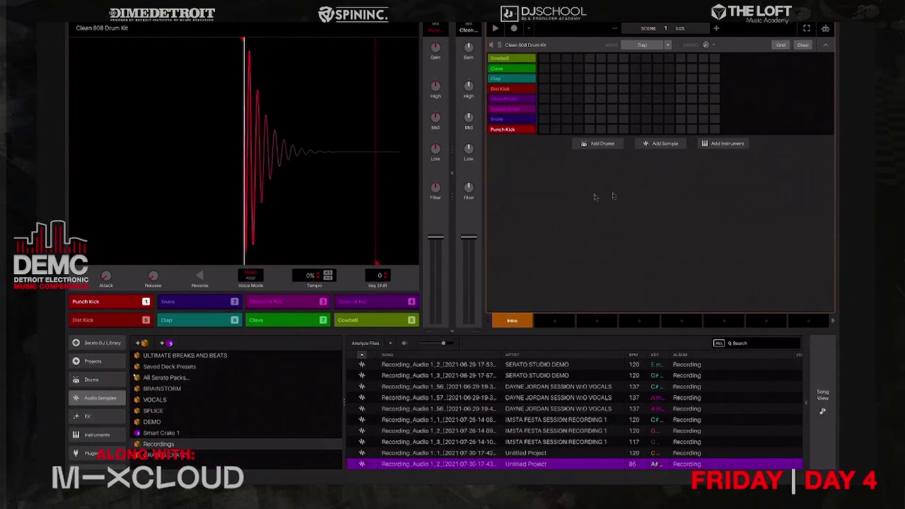
left_click(654, 146)
left_click(653, 147)
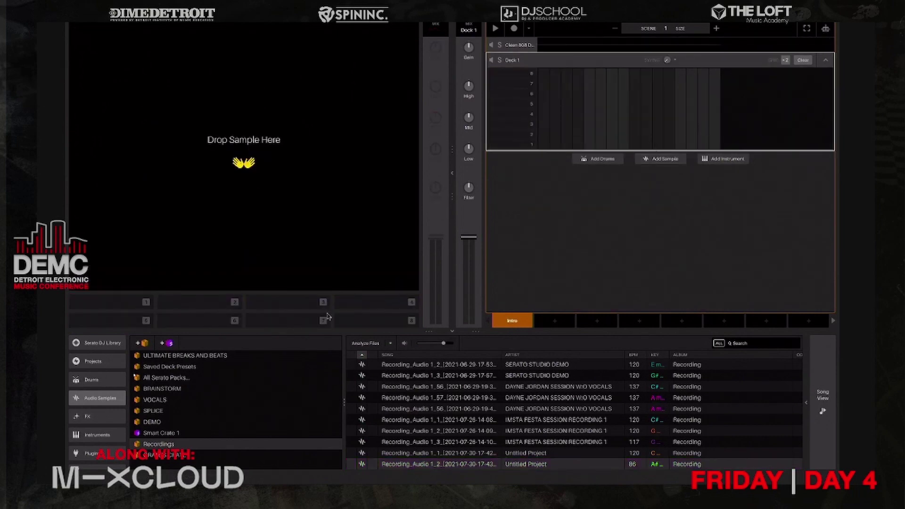
left_click(569, 466)
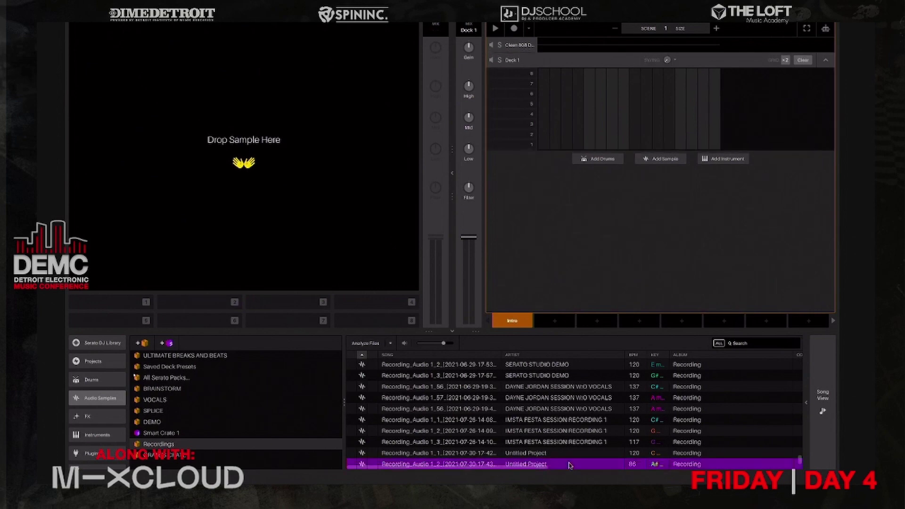
left_click_drag(570, 466, 306, 228)
left_click_drag(291, 194, 292, 192)
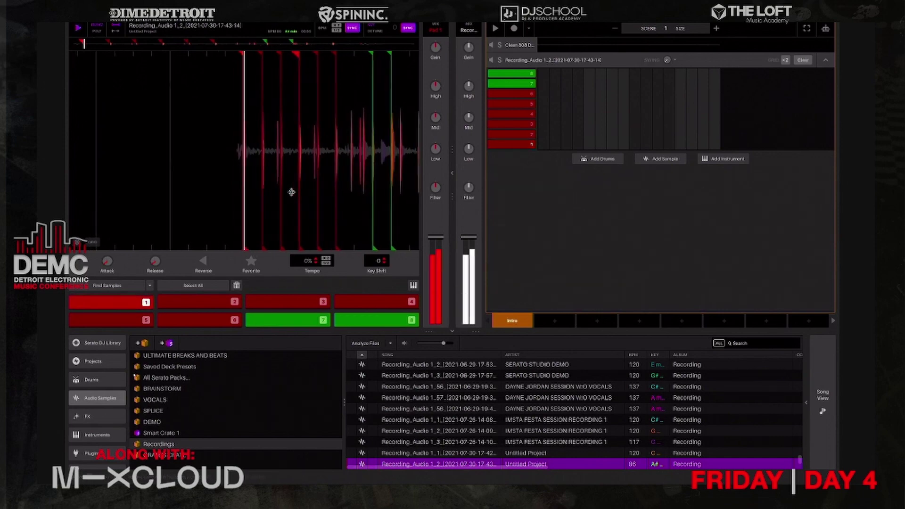
Trim the slices on pads 1 and 2 in the sample waveform by placing each end point before the next hit.
scroll(292, 192, "up", 5)
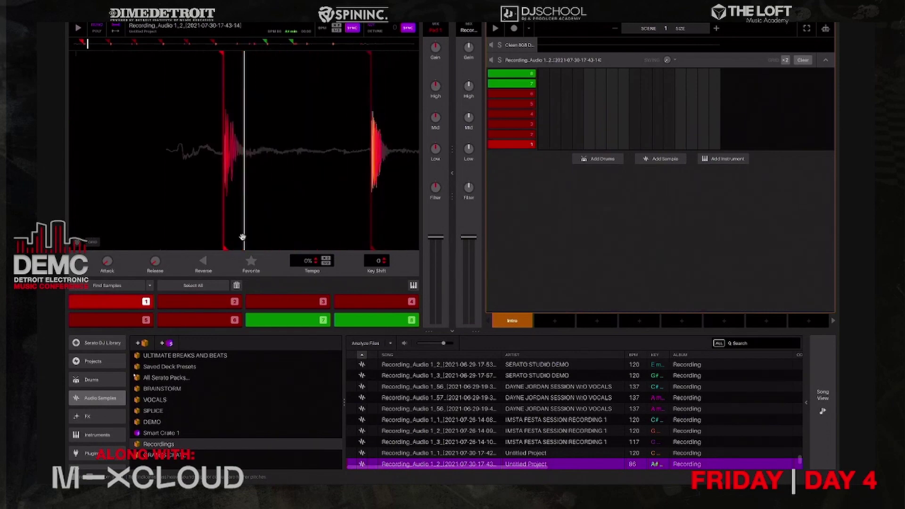
left_click_drag(226, 246, 361, 248)
key("2")
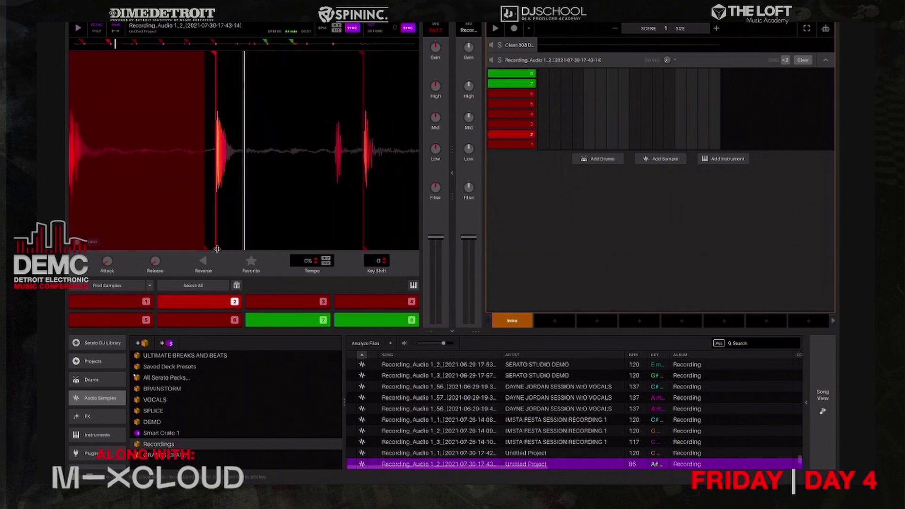
left_click_drag(218, 248, 324, 246)
key("2")
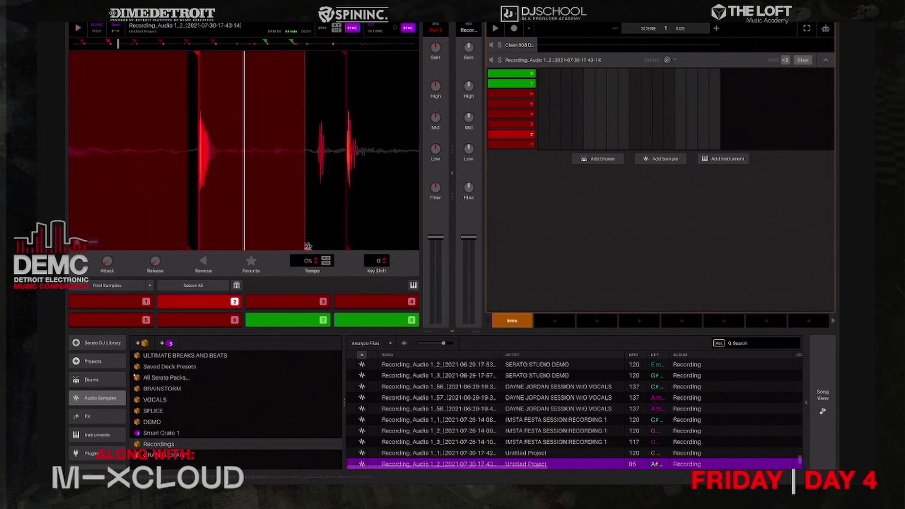
left_click_drag(307, 248, 277, 249)
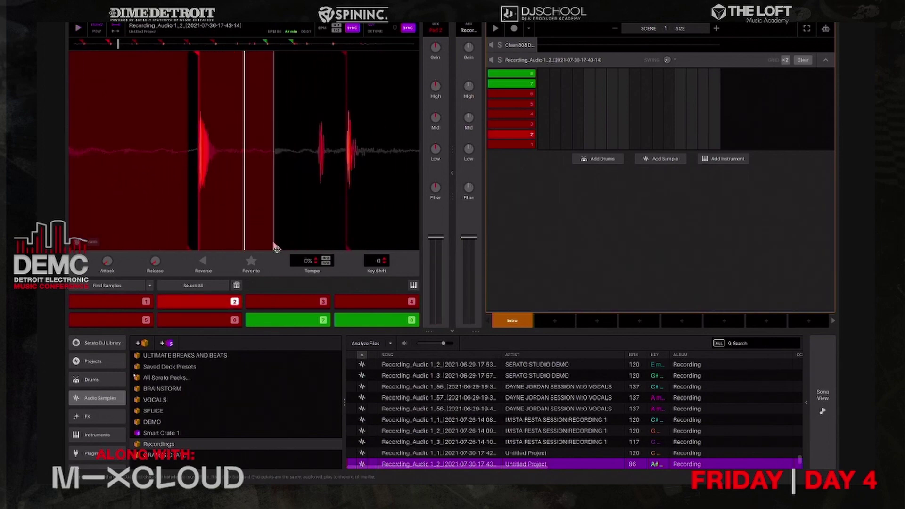
key("2")
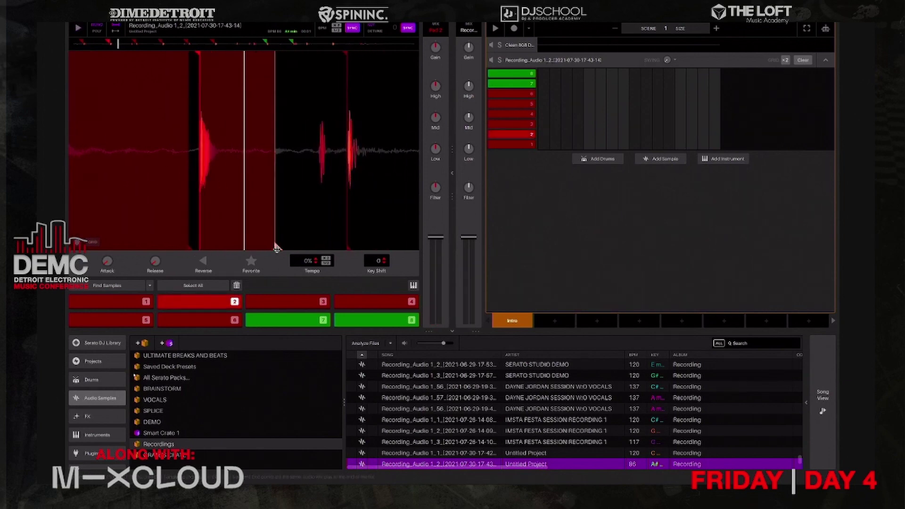
Select pads 3 and 4 in turn and place each slice's end point before the next hit in the waveform.
key("3")
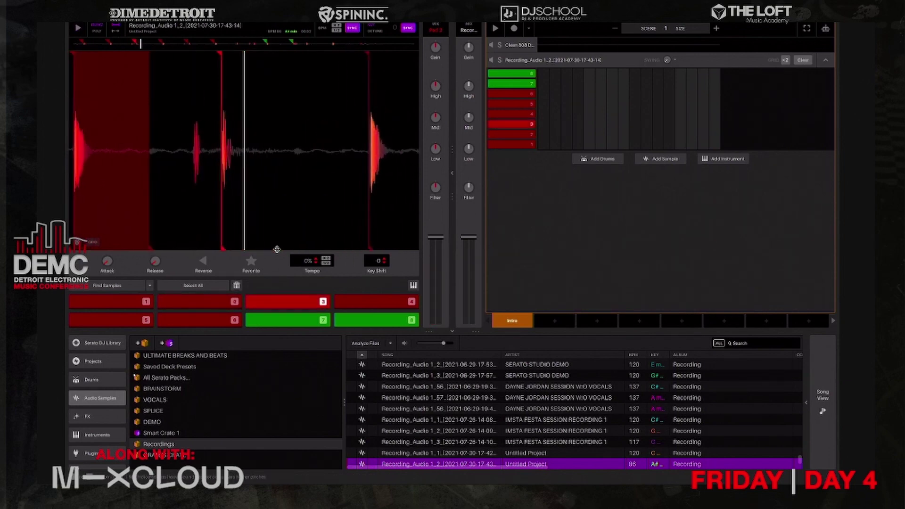
left_click_drag(222, 248, 292, 260)
key("4")
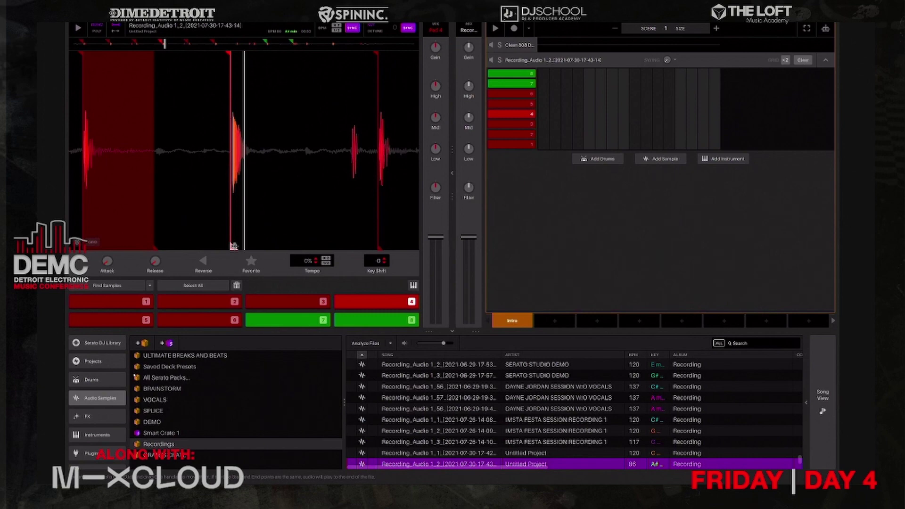
left_click_drag(233, 247, 303, 259)
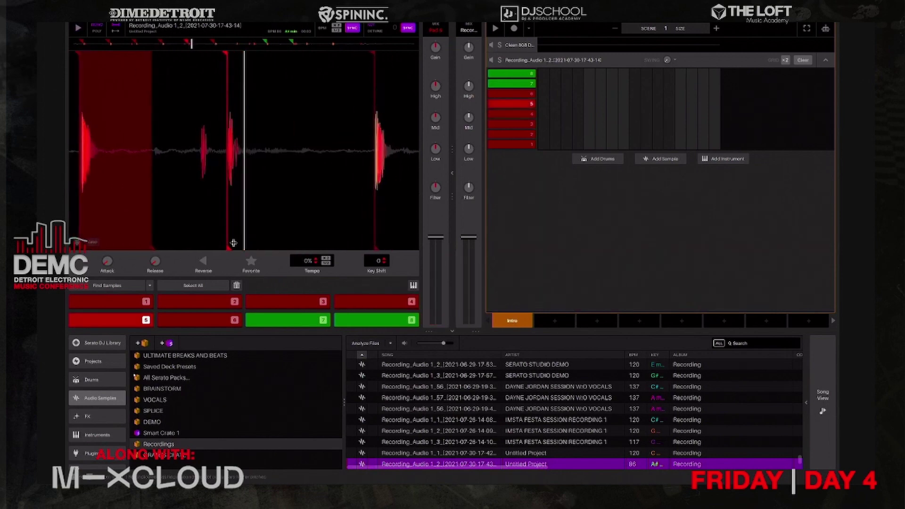
Place the end points of the slices on pads 5 and 6 shortly after their hits and audition the result.
left_click_drag(230, 247, 299, 258)
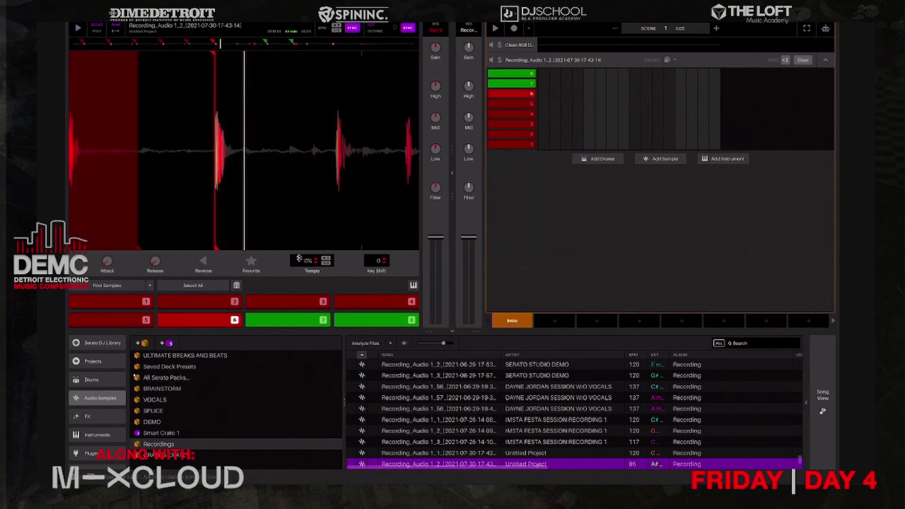
left_click(226, 246)
left_click_drag(226, 246, 299, 256)
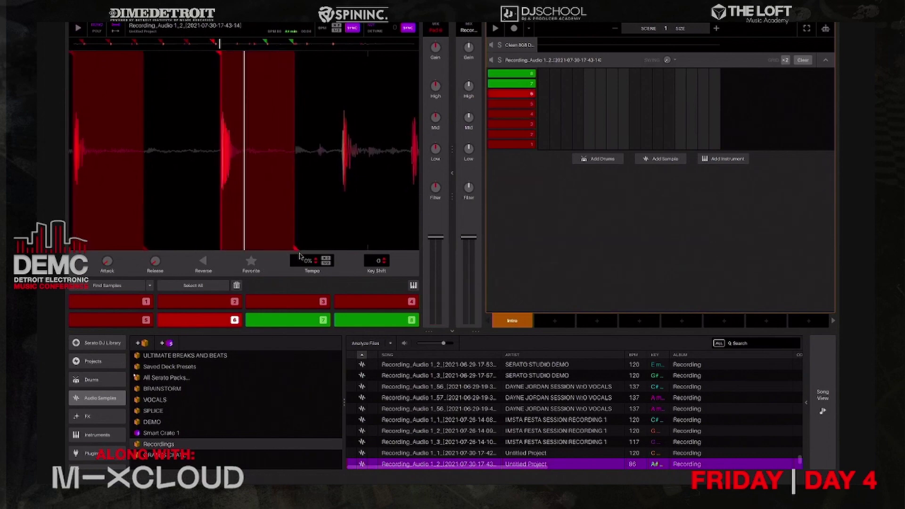
key("space")
key("space")
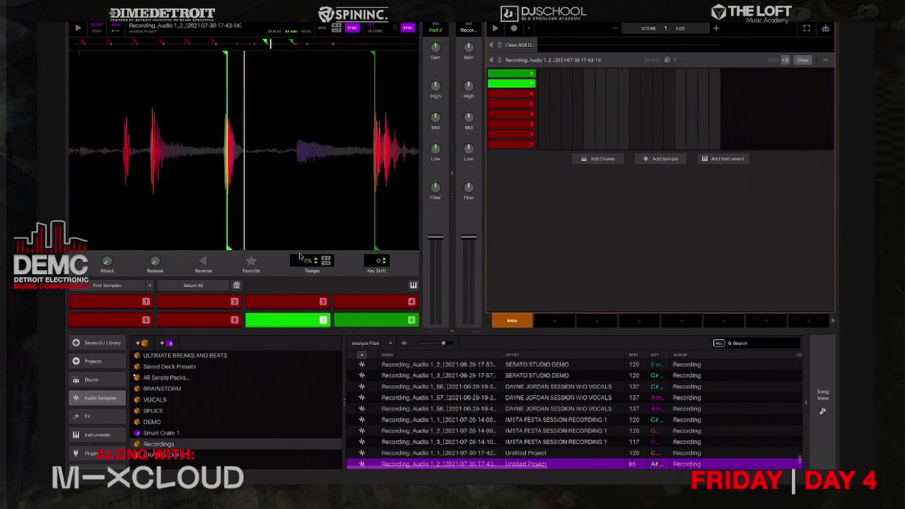
Nudge the start points of pads 7 and 8 slightly earlier and place their end points after the hits.
left_click_drag(227, 53, 220, 54)
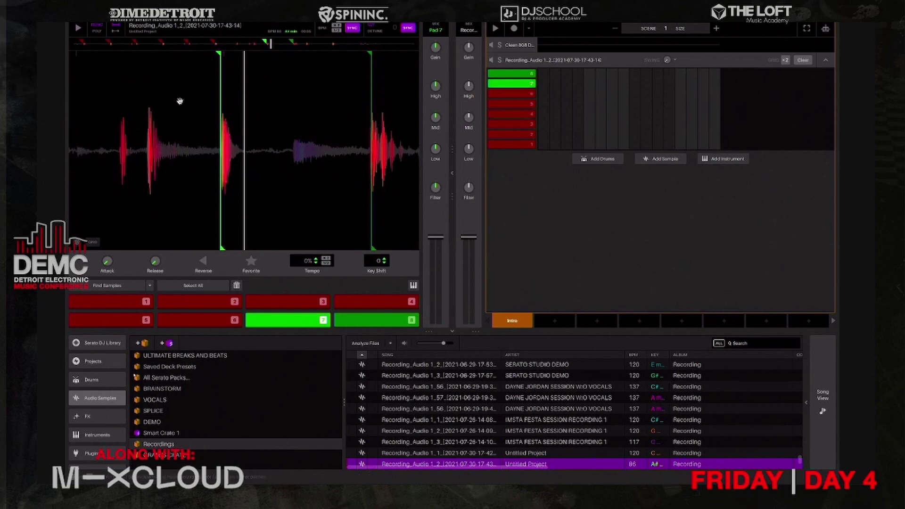
left_click_drag(222, 247, 295, 247)
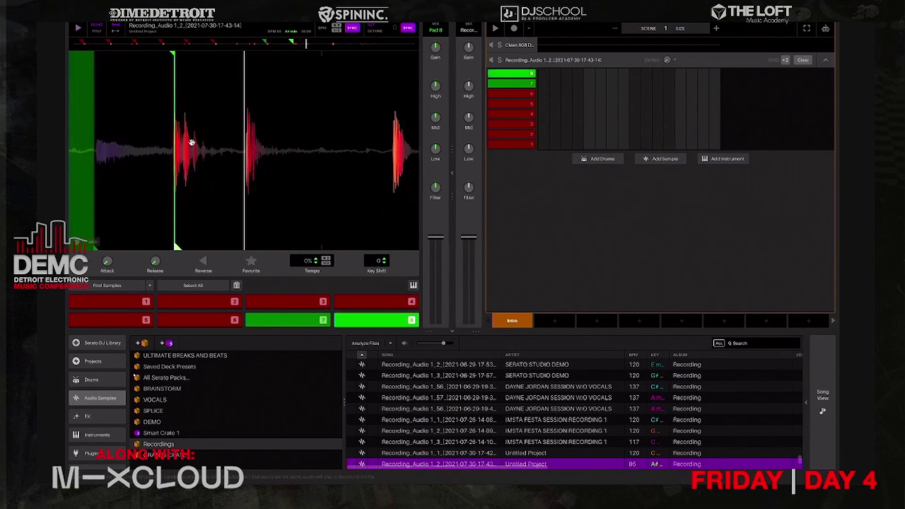
left_click_drag(171, 53, 168, 55)
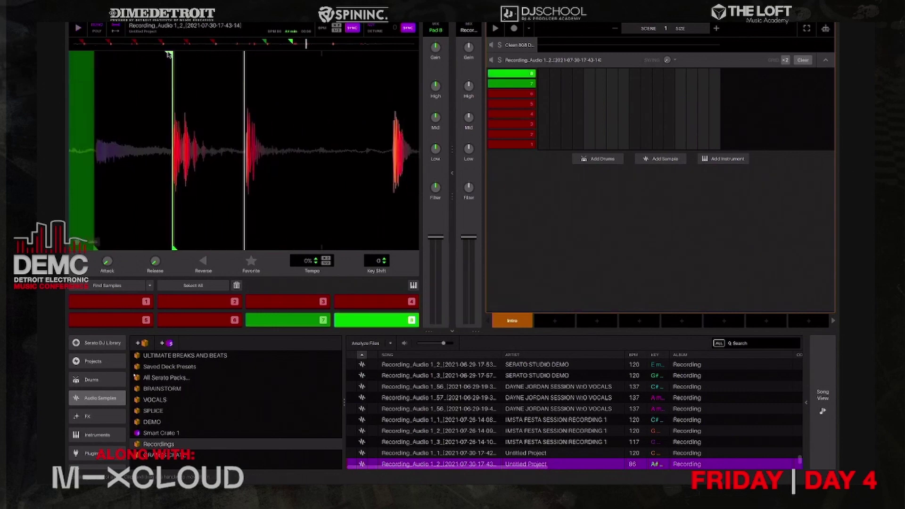
left_click_drag(176, 248, 238, 251)
Audition the trimmed slices on the pads, including 7, 8 and 1, to hear how each one ends.
key("4")
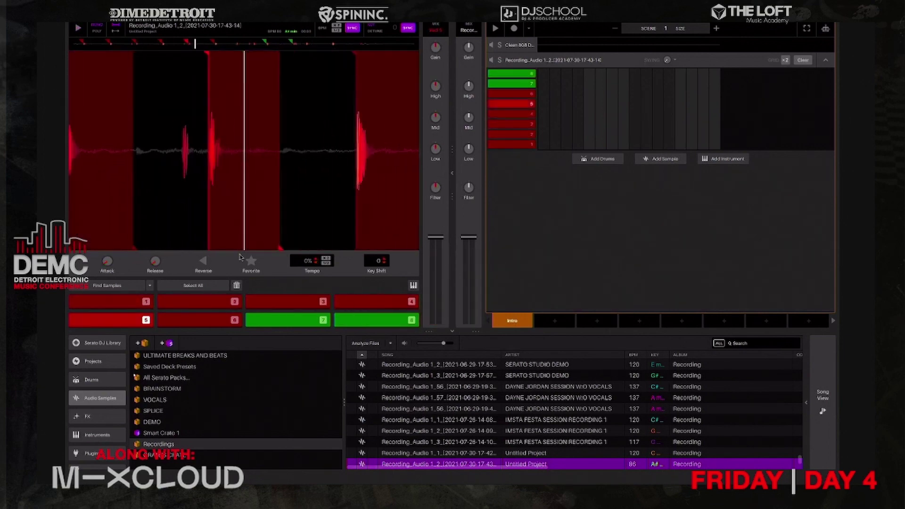
key("7")
key("8")
key("1")
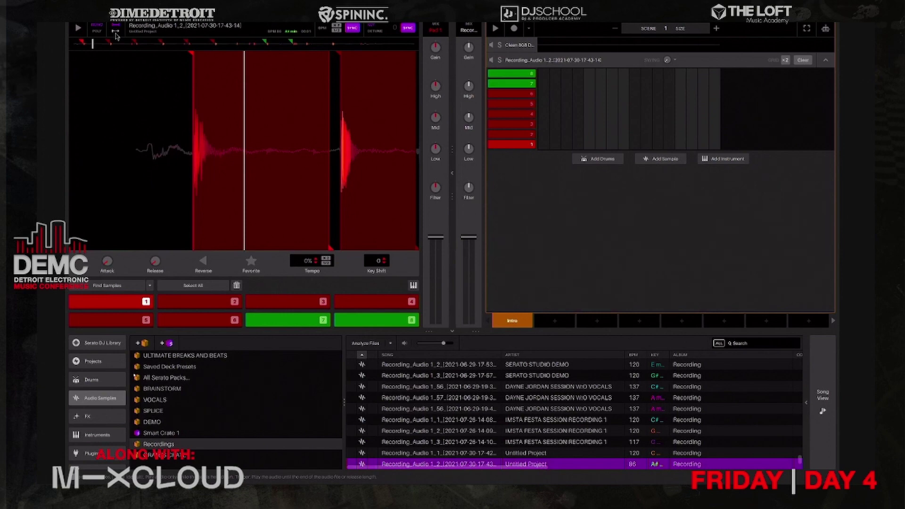
key("space")
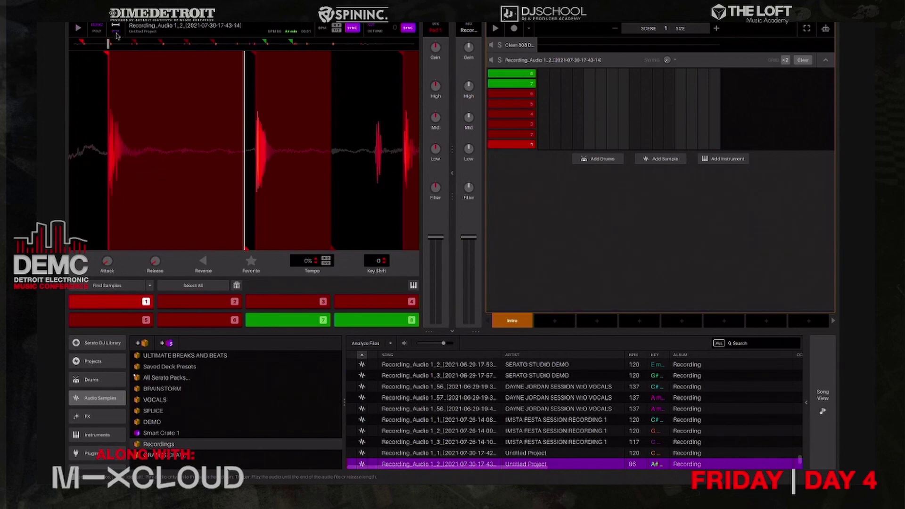
key("space")
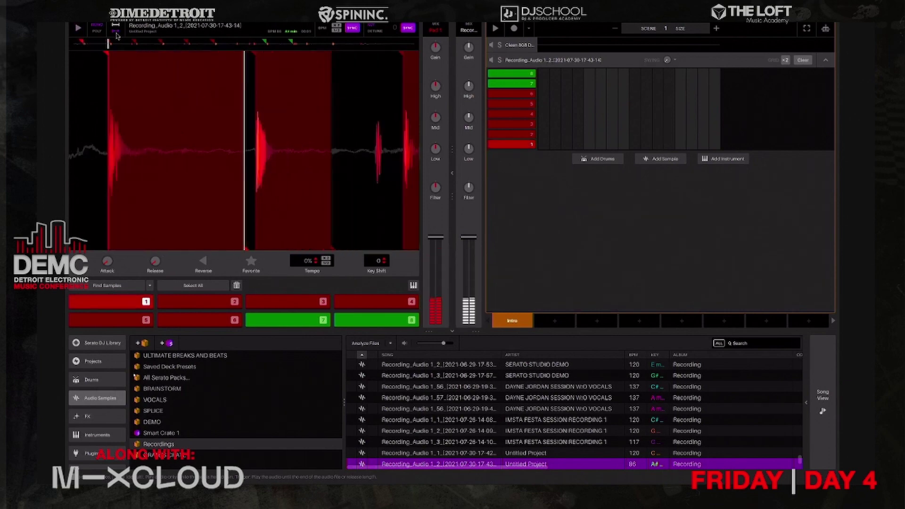
key("space")
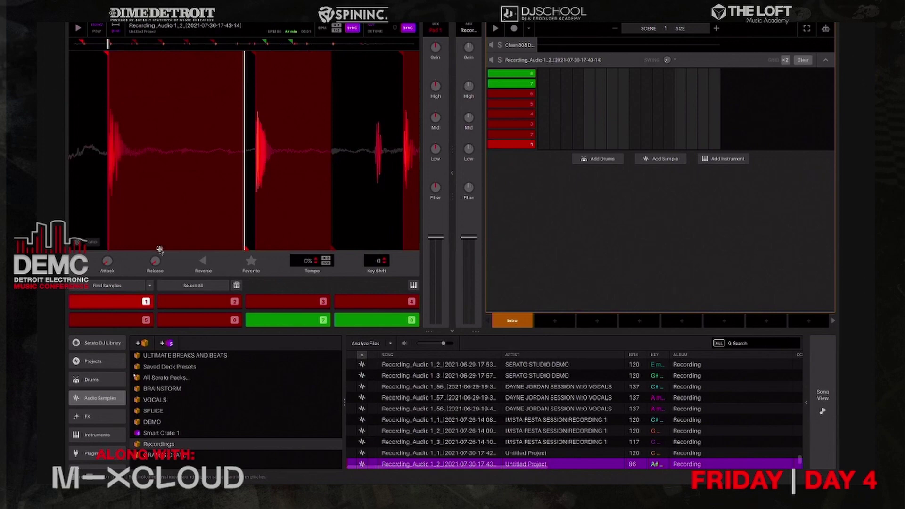
Increase the Release time on pad 1 and set pad 7's Release to about 1.48 s while auditioning the slices.
mouse_move(157, 264)
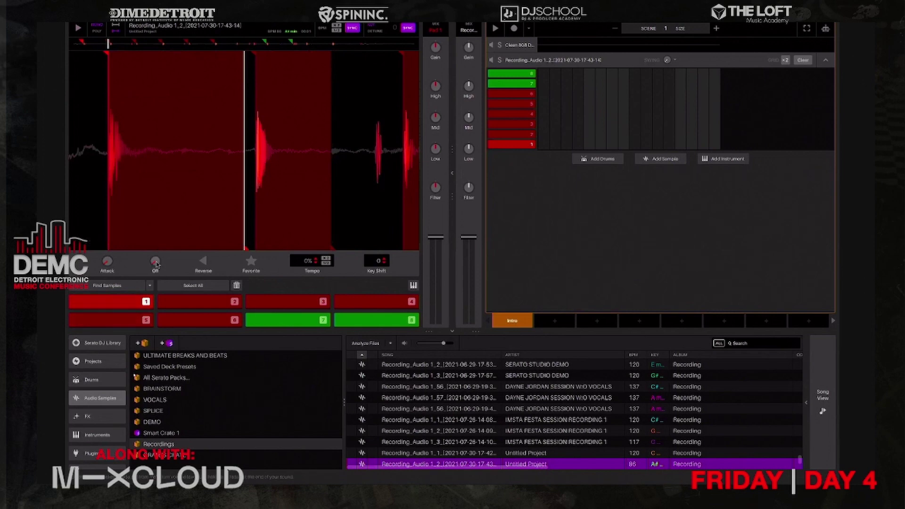
key("space")
left_click_drag(157, 265, 157, 245)
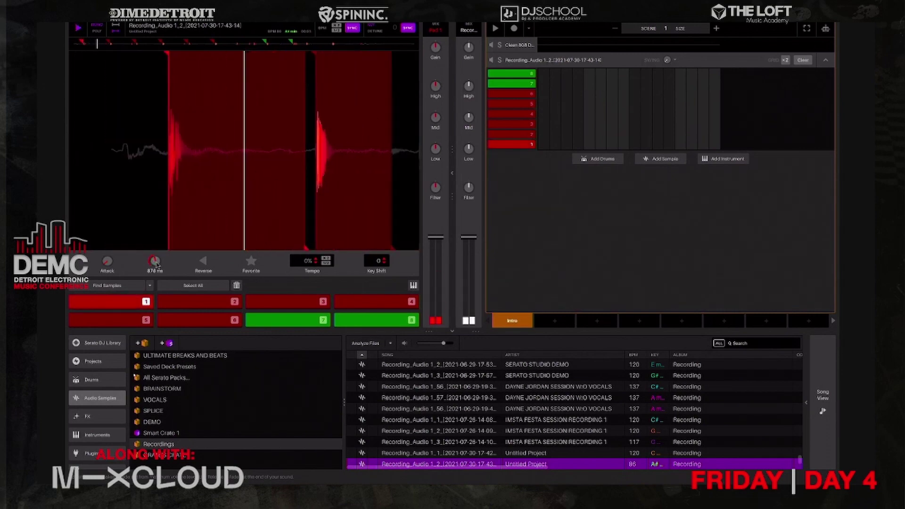
mouse_move(158, 265)
left_mouse_down()
mouse_move(157, 278)
mouse_move(155, 258)
left_mouse_up()
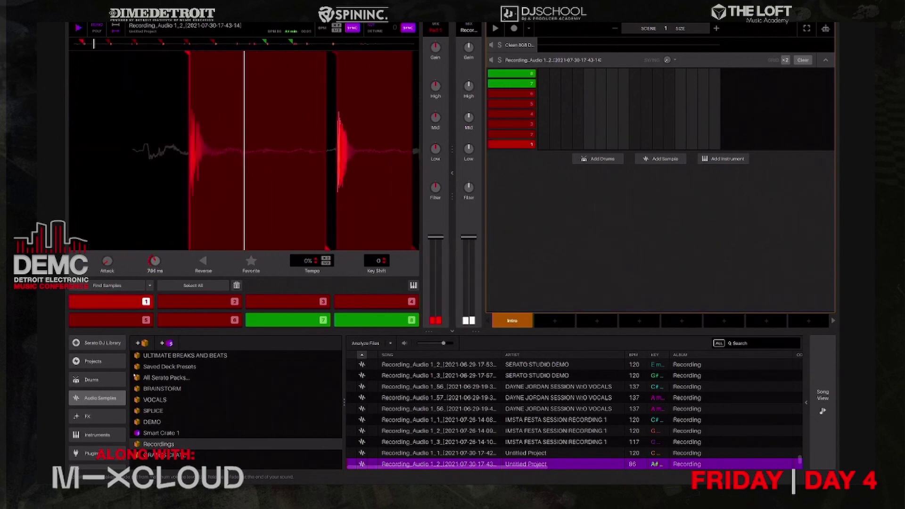
left_click_drag(155, 263, 156, 263)
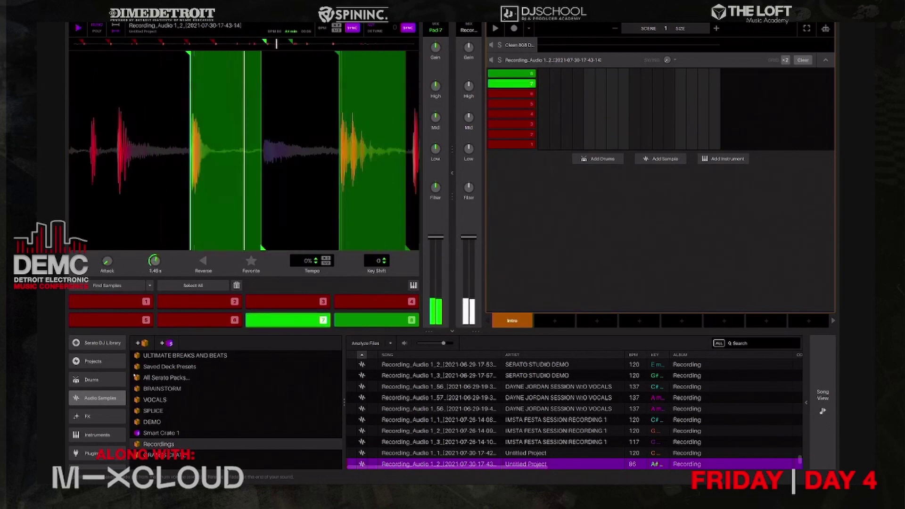
left_click_drag(155, 262, 159, 267)
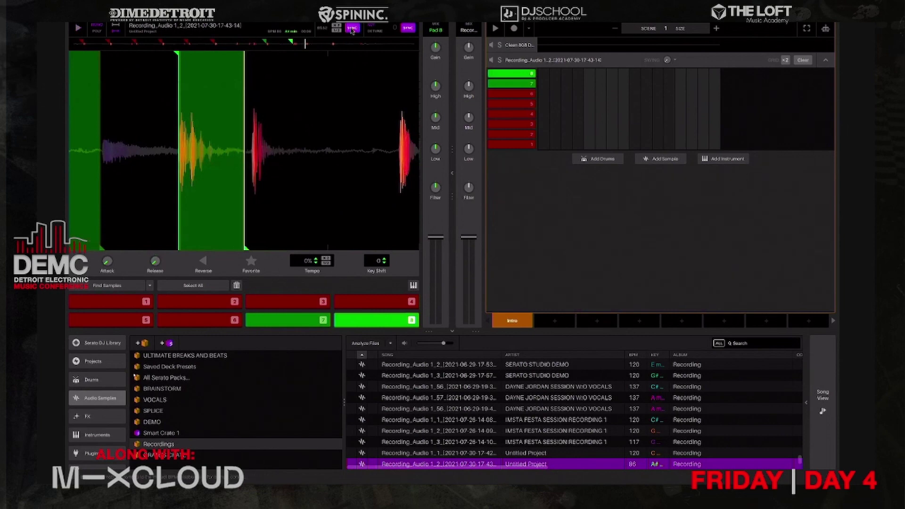
Turn off BPM sync and key sync for the sample deck and set its BPM to 106.
left_click(353, 29)
left_click(408, 28)
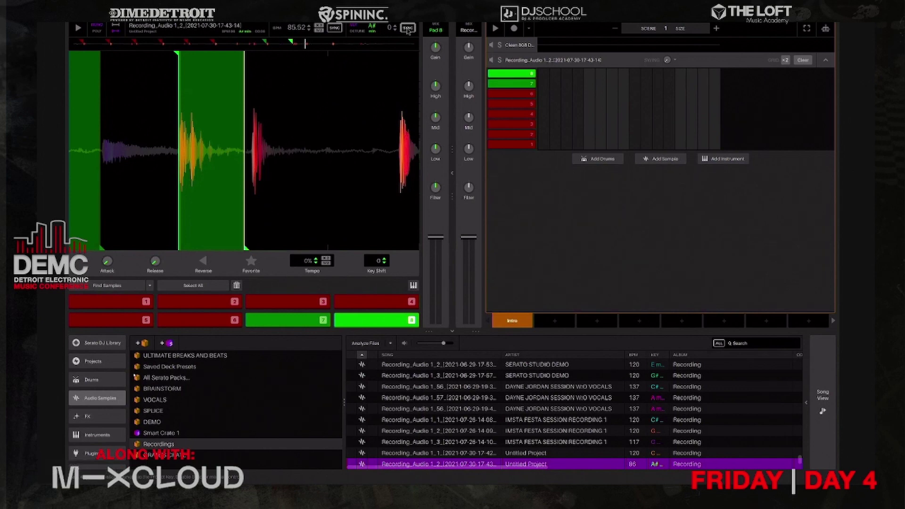
key("space")
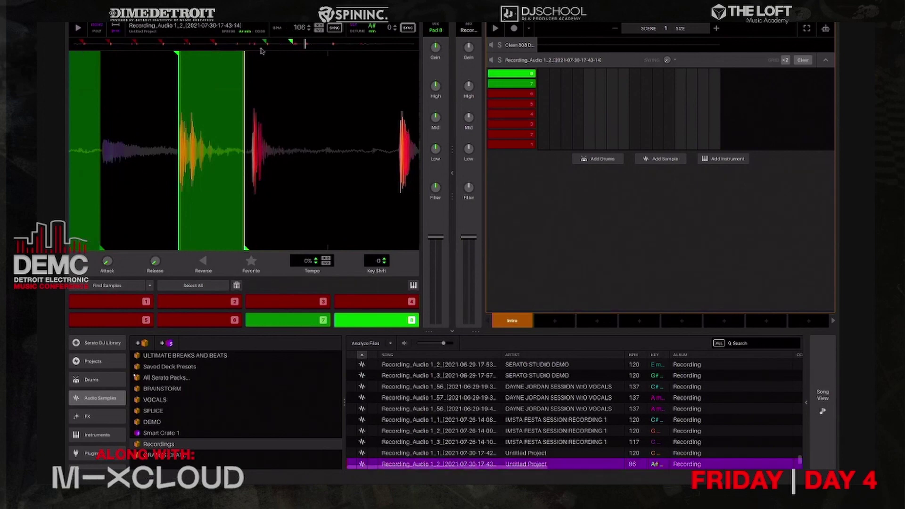
Toggle the sample deck's mono/poly playback mode and audition the slices, including pads 1 and 7.
key("1")
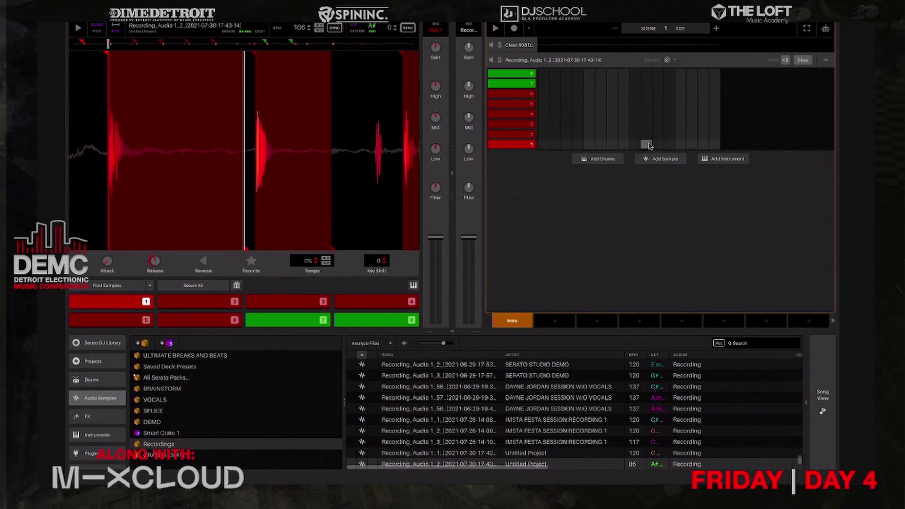
left_click(96, 31)
key("space")
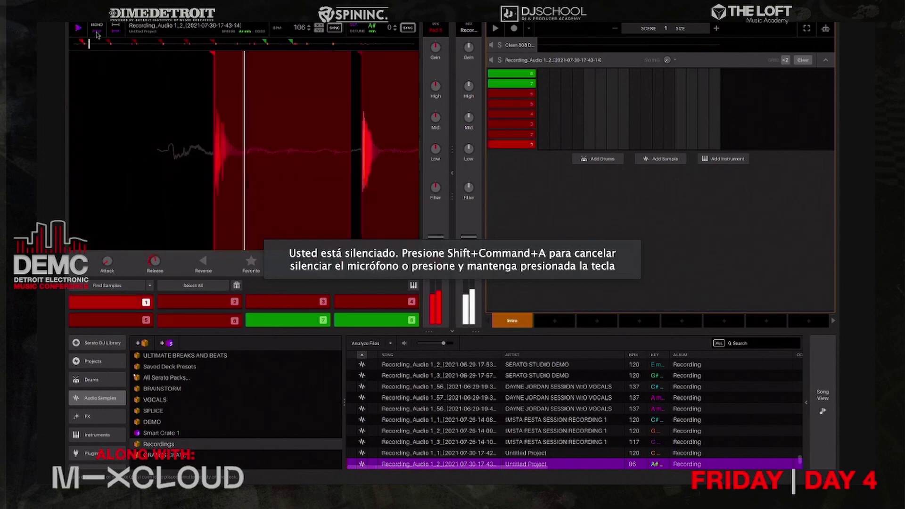
key("space")
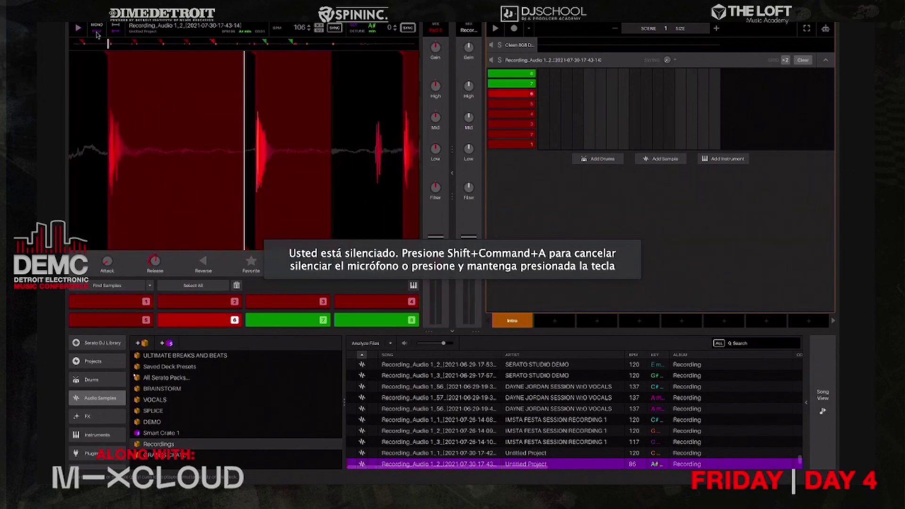
key("7")
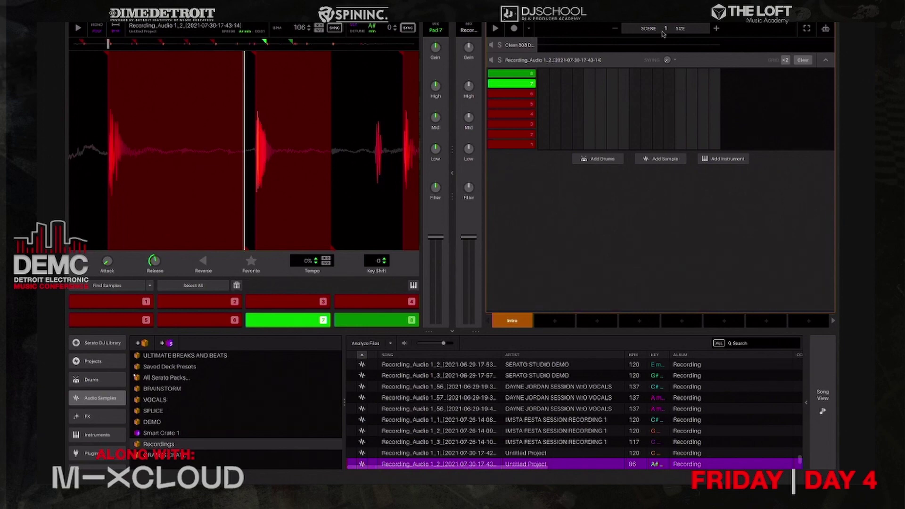
Try different sizes for the Intro scene and settle on a length of 4 bars.
left_click(717, 28)
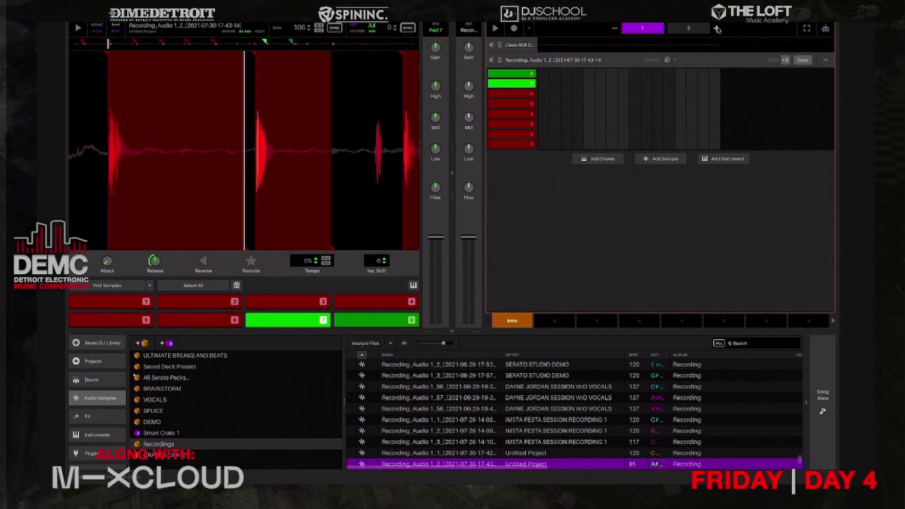
double_click(718, 29)
left_click(717, 30)
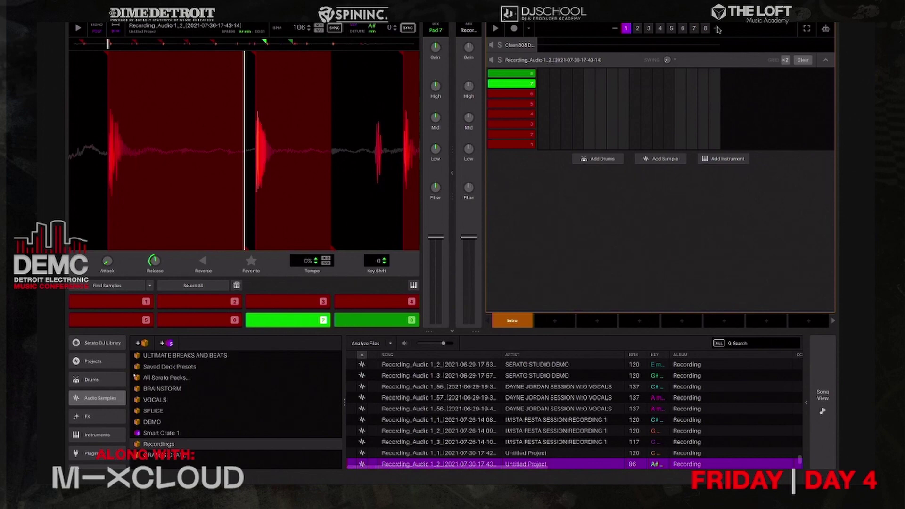
left_click(615, 29)
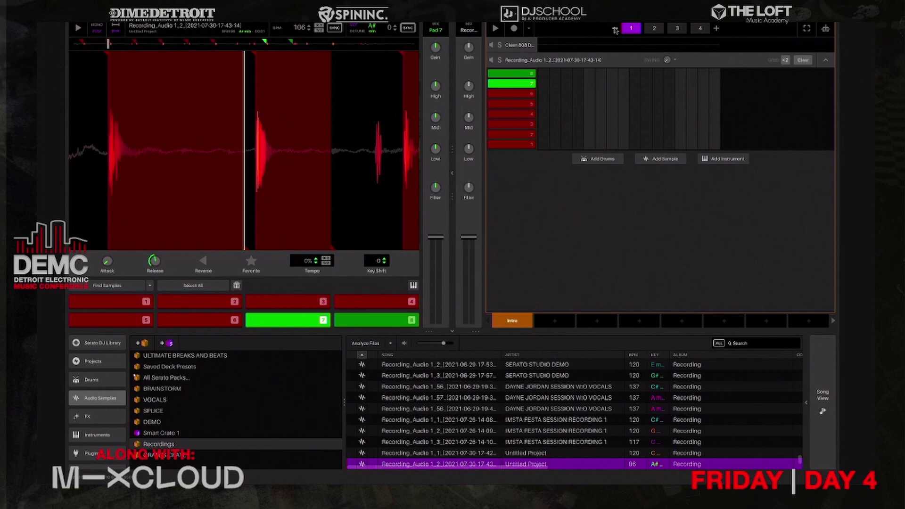
left_click(615, 29)
left_click(717, 29)
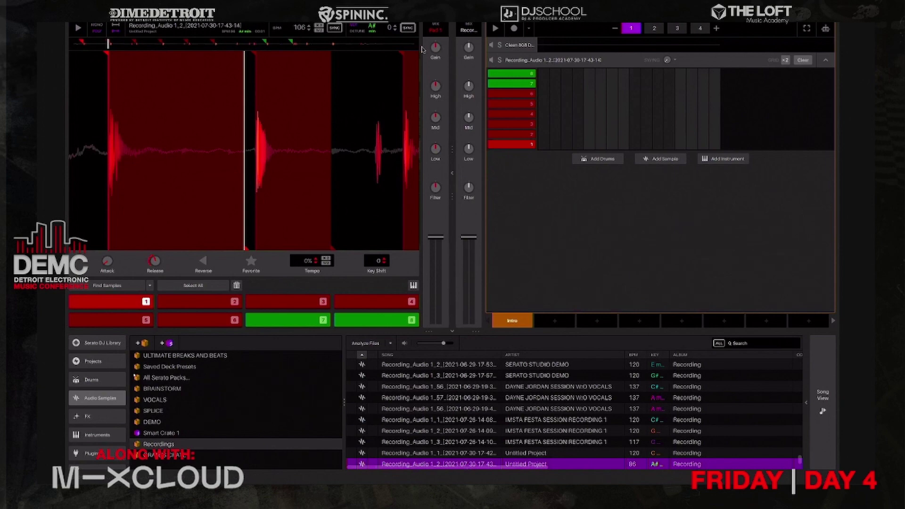
Record a beat into the Intro scene with slice 1 on every quarter note and slice 5 on steps 2 and 10.
left_click(515, 29)
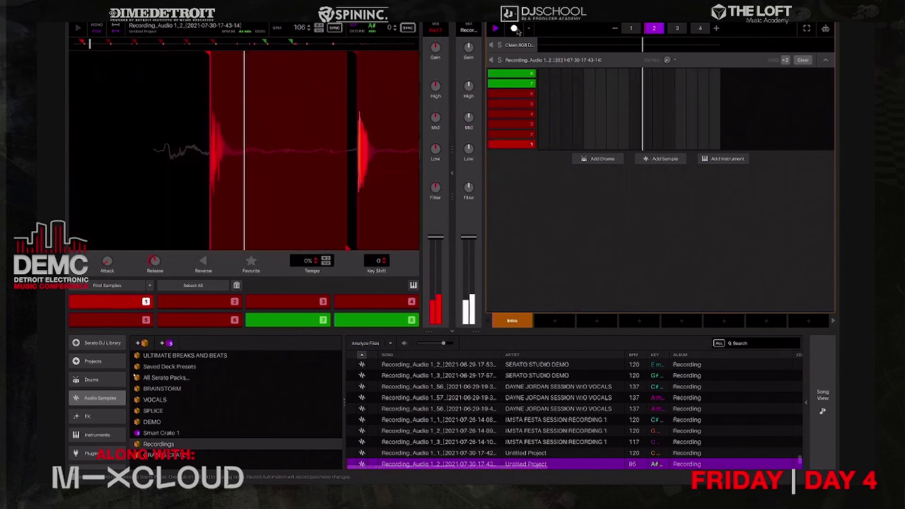
key("space")
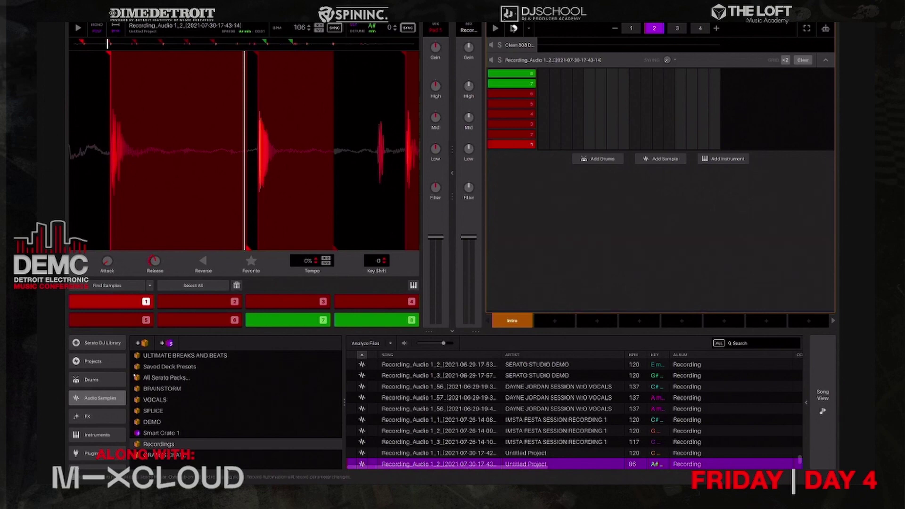
left_click(514, 28)
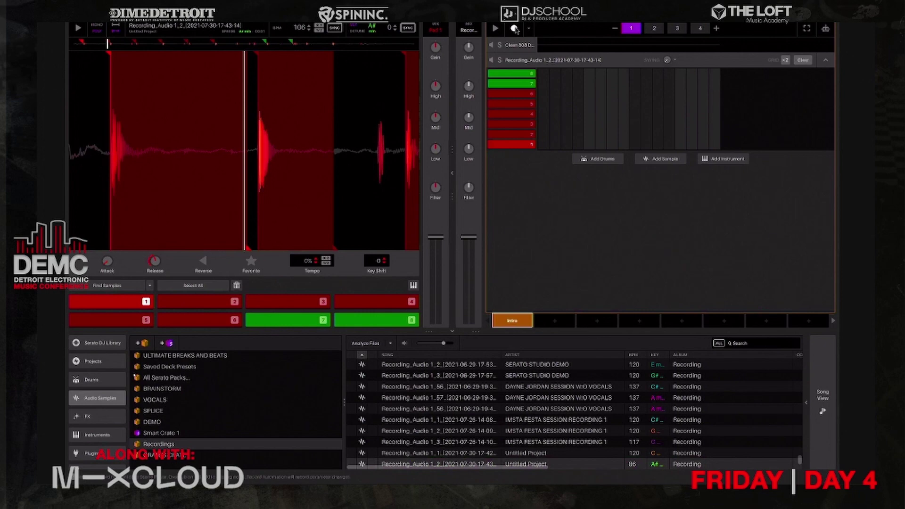
left_click(515, 29)
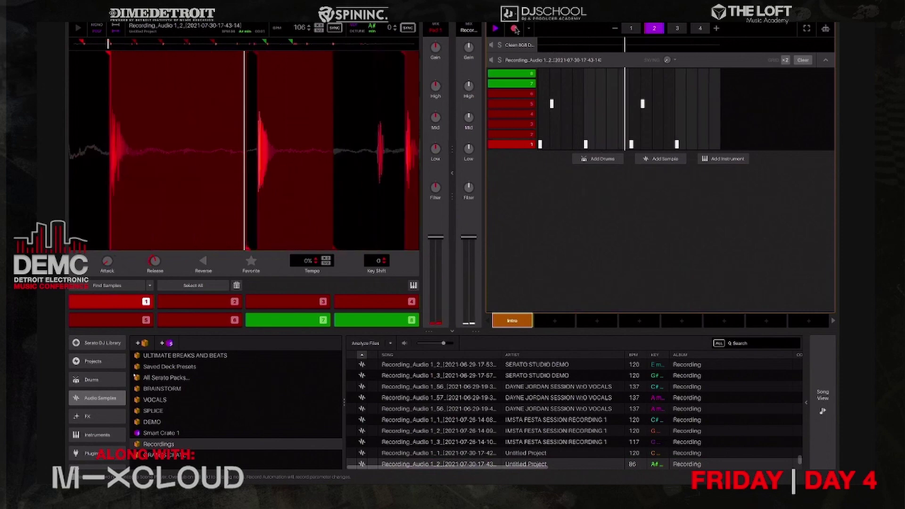
left_click(516, 30)
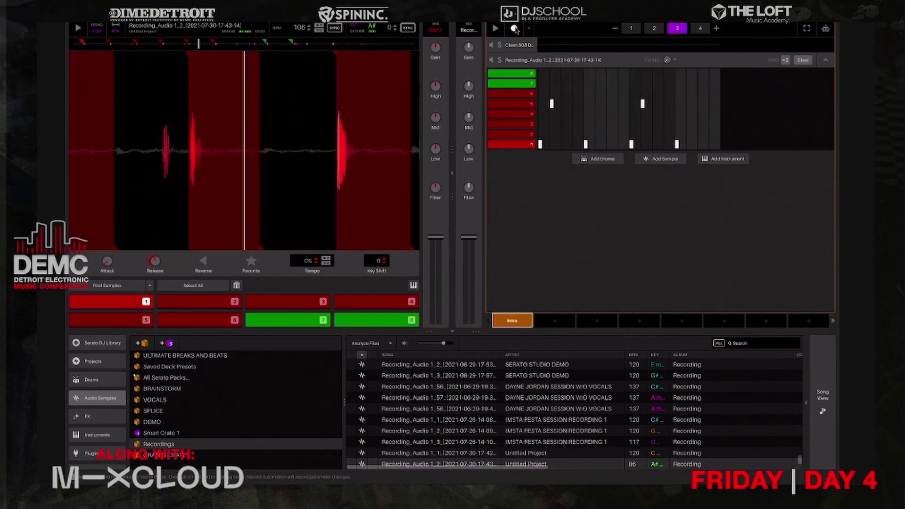
Audition slices 2, 3, 4, 6 and 7 to find sounds that complement the recorded beat.
key("2")
key("6")
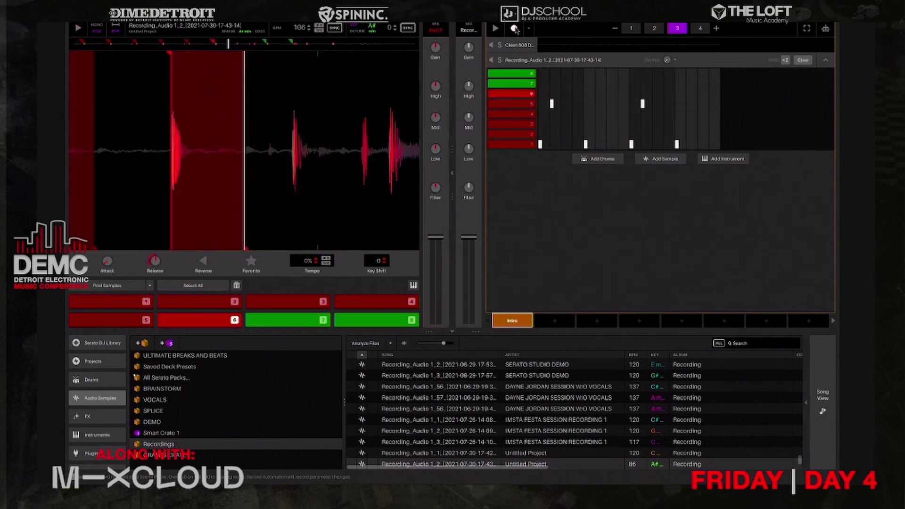
key("2")
key("7")
key("3")
key("4")
key("7")
key("6")
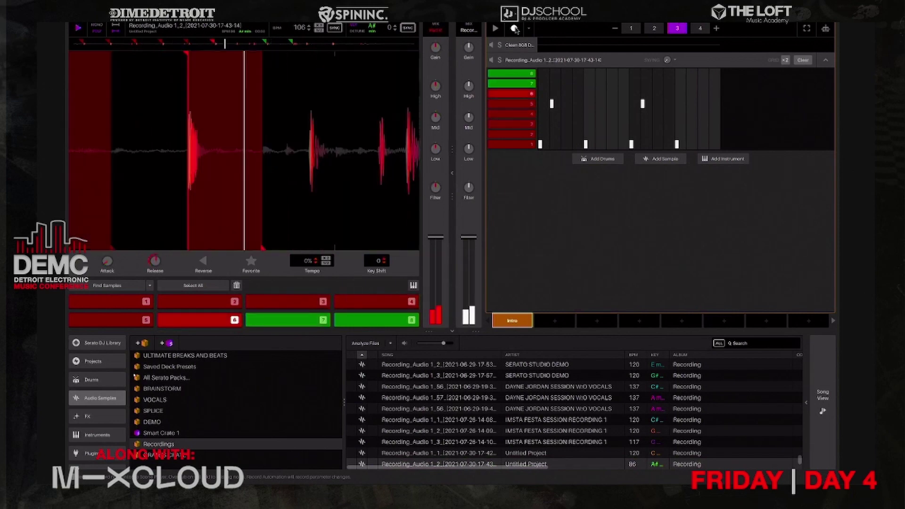
key("2")
key("7")
key("2")
key("7")
Rehearse slices 2 and 7 over the looping beat, and overdub slice 2 on steps 5 and 13 and slice 7 on steps 8 and 16.
key("space")
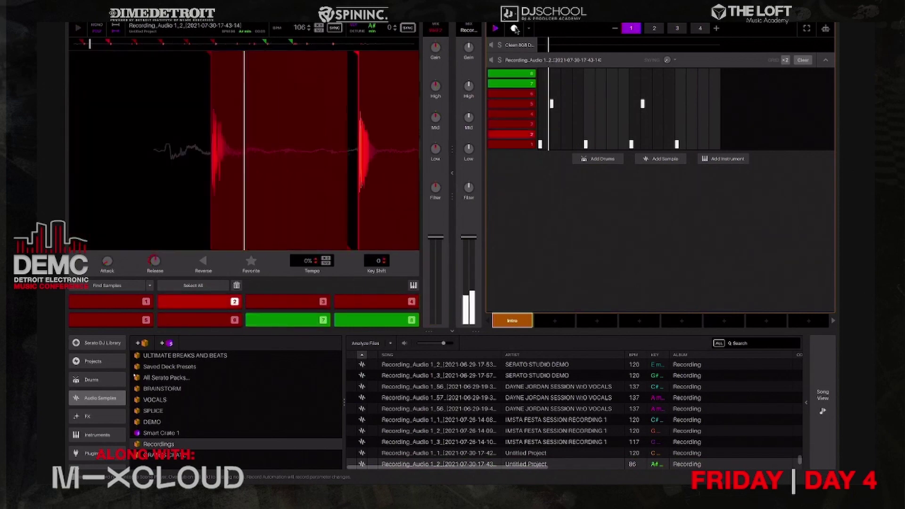
key("7")
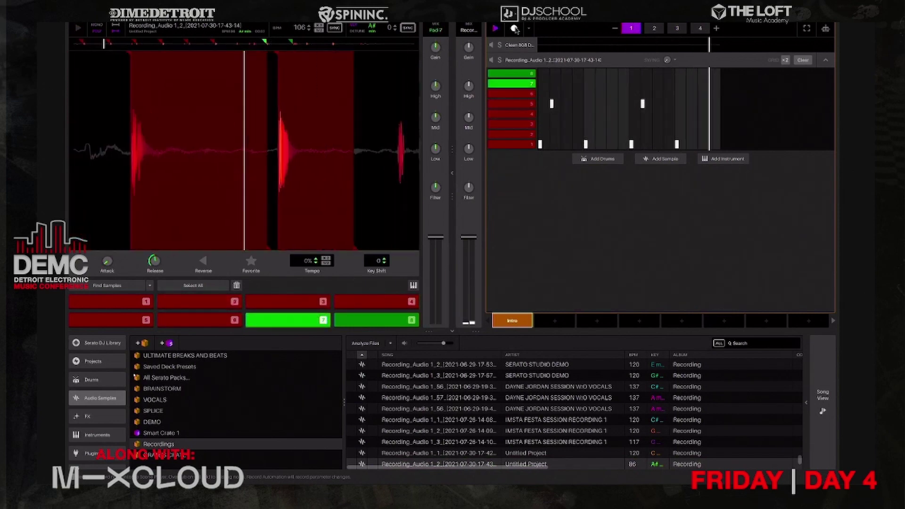
key("2")
key("2")
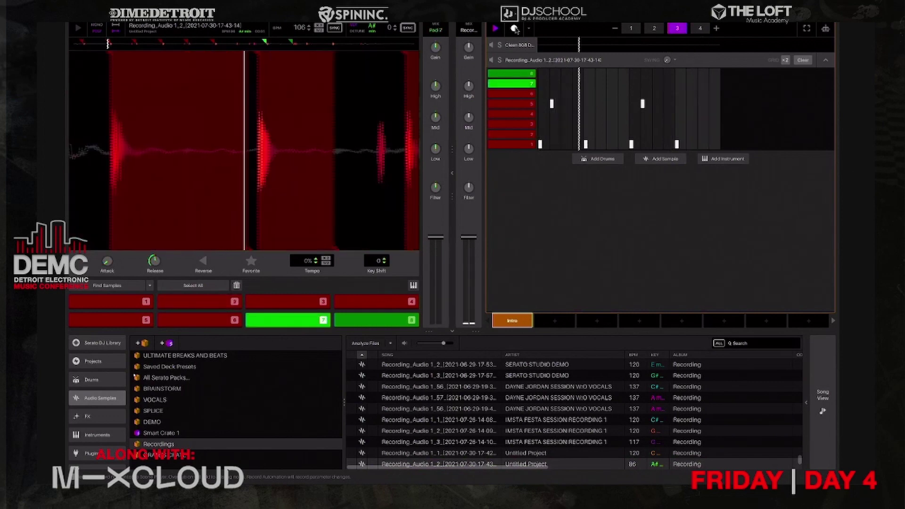
left_click(515, 29)
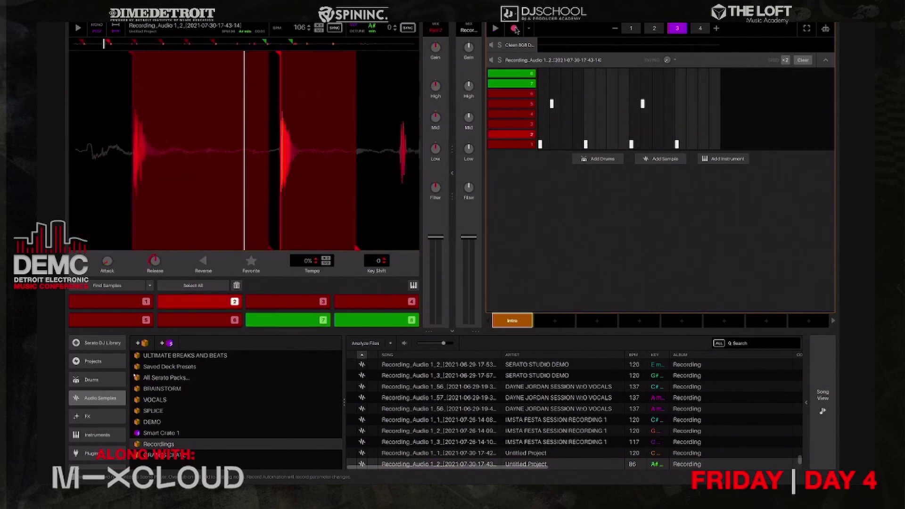
key("space")
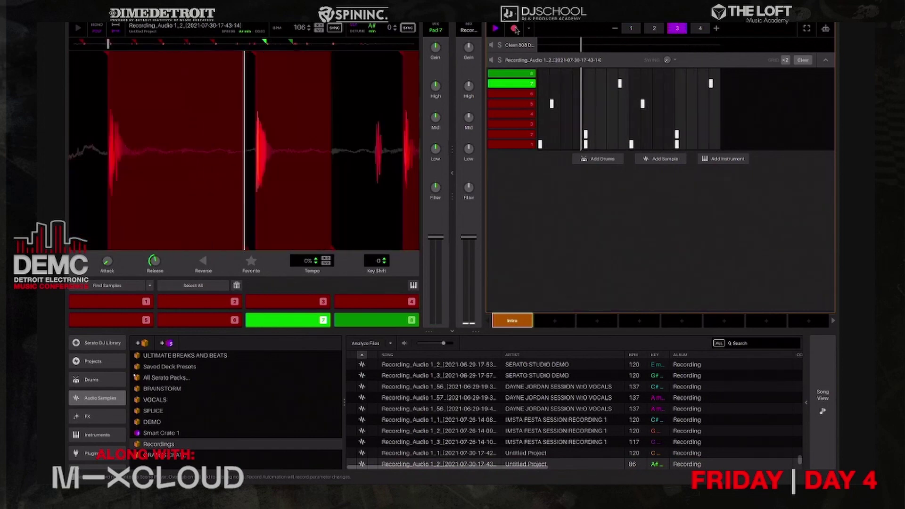
left_click(515, 29)
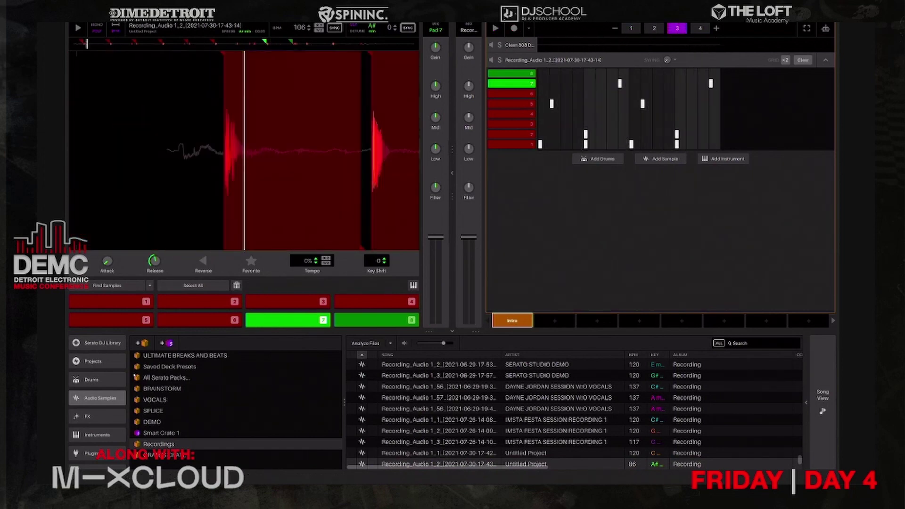
Select the last slice 7 note in bar 2 and try several swing amounts on the sample deck, including 57%, while playing the beat.
left_click(655, 29)
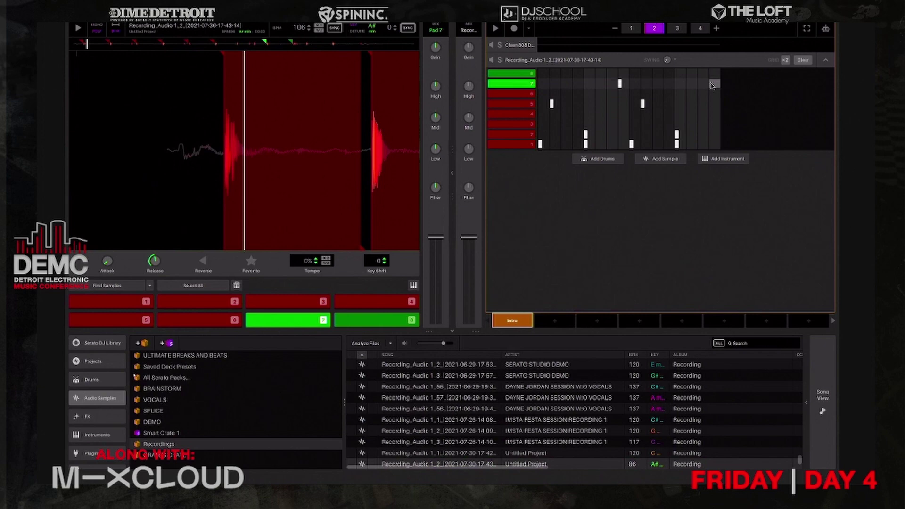
left_click(712, 84)
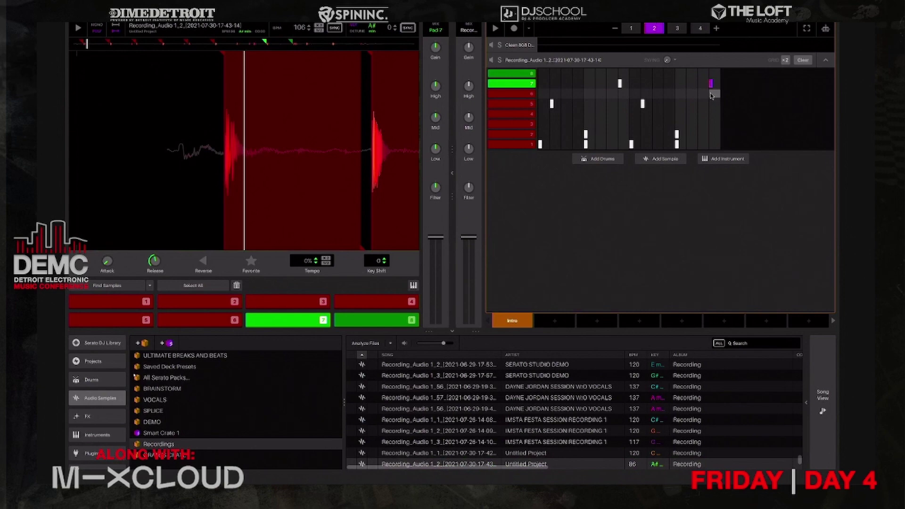
mouse_move(667, 63)
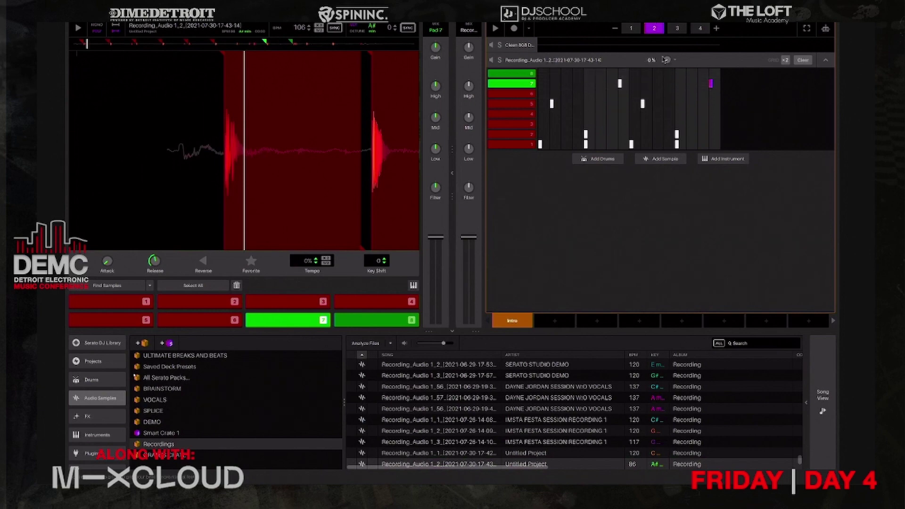
left_click_drag(667, 60, 666, 56)
left_click_drag(667, 60, 668, 62)
key("space")
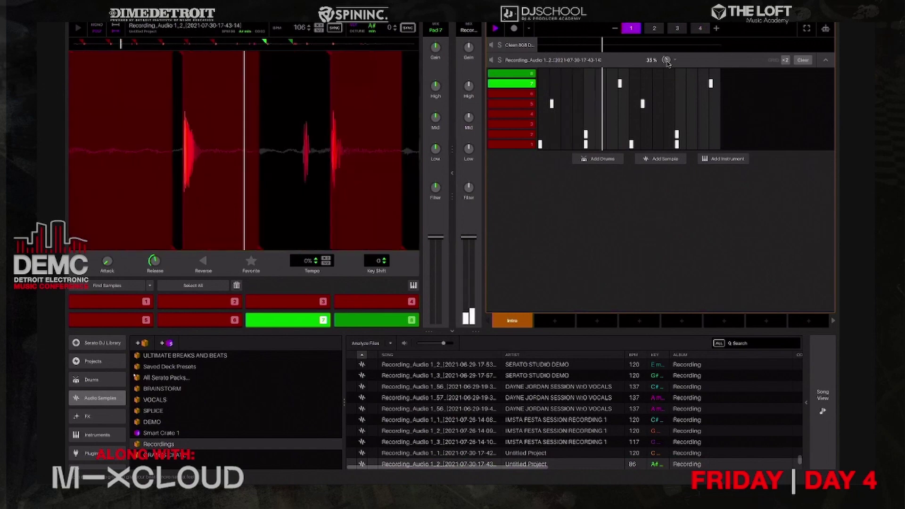
key("space")
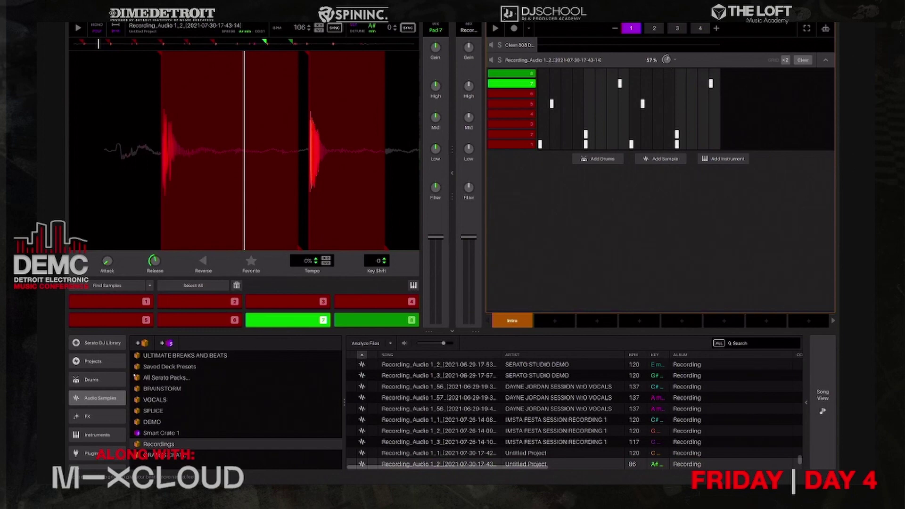
key("space")
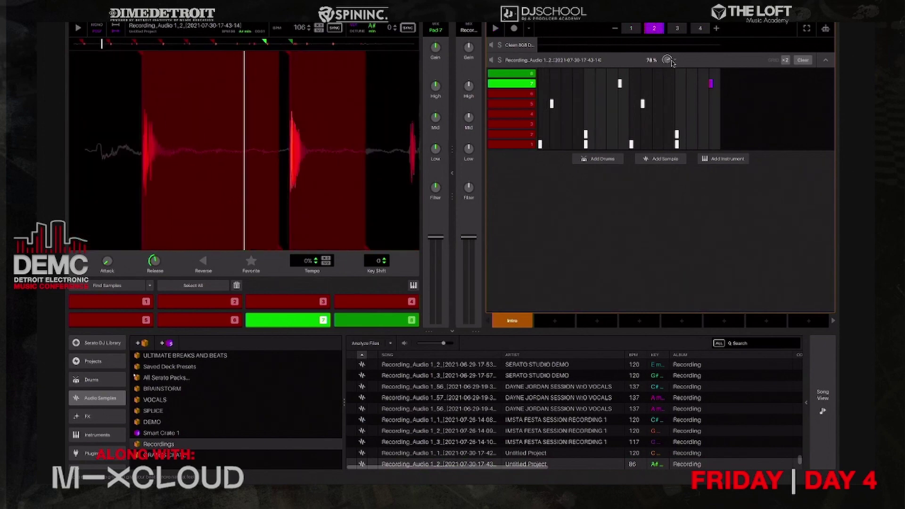
Adjust the sample deck's swing option, set its amount to about 30% and play the beat to hear the groove.
left_click(675, 60)
left_click(668, 85)
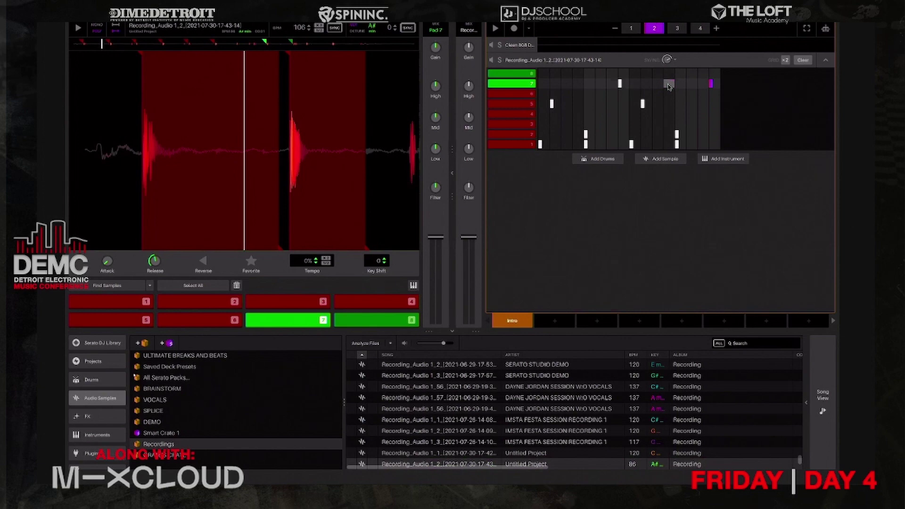
key("space")
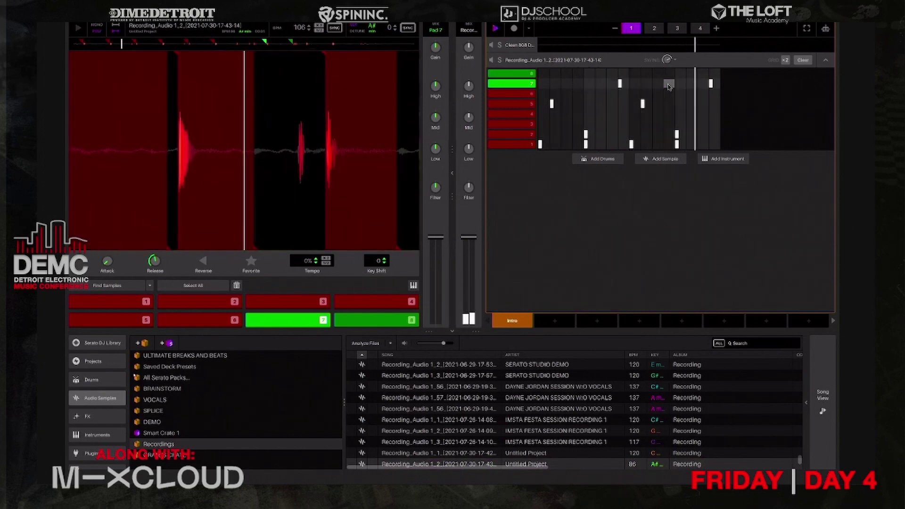
key("space")
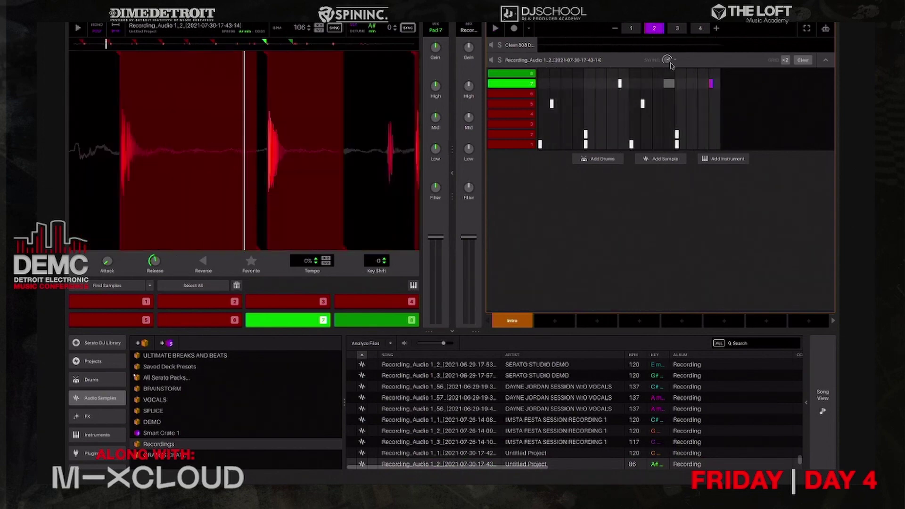
left_click_drag(668, 60, 668, 42)
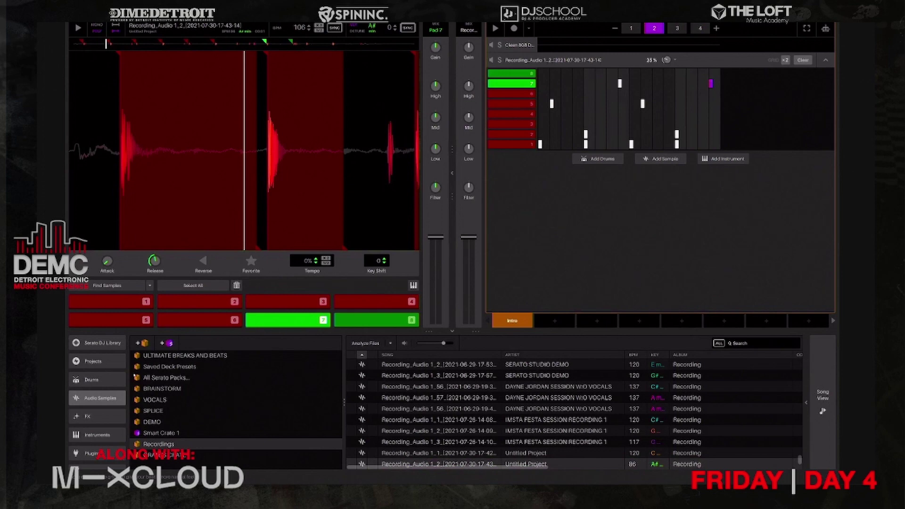
key("space")
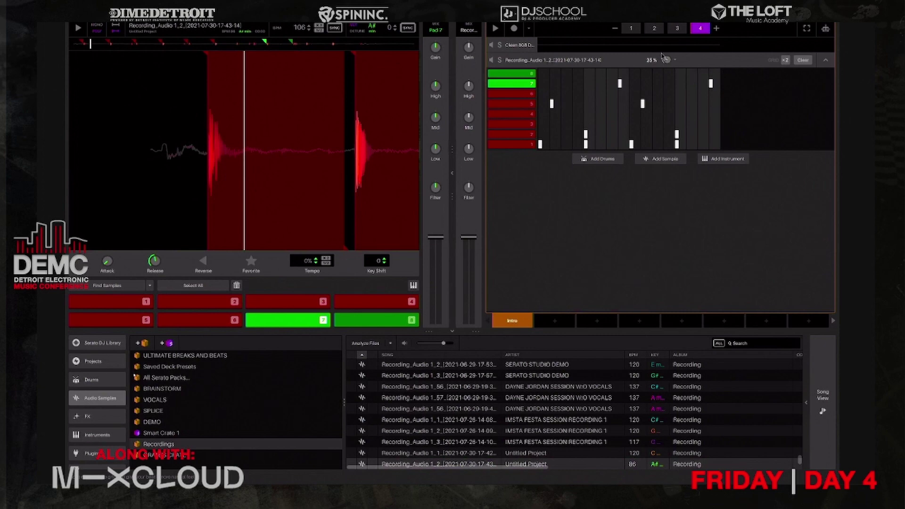
Open the Clean 808 Drum Kit deck and place Punch Kick hits on steps 1, 5 and 9 of bar 4.
left_click(520, 46)
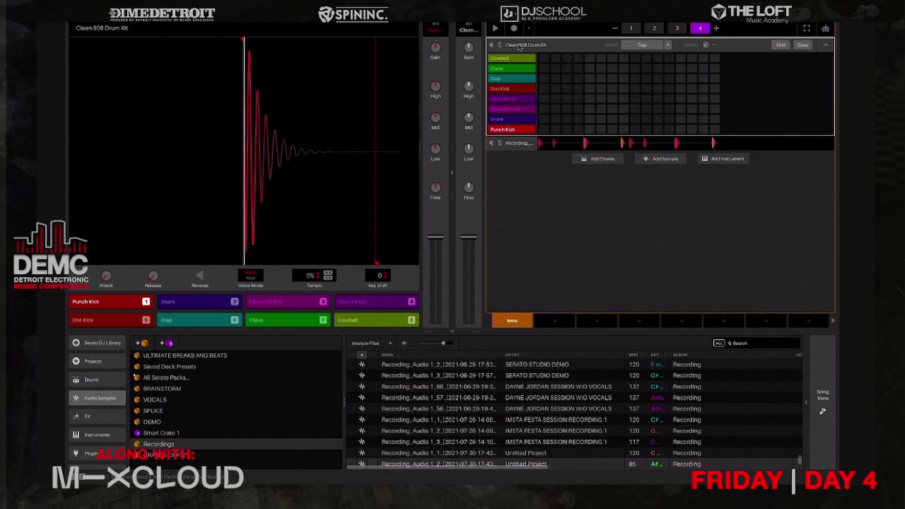
left_click(544, 129)
left_click(601, 130)
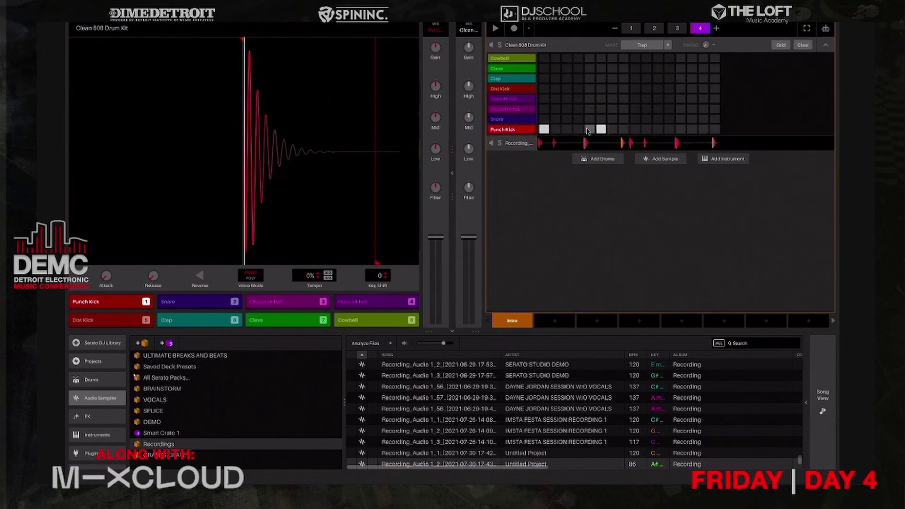
left_click(590, 130)
left_click(601, 130)
left_click(635, 129)
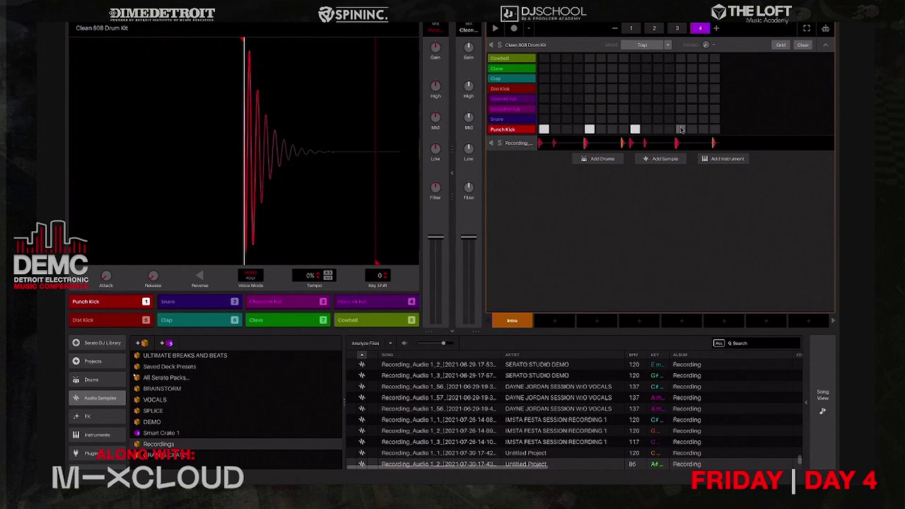
Place Punch Kick hits on steps 1, 5 and 9 in both bar 1 and bar 2 of the drum pattern.
left_click(631, 28)
left_click(544, 129)
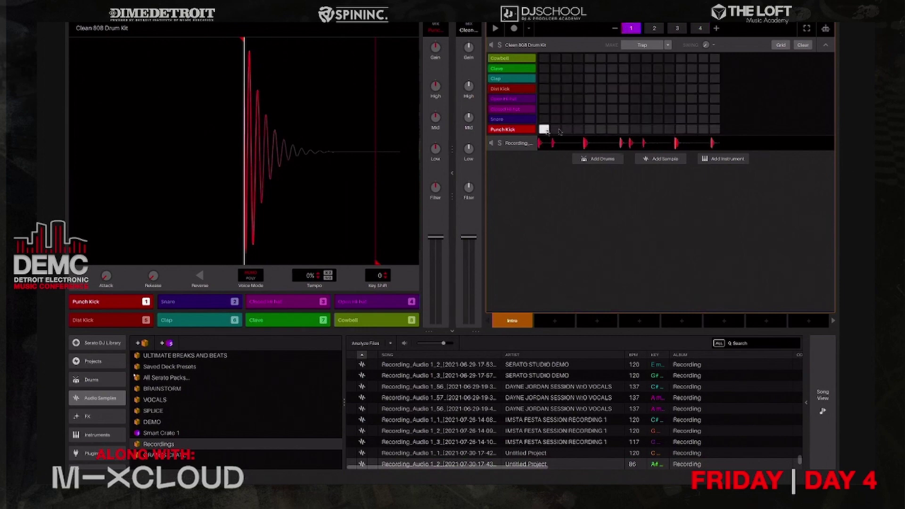
left_click(589, 129)
left_click(635, 129)
left_click(654, 28)
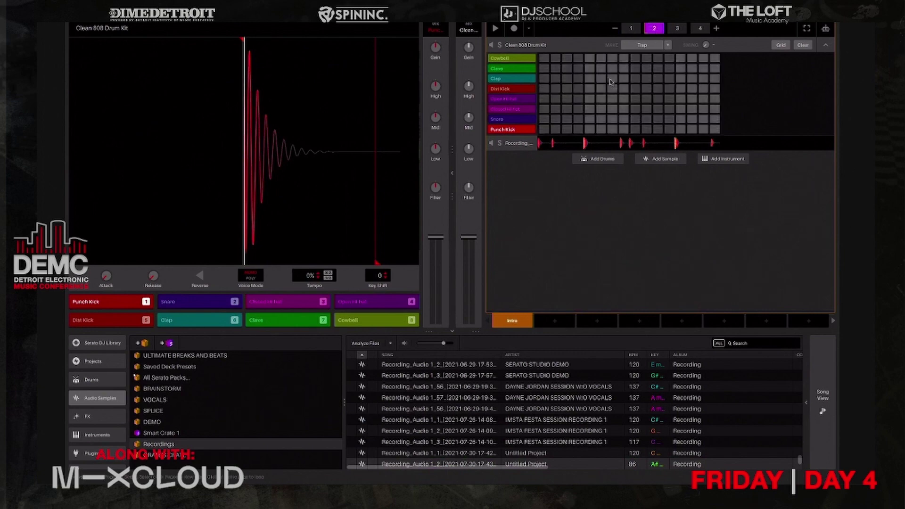
left_click(544, 129)
left_click(590, 130)
left_click(636, 130)
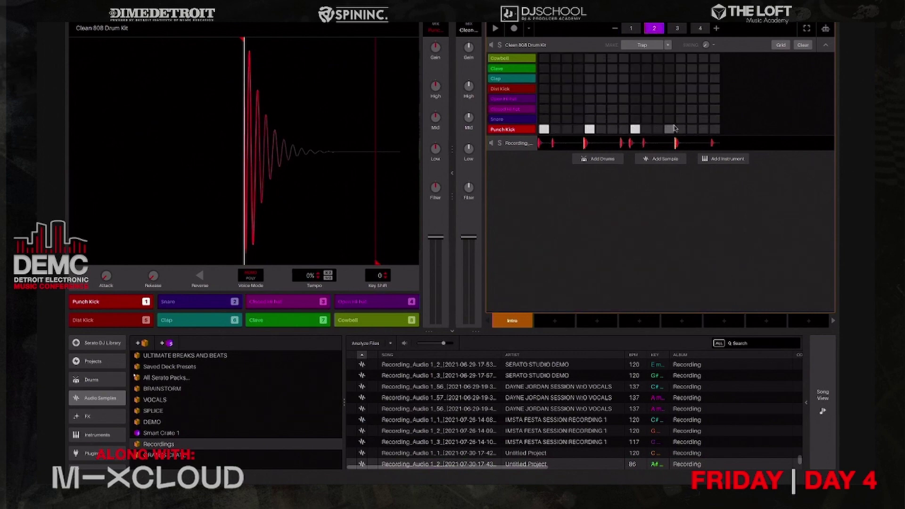
Place Punch Kick hits on steps 1, 5, 9 and 13 of bar 3.
left_click(678, 28)
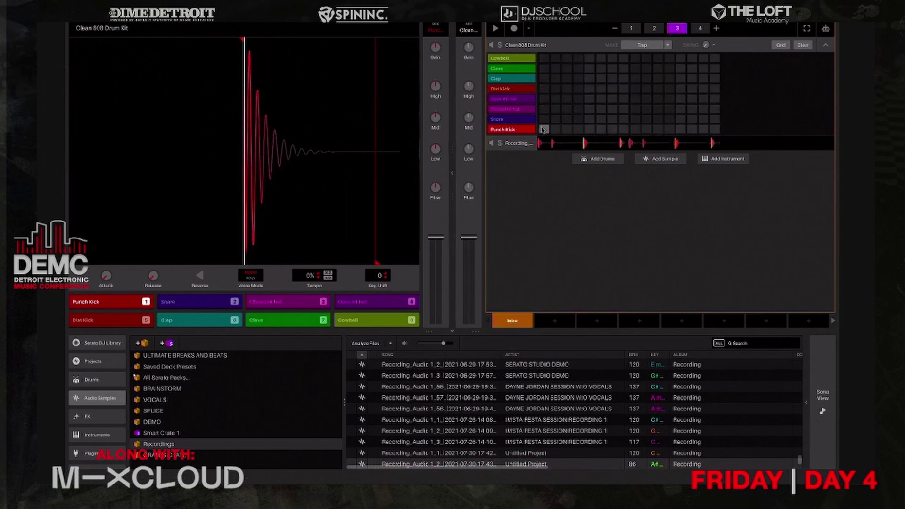
left_click(545, 130)
left_click(589, 130)
left_click(636, 129)
left_click(681, 130)
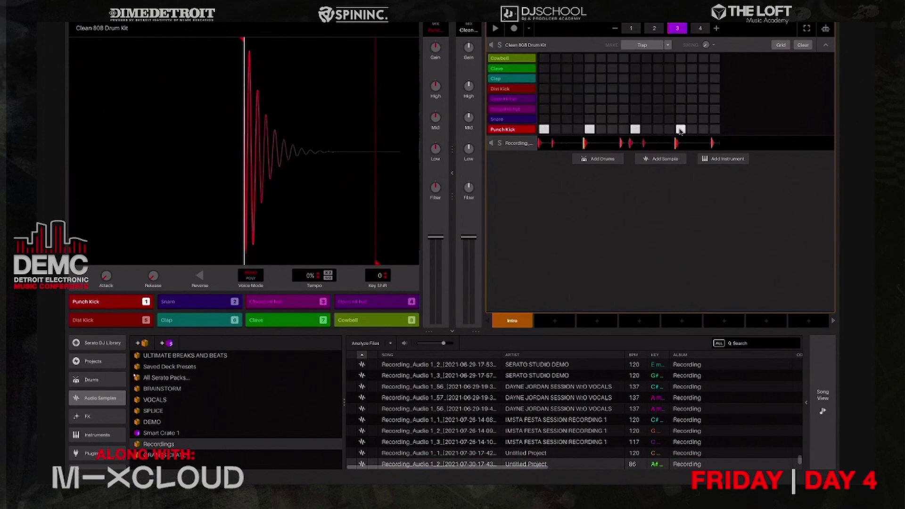
Fill the pad 3 drum row in bar 3 with 1/4 notes.
right_click(542, 112)
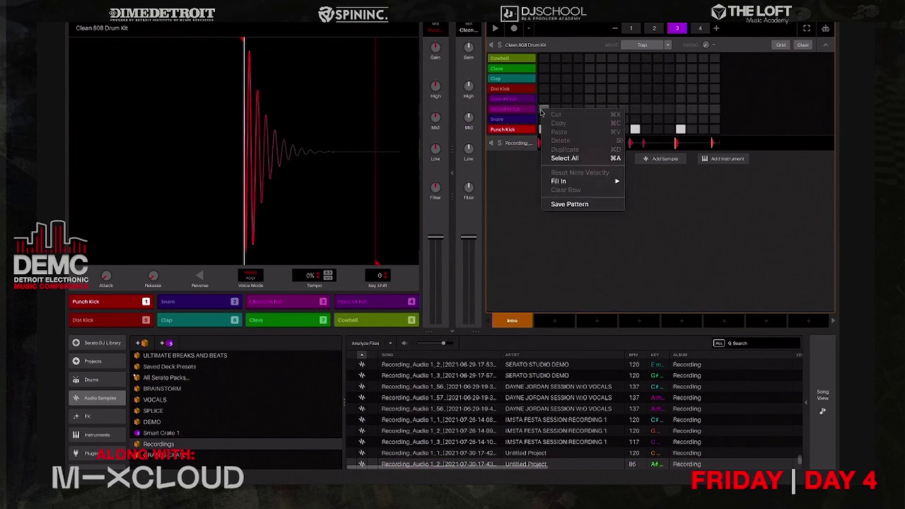
mouse_move(581, 183)
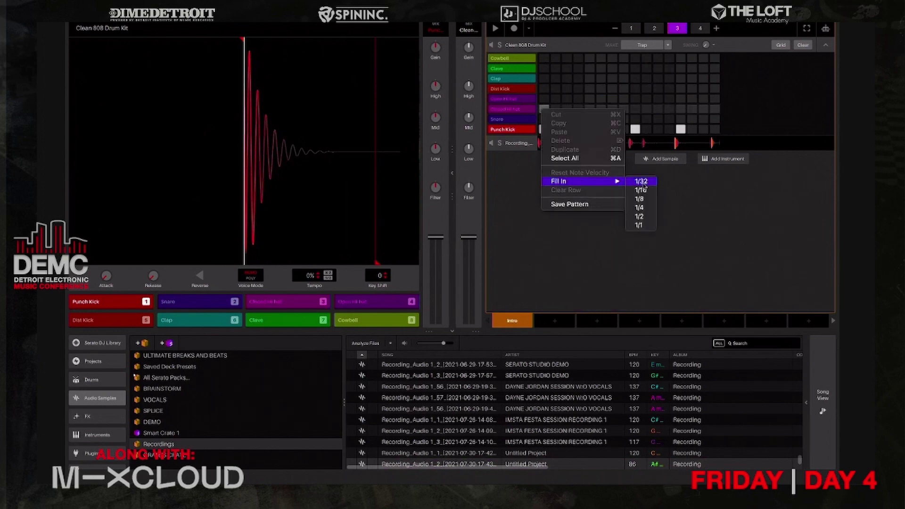
left_click(646, 208)
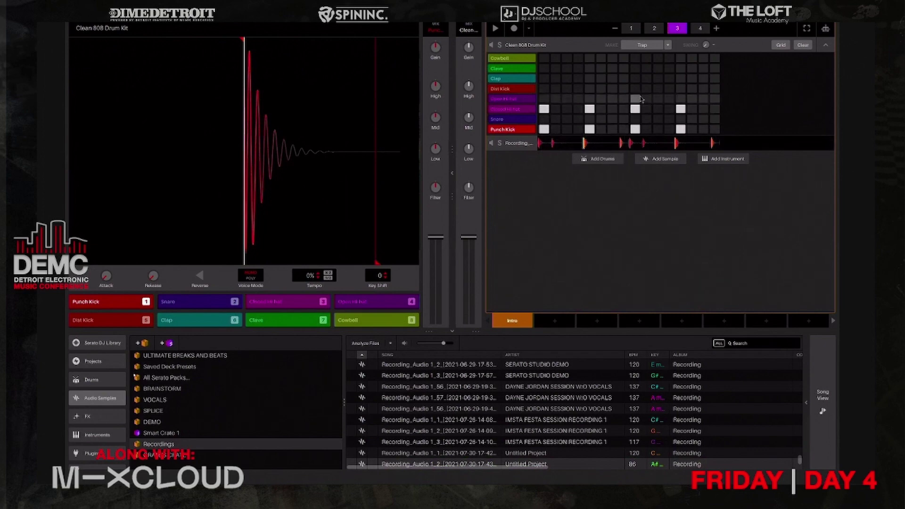
Refill the Closed Hi hat row in bar 3 with 1/8 notes.
key("super+z")
right_click(543, 110)
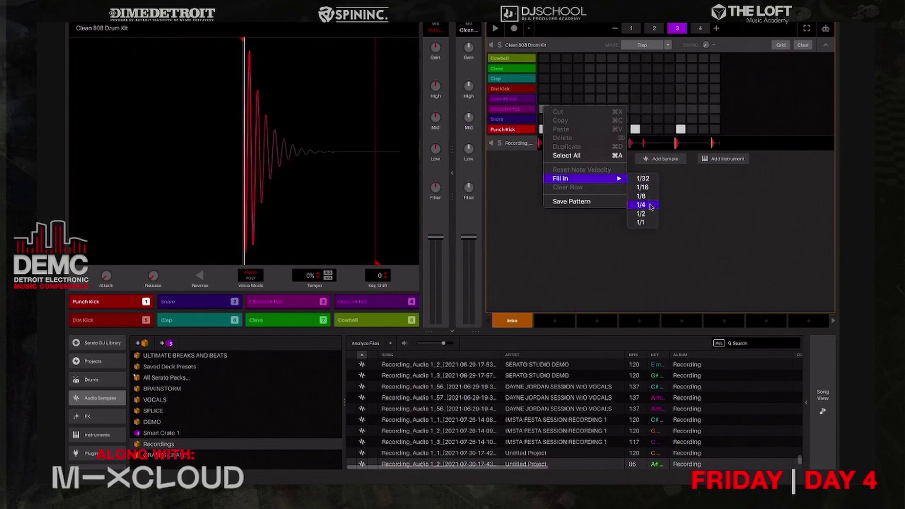
left_click(651, 206)
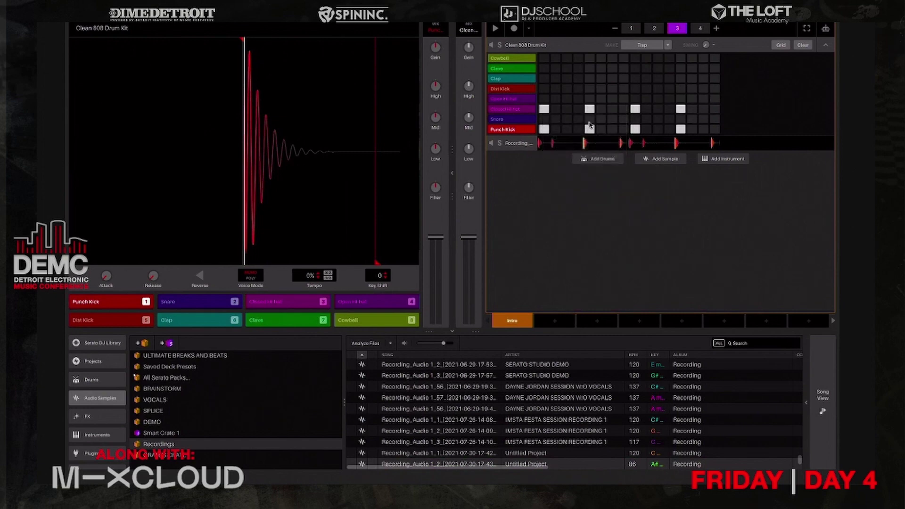
left_click(545, 109)
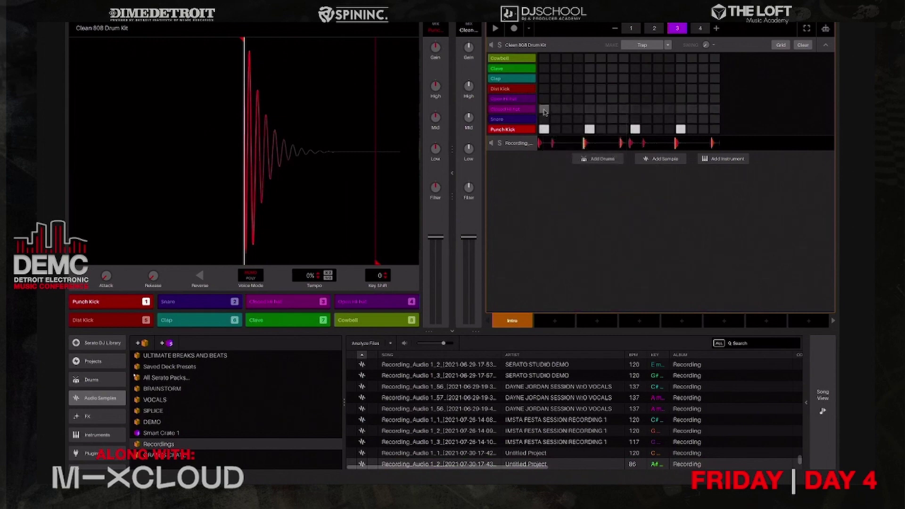
right_click(544, 111)
mouse_move(573, 181)
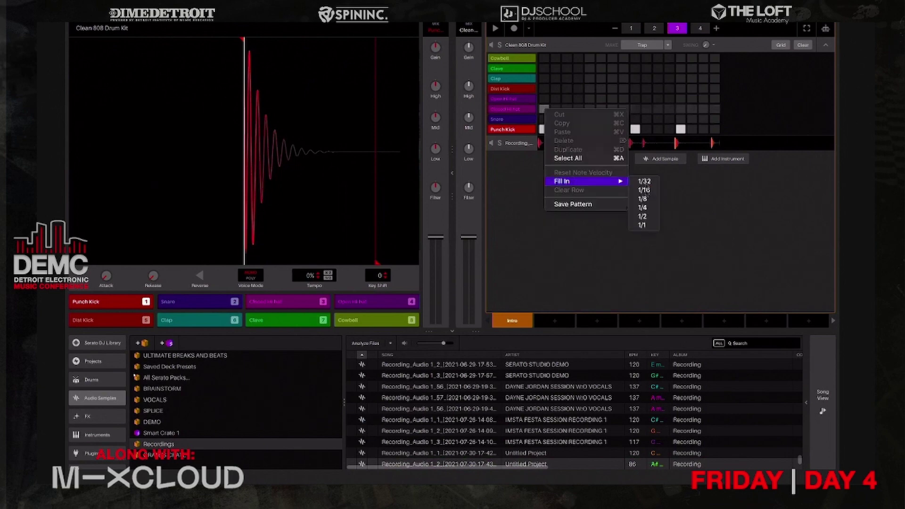
left_click(644, 198)
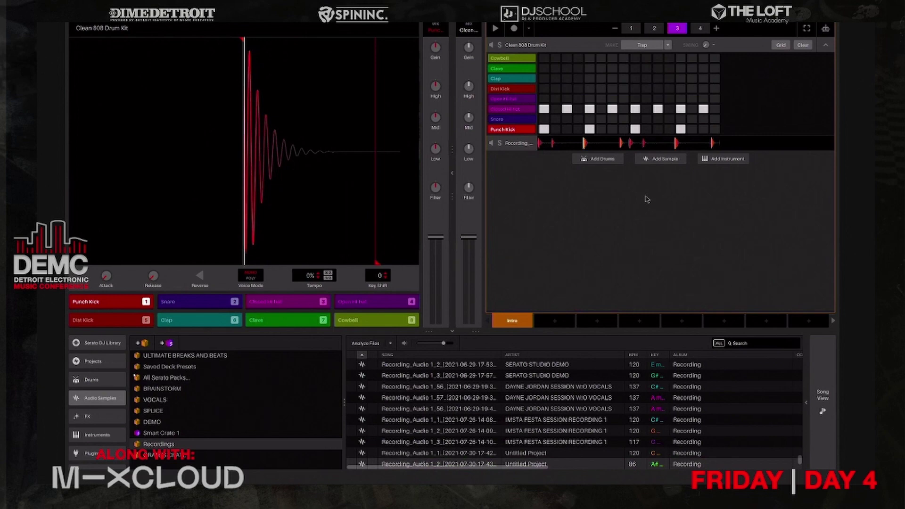
Play back the drum pattern and adjust the swing amount of the Clean 808 Drum Kit.
key("space")
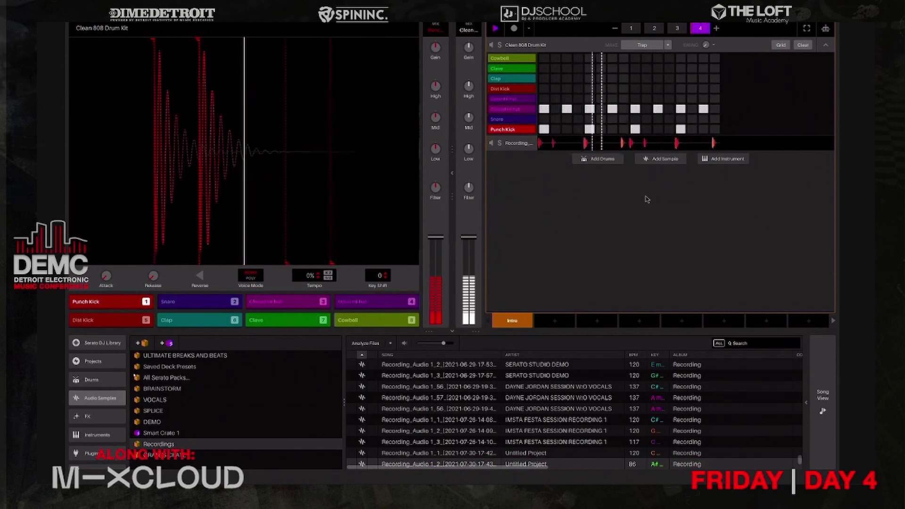
key("space")
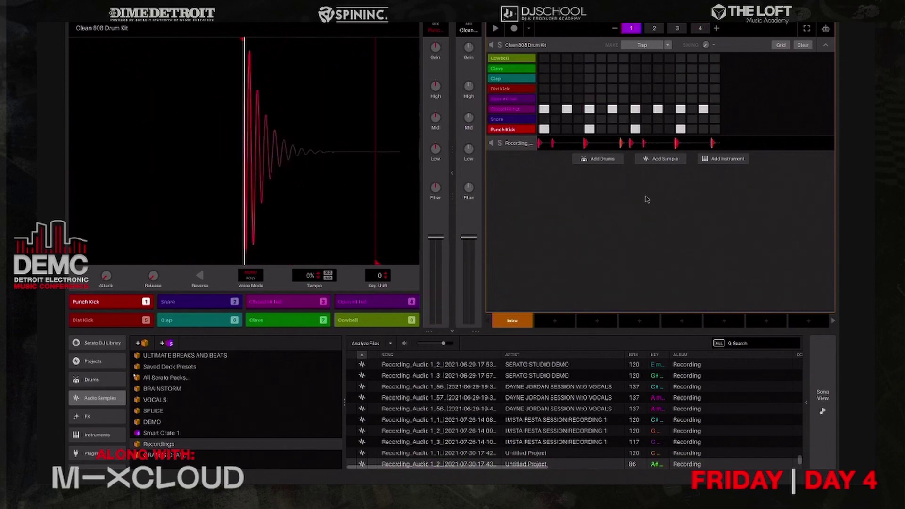
mouse_move(706, 47)
key("space")
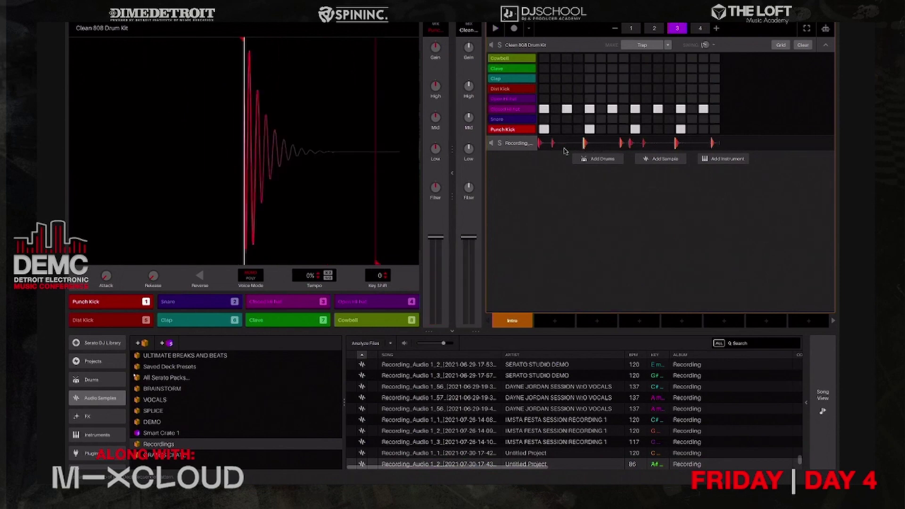
Lower the channel volume of the Closed Hi hat while the pattern plays.
left_click(519, 109)
mouse_move(442, 120)
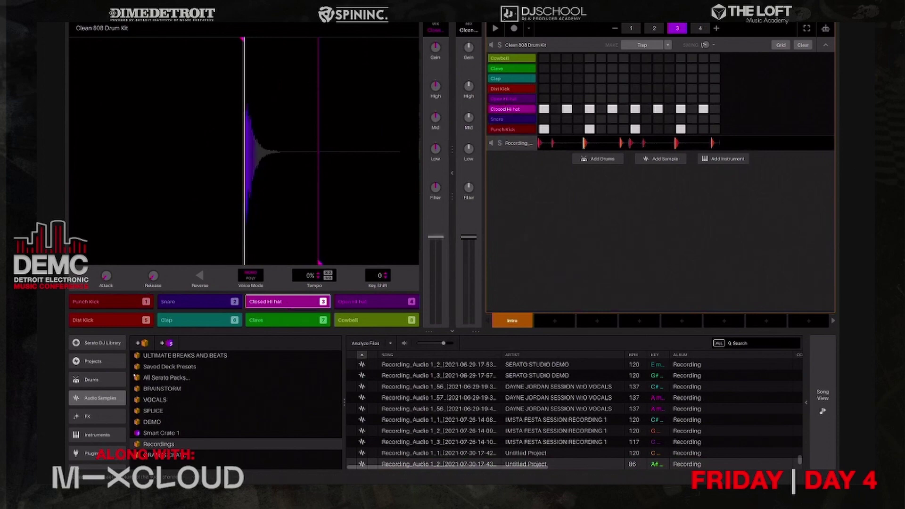
key("space")
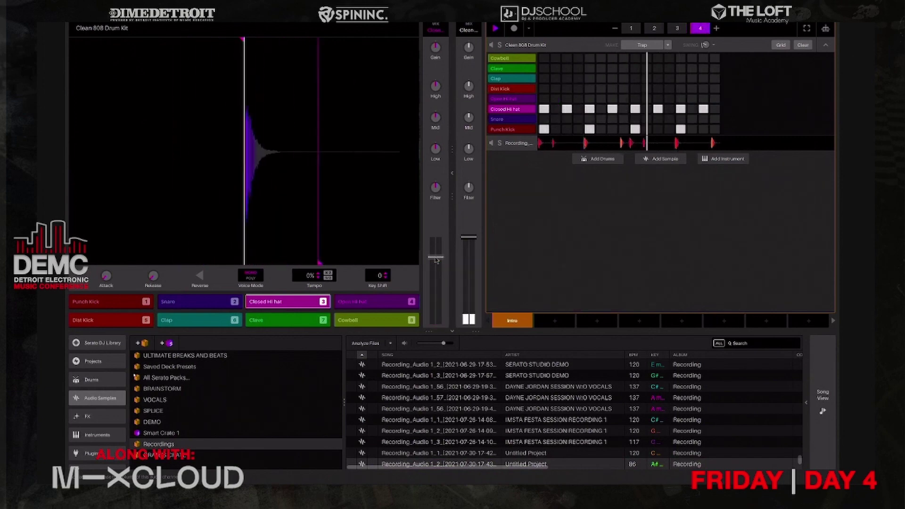
key("space")
Load the Gold Chains Drum Kit from All Drum Kits onto the drum deck in place of the current kit.
left_click(89, 306)
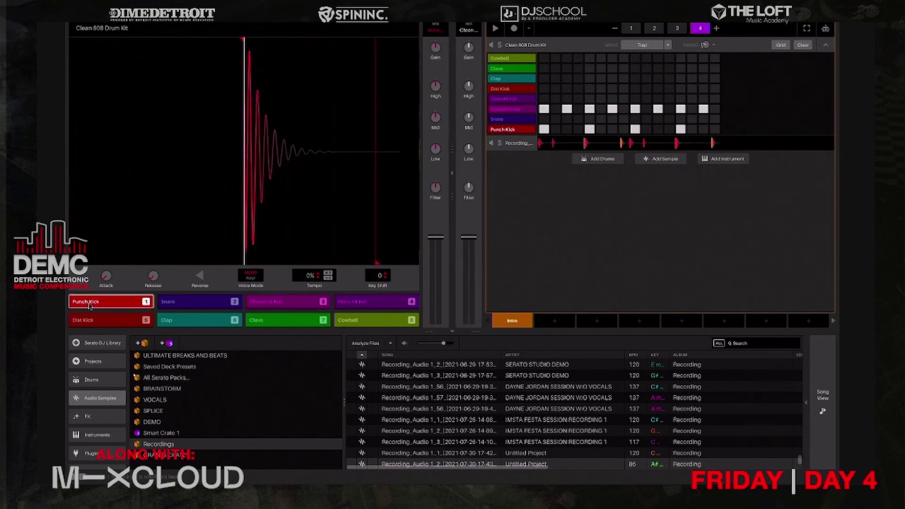
left_click(98, 381)
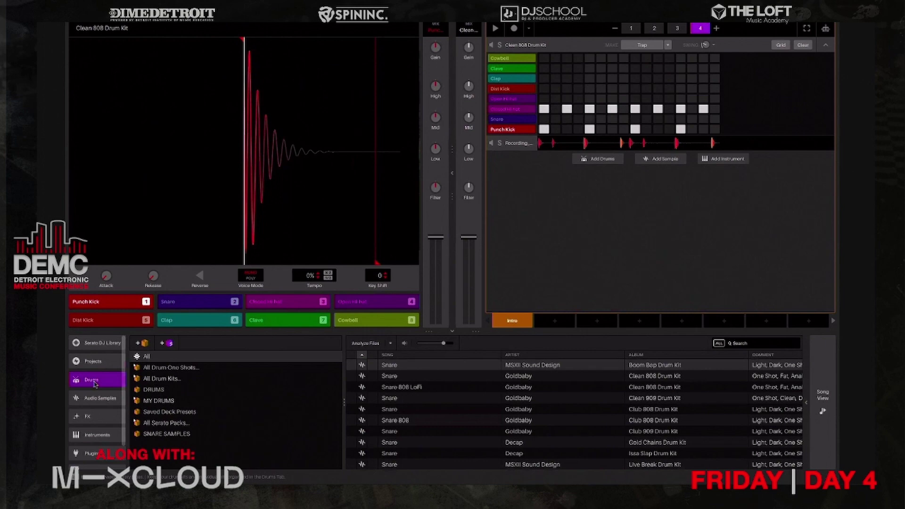
left_click(153, 370)
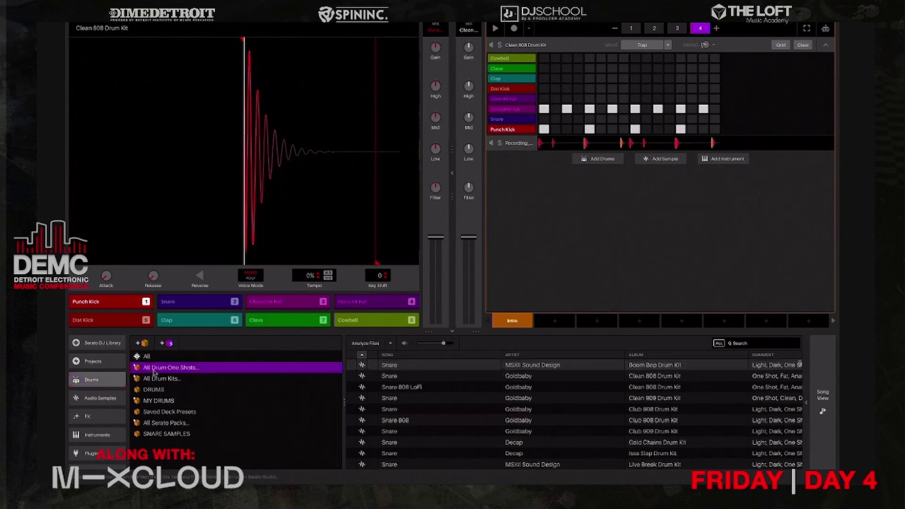
left_click(172, 382)
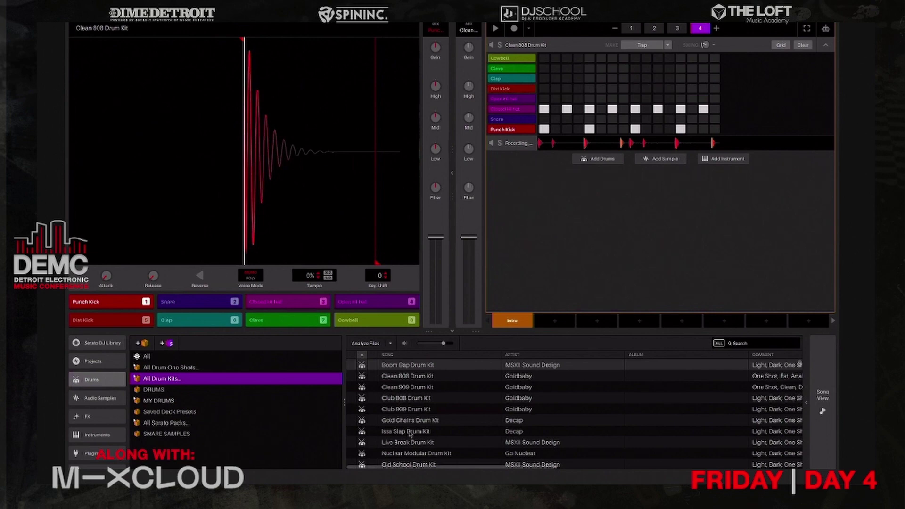
left_click_drag(411, 420, 251, 202)
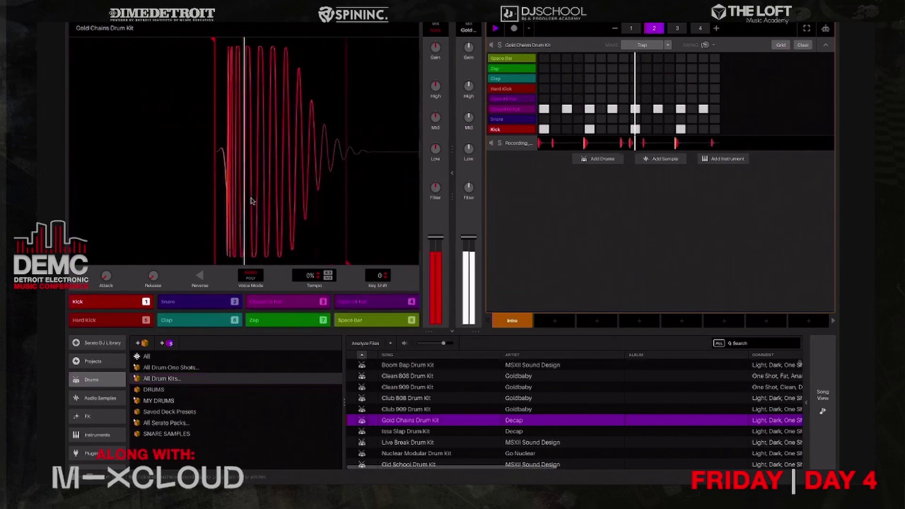
Replace the drum deck's kit with the Issa Slap Drum Kit and listen to it in the pattern.
left_click(404, 432)
left_click_drag(403, 433, 297, 189)
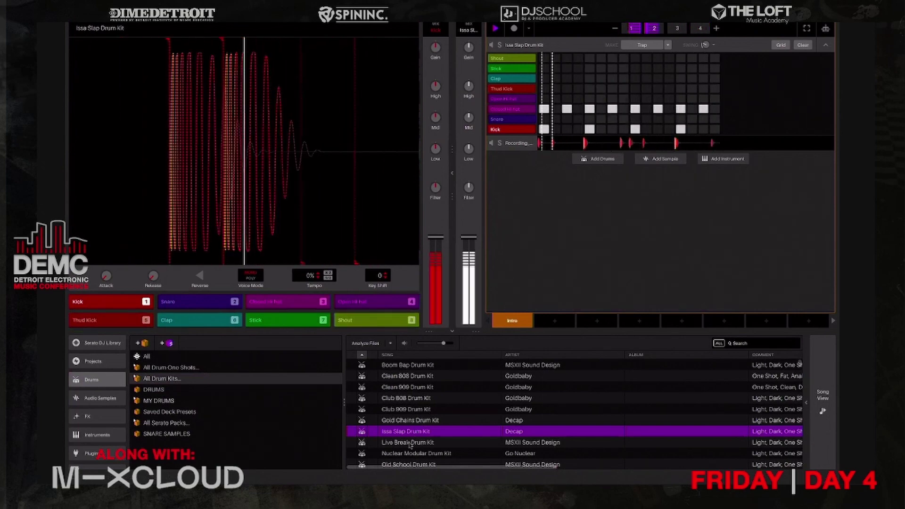
key("space")
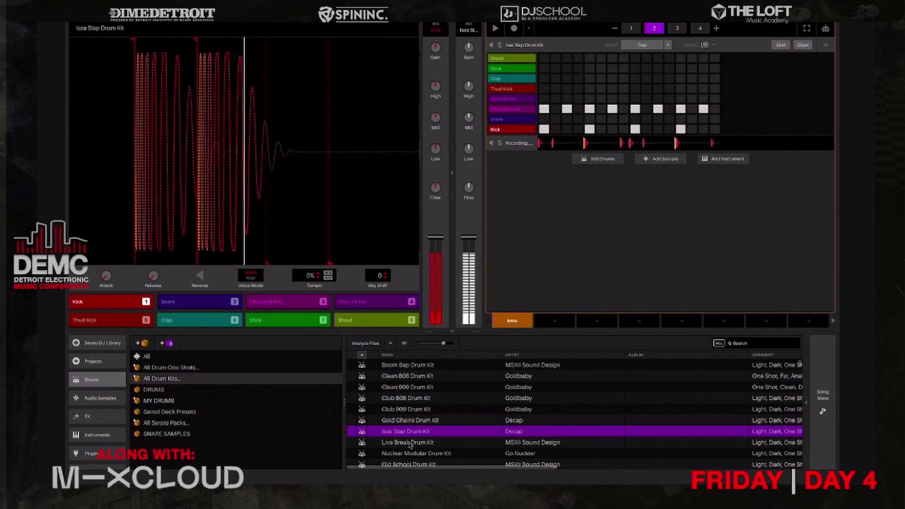
Audition pads 2 to 8 of the Issa Slap Drum Kit one after another.
key("2")
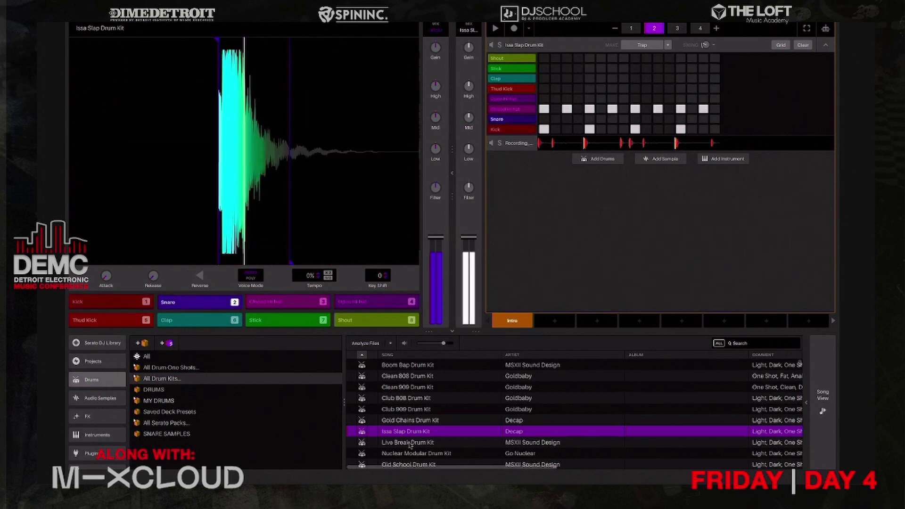
key("3")
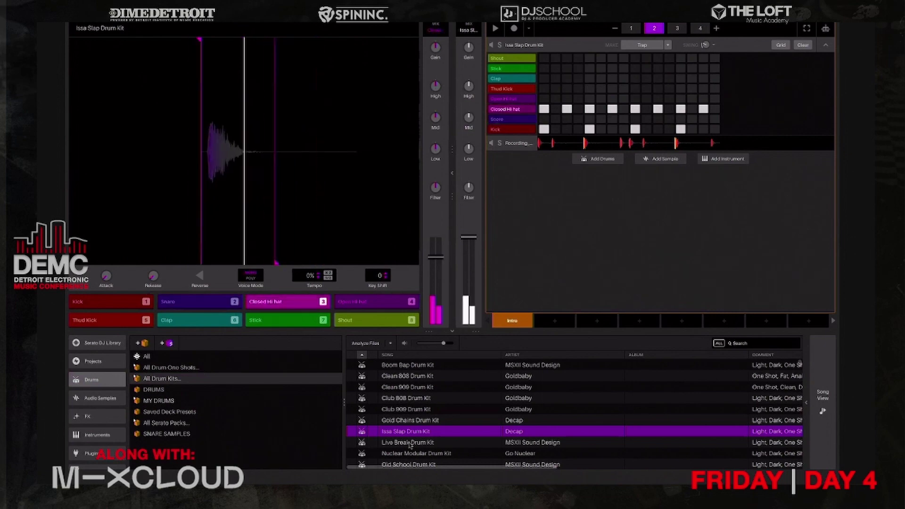
key("4")
key("5")
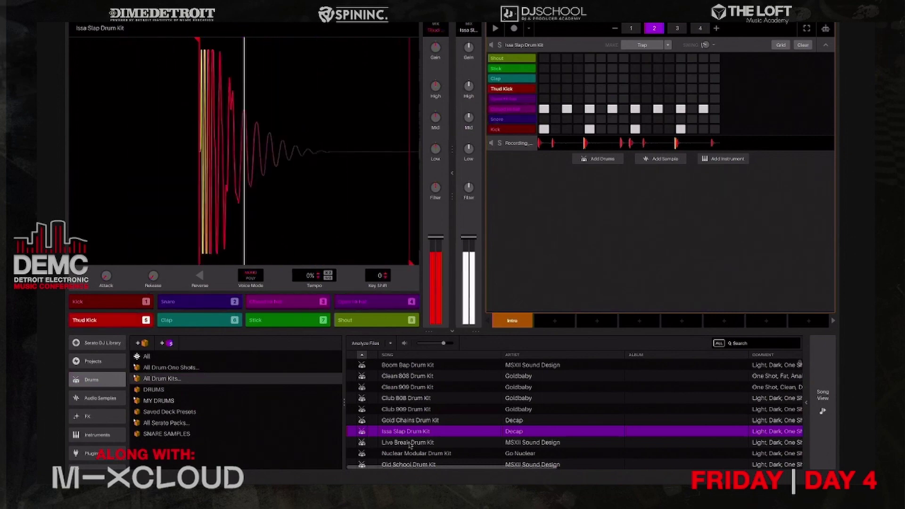
key("6")
key("5")
key("6")
key("7")
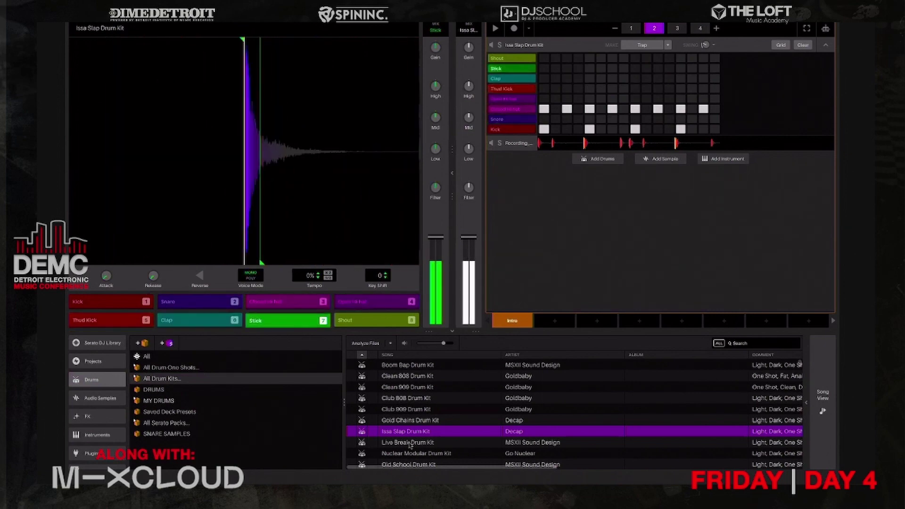
key("8")
key("7")
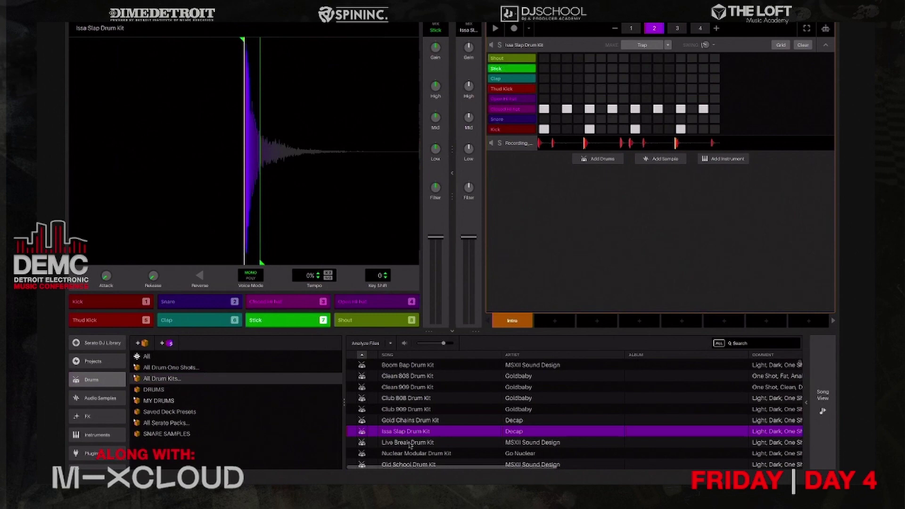
Rehearse Stick hits on pad 7 along with the playing pattern.
key("7")
key("space")
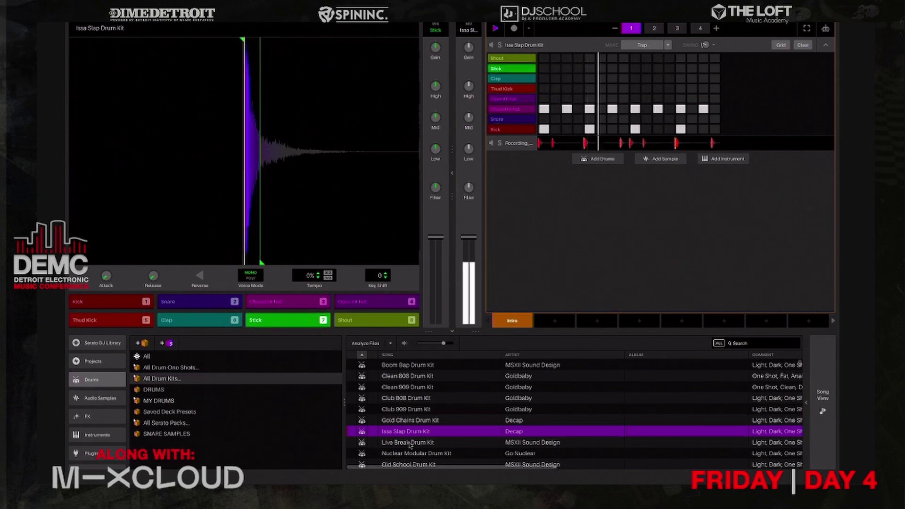
key("7")
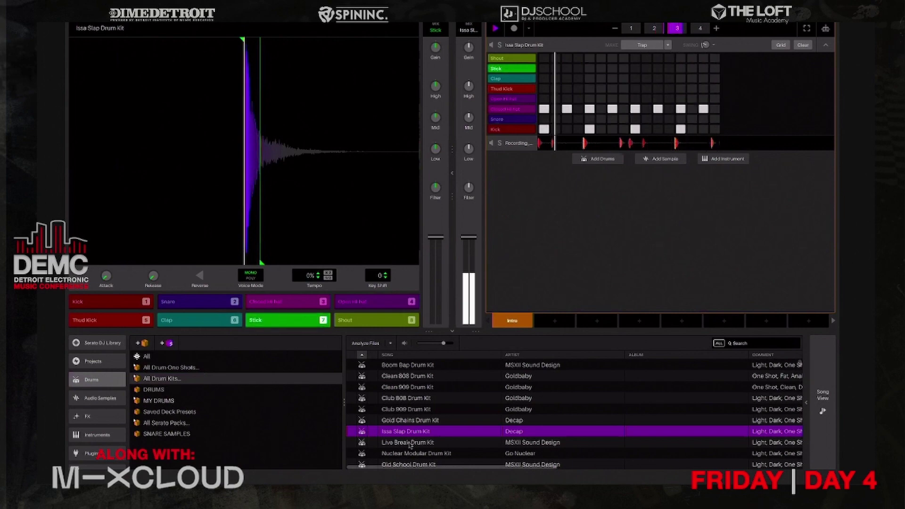
key("7")
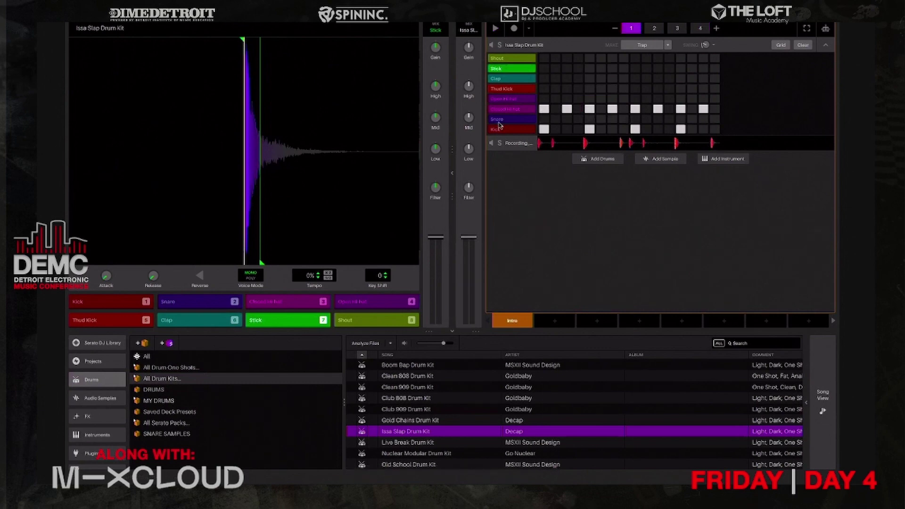
Record Stick hits live on steps 3, 7, 11 and 15 of all four bars.
left_click(513, 29)
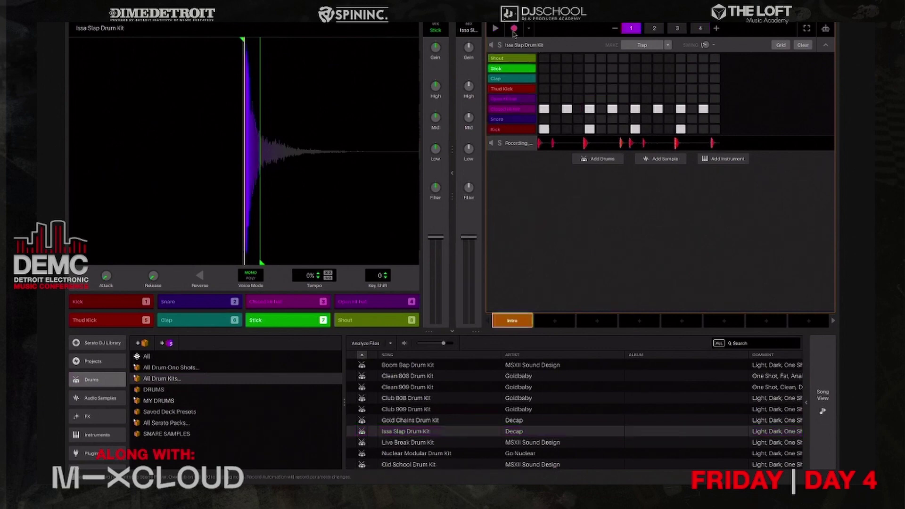
key("7")
key("7")
key("7")
key("7")
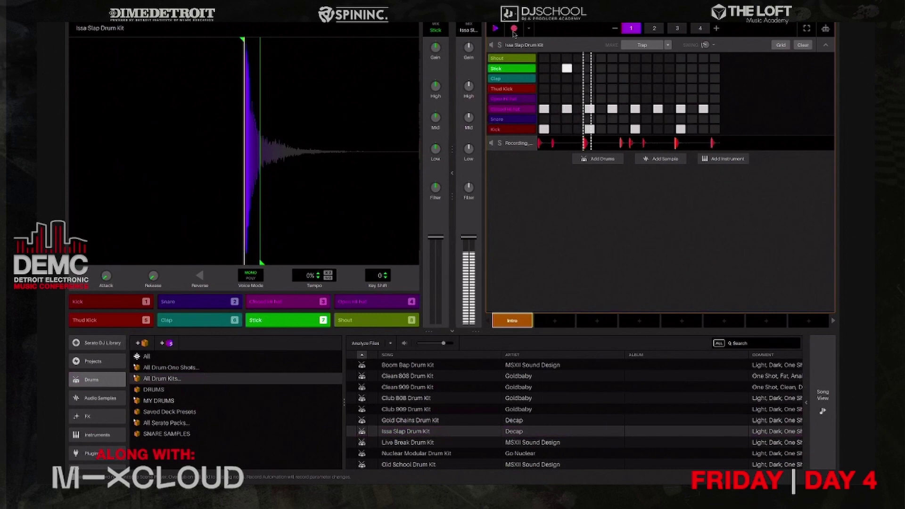
key("7")
key("7")
key("7")
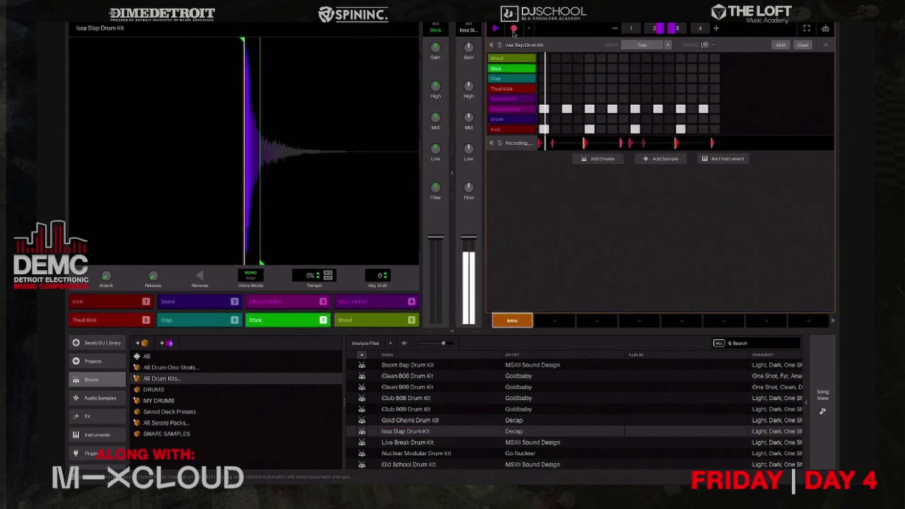
key("7")
key("7")
key("7")
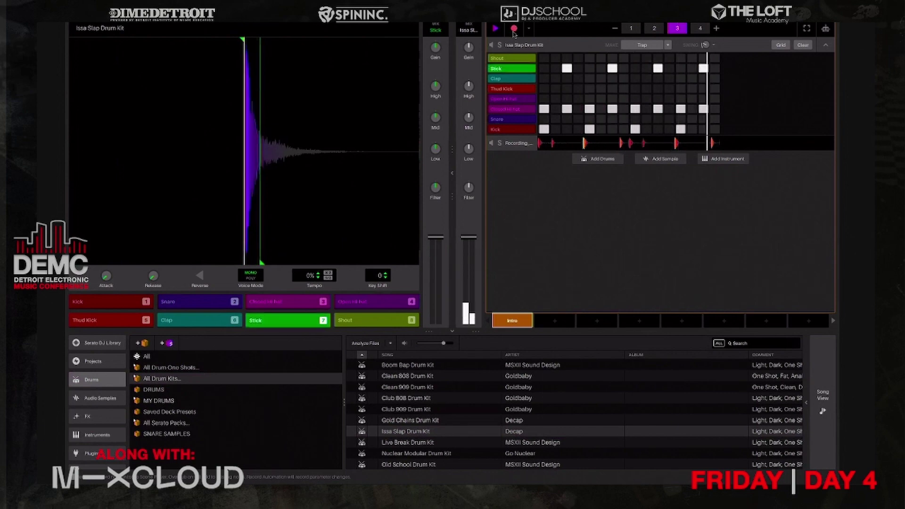
key("7")
key("7")
key("7")
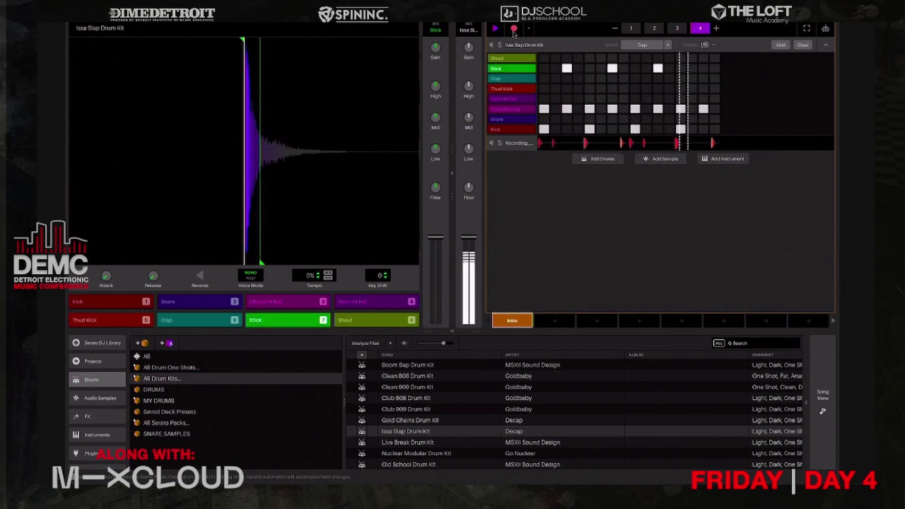
key("7")
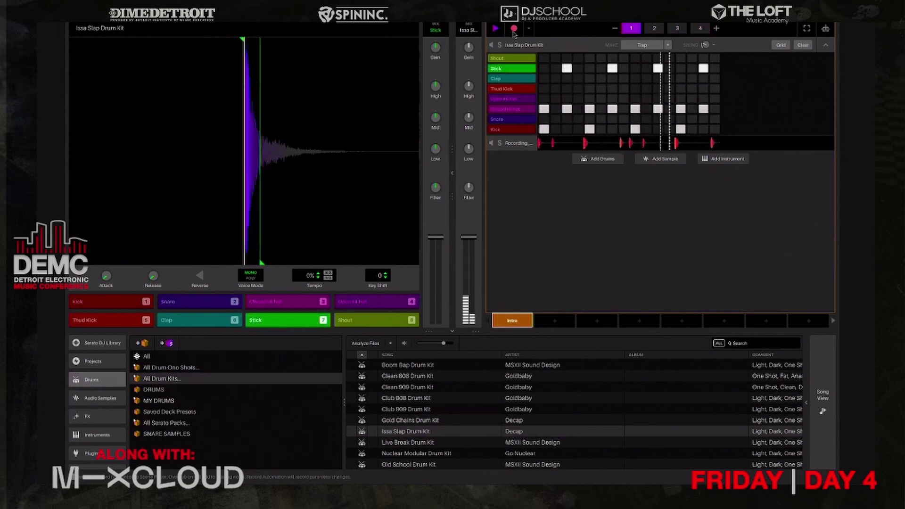
left_click(514, 29)
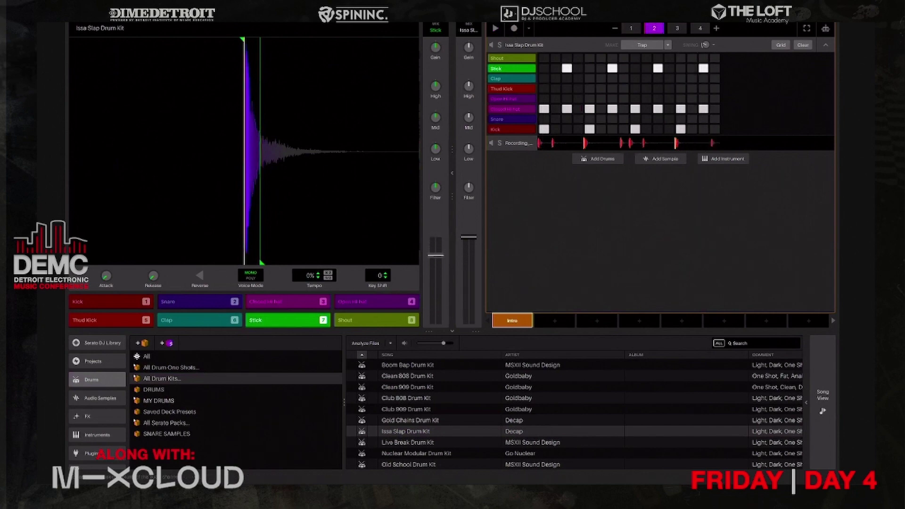
Lower the channel volume of the Stick while the pattern plays, and trigger the Open Hi hat.
key("space")
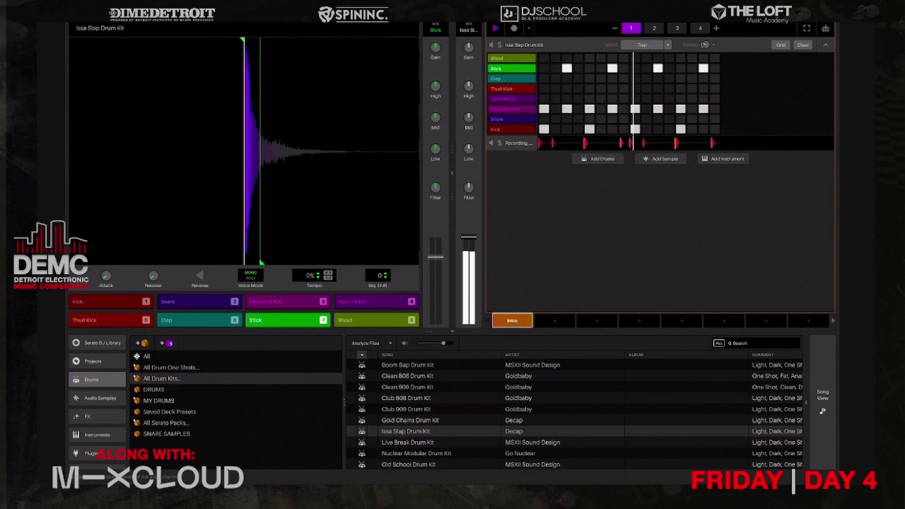
left_click_drag(436, 260, 436, 256)
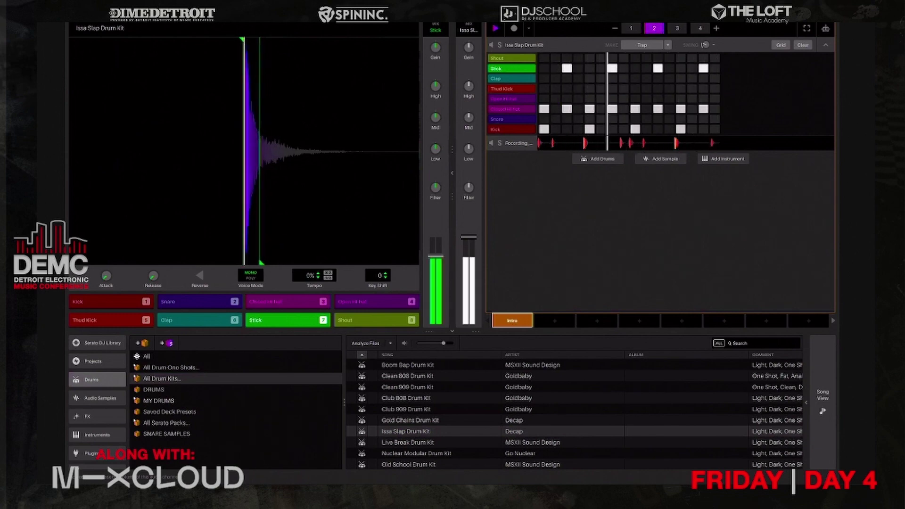
key("4")
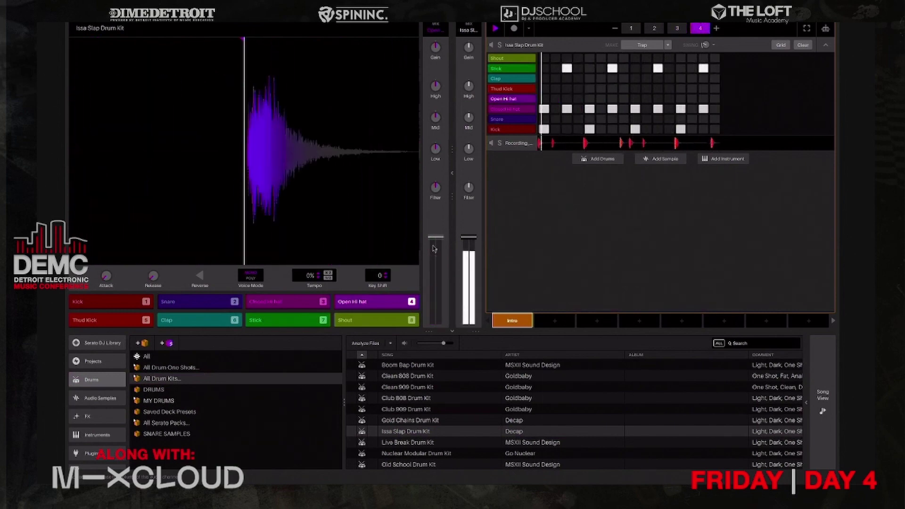
Record one Open Hi hat hit live on step 11 of the playing Issa Slap Drum Kit pattern.
key("space")
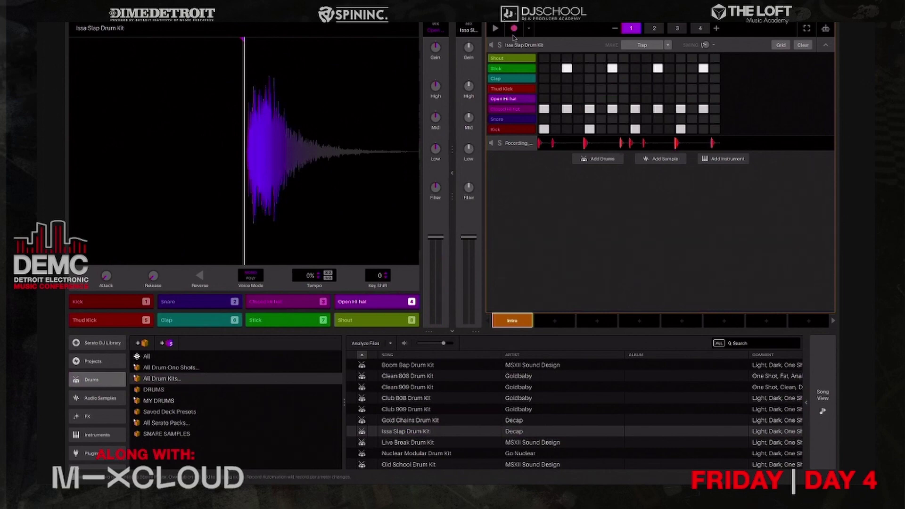
key("space")
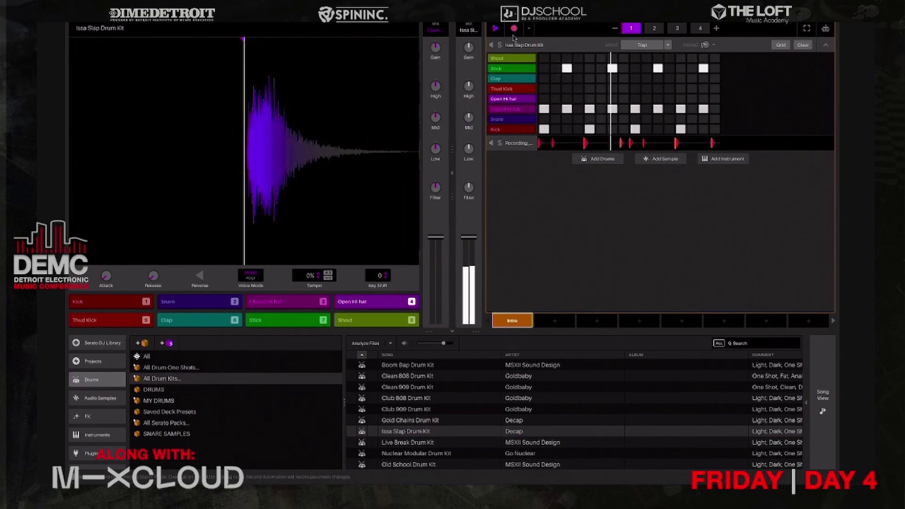
key("4")
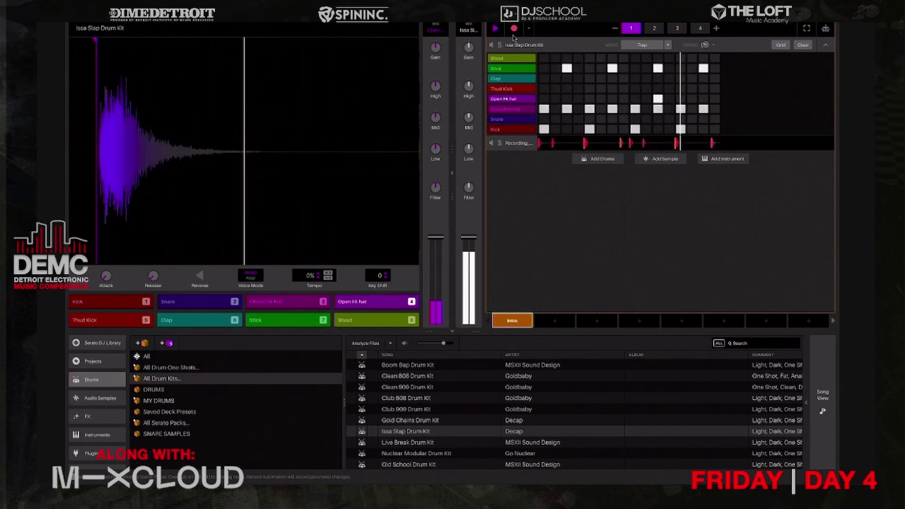
key("space")
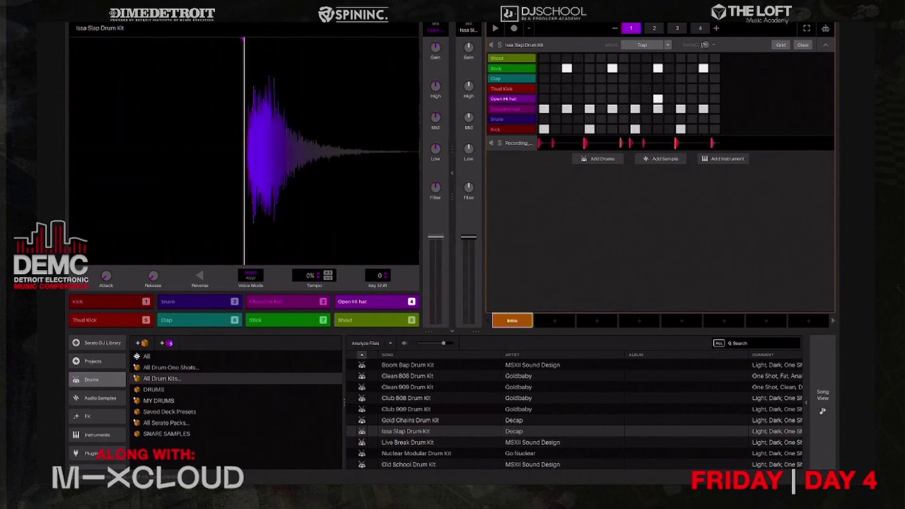
Show the Clap samples of the All Drum One Shots collection, and trigger the kit's Clap on pad 6 for comparison.
left_click(191, 368)
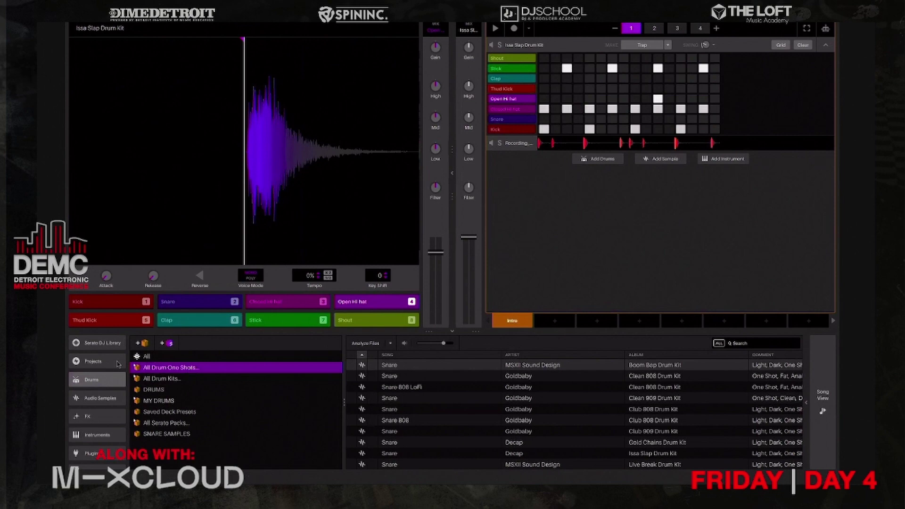
left_click(136, 367)
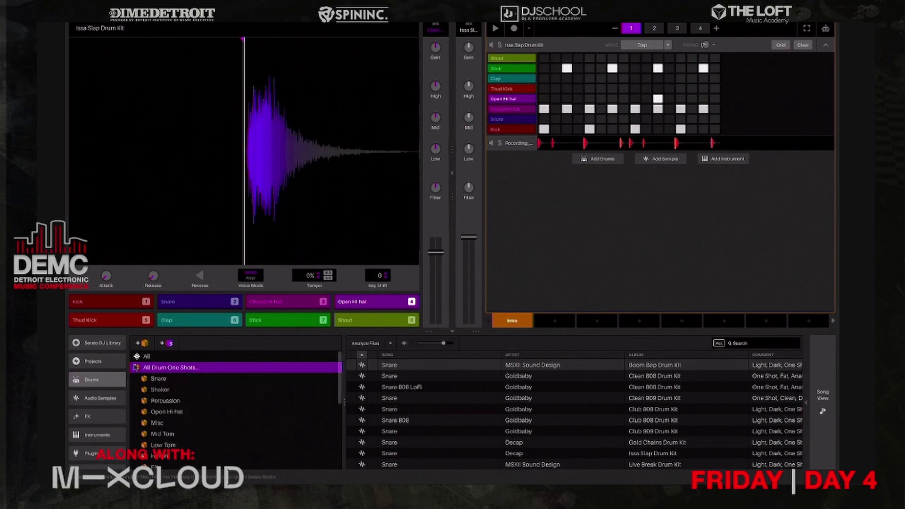
scroll(196, 410, "down", 5)
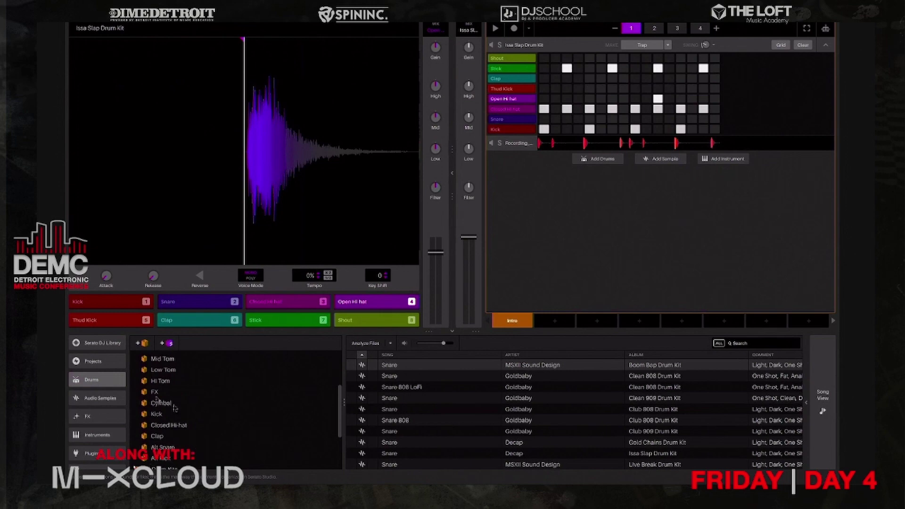
key("6")
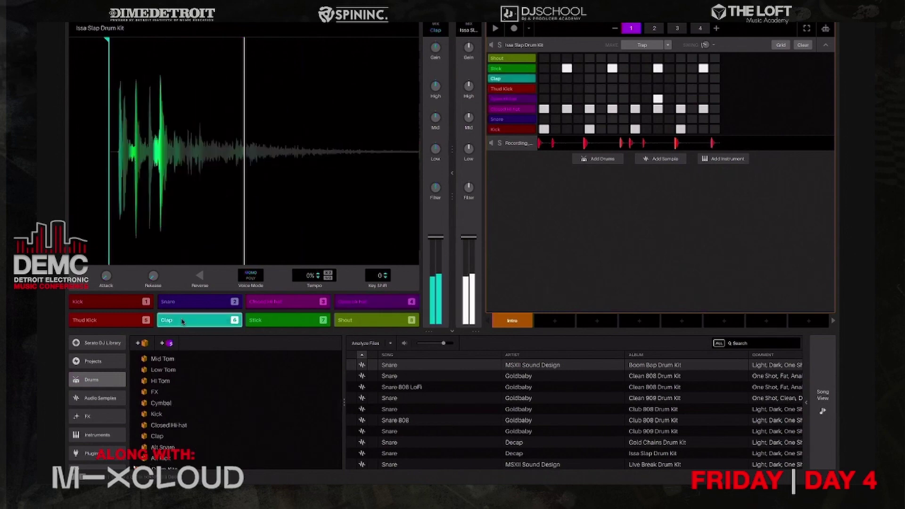
left_click(157, 436)
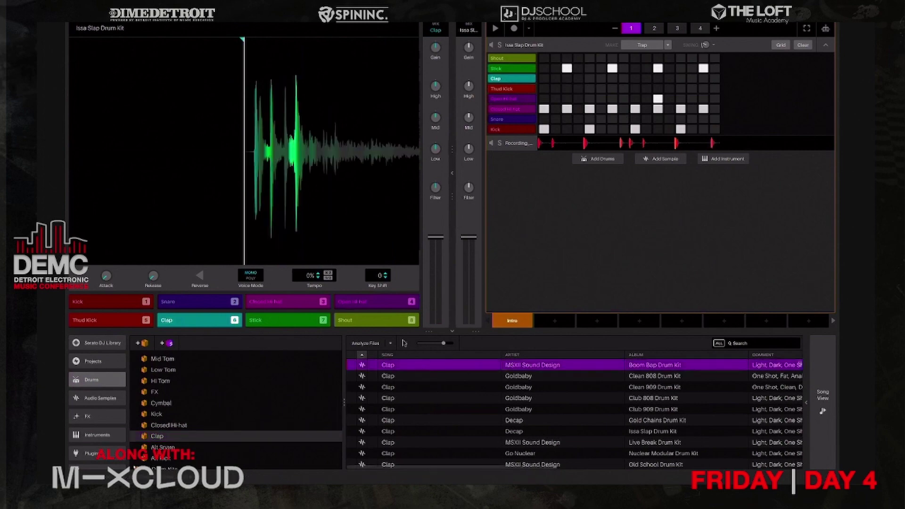
Go through the Clap one-shots one after another down to the Dirty Drum Kit sample, previewing the sounds.
key("Down")
key("Down")
key("Down")
key("Down")
key("Down")
key("Down")
key("Down")
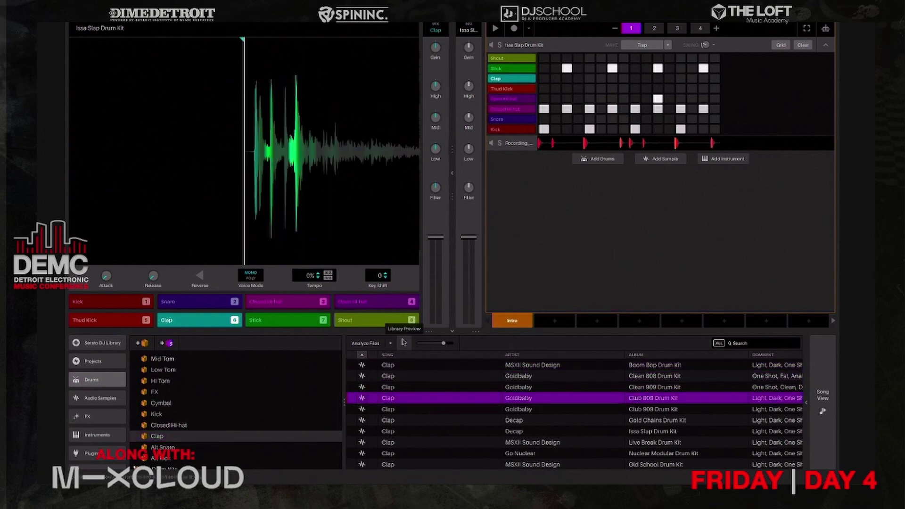
key("Down")
key("Down")
key("Down")
key("Down")
key("Down")
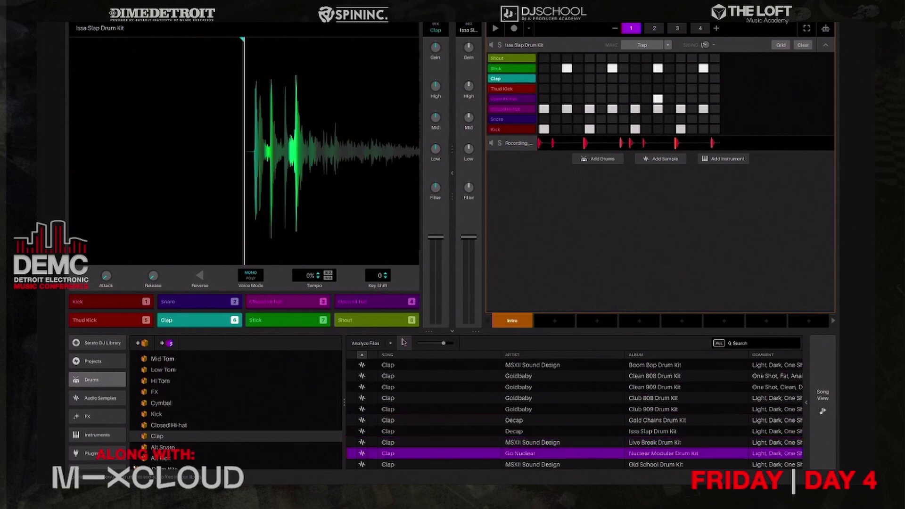
key("Down")
key("Down")
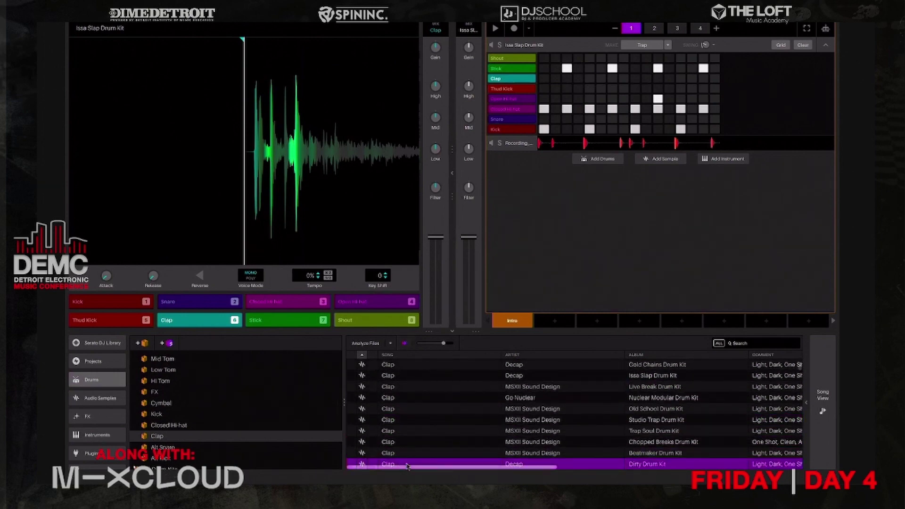
Replace the Clap on pad 6 with the Dirty Drum Kit Clap, try it at -50% tempo and return it to 0%.
left_click_drag(391, 434, 204, 328)
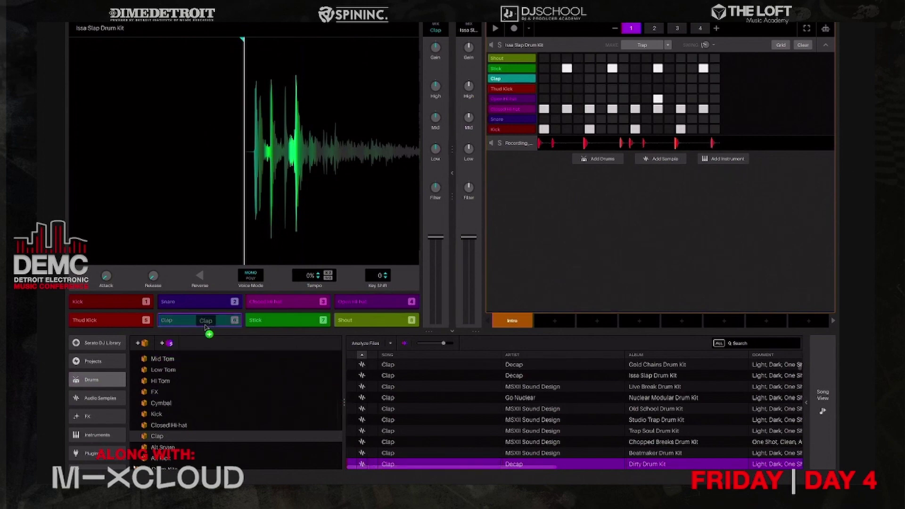
left_click_drag(205, 327, 206, 327)
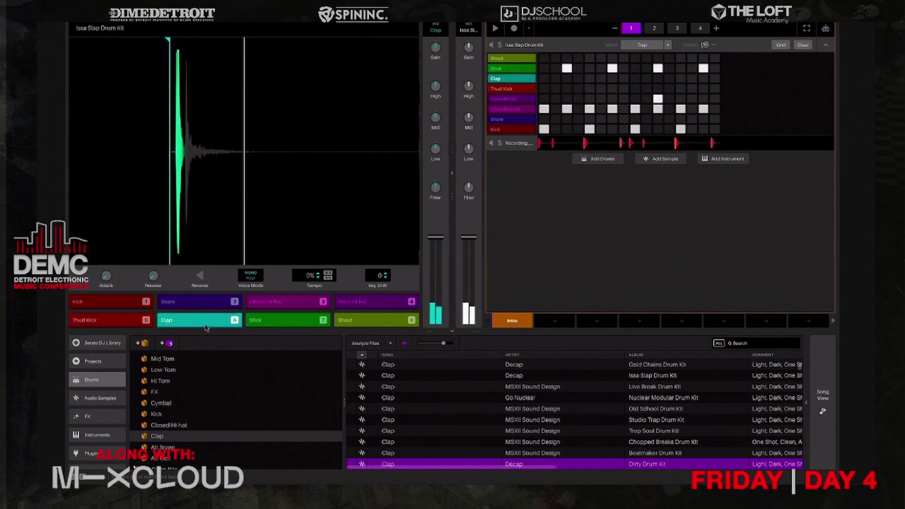
left_click(328, 277)
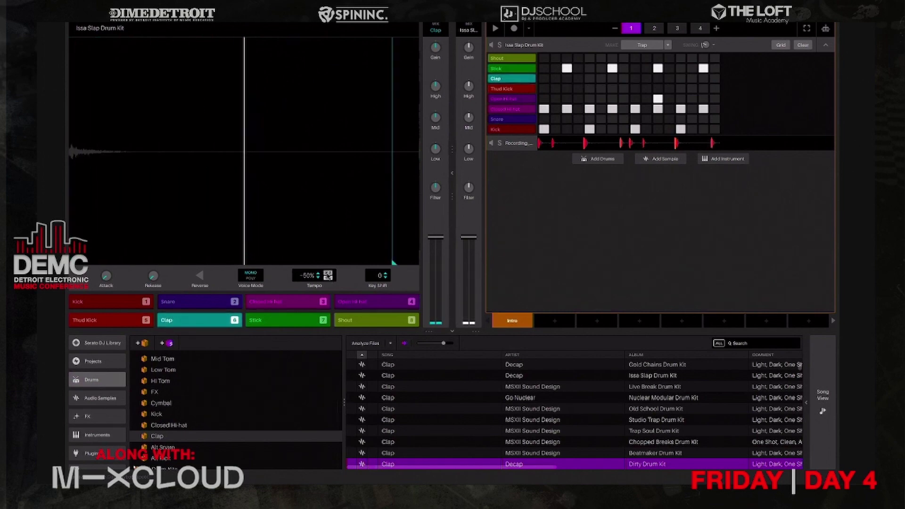
left_click(328, 276)
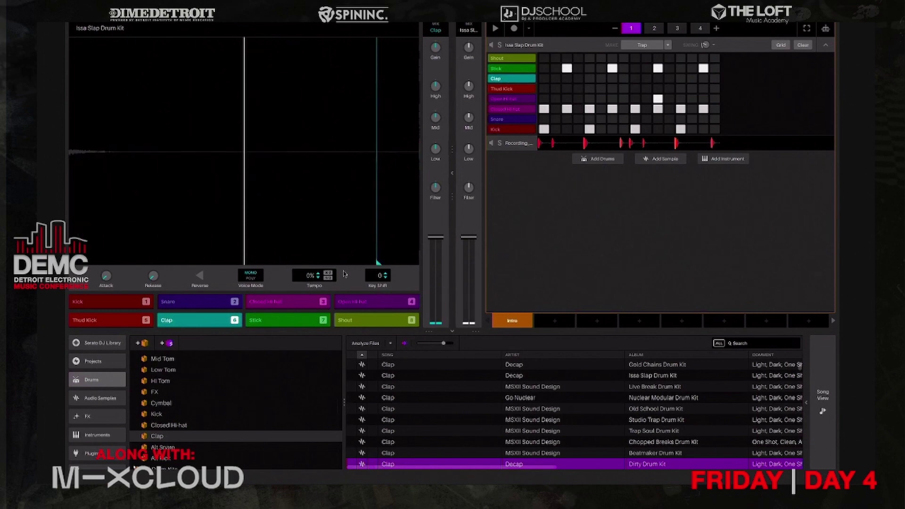
Record the new Clap live on steps 5 and 13 of the bars.
left_click(513, 28)
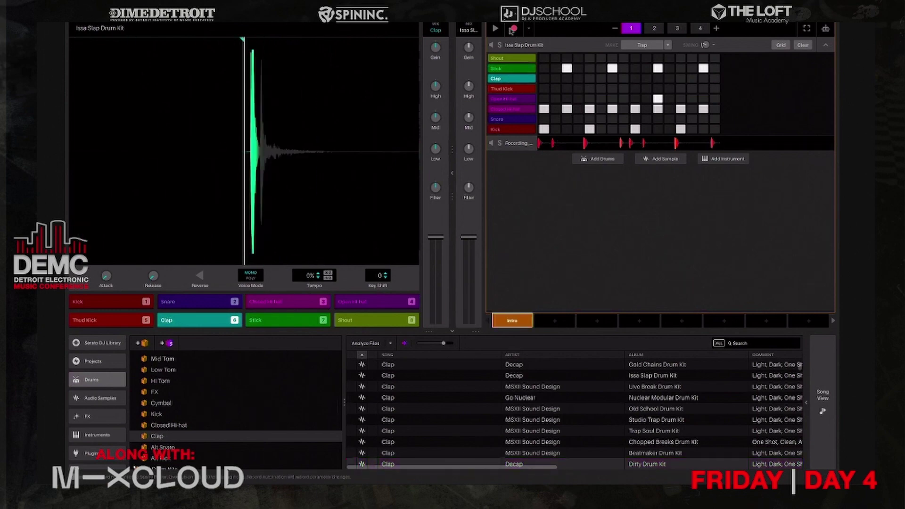
key("space")
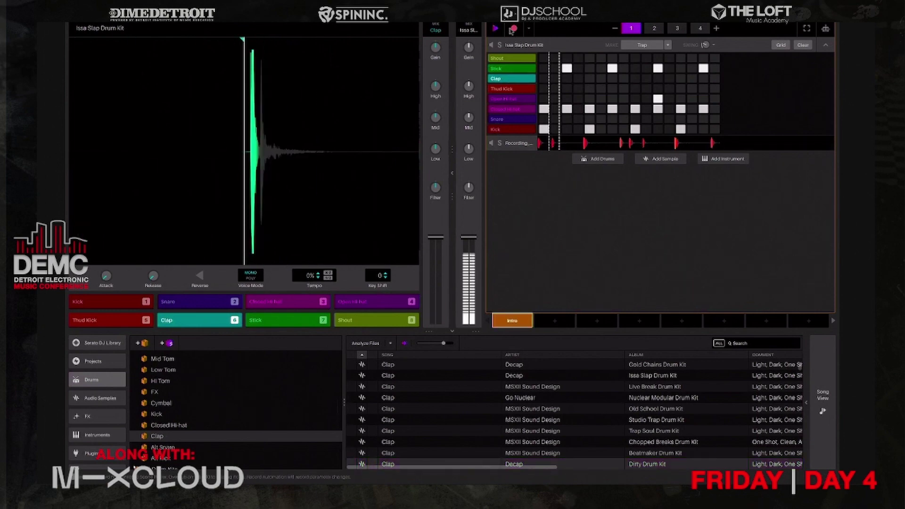
key("6")
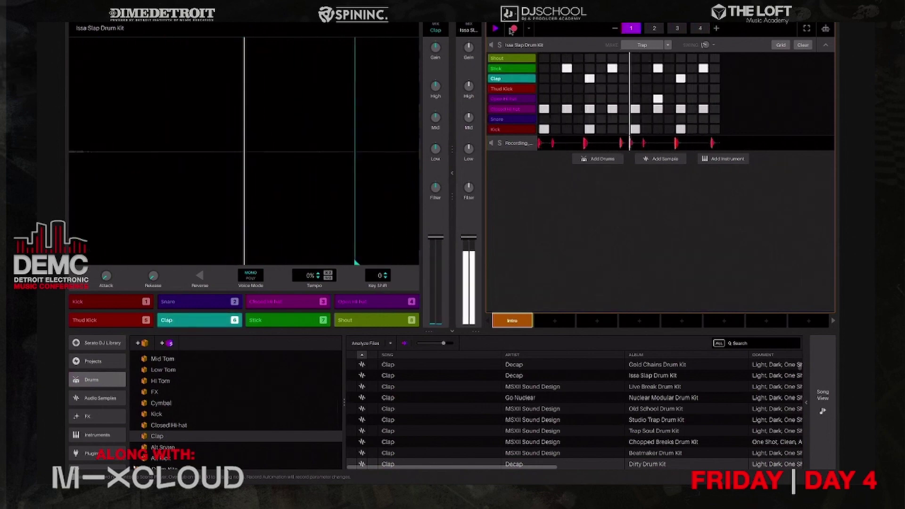
Raise the Clap's gain to about +3 dB and check its level with the pattern playing.
mouse_move(438, 55)
key("space")
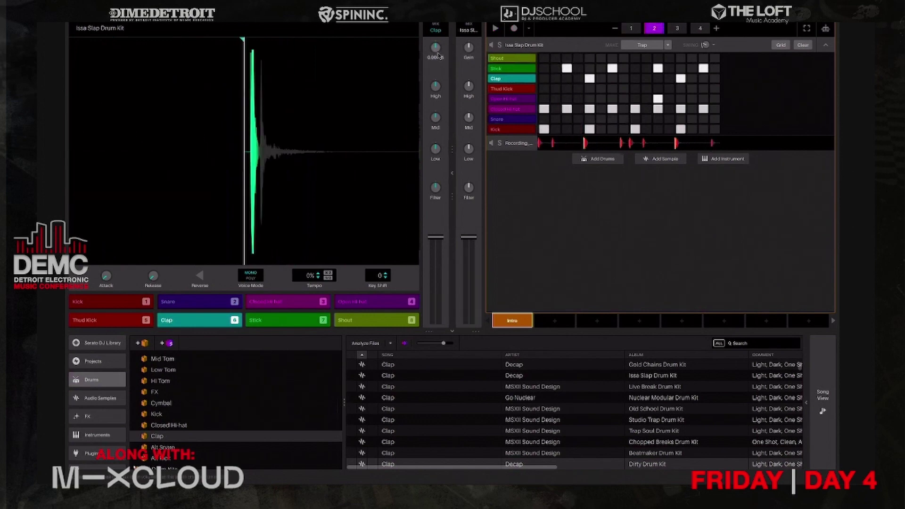
left_click_drag(437, 55, 438, 49)
key("space")
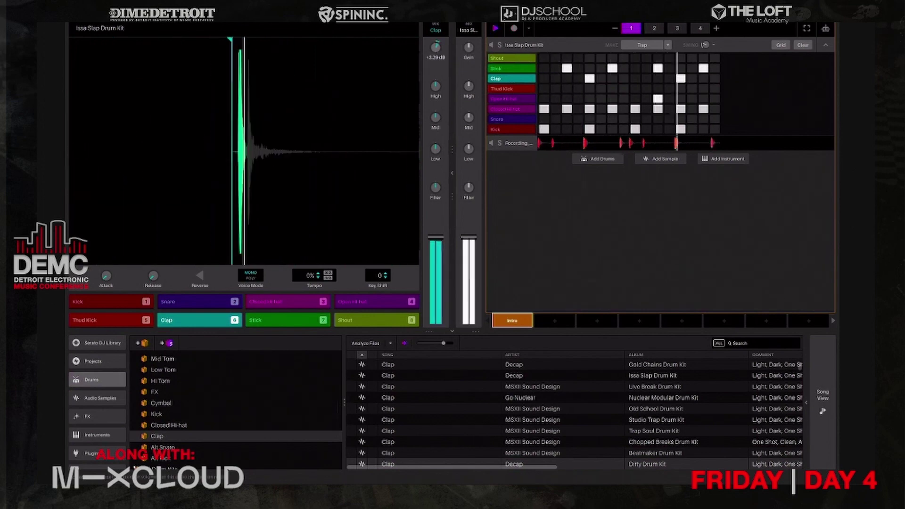
left_click_drag(437, 50, 438, 53)
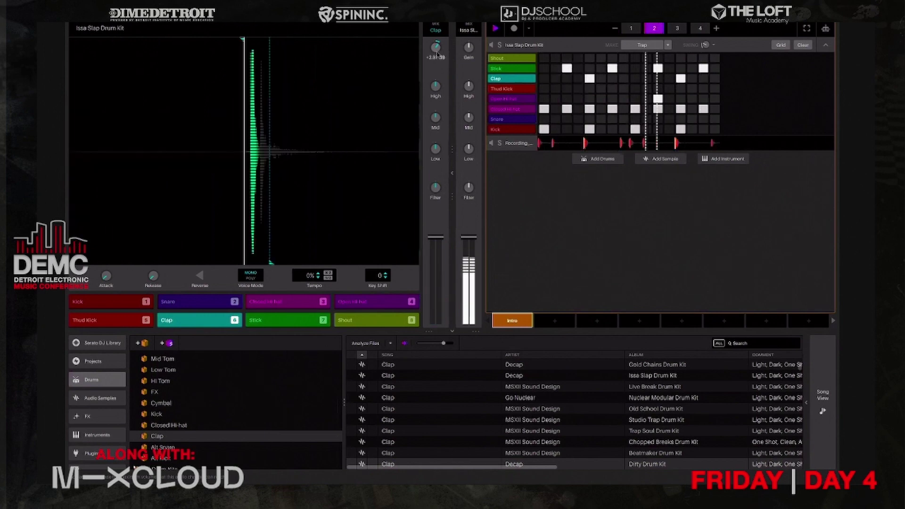
key("space")
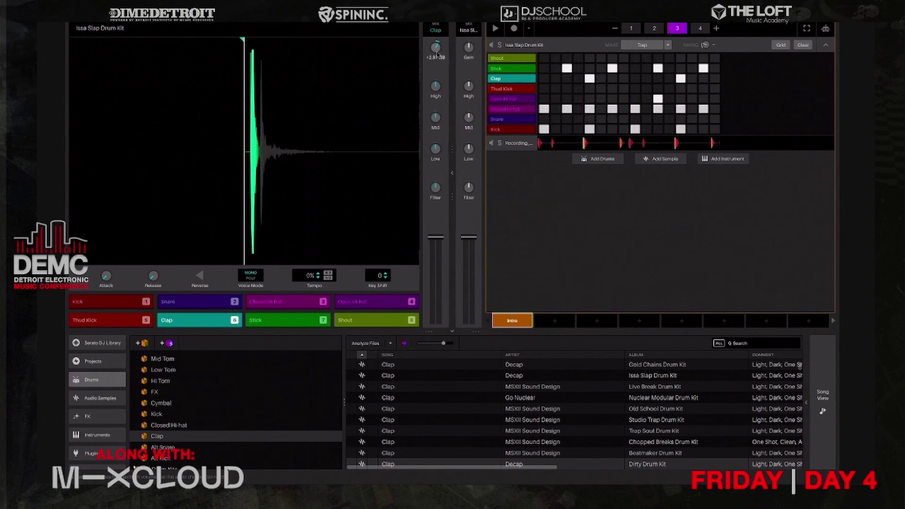
Add a second drum deck with the Issa Slap Drum Kit, and mute the first drum deck and the recording deck.
left_click(604, 161)
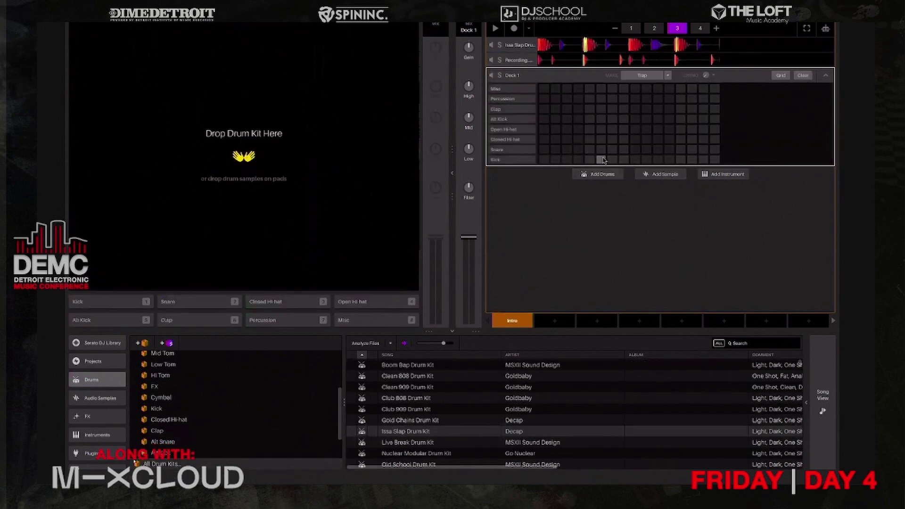
left_click_drag(401, 431, 228, 208)
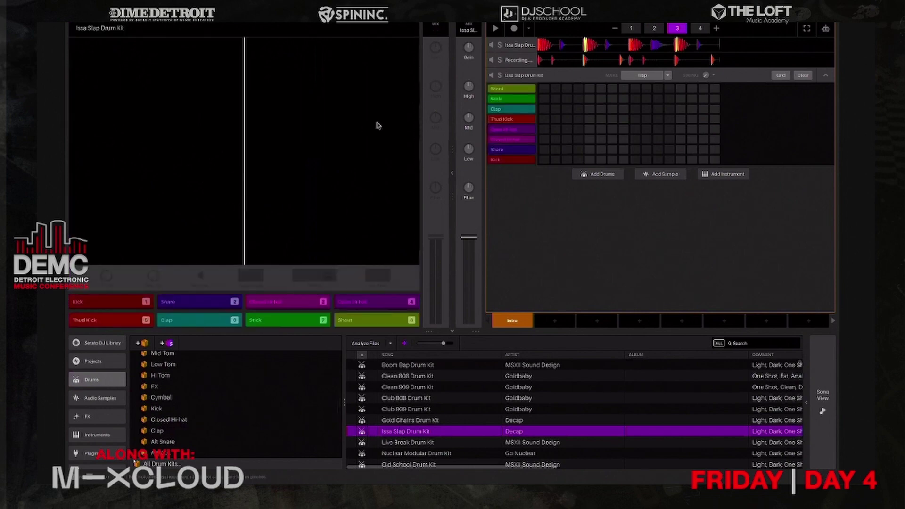
left_click(492, 46)
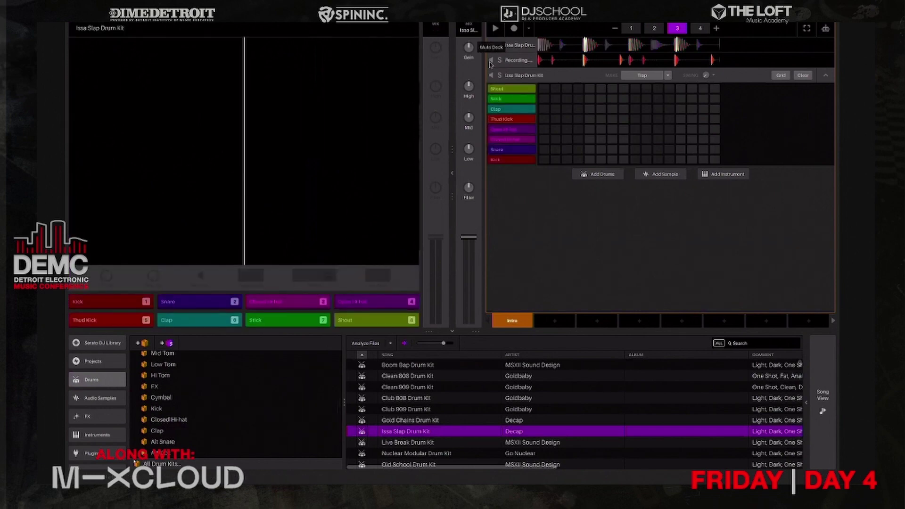
left_click(491, 60)
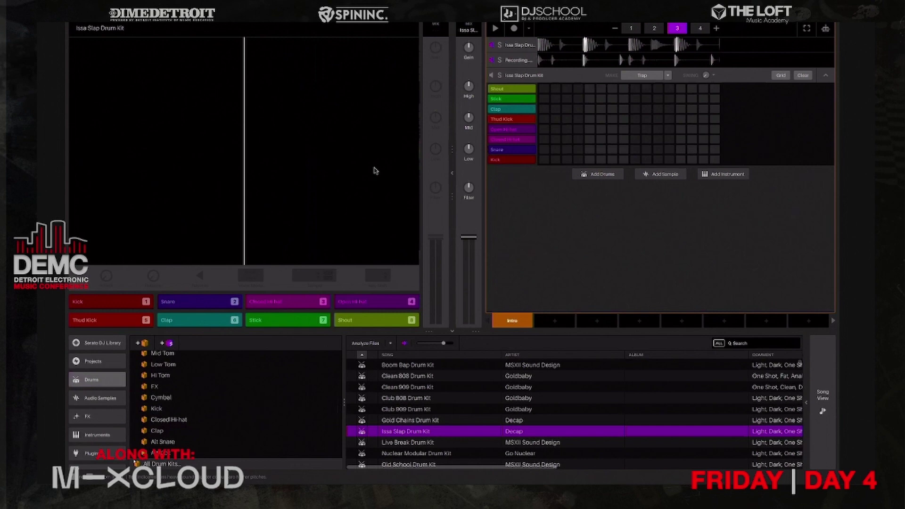
Generate a Trap beat for the new drum deck from bar 1 and listen to it.
left_click(632, 29)
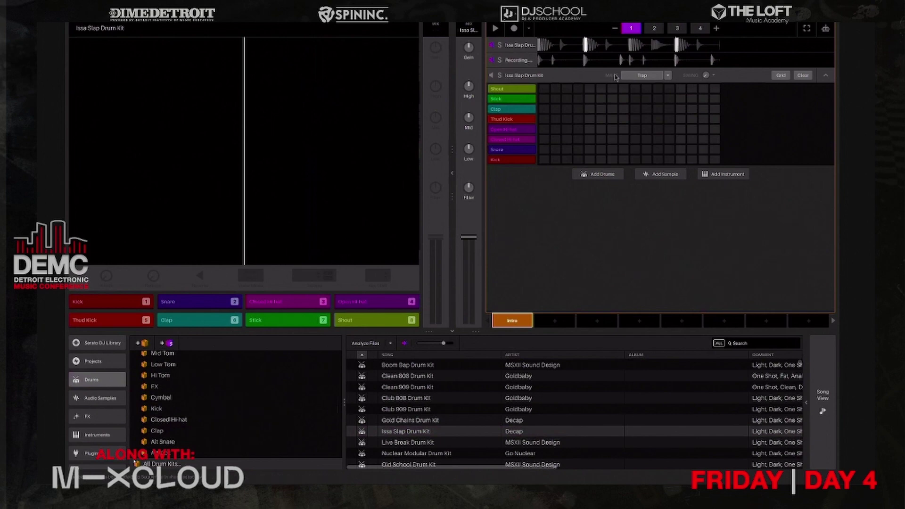
left_click(668, 76)
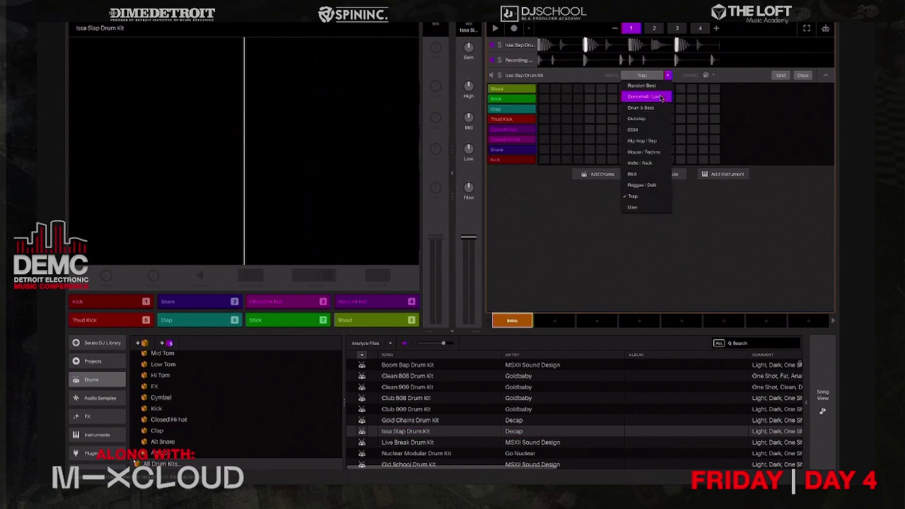
left_click(648, 197)
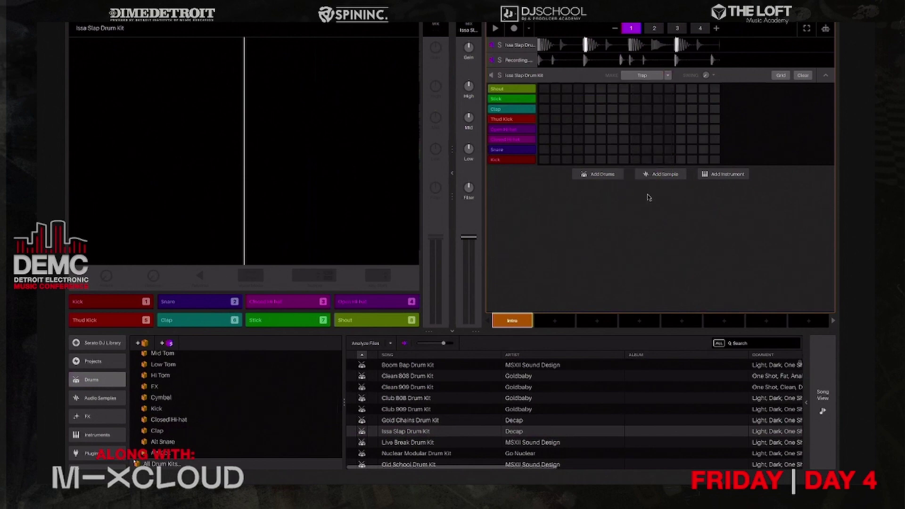
left_click(640, 77)
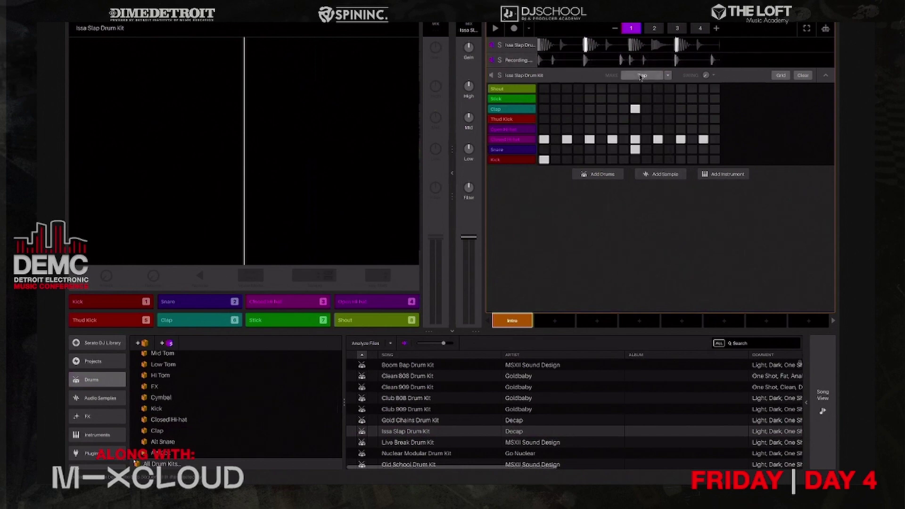
key("space")
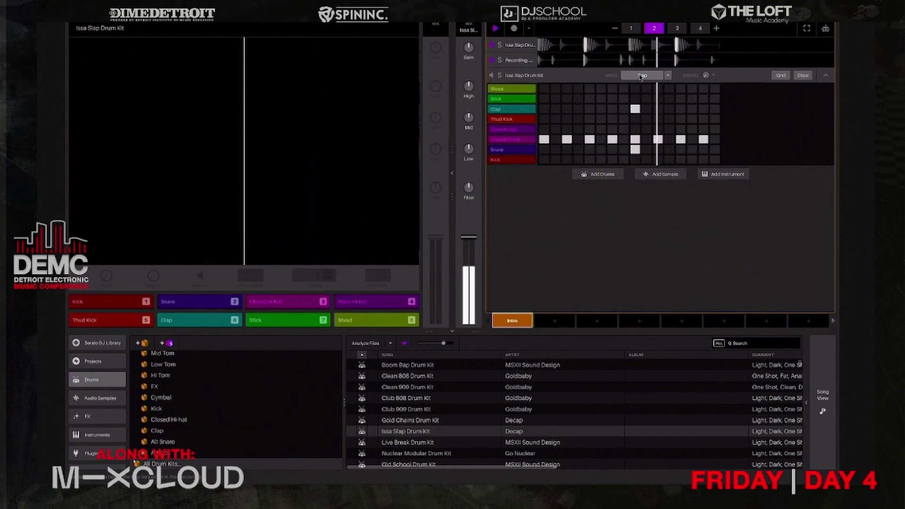
key("space")
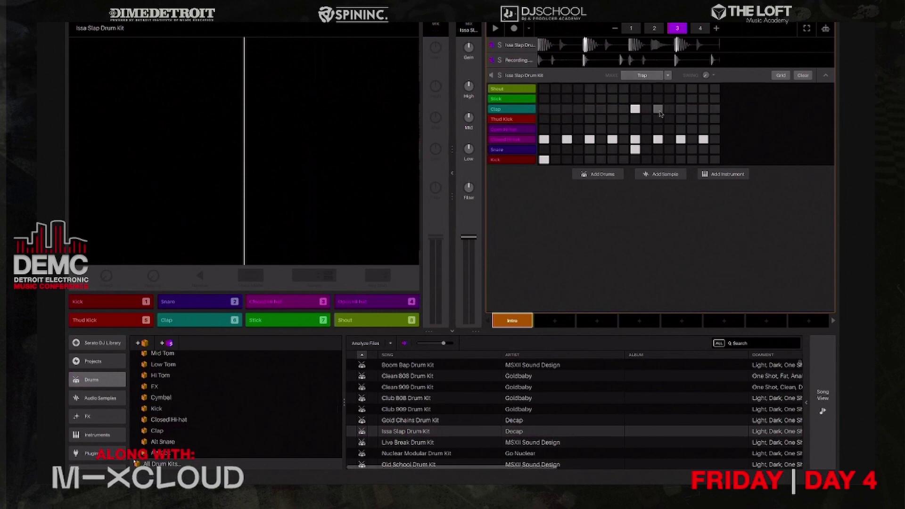
Generate a different Trap beat on the second Issa Slap Drum Kit deck and play it back.
left_click(634, 77)
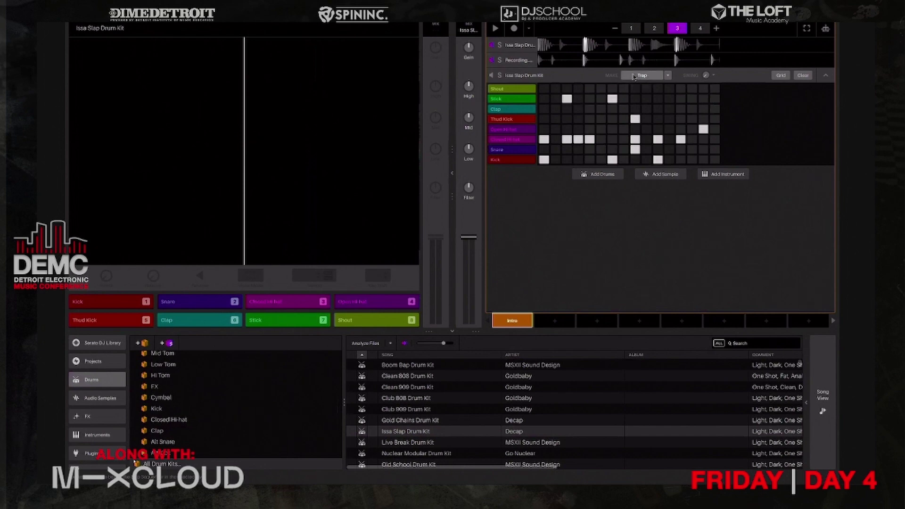
key("space")
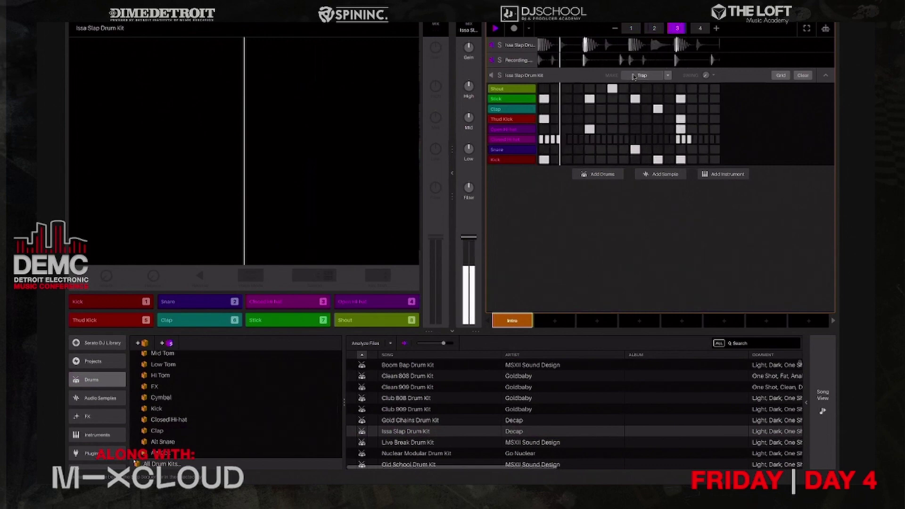
Switch the second Issa Slap Drum Kit deck's beat generator to House / Techno, generate a beat and listen to it.
left_click(635, 76)
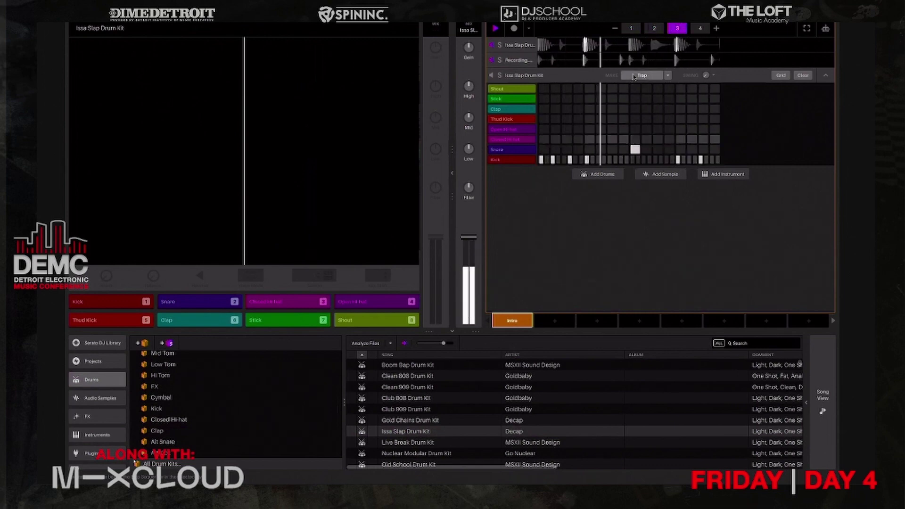
left_click(668, 76)
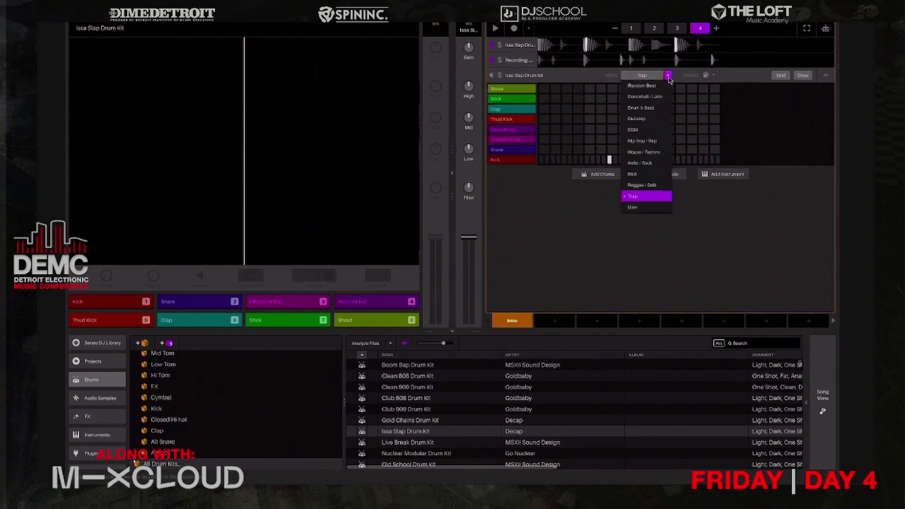
left_click(653, 152)
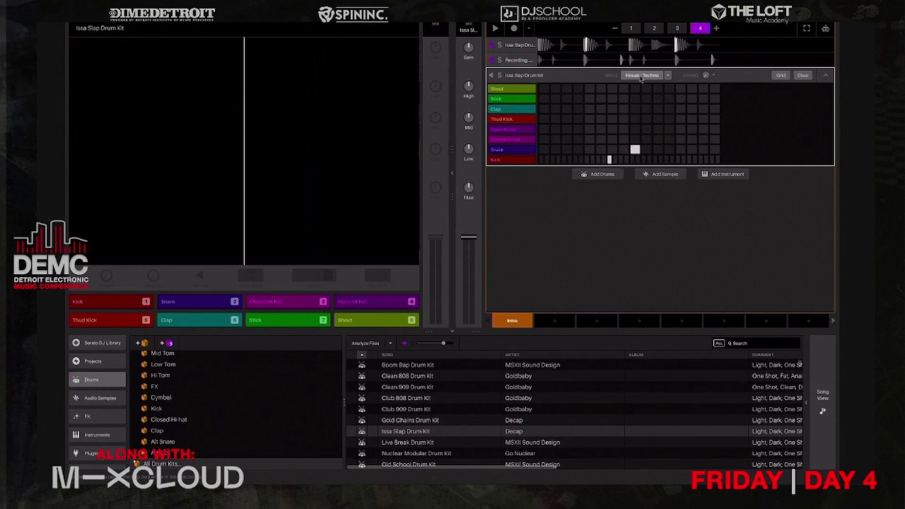
key("space")
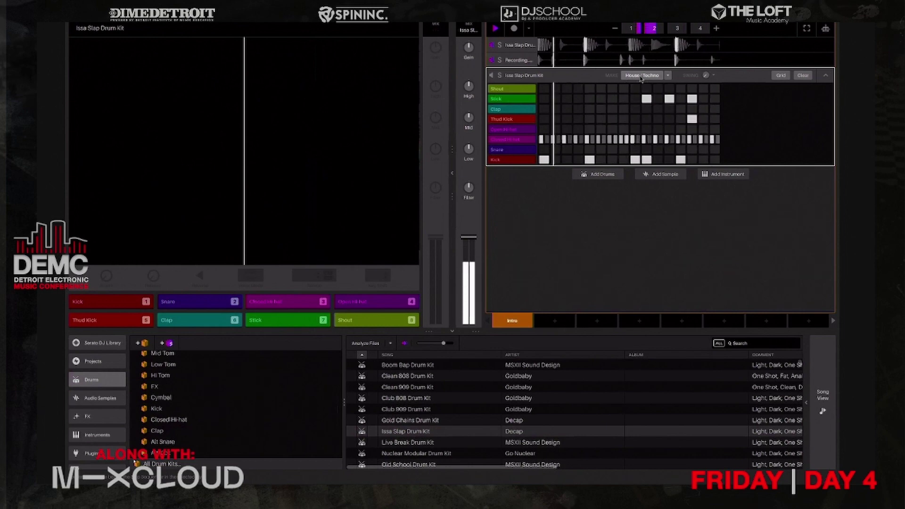
key("space")
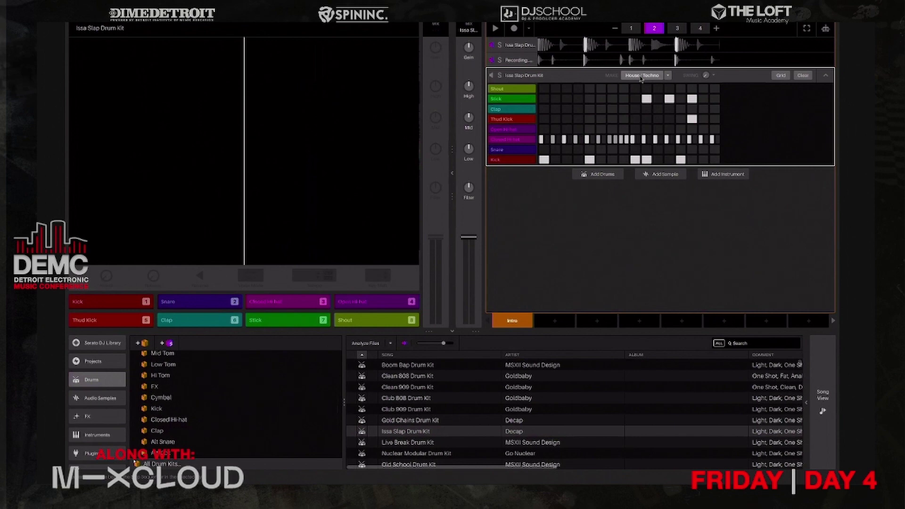
Remove the second Issa Slap Drum Kit deck, and unmute the original drum deck and the recording deck.
left_click(803, 76)
left_click(824, 77)
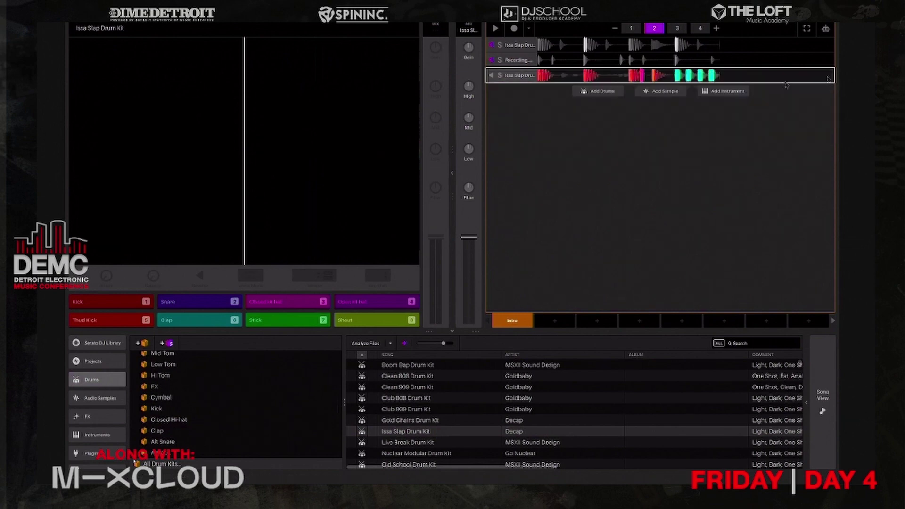
double_click(515, 79)
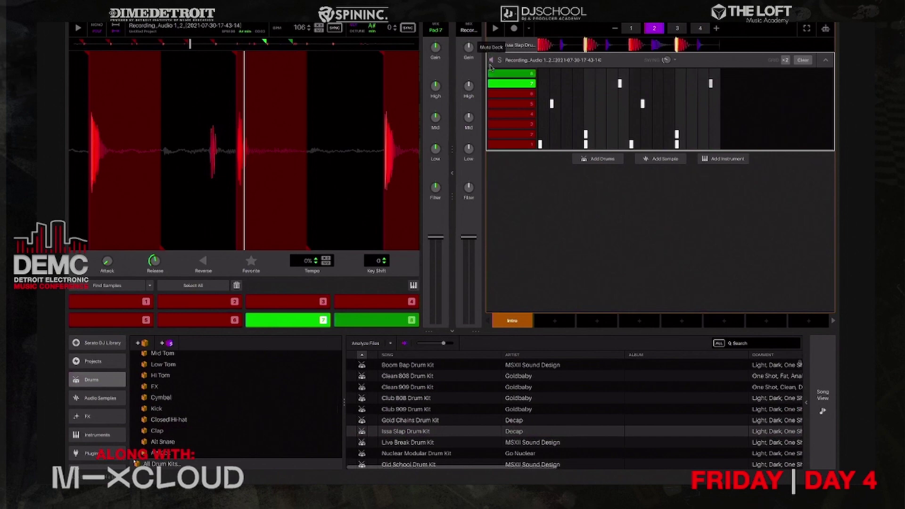
Show the Audio Samples collection in the library.
left_click(108, 400)
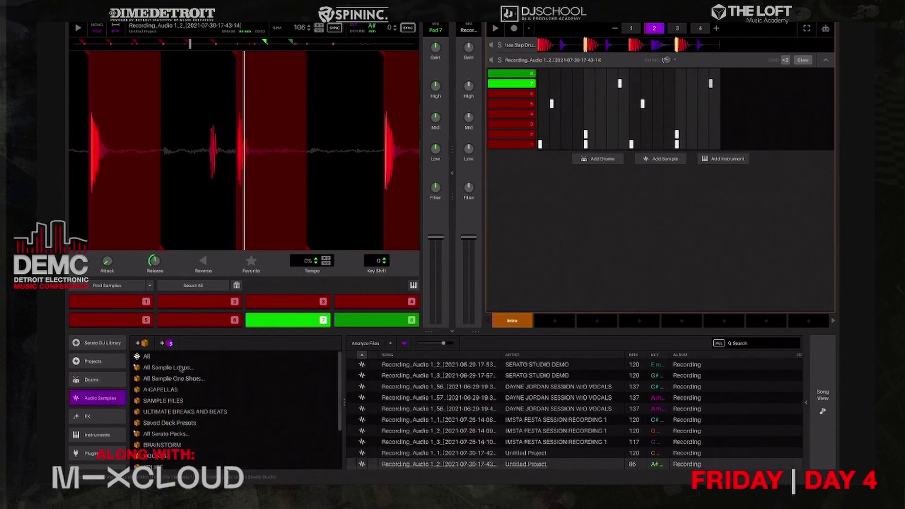
Browse the sample one shots and sample loops collections and audition the loops from 70's Physics to Ghetto Soul.
left_click(177, 370)
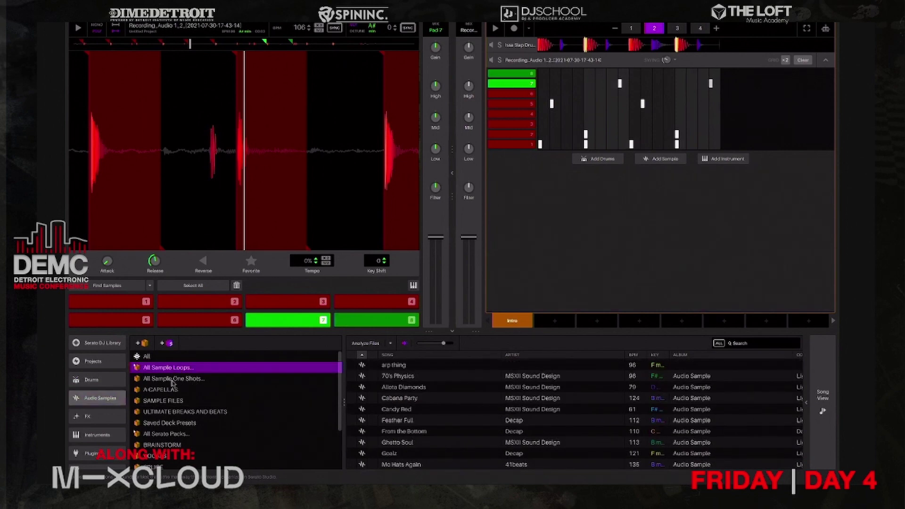
left_click(173, 381)
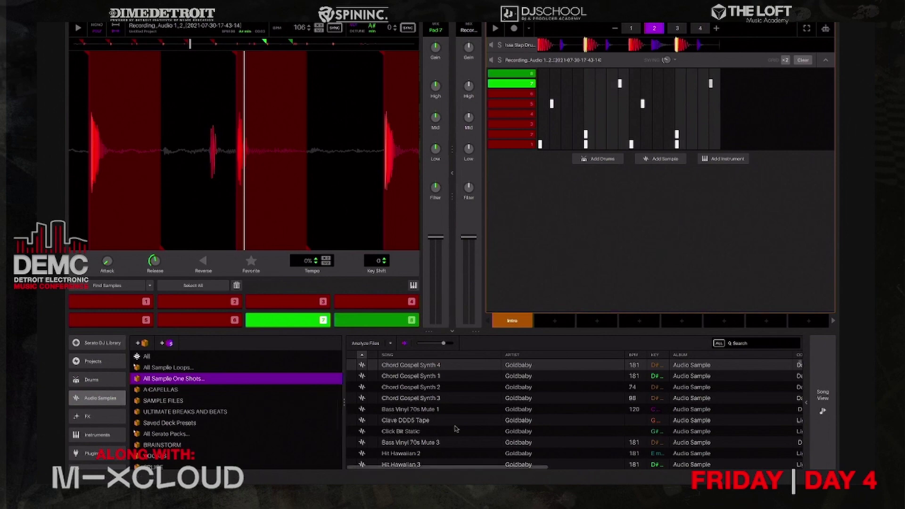
left_click(188, 368)
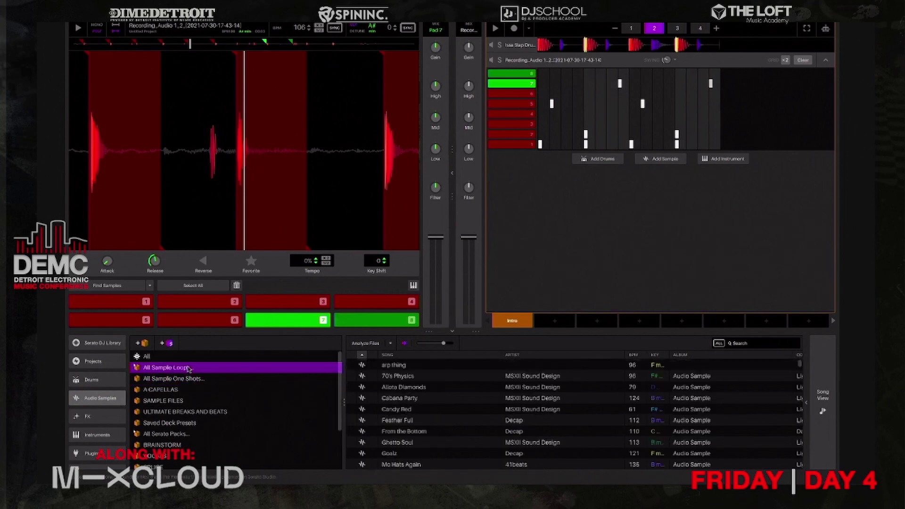
left_click(404, 377)
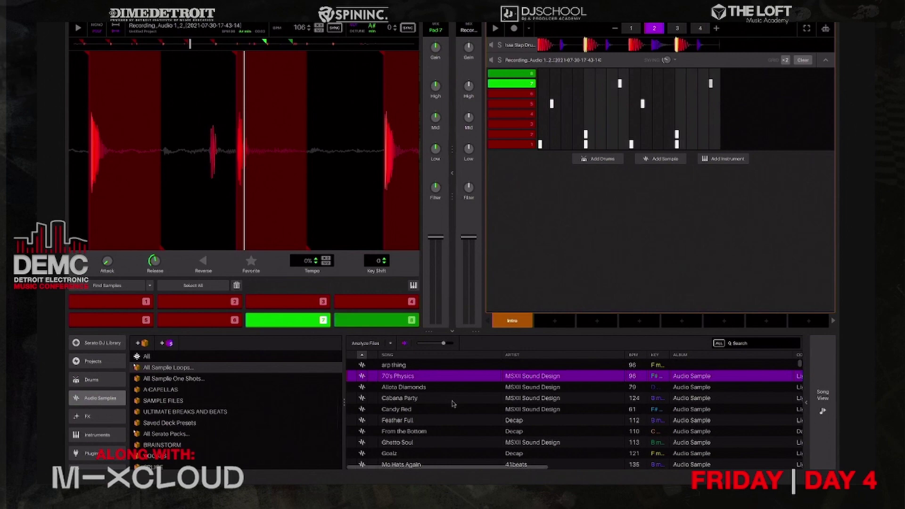
key("Down")
key("Down")
key("Down")
key("Down")
key("Down")
key("Down")
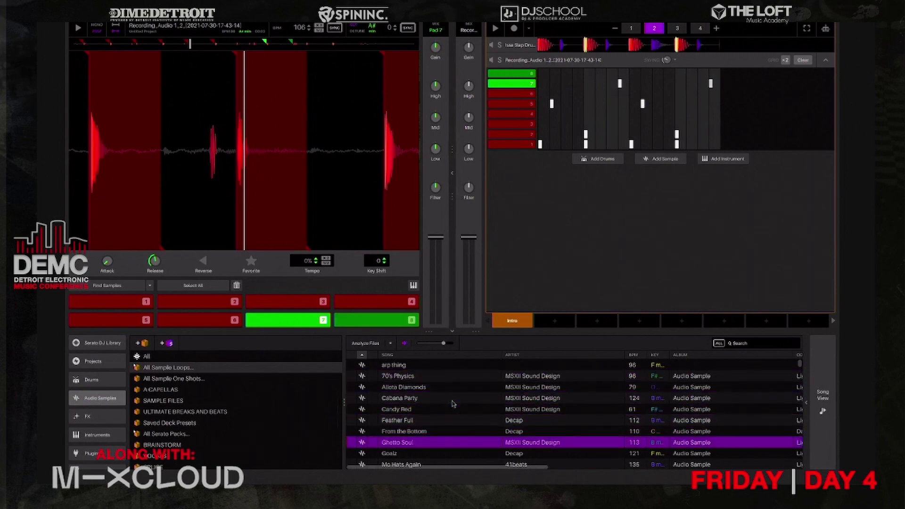
Audition the sample loops from Goalz through Mo Hats Again, Jupiter and Late 80s to Milestones.
scroll(453, 411, "down", 3)
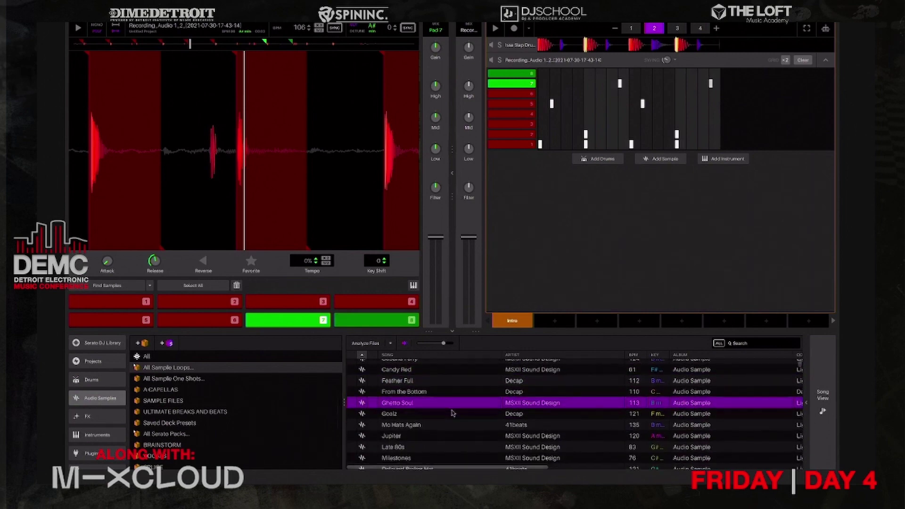
left_click(453, 414)
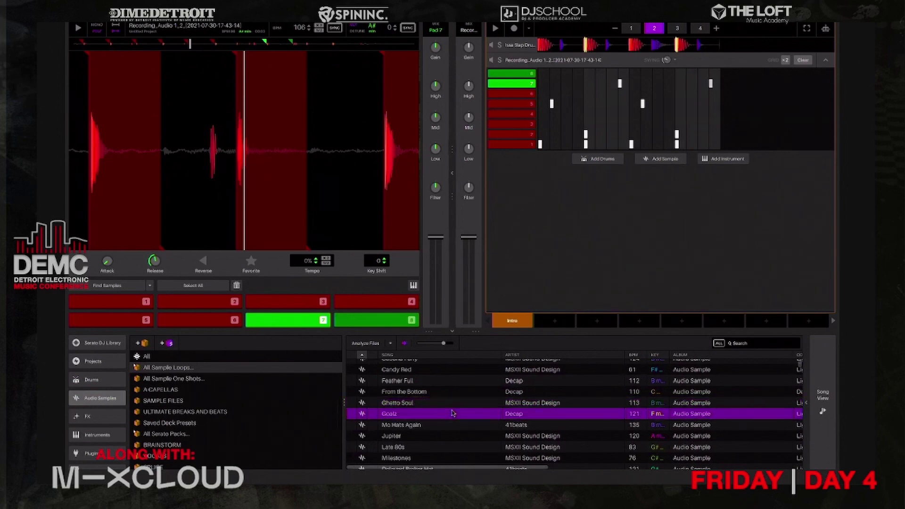
key("Down")
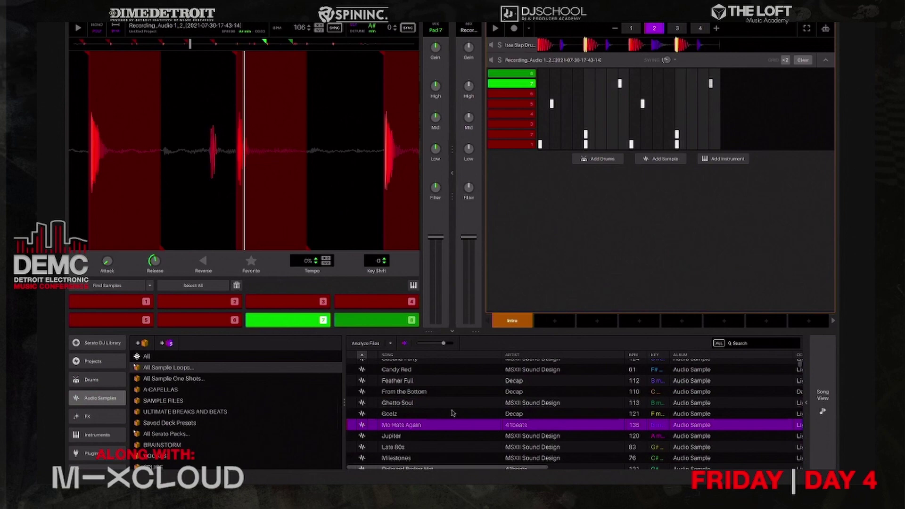
key("Down")
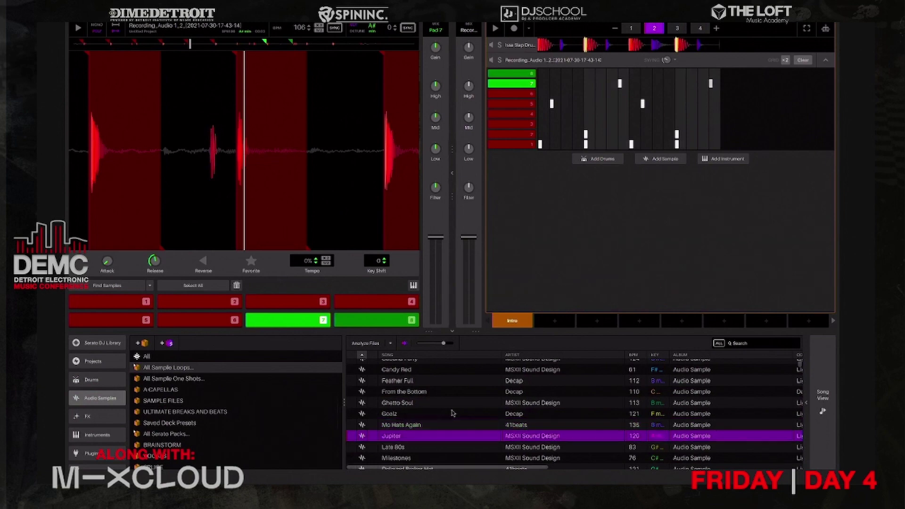
key("Down")
key("Down")
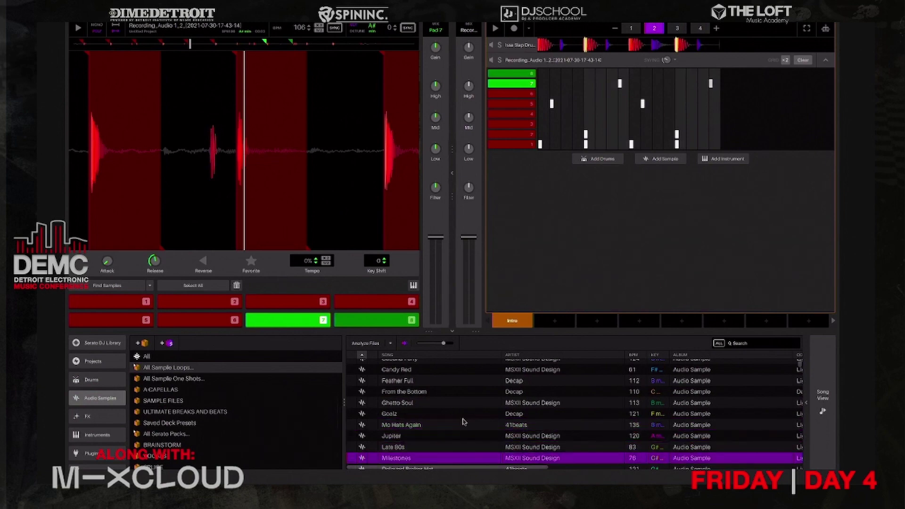
Audition the loops after Milestones down to Serenade and add Serenade to the sequencer as a new sample deck.
scroll(464, 421, "down", 3)
key("Down")
key("Down")
key("Down")
key("Down")
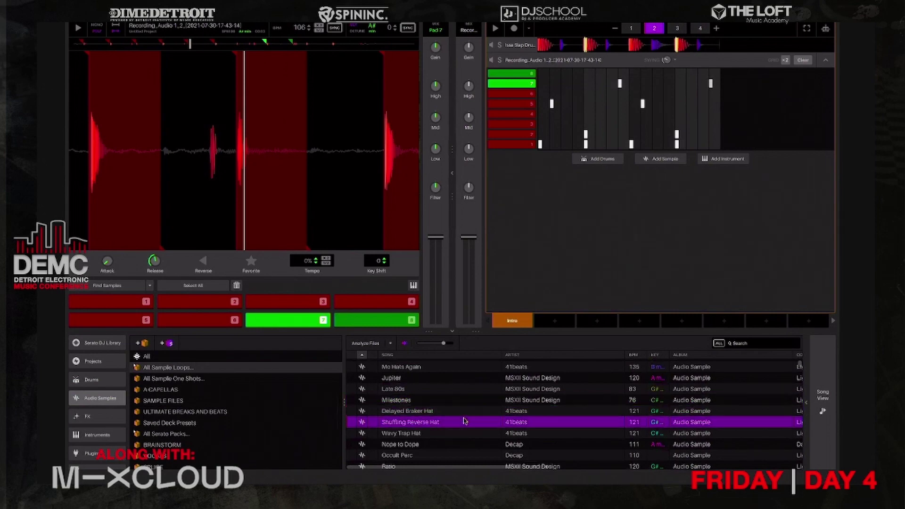
key("Down")
key("Down")
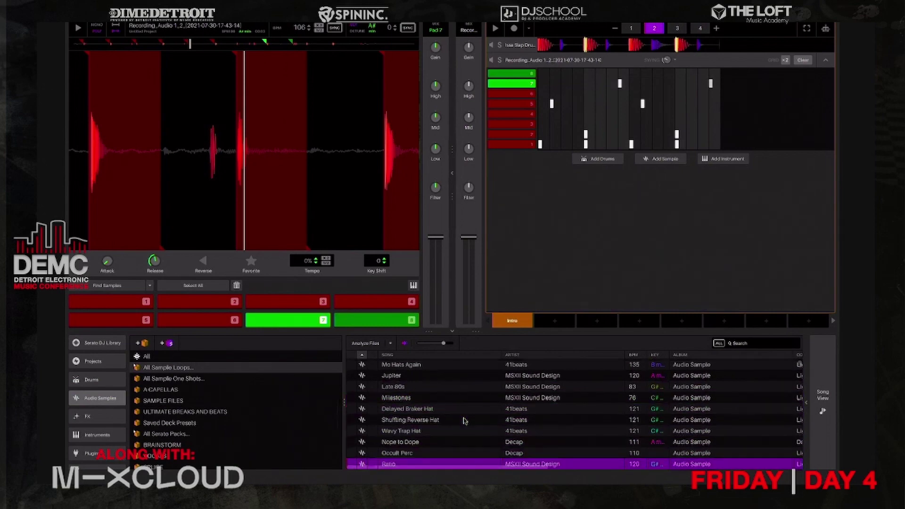
scroll(463, 421, "down", 3)
key("Down")
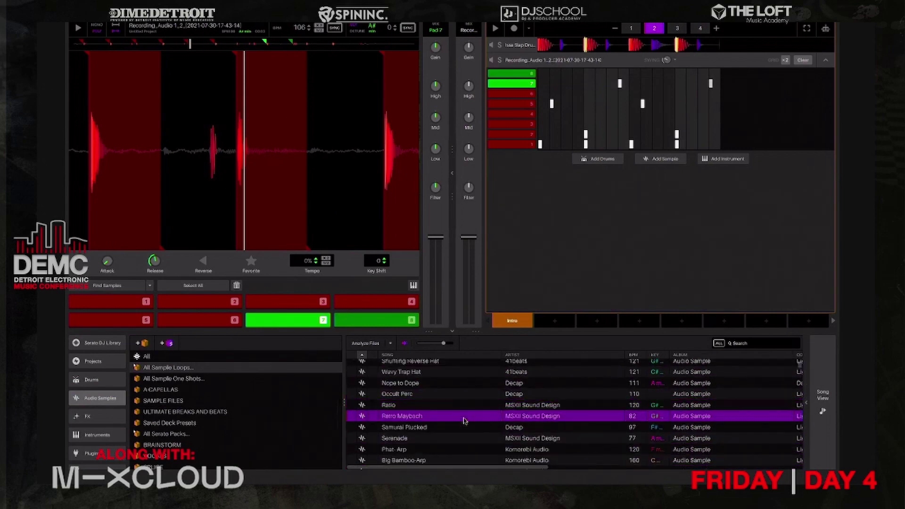
key("Down")
key("Down")
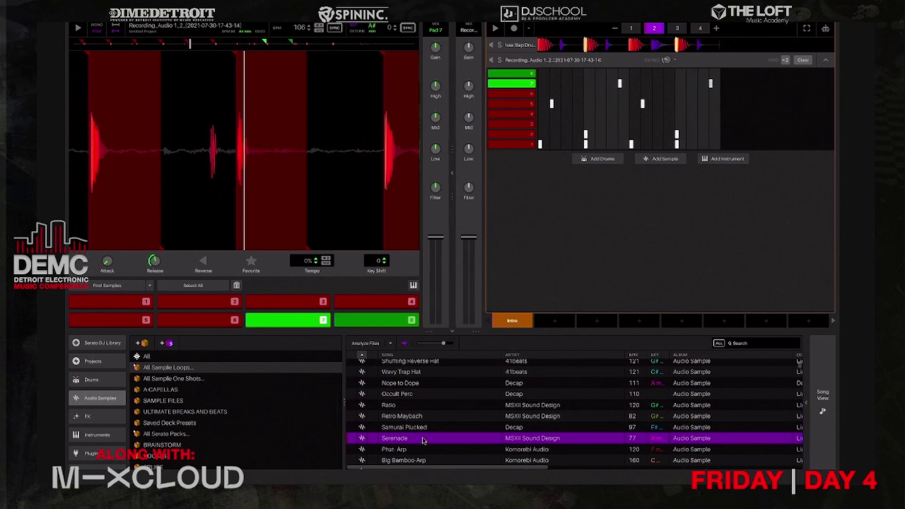
left_click_drag(424, 439, 588, 248)
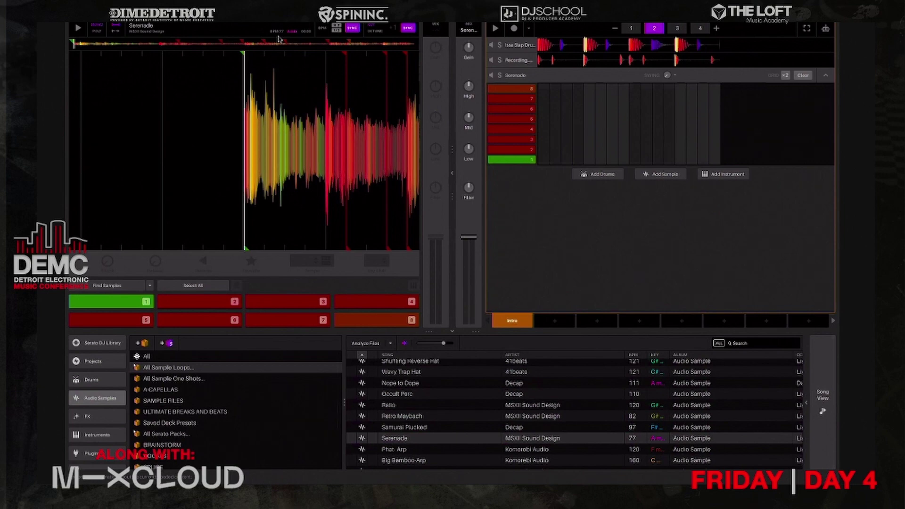
Audition the Serenade sample by triggering its cue pads 1, 3, 5 and 7.
key("space")
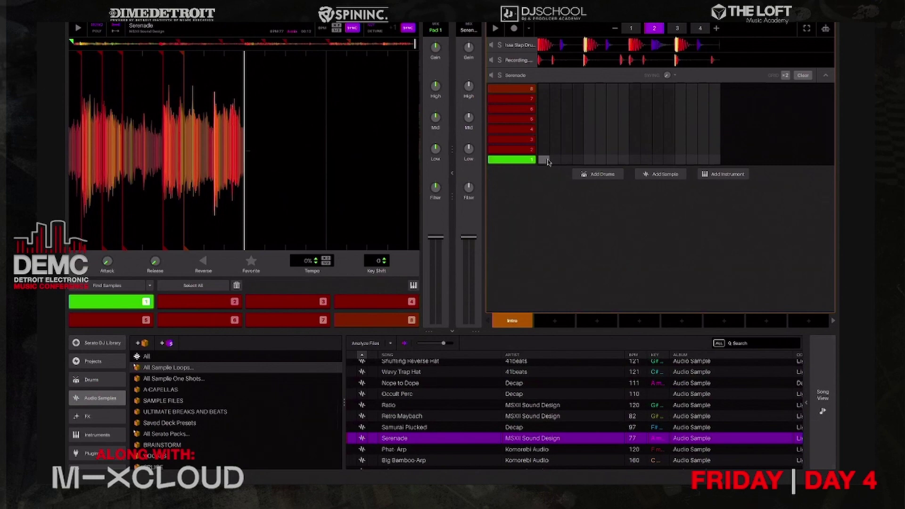
key("1")
key("3")
key("1")
key("5")
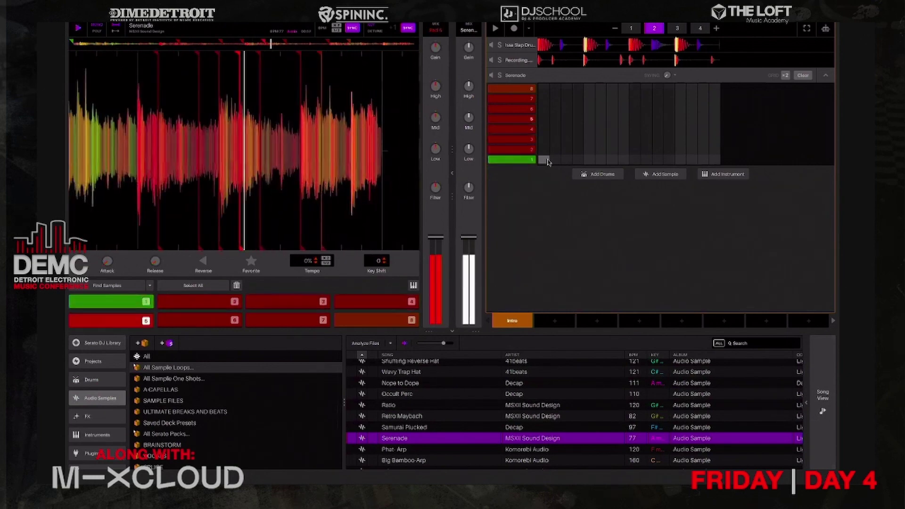
key("7")
key("1")
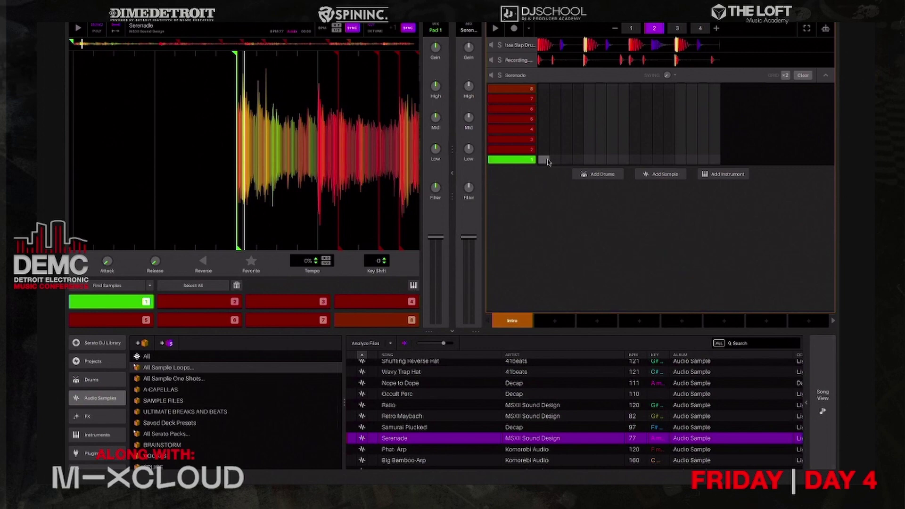
Place a pad 1 note at the start of Serenade's sequence and stretch it across the whole first bar.
left_click(544, 160)
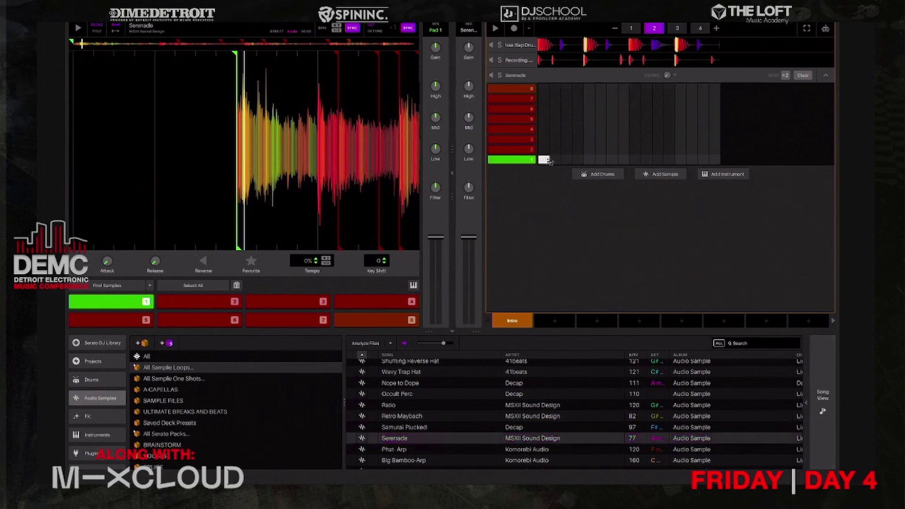
left_click_drag(550, 162, 584, 161)
left_click(631, 28)
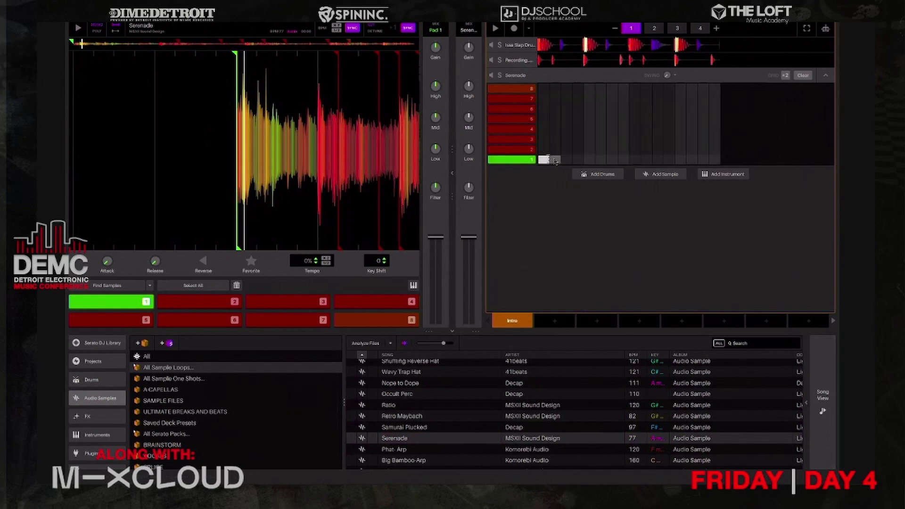
left_click_drag(555, 162, 726, 155)
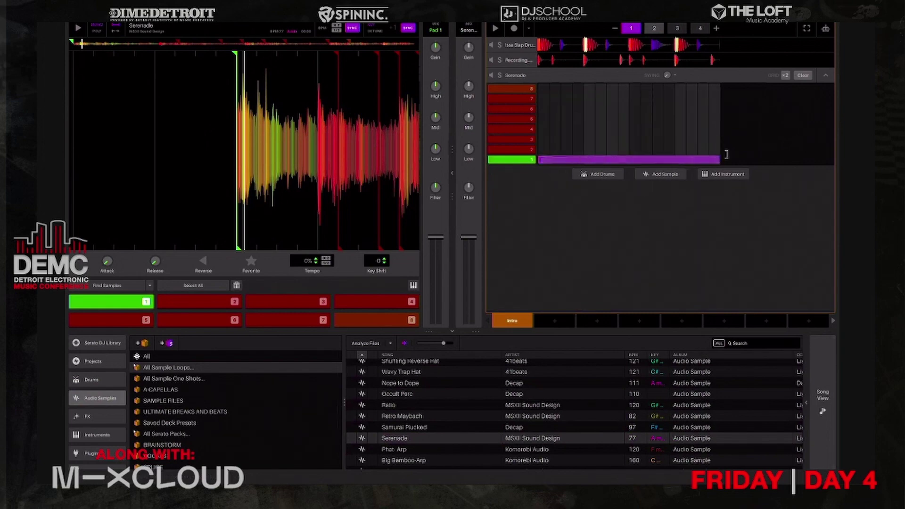
Extend Serenade's pad 1 note through bars 2, 3 and 4 and play back the sequence.
left_click(655, 28)
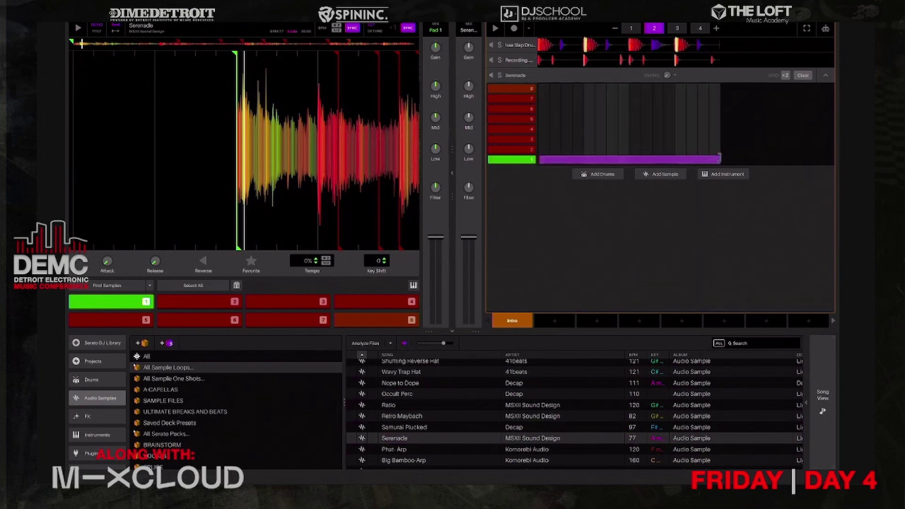
left_click(678, 27)
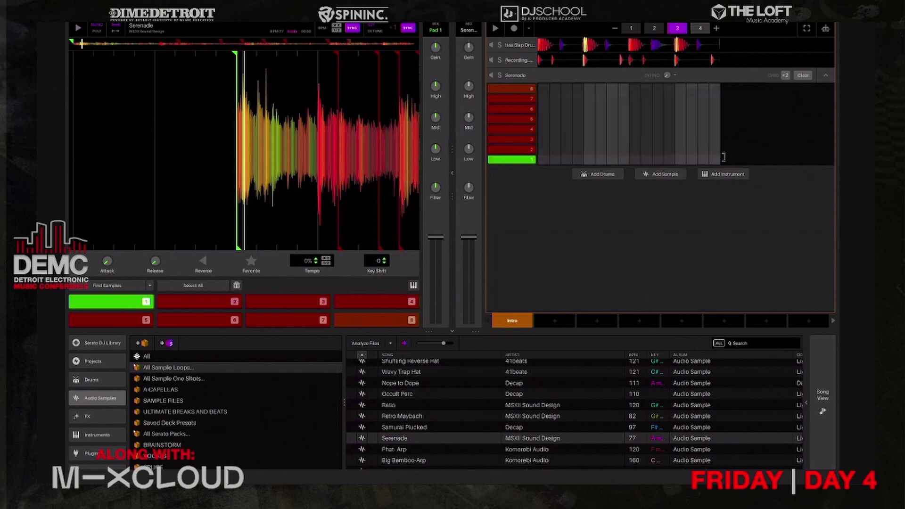
left_click(701, 28)
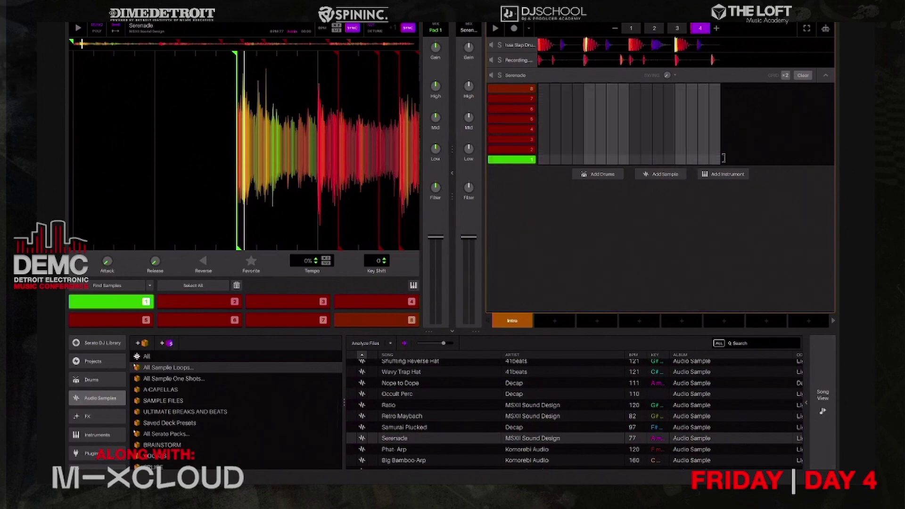
left_click_drag(704, 159, 715, 161)
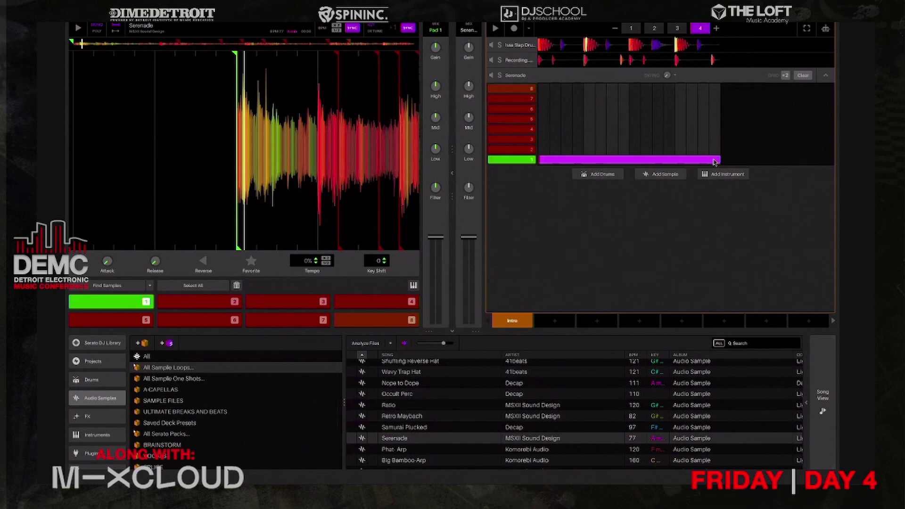
key("space")
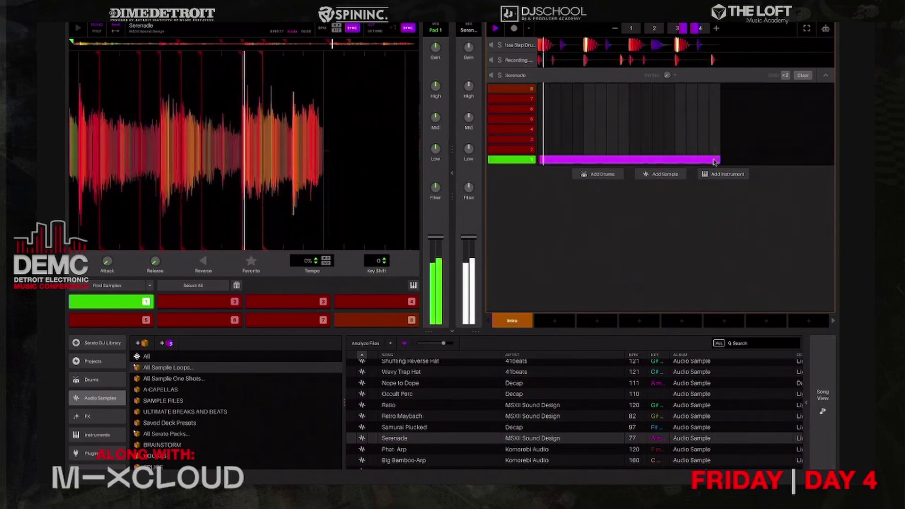
key("space")
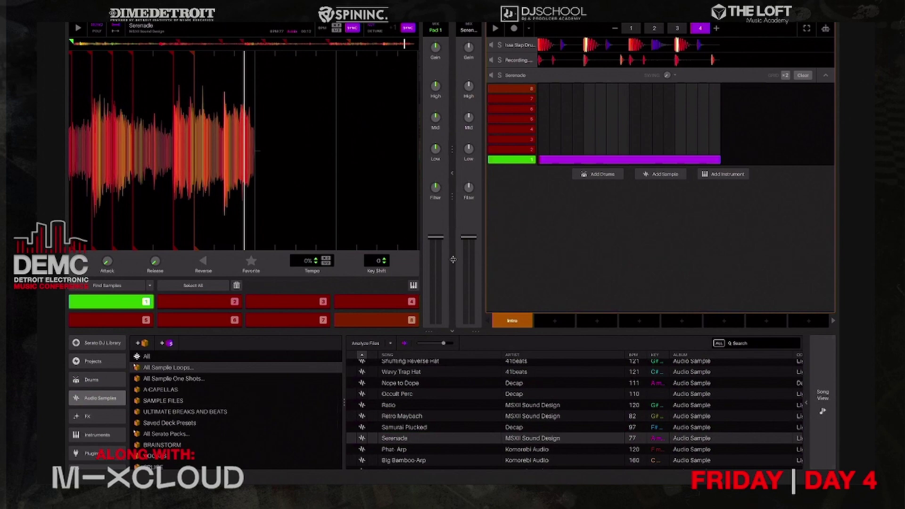
Search the sample library for "wei" and add the Weirdness loop to the sequencer as a new sample deck.
left_click(757, 344)
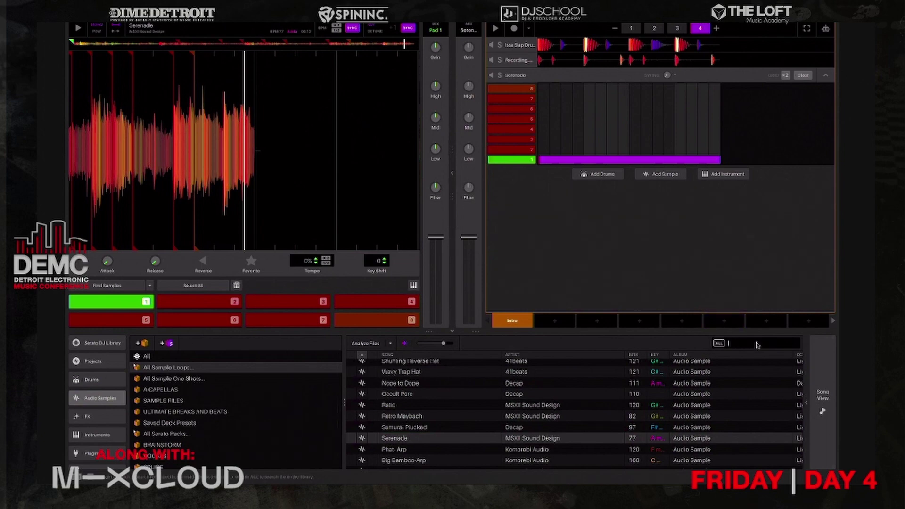
type("wei")
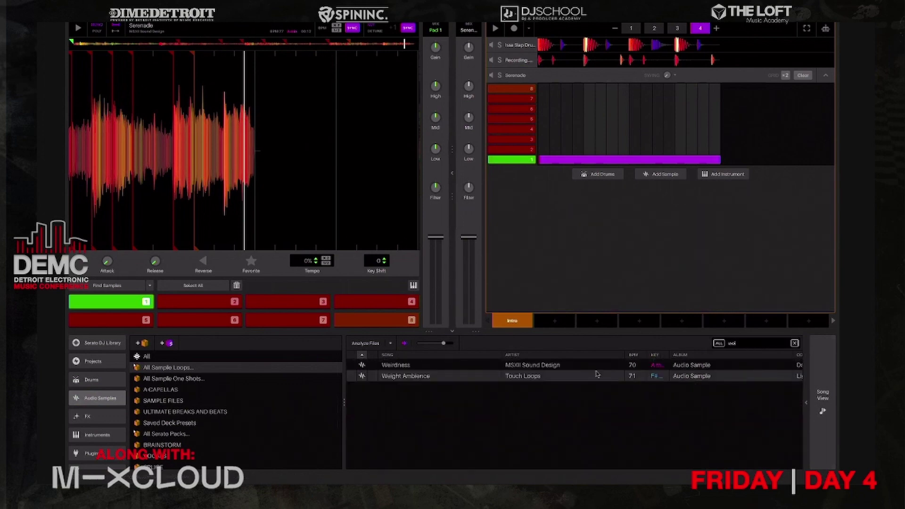
left_click(478, 367)
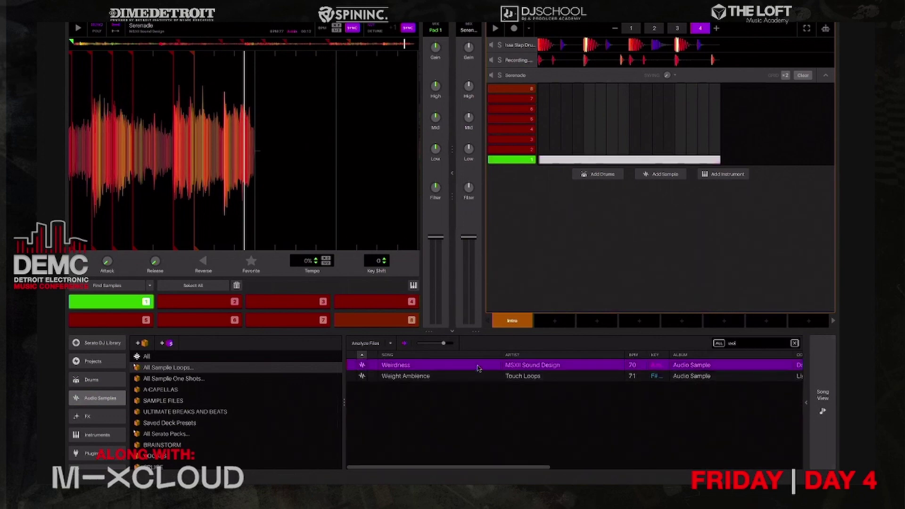
left_click_drag(478, 367, 563, 269)
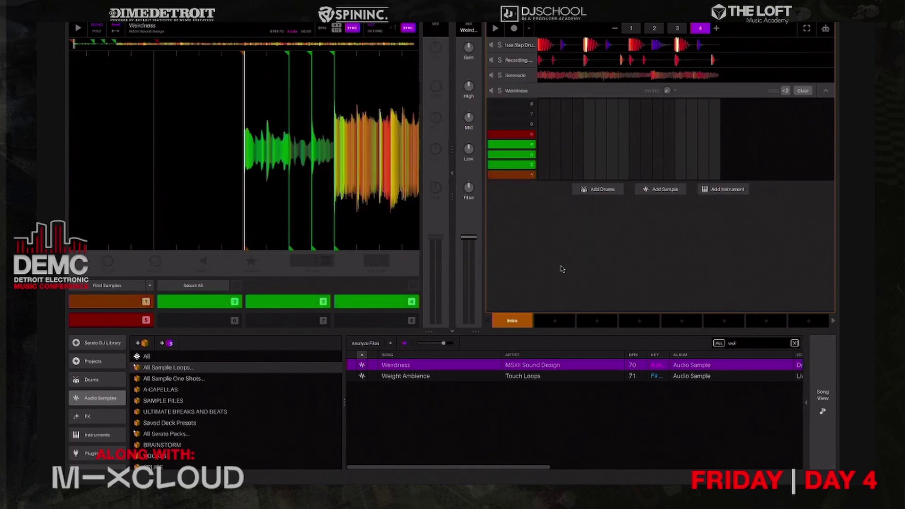
Audition the Weirdness sample from cue pad 1.
key("1")
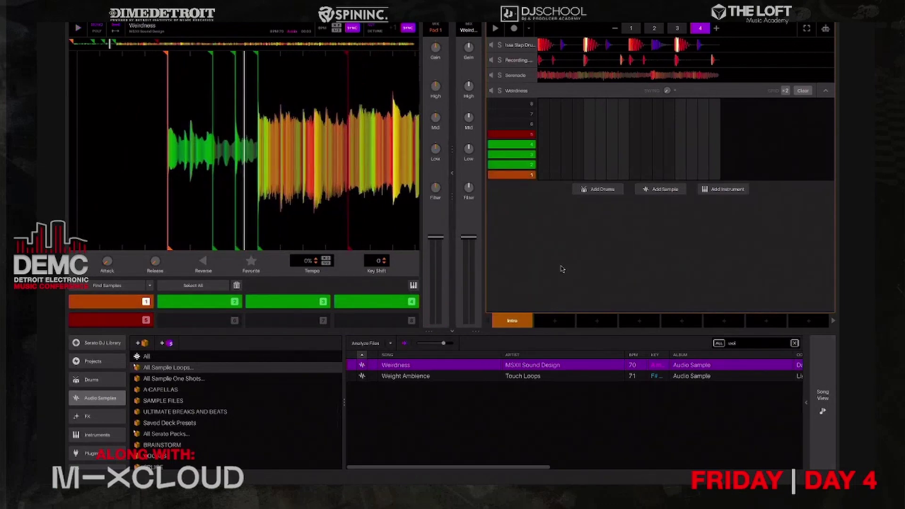
key("space")
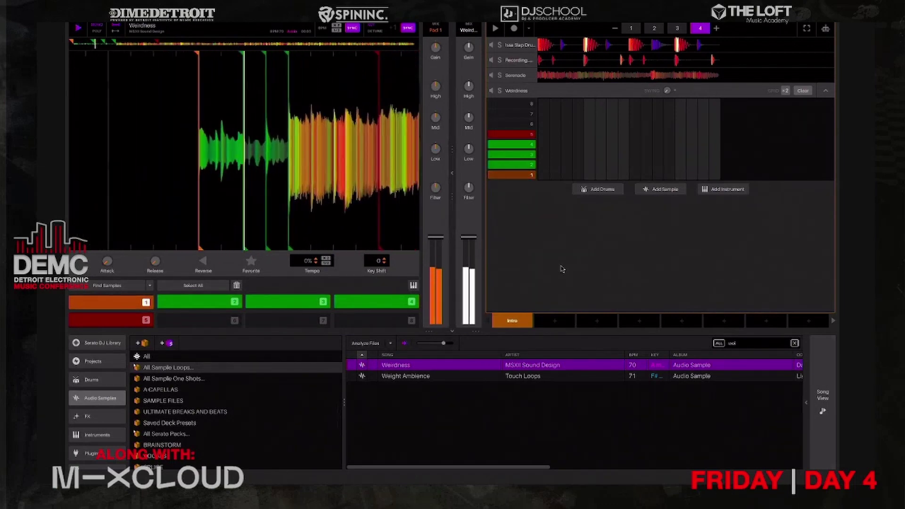
key("space")
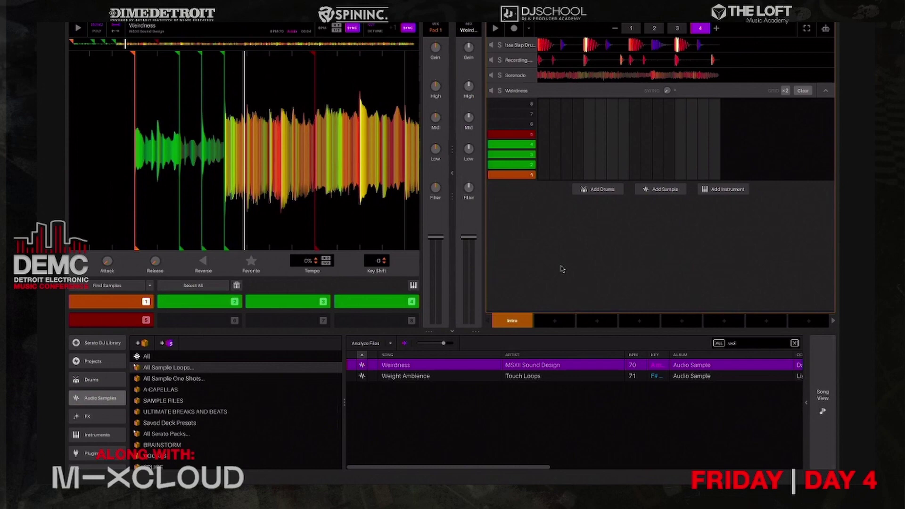
key("1")
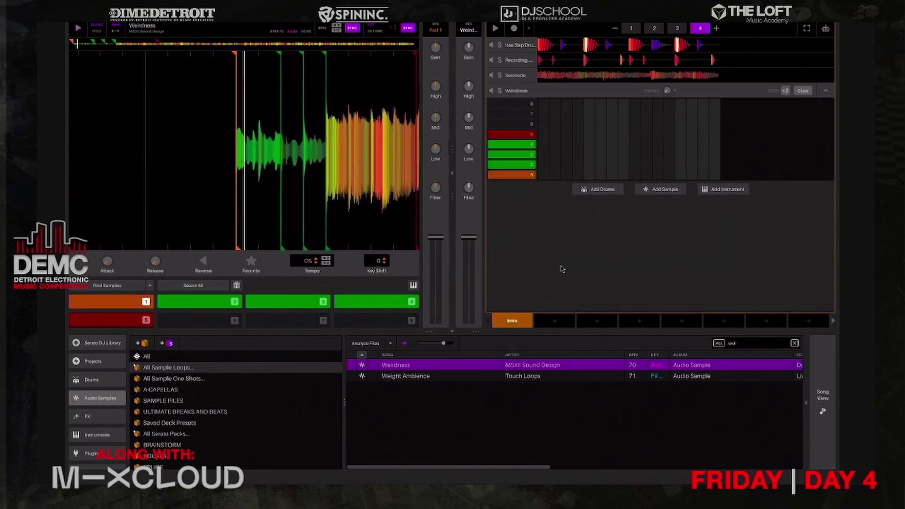
Retrigger pad 1 of Weirdness and play the sample onward, stopping near the end of the quiet intro.
key("1")
key("1")
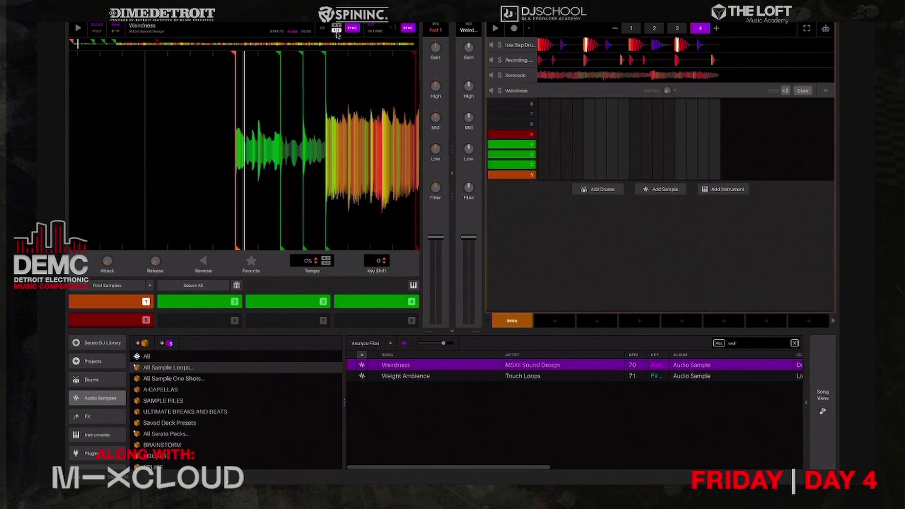
key("space")
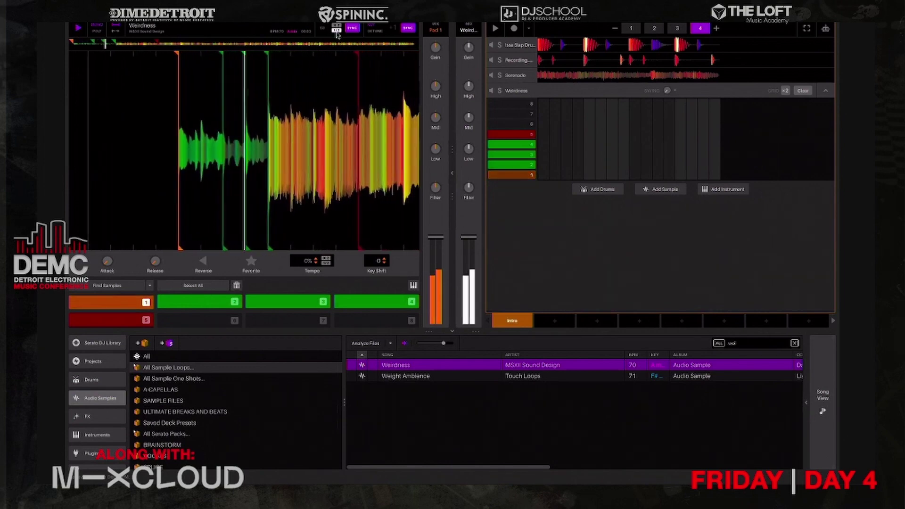
key("space")
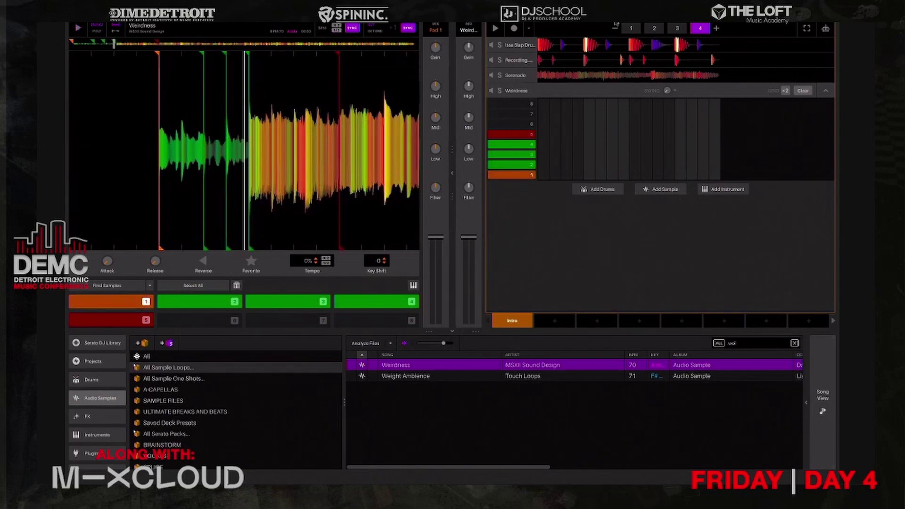
Fill bars 1 to 4 of the Weirdness sequence with full-length pad 1 notes and play the sequence back.
left_click(543, 175)
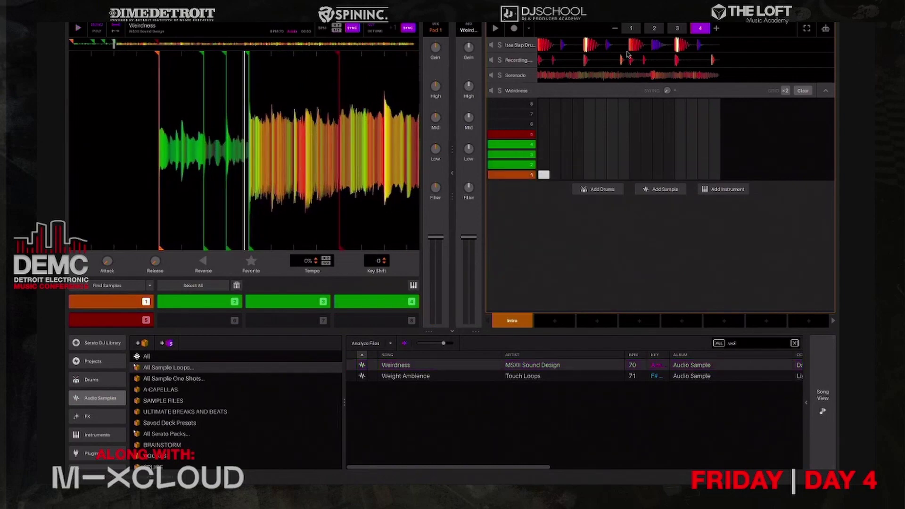
left_click(629, 33)
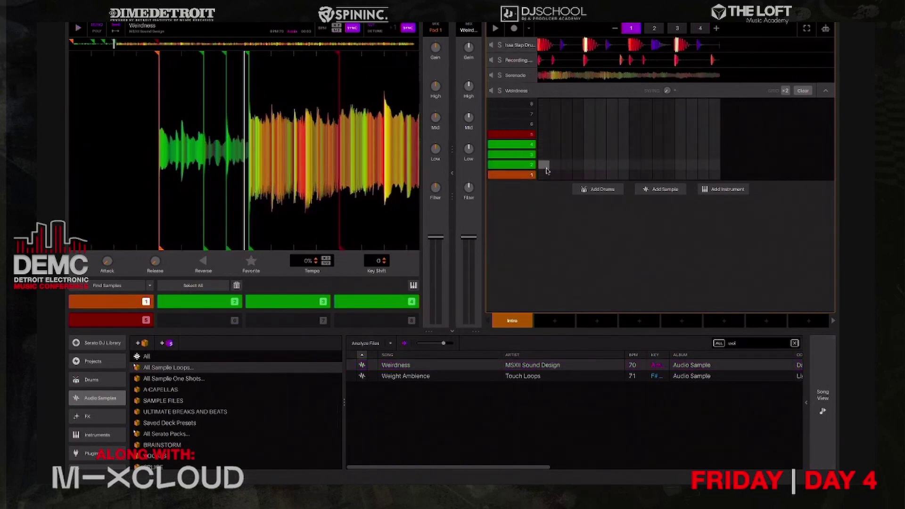
left_click_drag(550, 175, 716, 182)
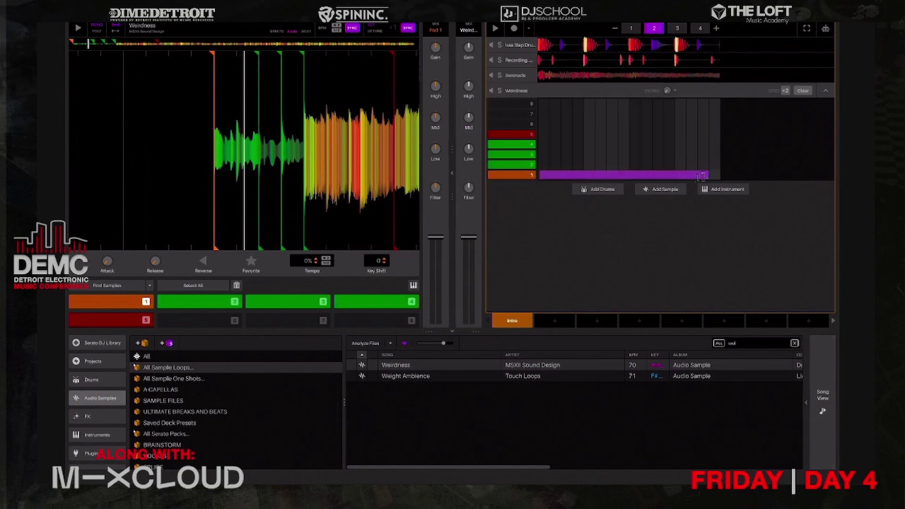
left_click(676, 29)
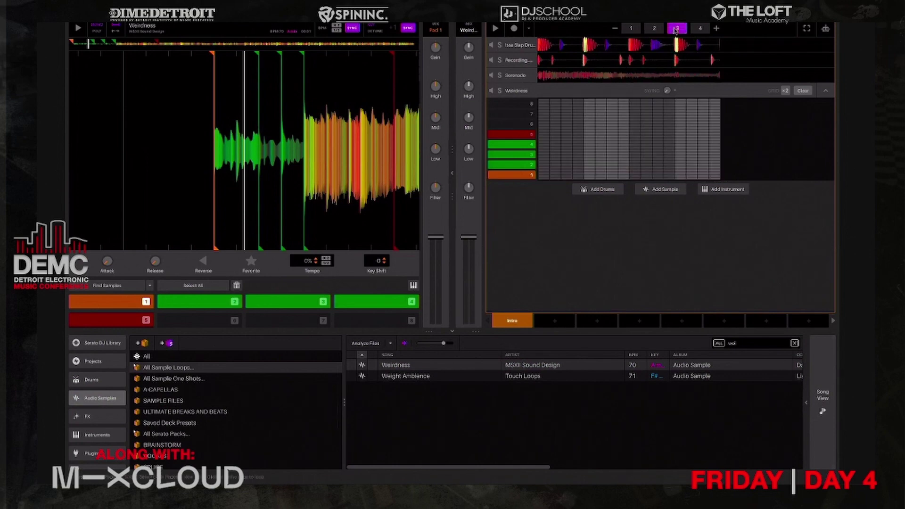
left_click_drag(544, 175, 721, 177)
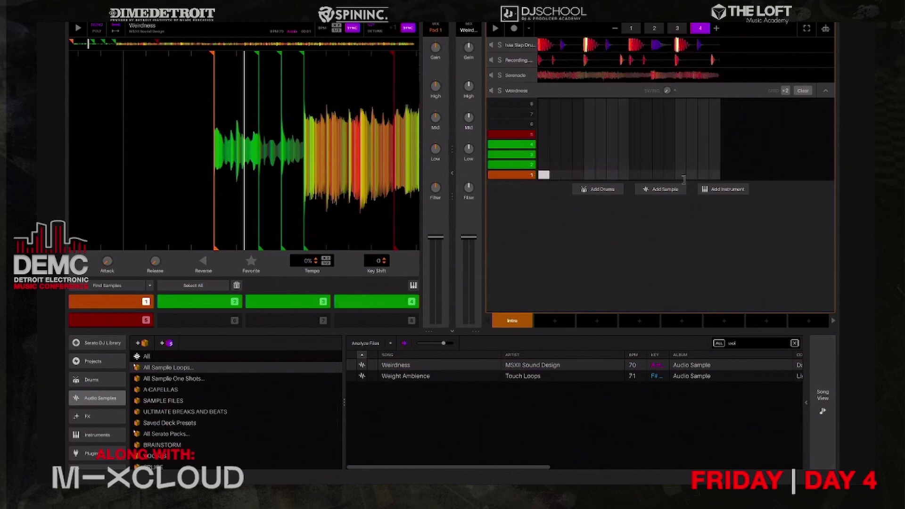
key("space")
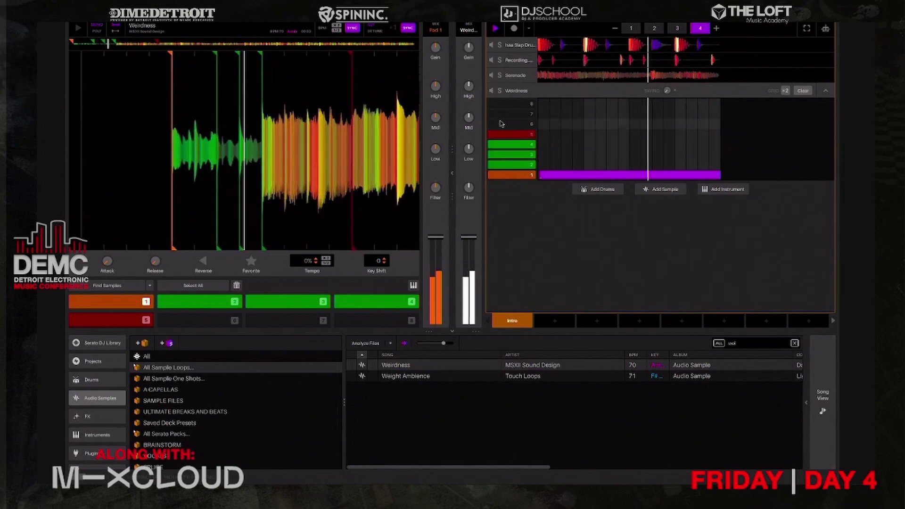
key("space")
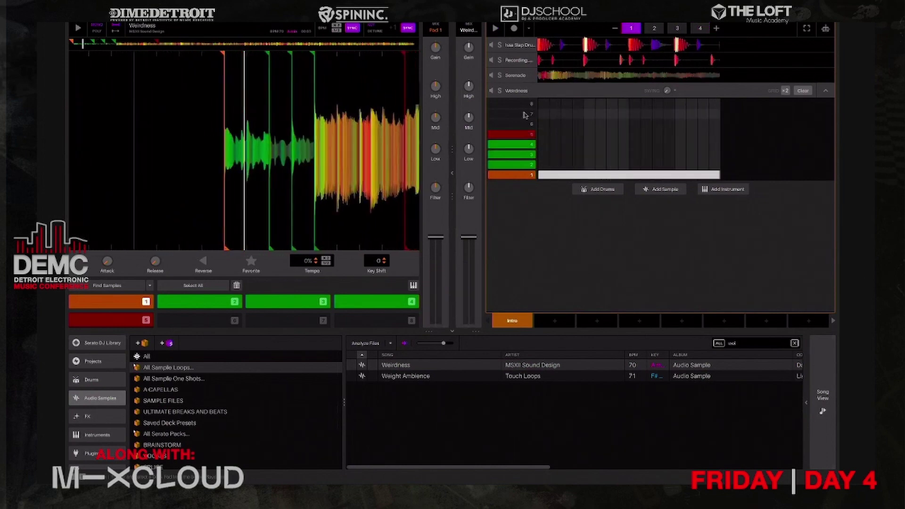
left_click(523, 75)
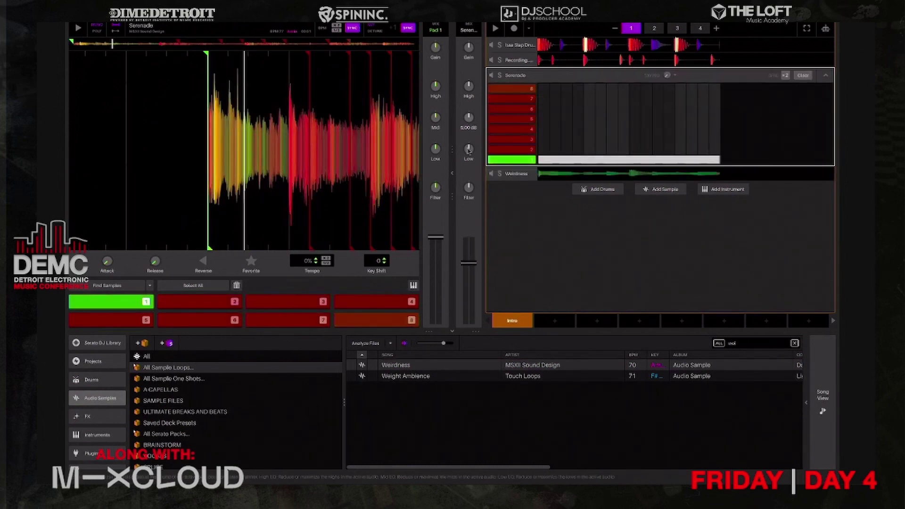
left_click_drag(469, 149, 469, 157)
key("space")
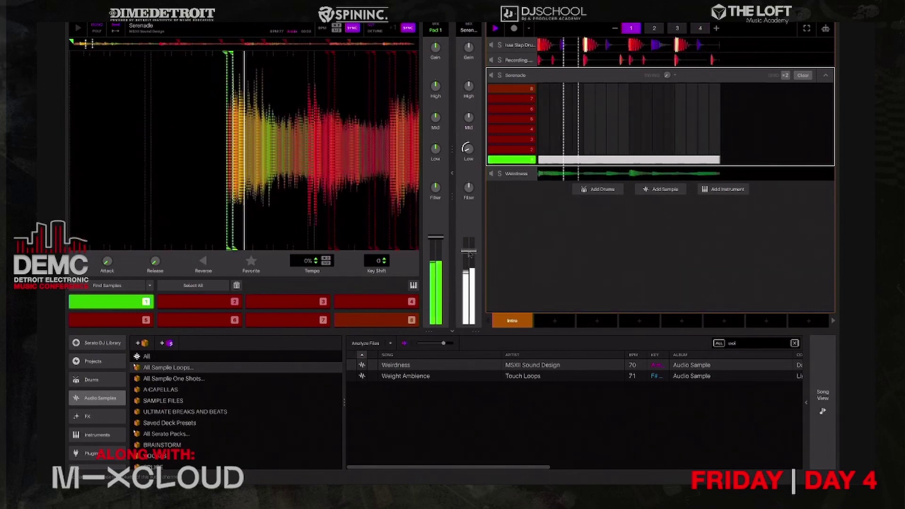
key("space")
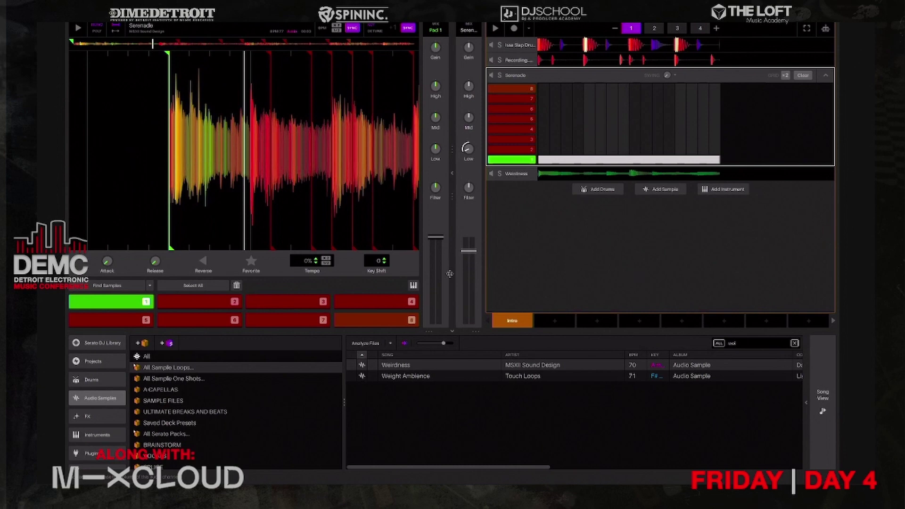
Search the sample library for "xy" and add the Beautiful- Xylophone sample to the sequencer as a new deck.
left_click(795, 343)
type("bea")
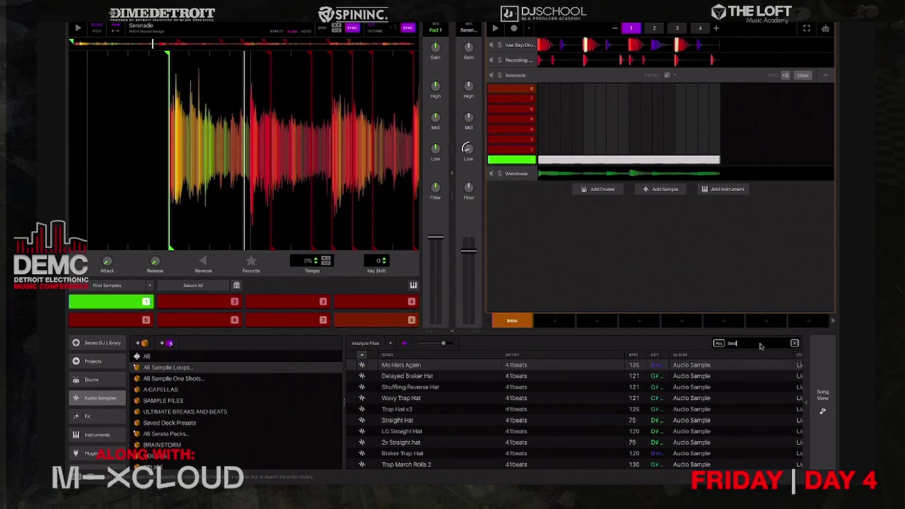
key("BackSpace")
key("BackSpace")
key("BackSpace")
type("xy")
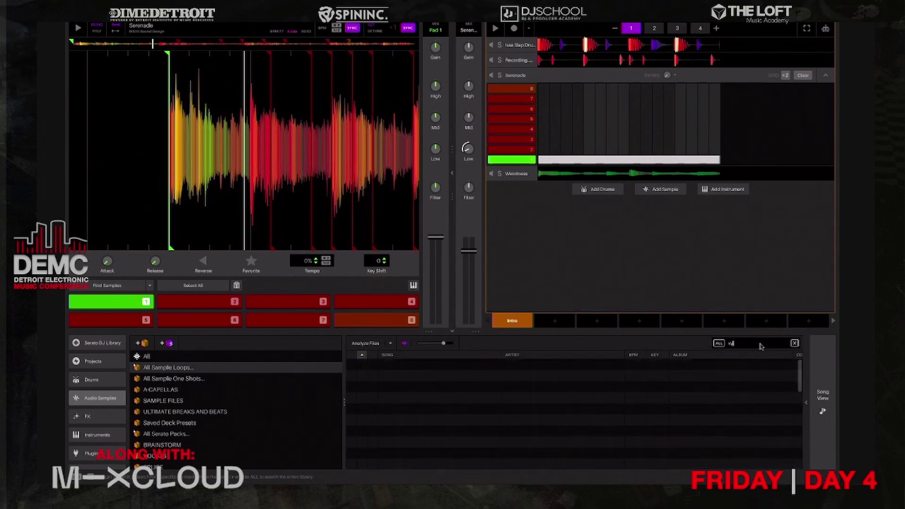
left_click(423, 388)
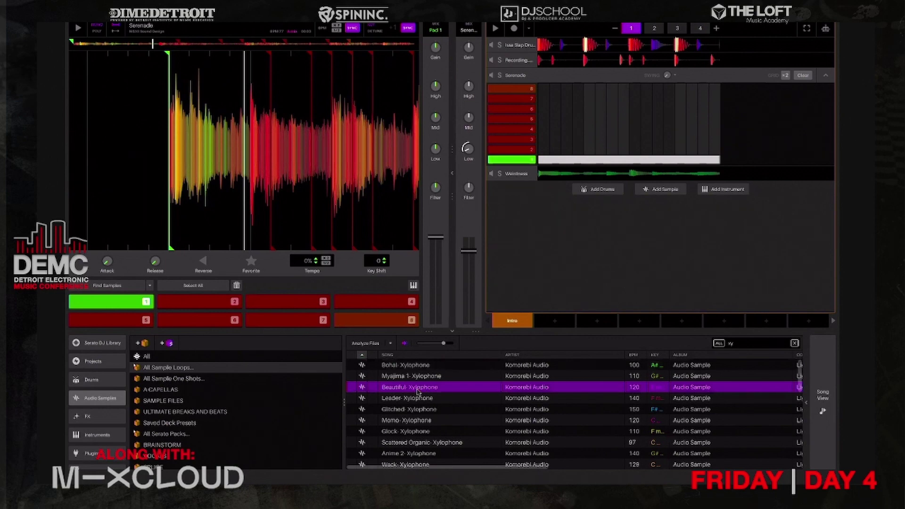
left_click_drag(515, 307, 588, 253)
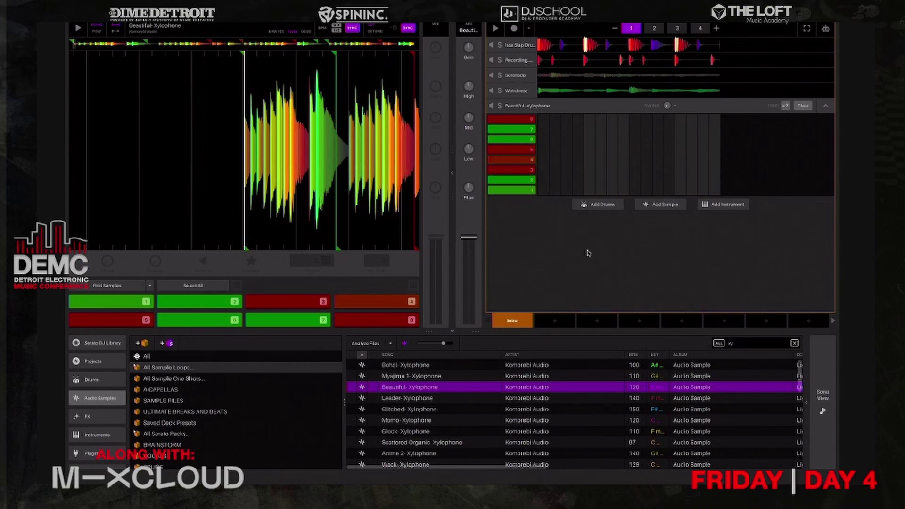
Audition Beautiful- Xylophone's pad 1, then place a pad 1 note over the first six steps of bar 1 and play it back.
key("1")
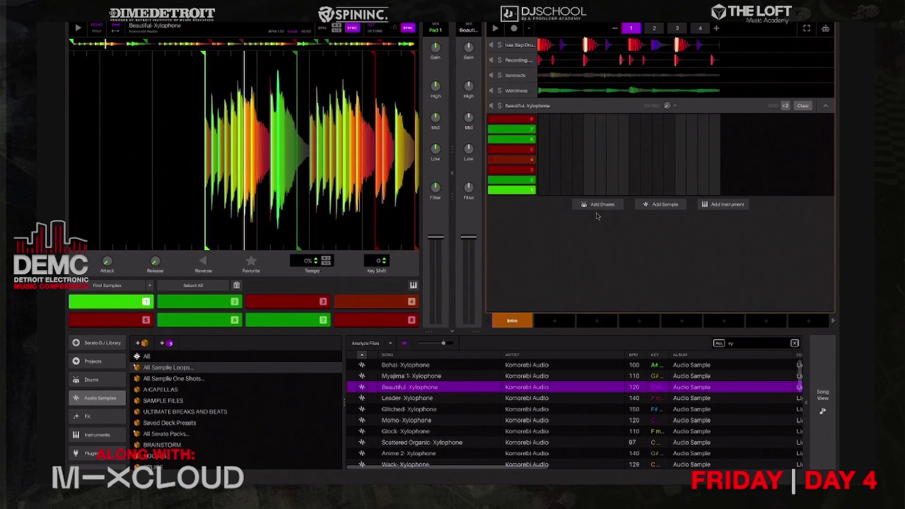
left_click(543, 190)
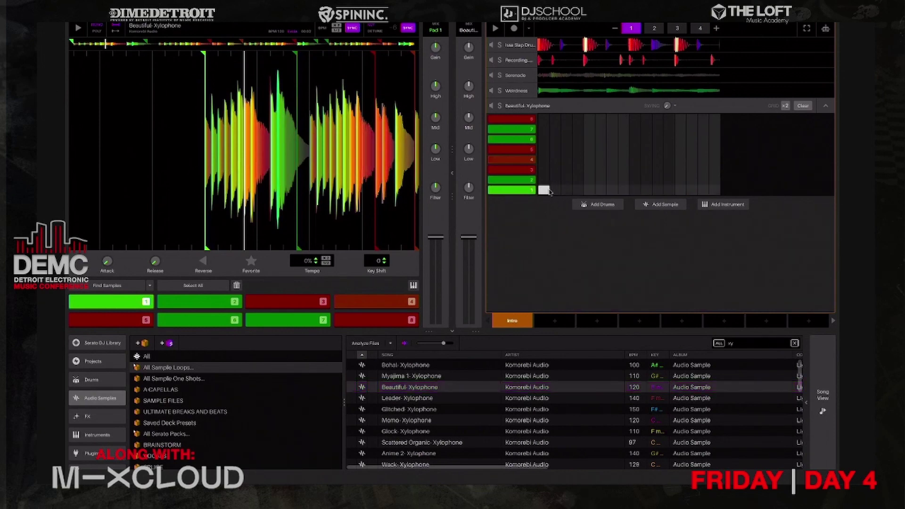
left_click_drag(544, 190, 593, 197)
key("space")
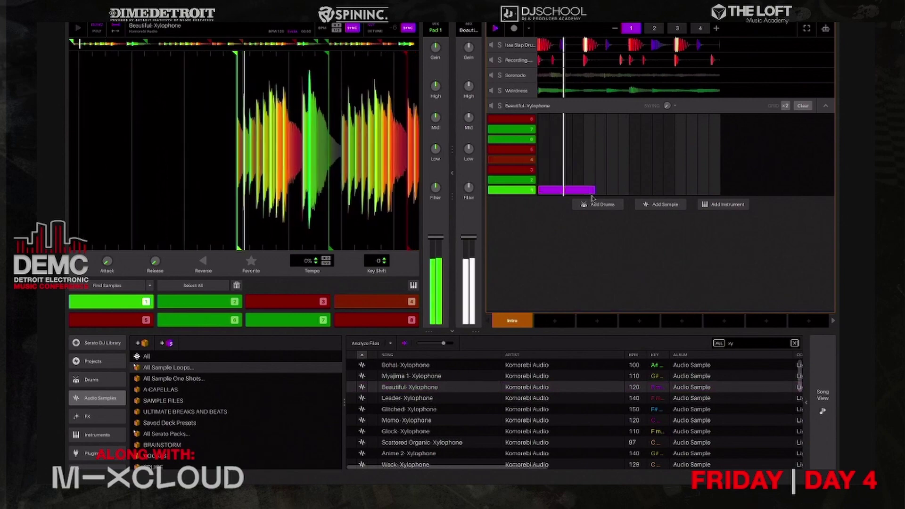
key("space")
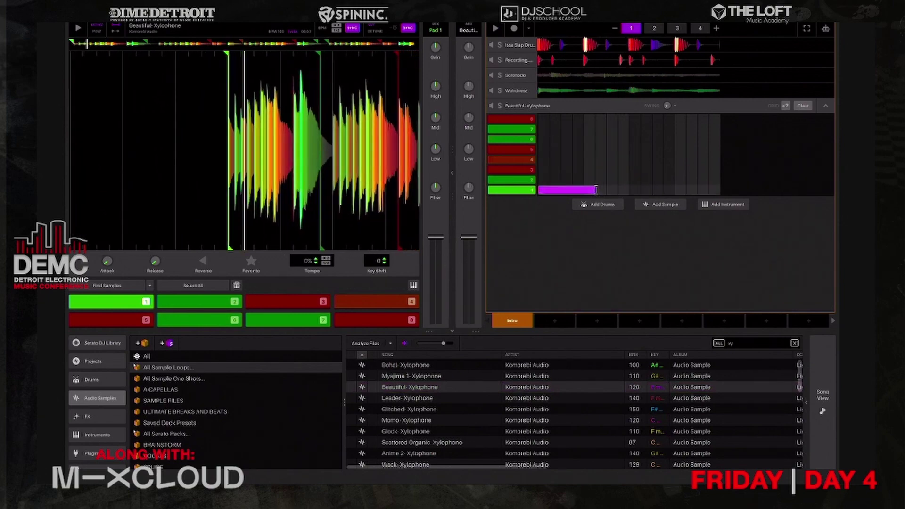
left_click_drag(597, 190, 607, 194)
key("space")
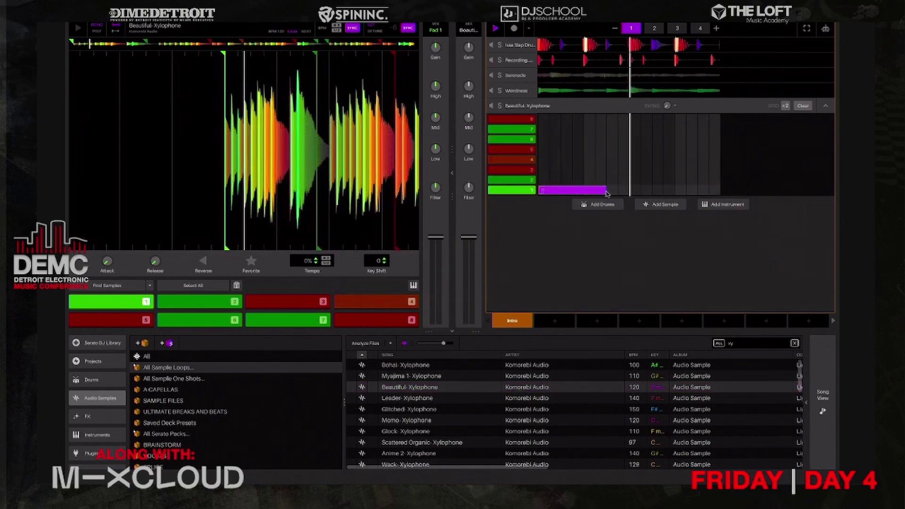
key("space")
Add xylophone pad 1 notes from the start of each remaining bar: five steps long in bars 2 and 3, twelve steps in bar 4.
left_click(652, 28)
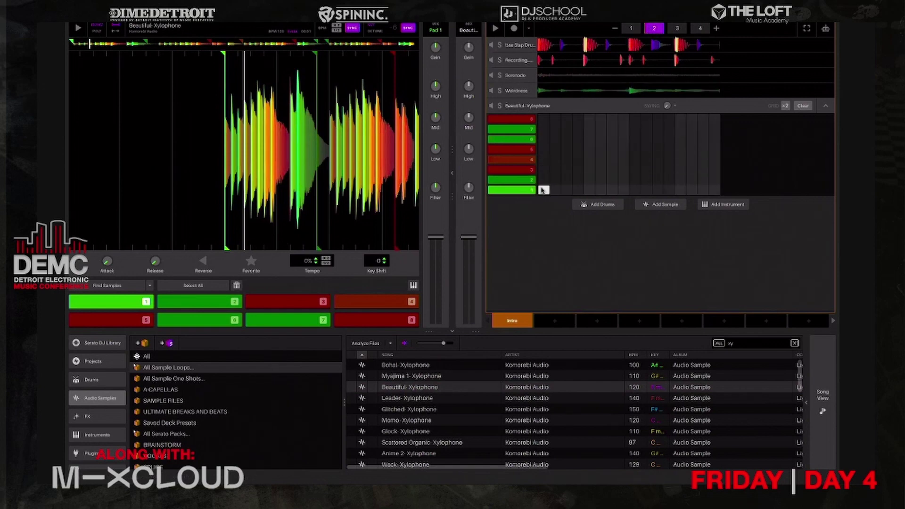
left_click_drag(545, 190, 591, 191)
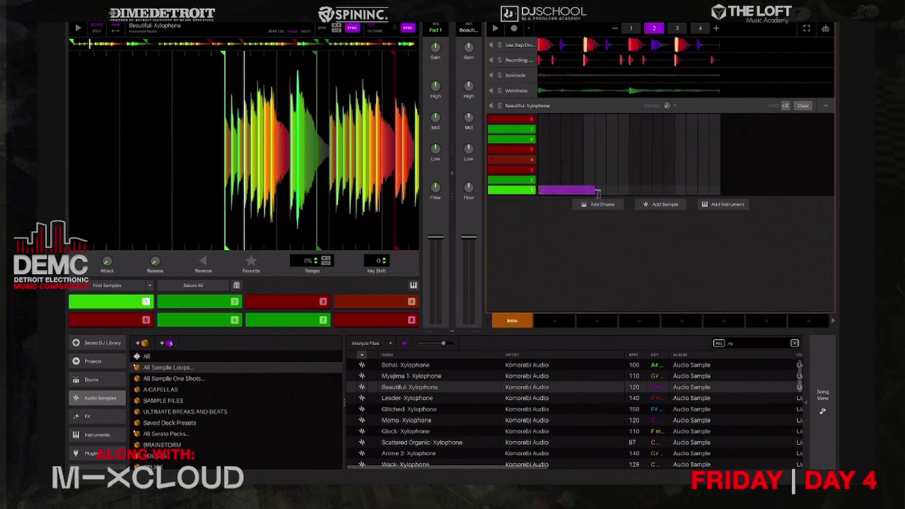
left_click(678, 28)
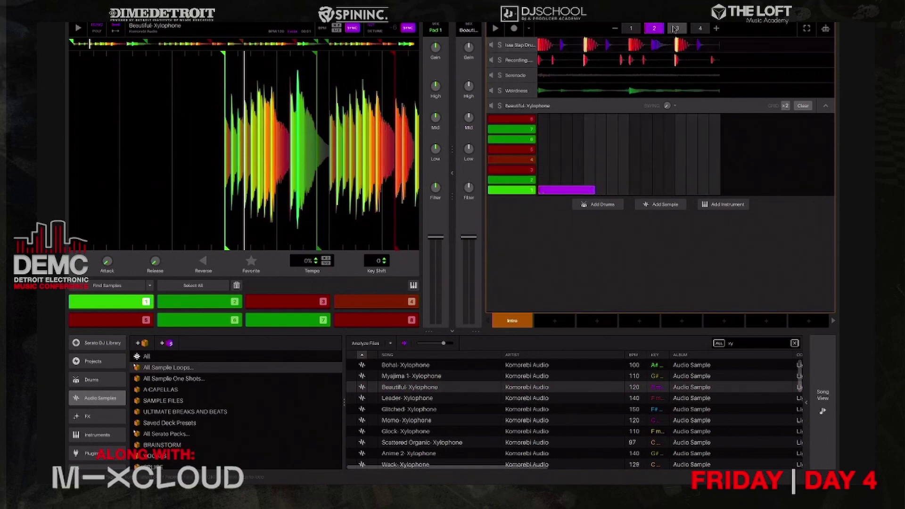
left_click_drag(543, 190, 595, 190)
left_click(702, 29)
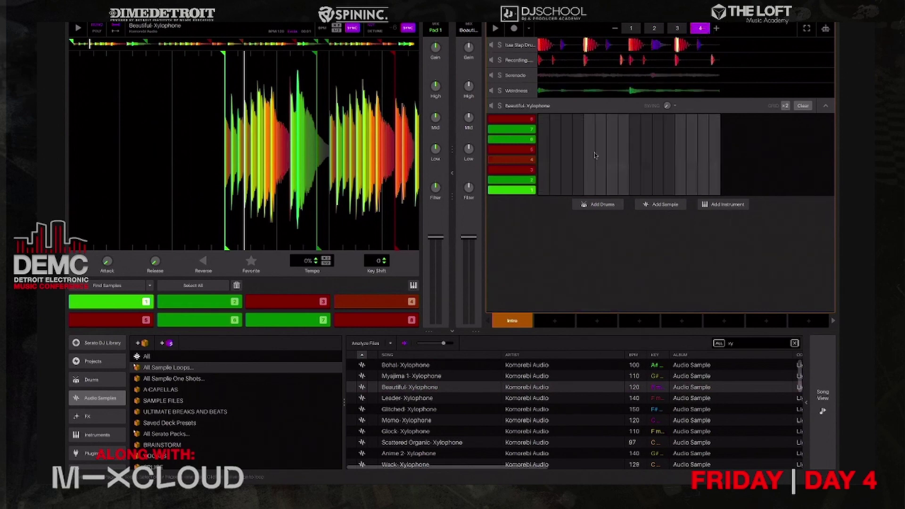
left_click_drag(546, 189, 675, 197)
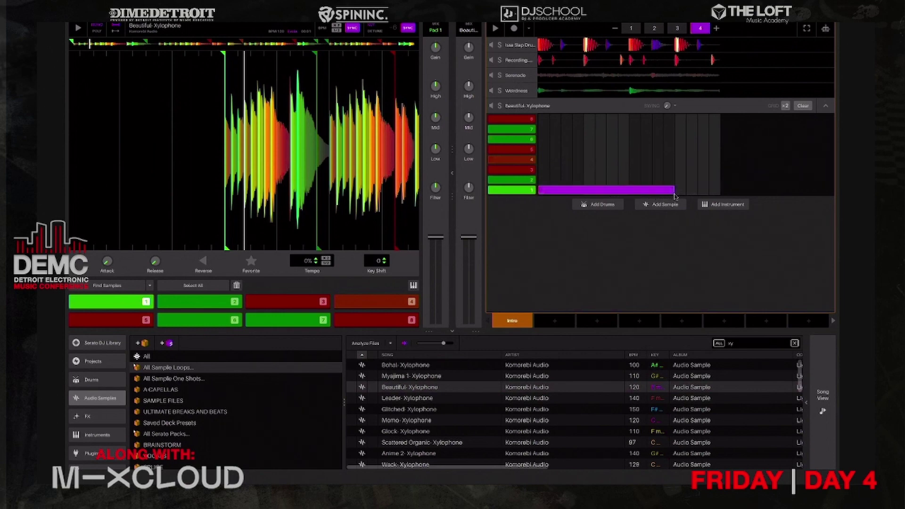
Lengthen the xylophone's bar 2 note to six steps and listen to the whole sequence through bar 4.
key("space")
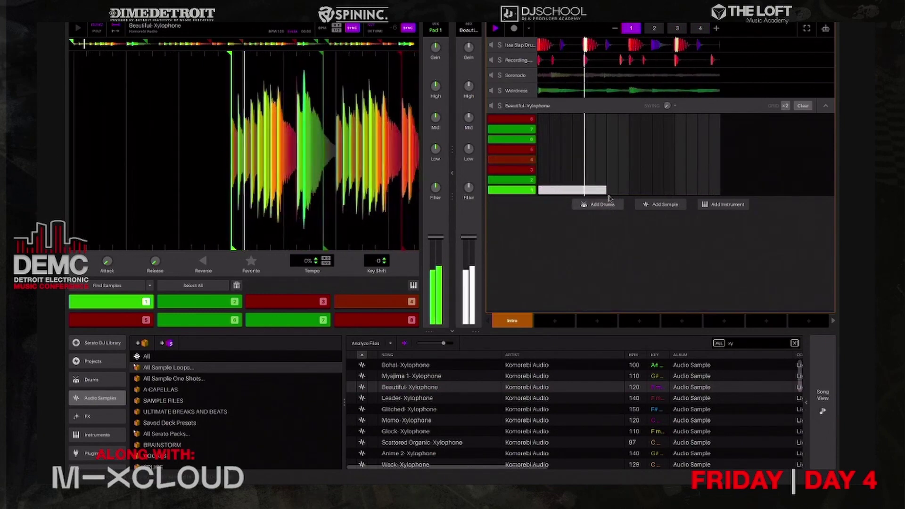
key("space")
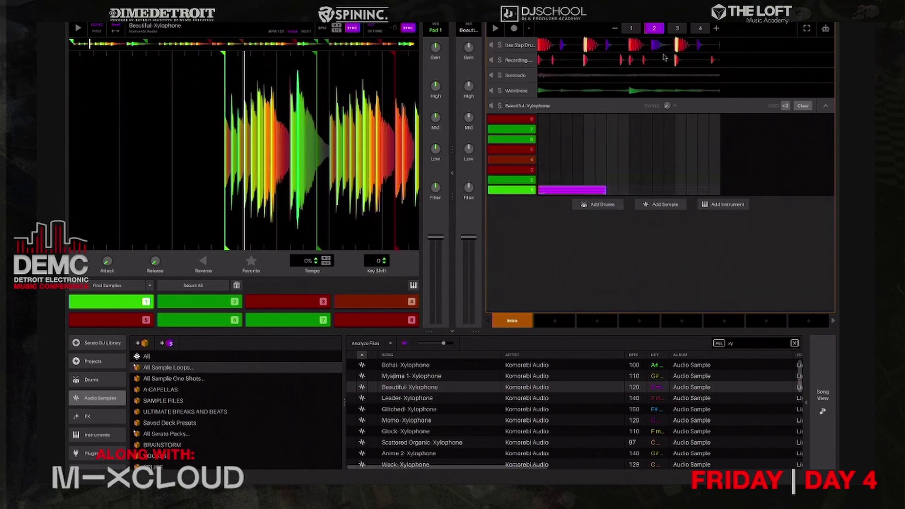
left_click(678, 28)
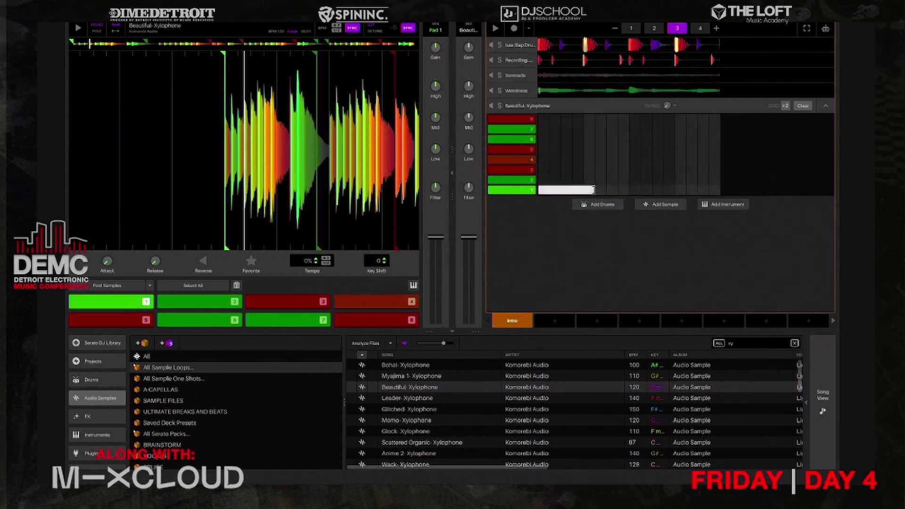
left_click(700, 28)
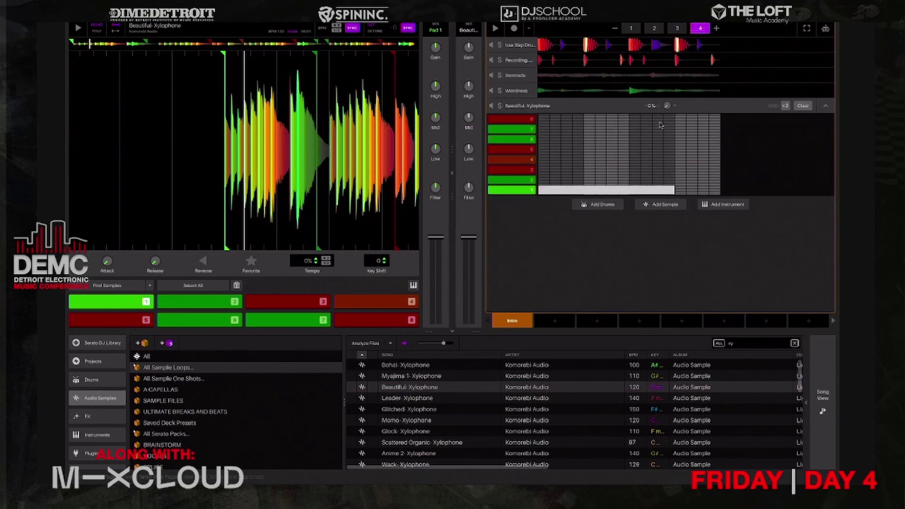
key("space")
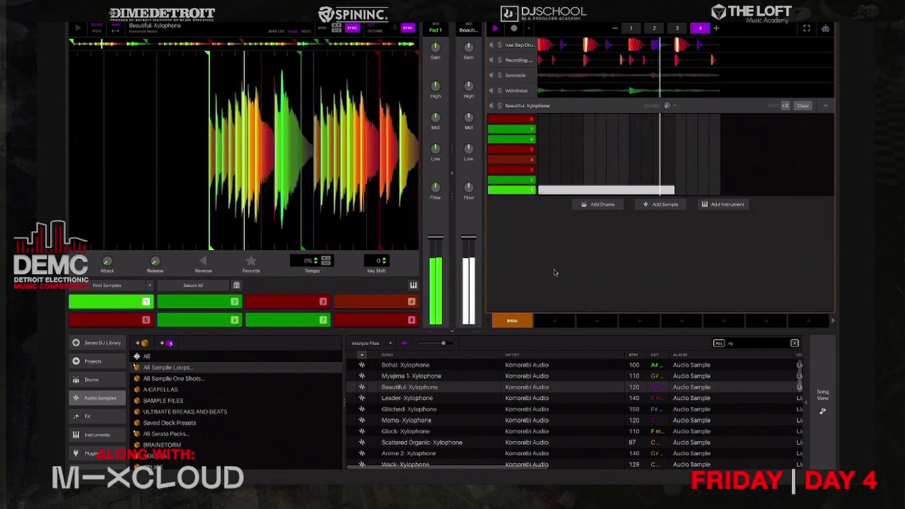
key("space")
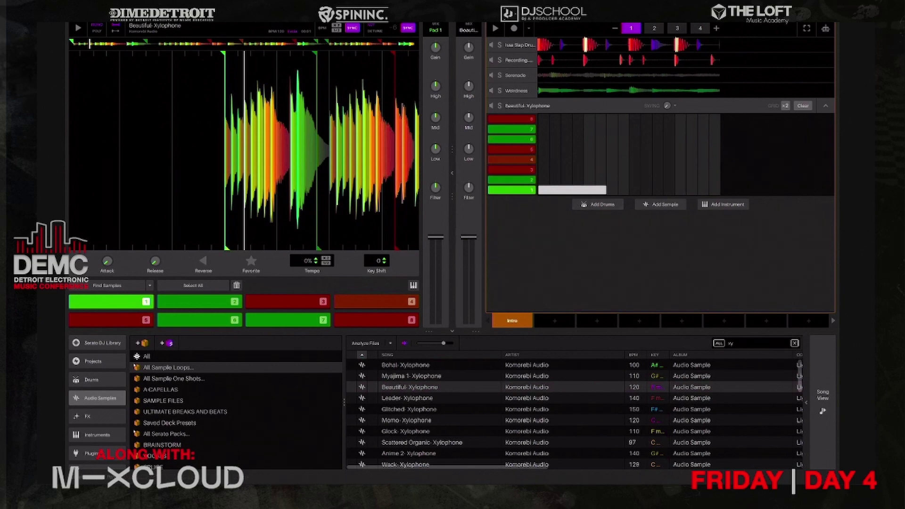
Display the FX units below the Beautiful- Xylophone deck.
key("f")
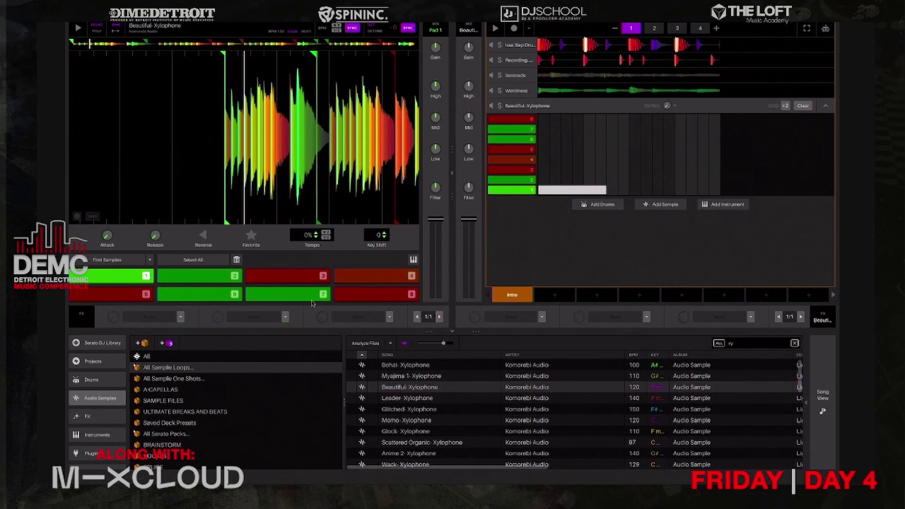
left_click(326, 295)
left_click(231, 294)
left_click(228, 277)
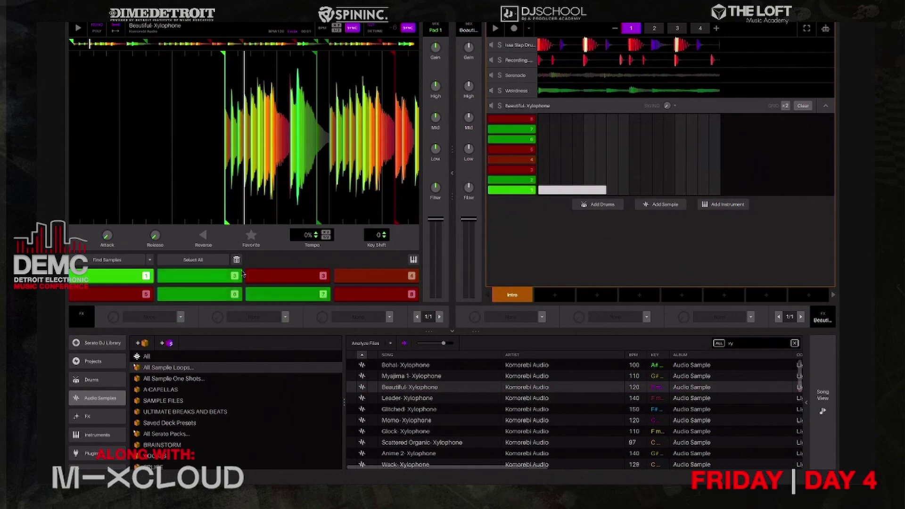
Load an Echo effect into the first FX slot of the Beautiful- Xylophone deck and raise its amount.
left_click(233, 294)
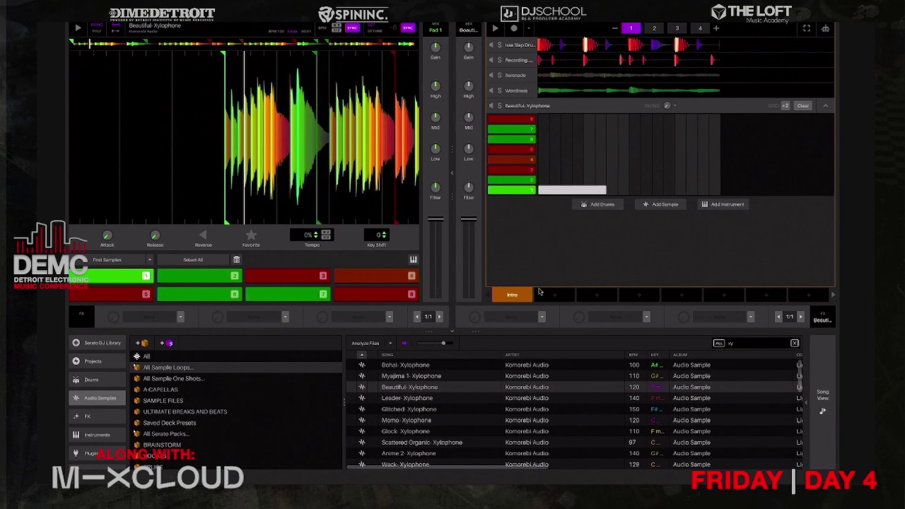
left_click(543, 317)
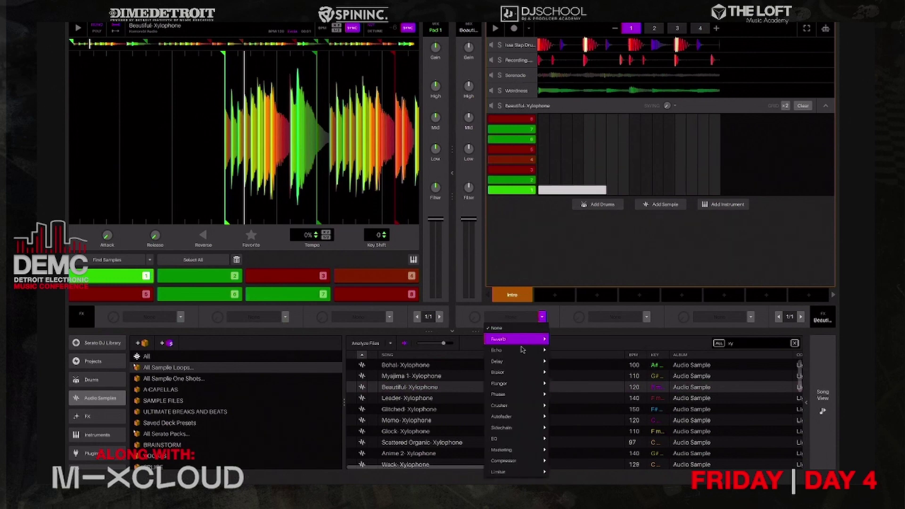
mouse_move(529, 350)
left_click(571, 383)
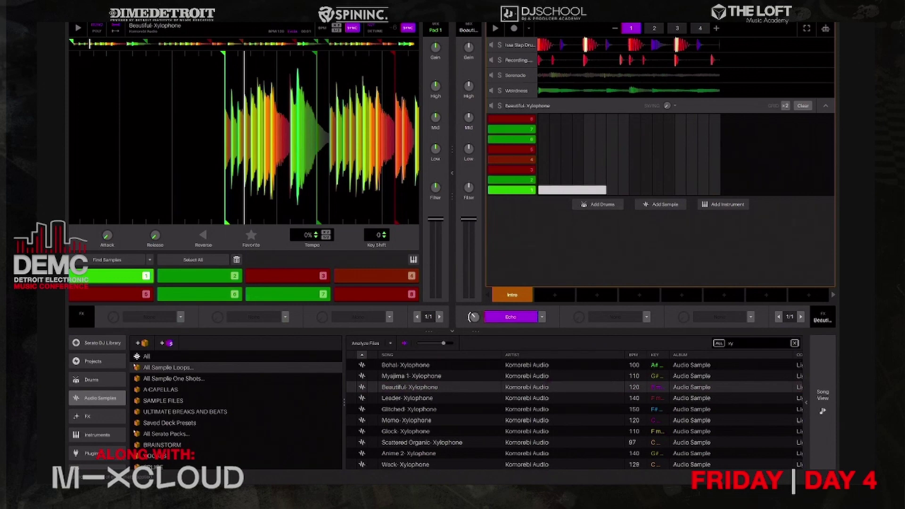
left_click_drag(474, 317, 474, 308)
Solo the xylophone temporarily during playback to check its echo, and lower its channel volume slightly.
key("space")
left_click(501, 106)
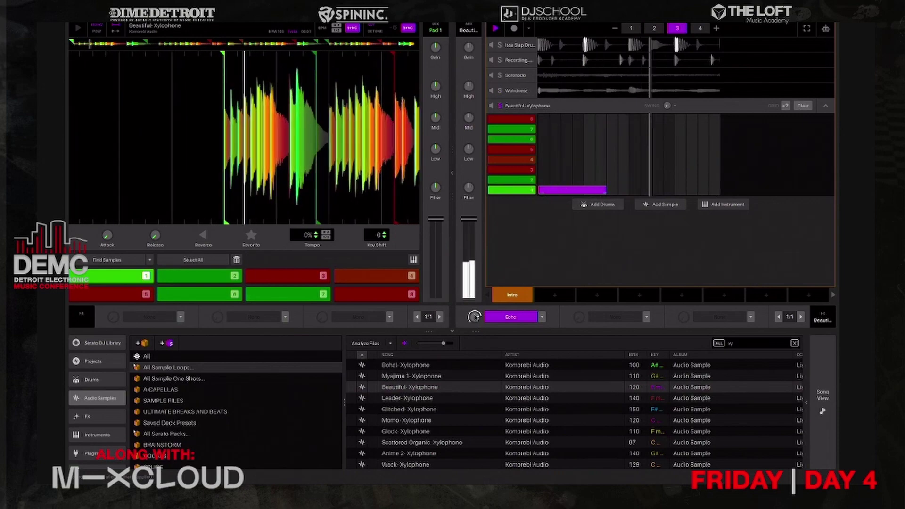
left_click(501, 106)
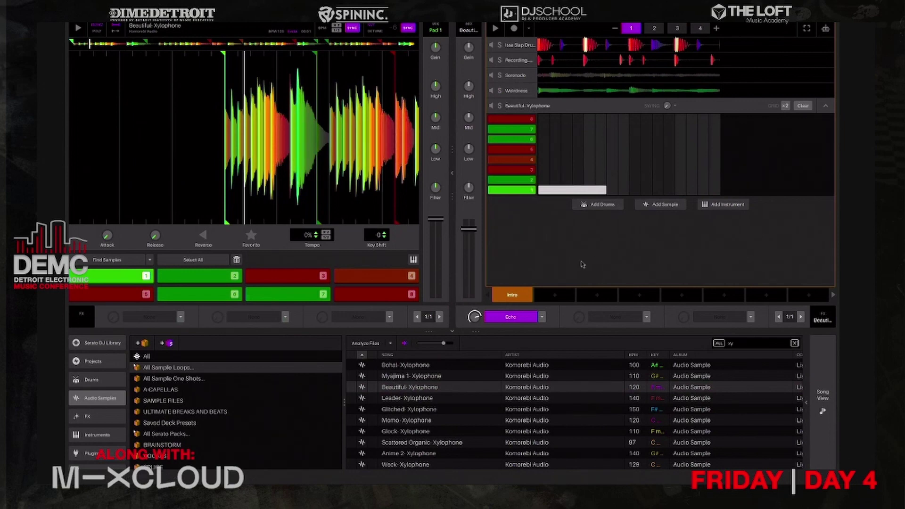
left_click(647, 317)
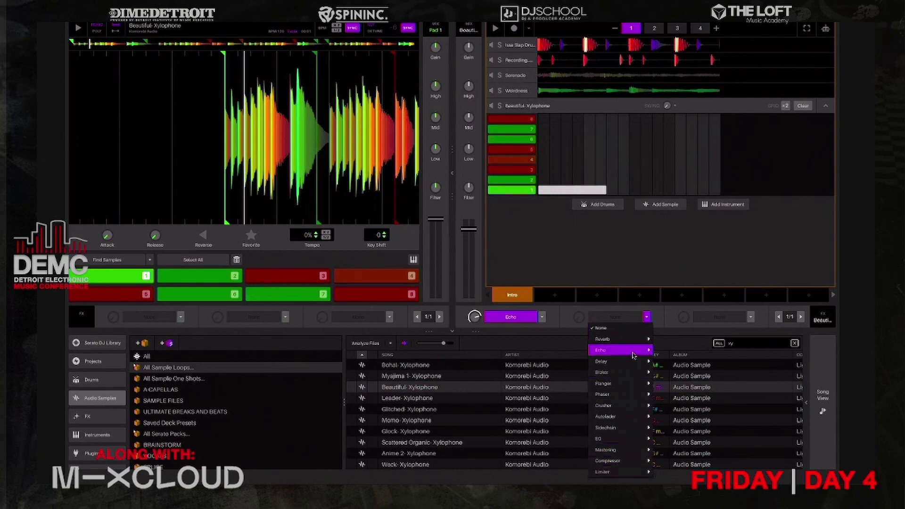
mouse_move(620, 394)
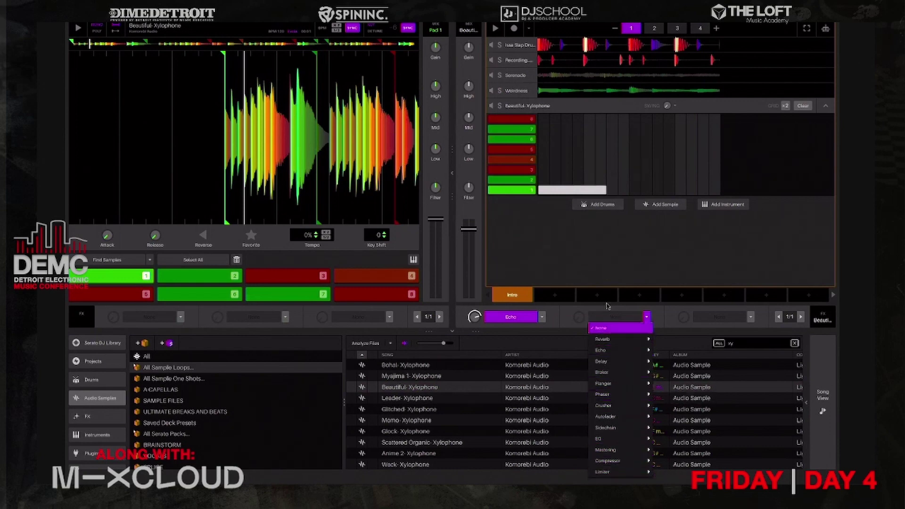
left_click(606, 256)
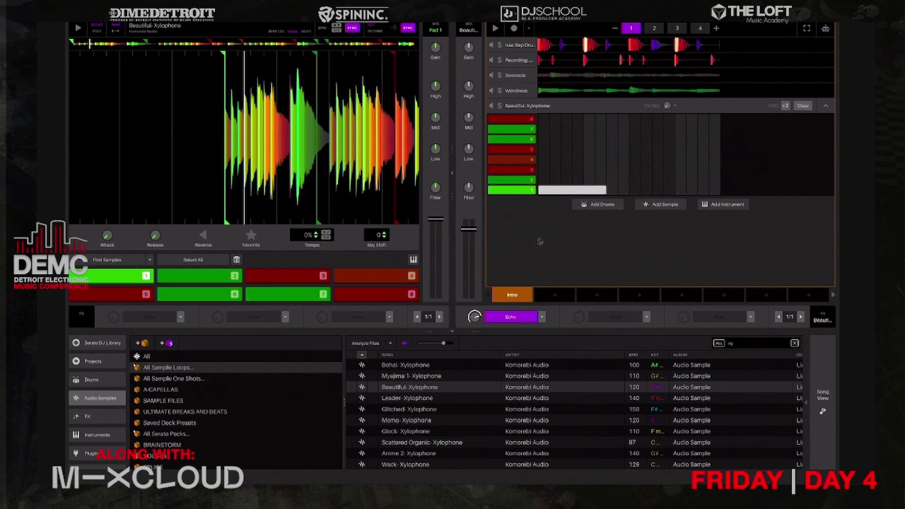
Collapse the xylophone's sequence and add the 808 Head Explosion Bass instrument from the Bass category as a new deck.
left_click(826, 106)
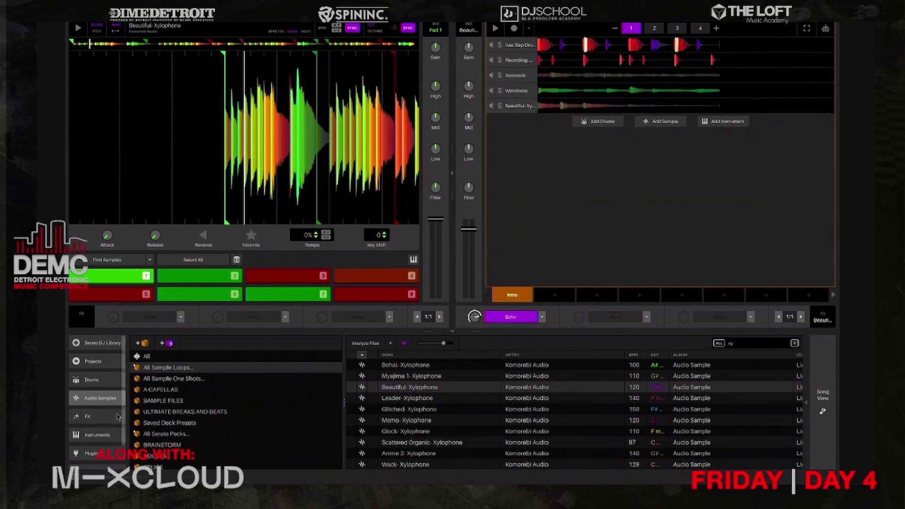
left_click(112, 436)
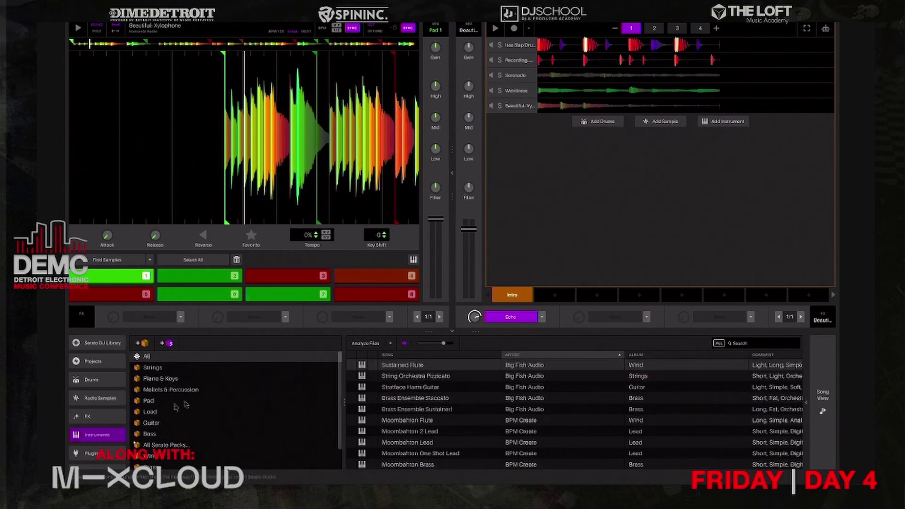
scroll(161, 425, "down", 1)
left_click(157, 427)
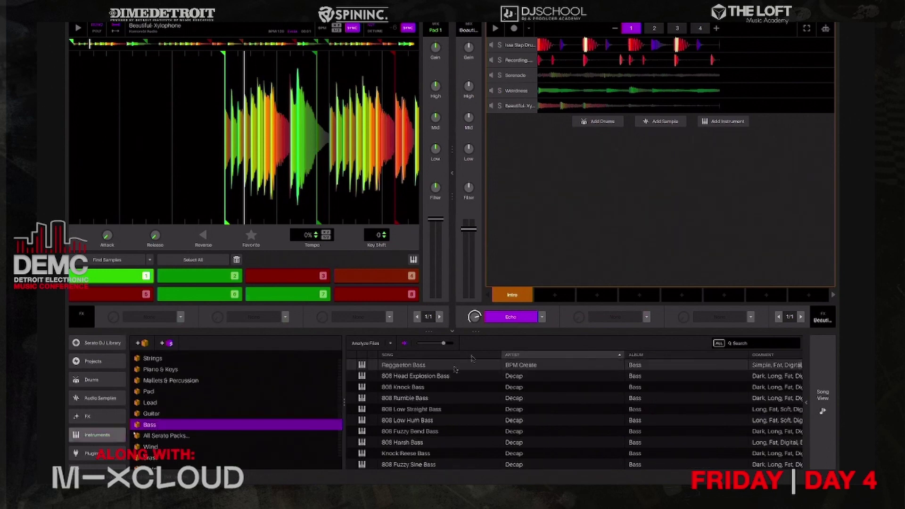
left_click(404, 377)
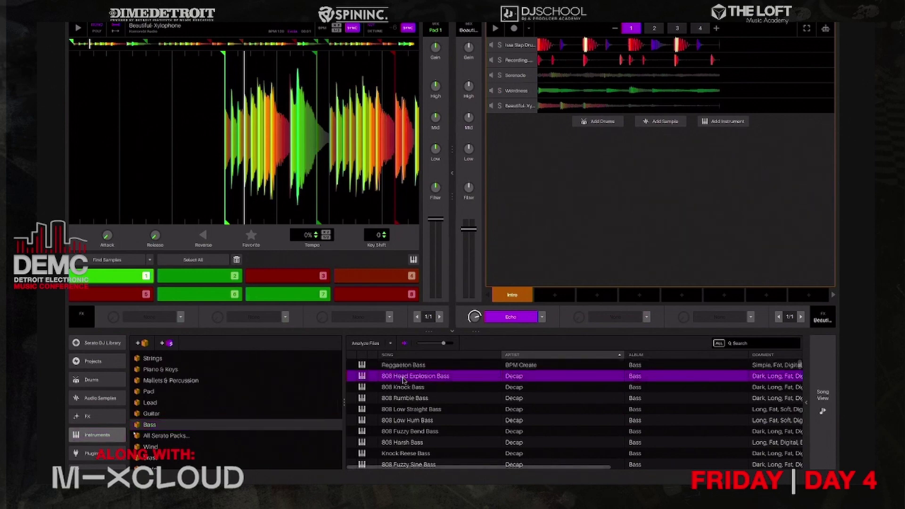
left_click_drag(404, 380, 571, 226)
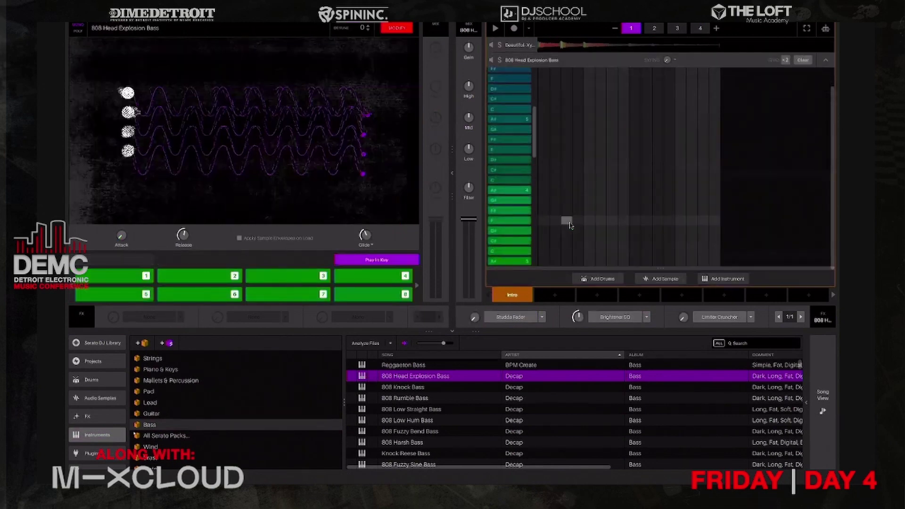
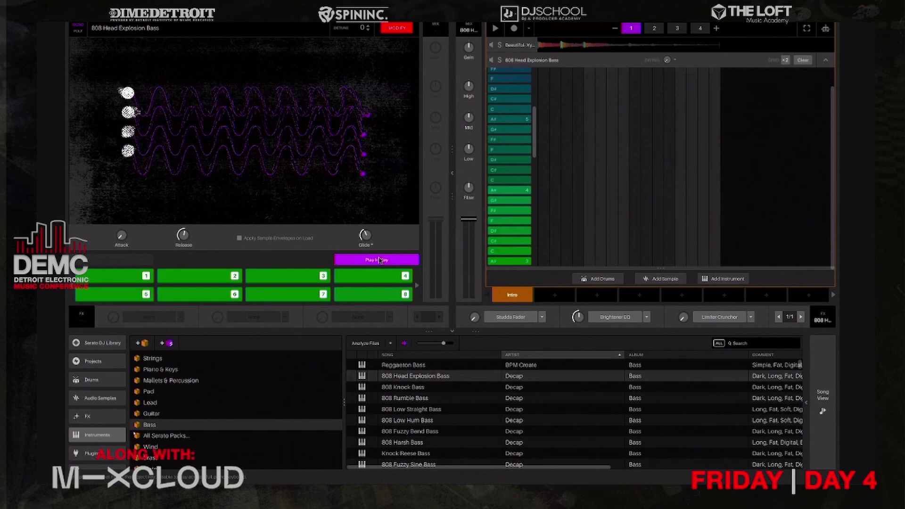
Try a few chromatic bass notes with Play In Key off, and restore Play In Key.
left_click(380, 260)
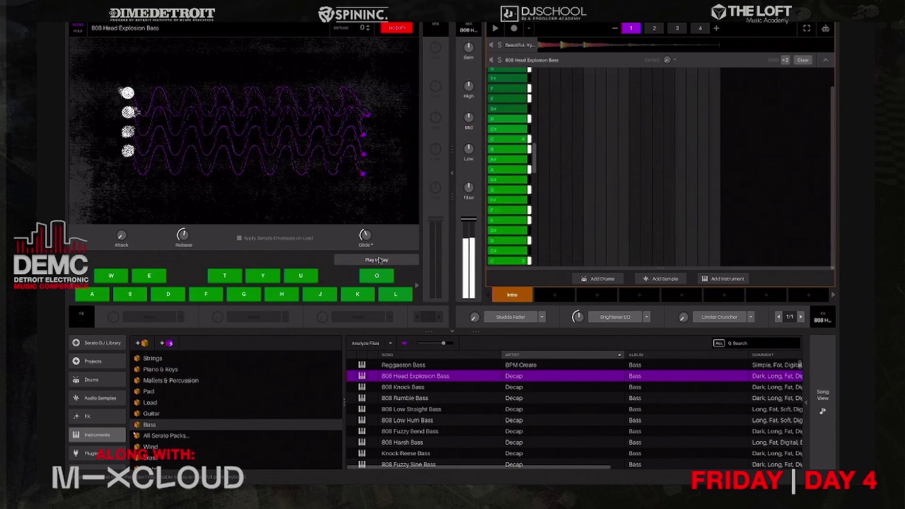
key("a")
key("w")
key("s")
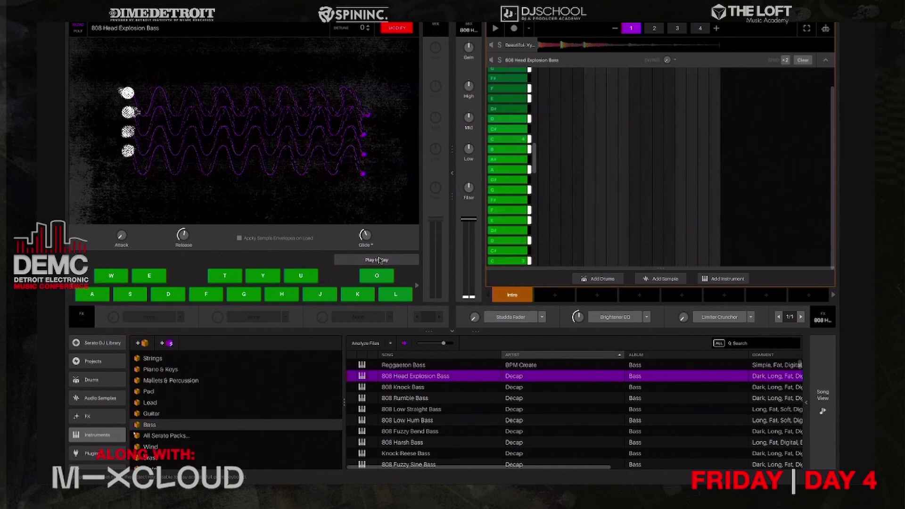
left_click(380, 260)
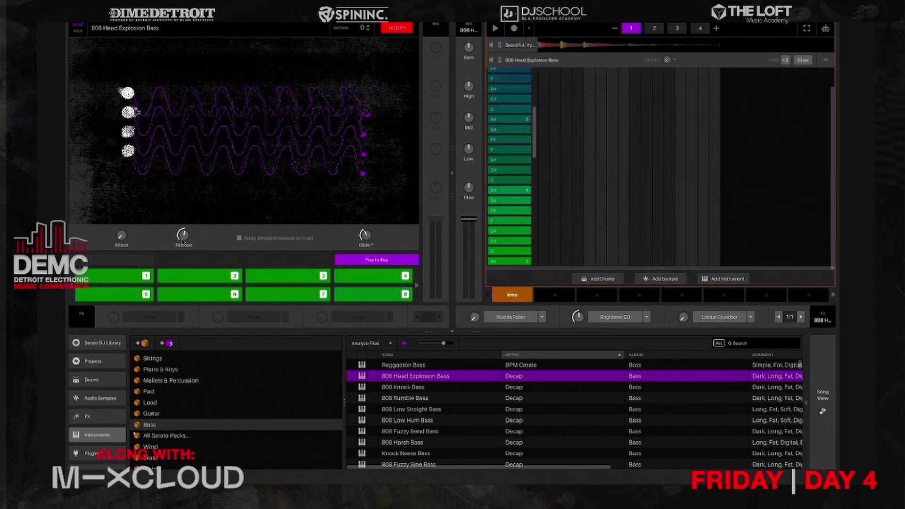
Set the bass's Glide to Off and play the sequence through into bar 4 to rehearse.
mouse_move(183, 235)
mouse_move(367, 235)
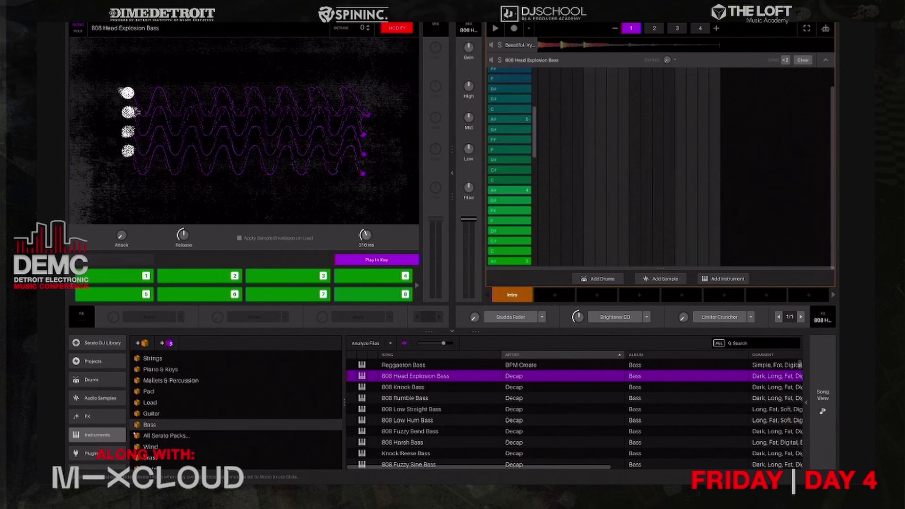
left_click_drag(366, 235, 366, 248)
key("space")
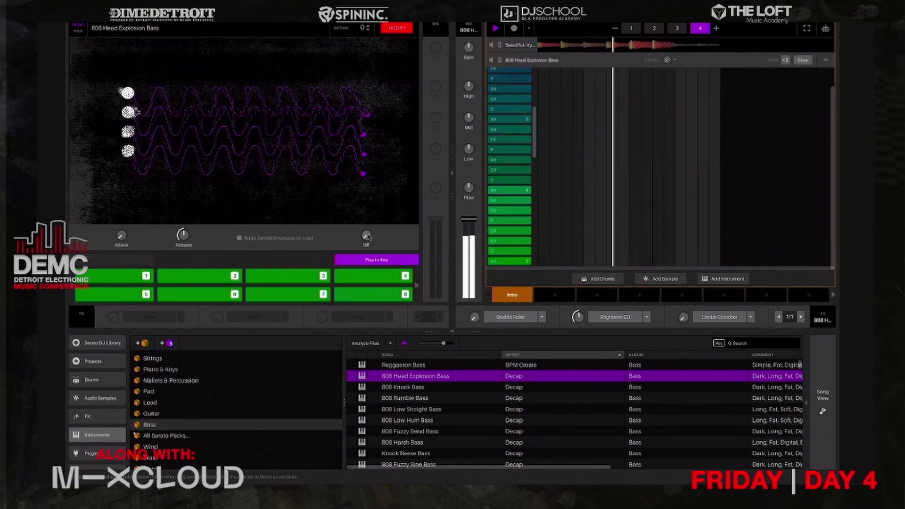
key("space")
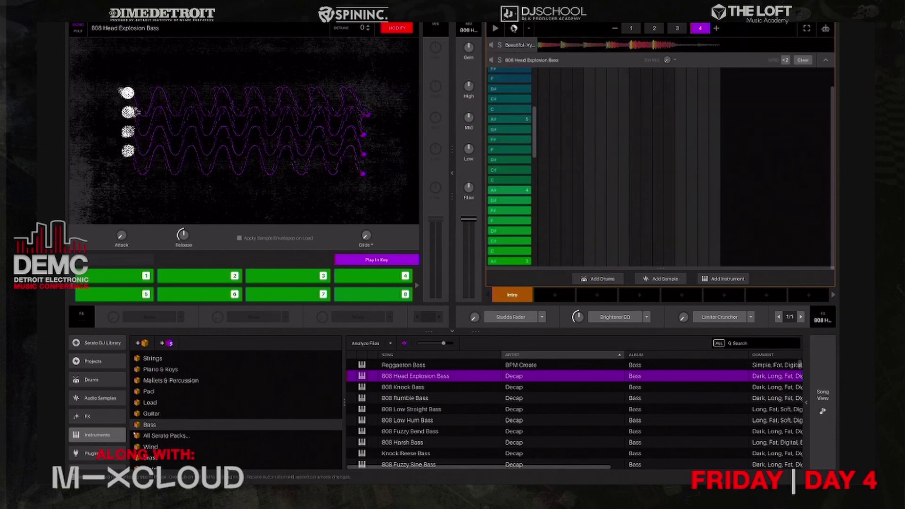
Record an 808 Head Explosion Bass line across all four bars, starting from bar 1.
left_click(515, 28)
left_click(632, 28)
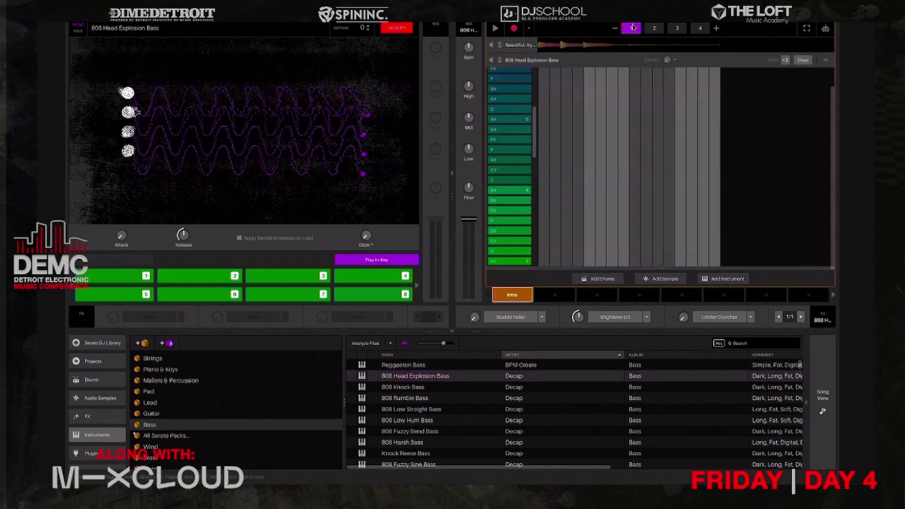
key("space")
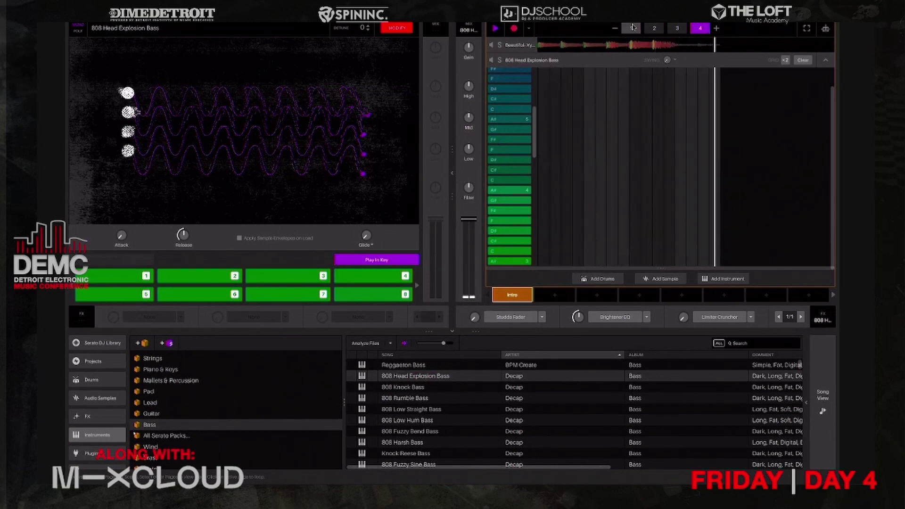
key("space")
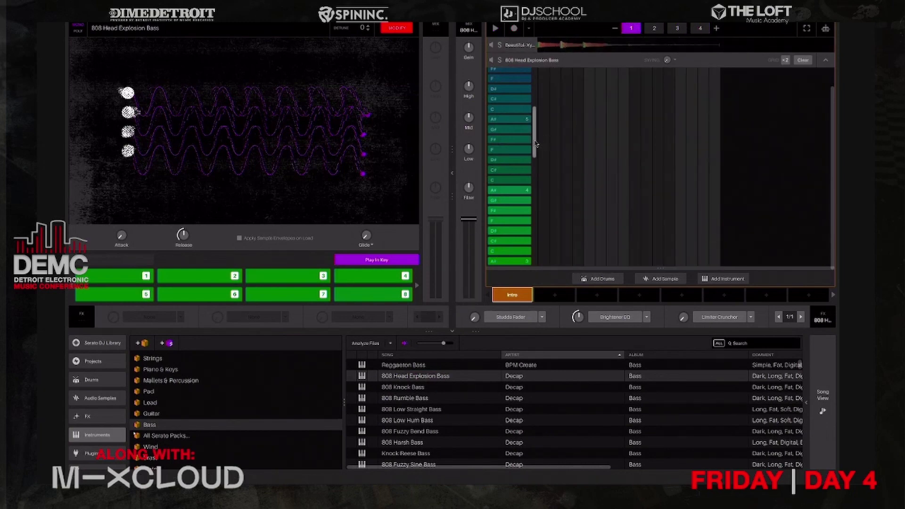
Select the three recorded A# bass notes in bar 4 and move them down together to G#.
left_click_drag(535, 142, 537, 187)
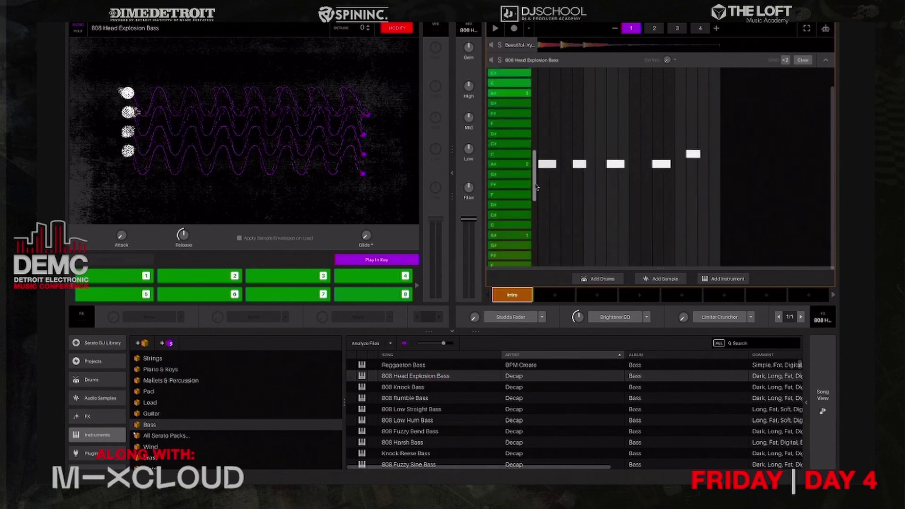
left_click(699, 28)
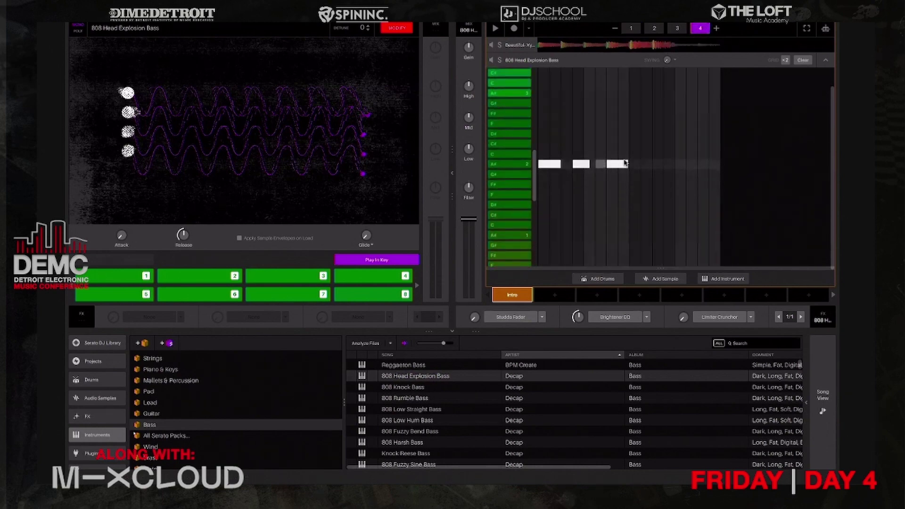
left_click(636, 165)
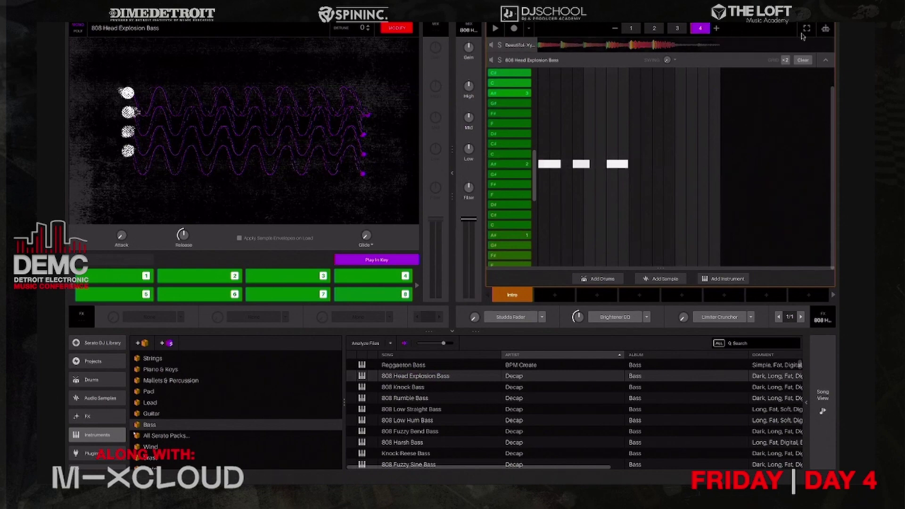
left_click_drag(653, 194, 564, 165)
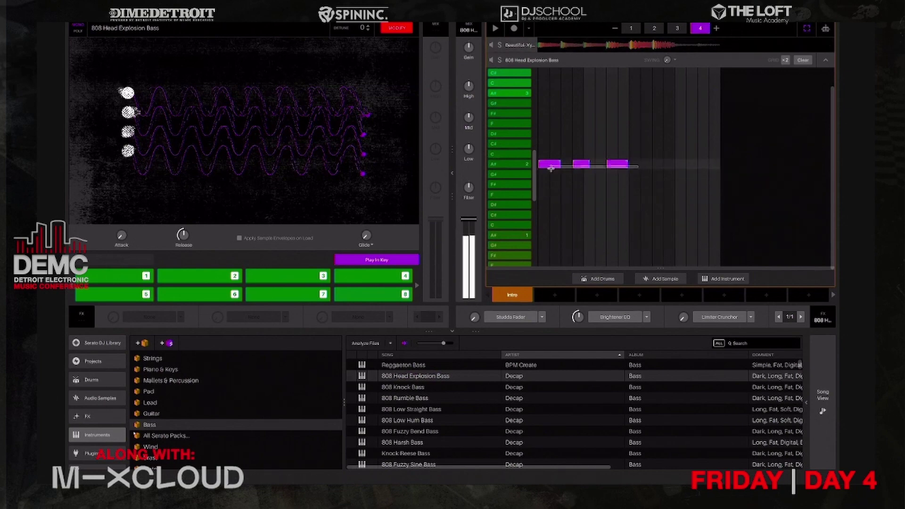
left_click(580, 167)
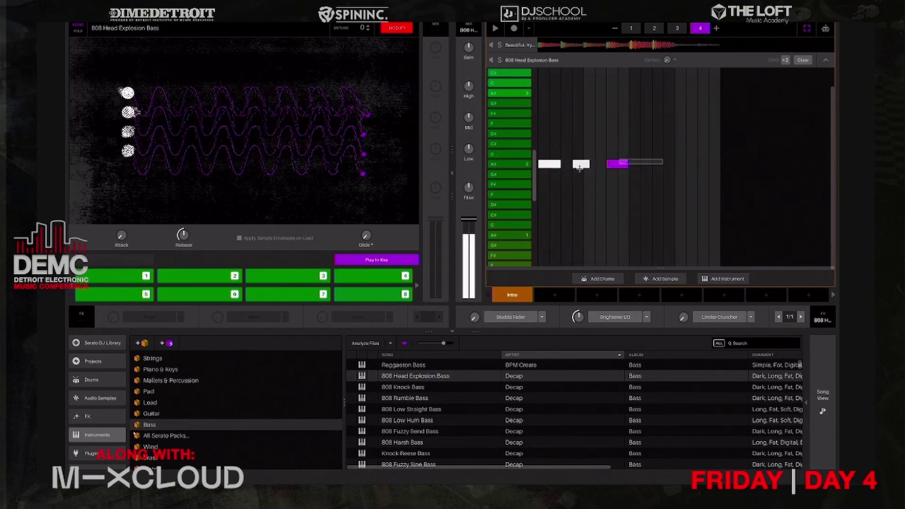
left_click_drag(548, 166, 547, 176)
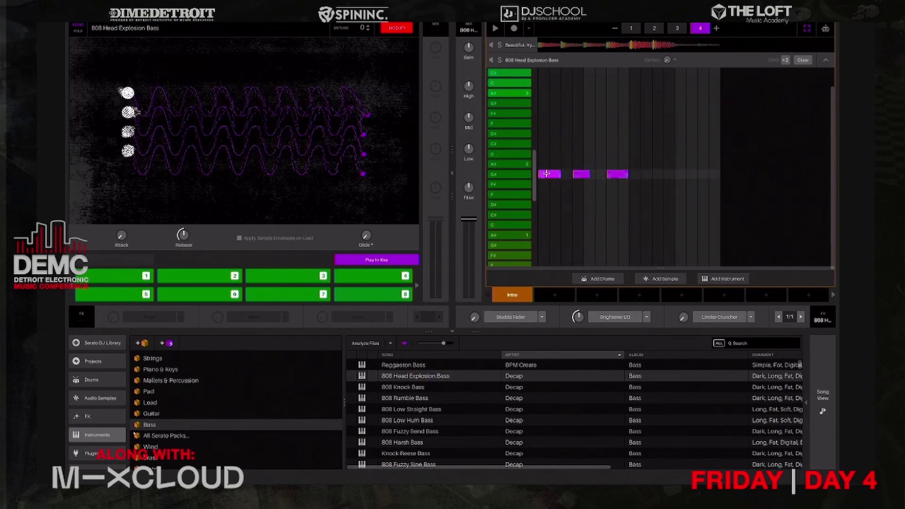
Play back the bassline and delete bar 1's fourth A# note and its C note near the bar's end.
key("space")
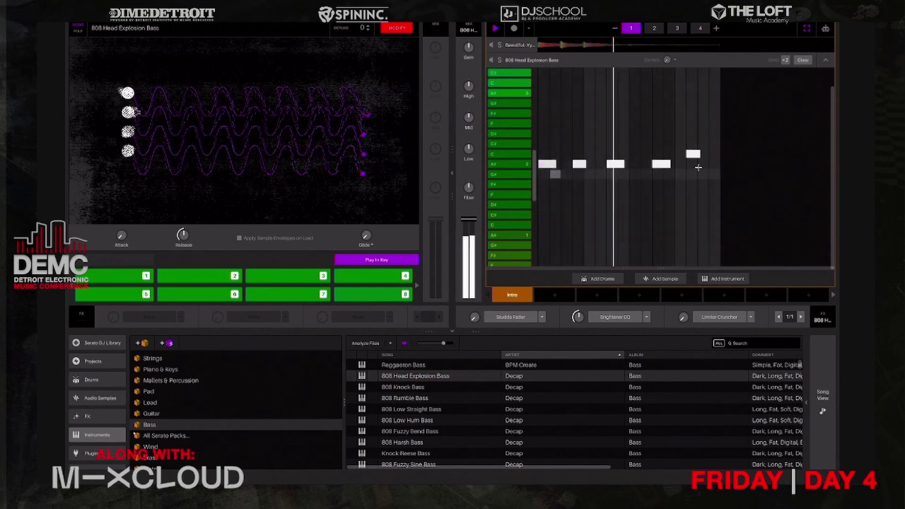
left_click(663, 164)
key("space")
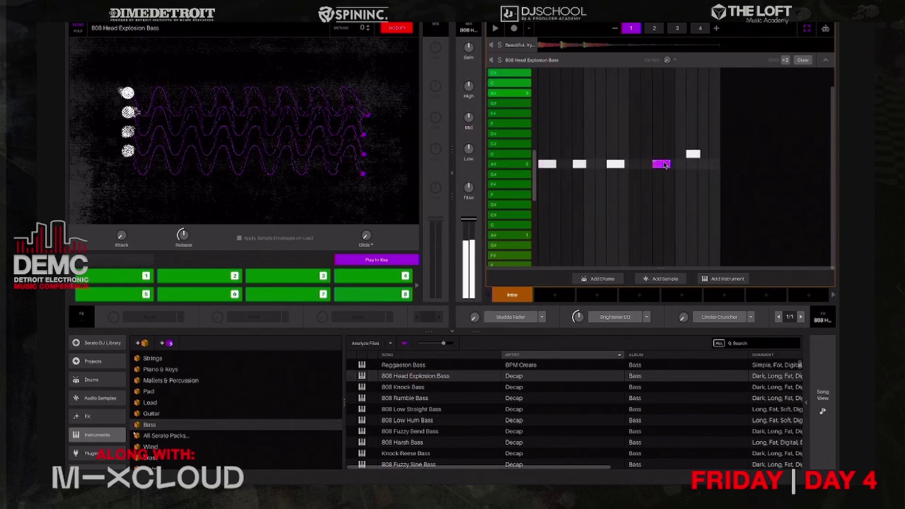
left_click(664, 164)
key("space")
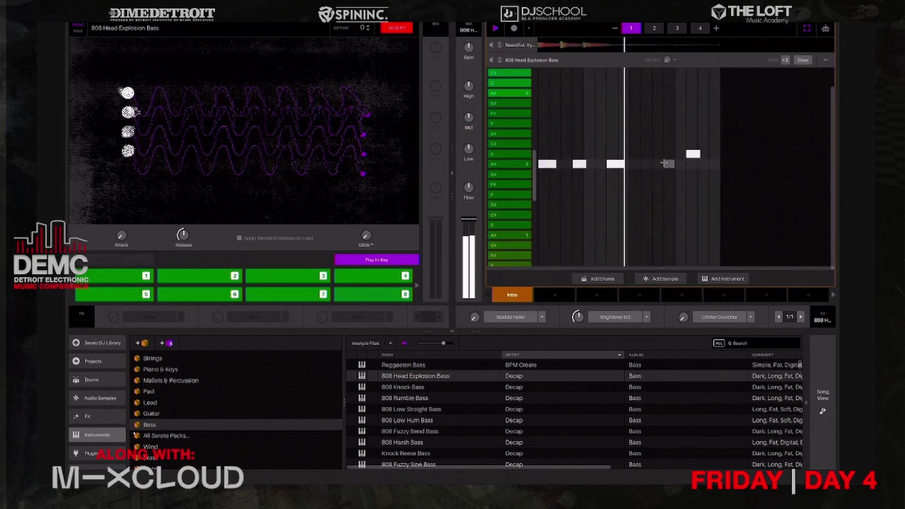
key("space")
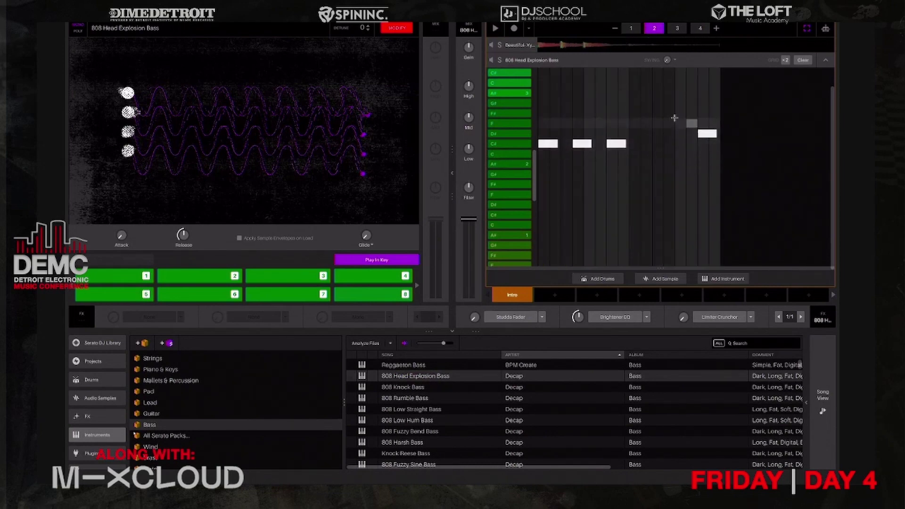
key("space")
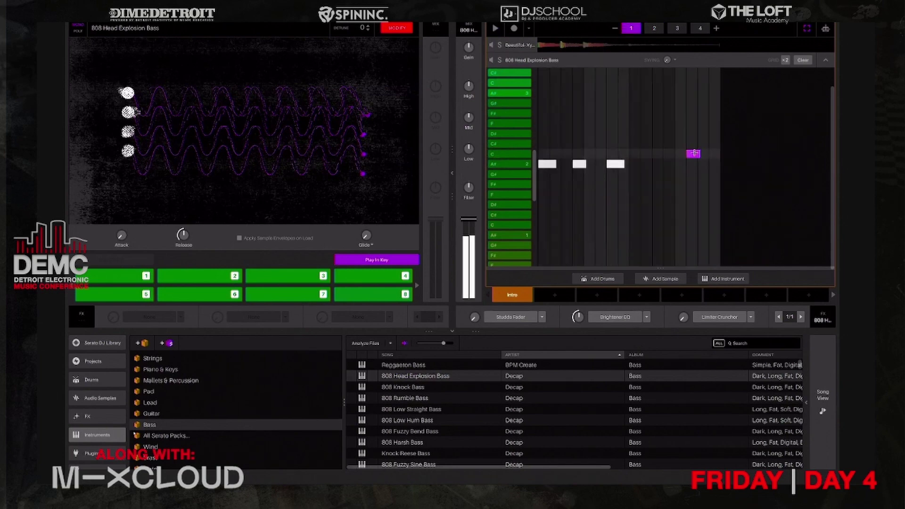
left_click(695, 153)
key("space")
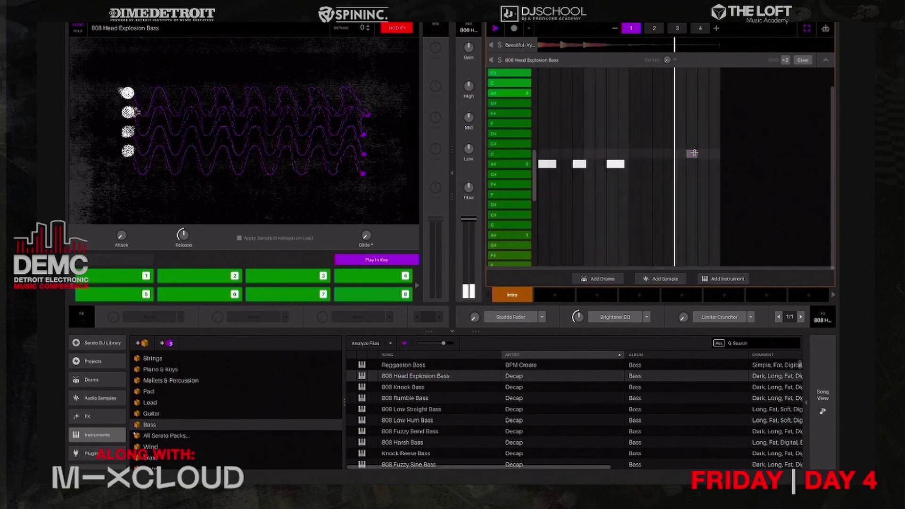
Play the bassline through to bar 4, selecting bar 2's D# note on the way, and check bar 4's first two G# notes.
left_click(707, 134)
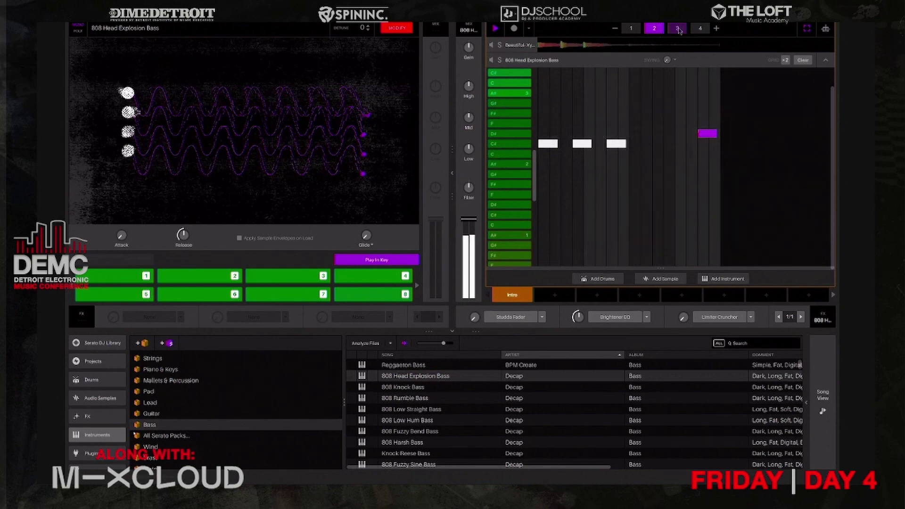
left_click(701, 28)
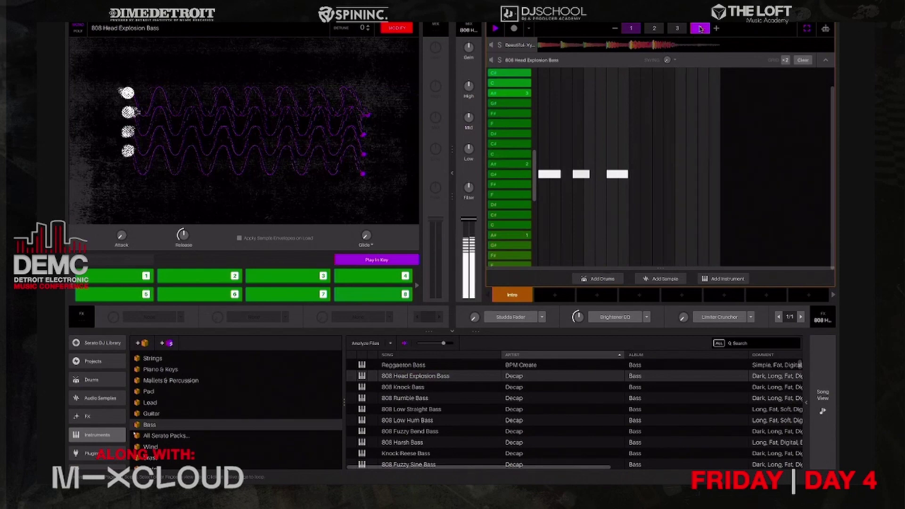
key("space")
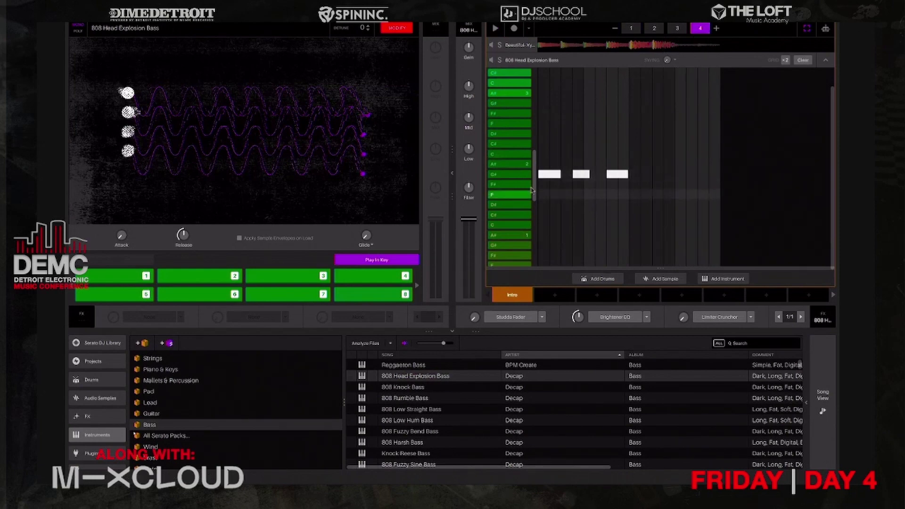
left_click(558, 174)
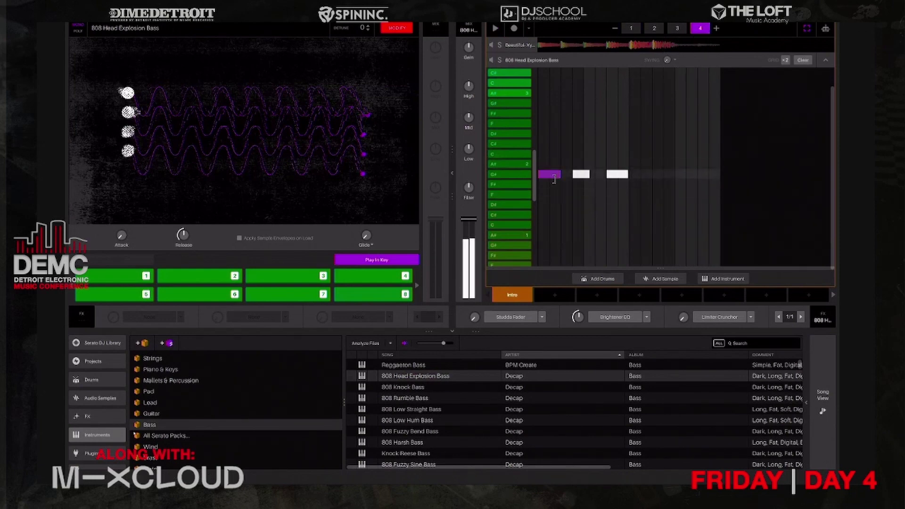
left_click(588, 174)
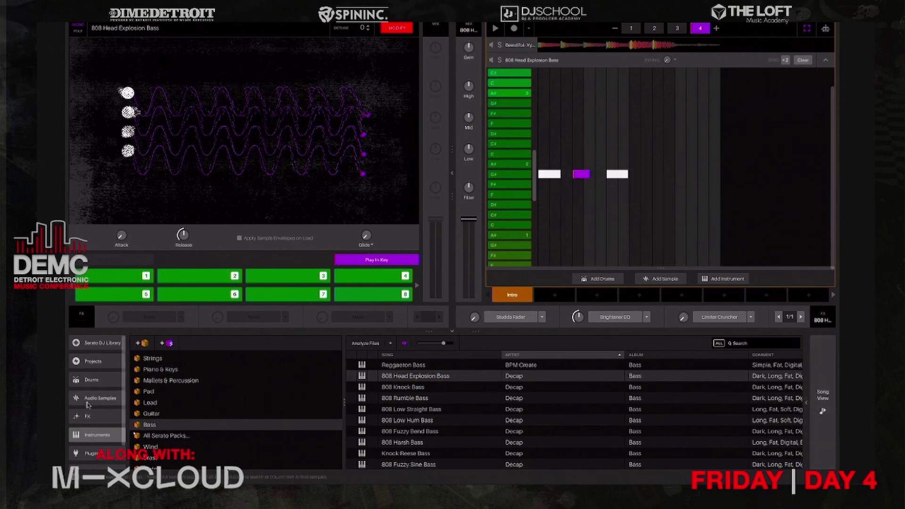
Search the instrument plugins for "piano" and add Arturia's Piano V2 VST as a new track in the sequence.
scroll(88, 404, "down", 2)
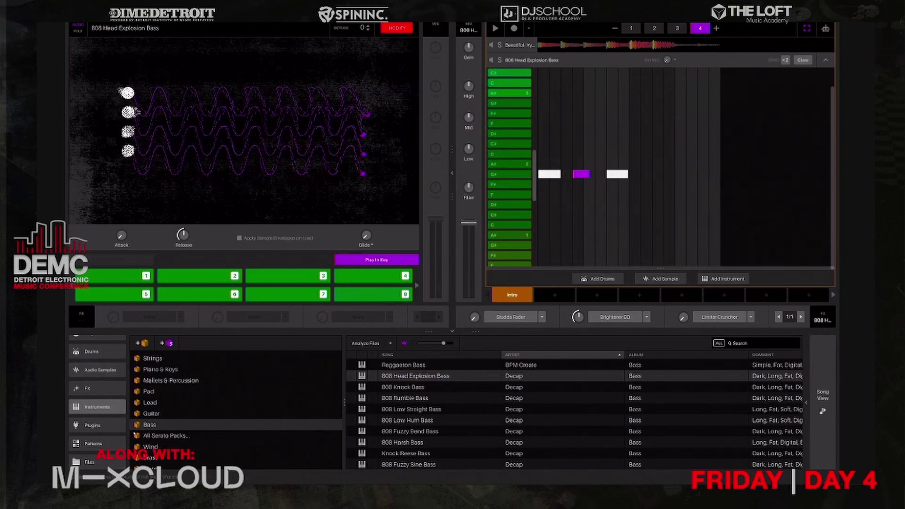
left_click(93, 426)
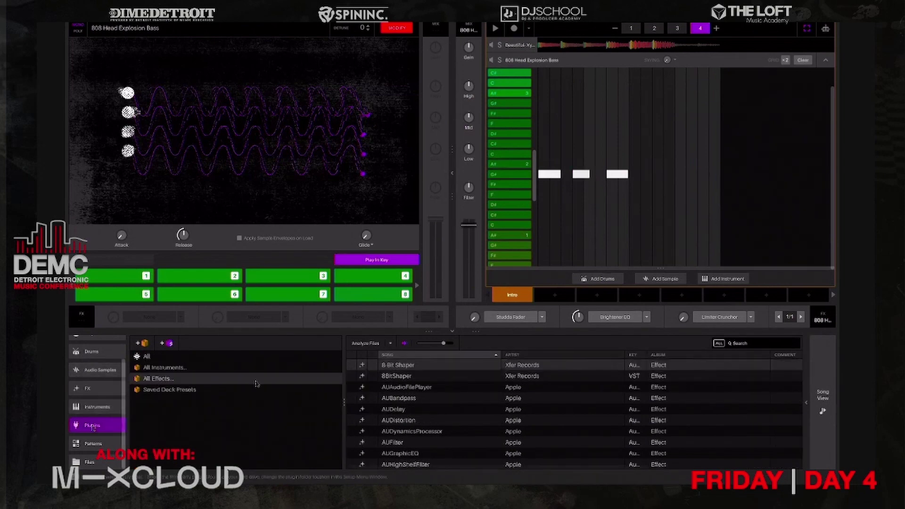
left_click(188, 367)
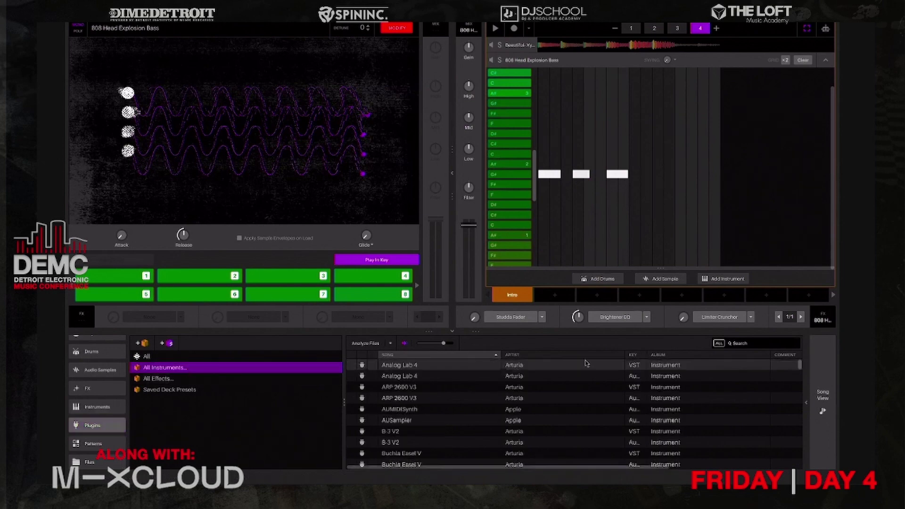
left_click(748, 344)
type("piano")
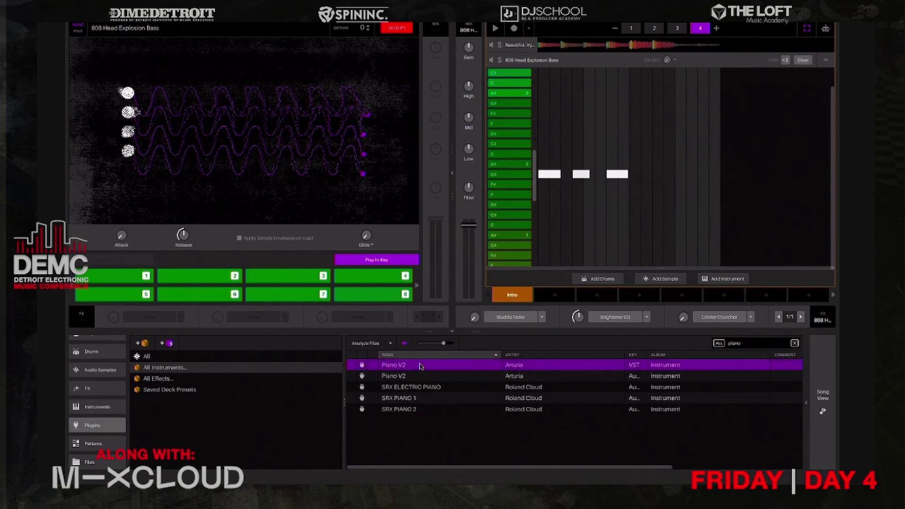
left_click_drag(435, 365, 541, 282)
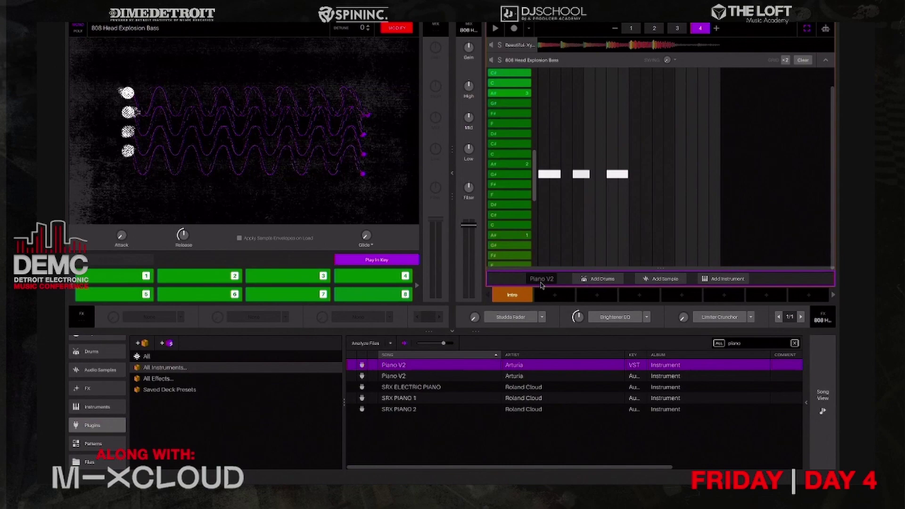
left_click_drag(541, 284, 541, 284)
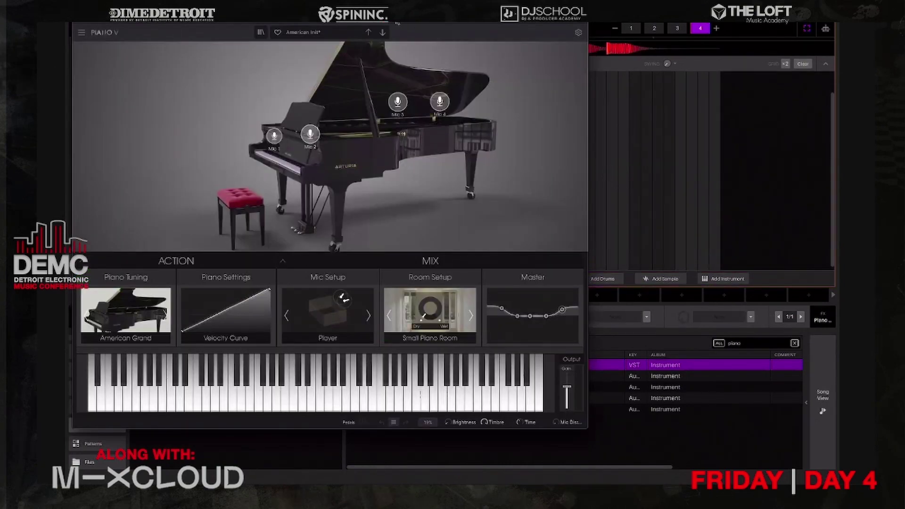
Move the Piano V2 window clear of the sequencer and turn on Auto Chord with 3 notes.
left_click_drag(398, 22, 642, 24)
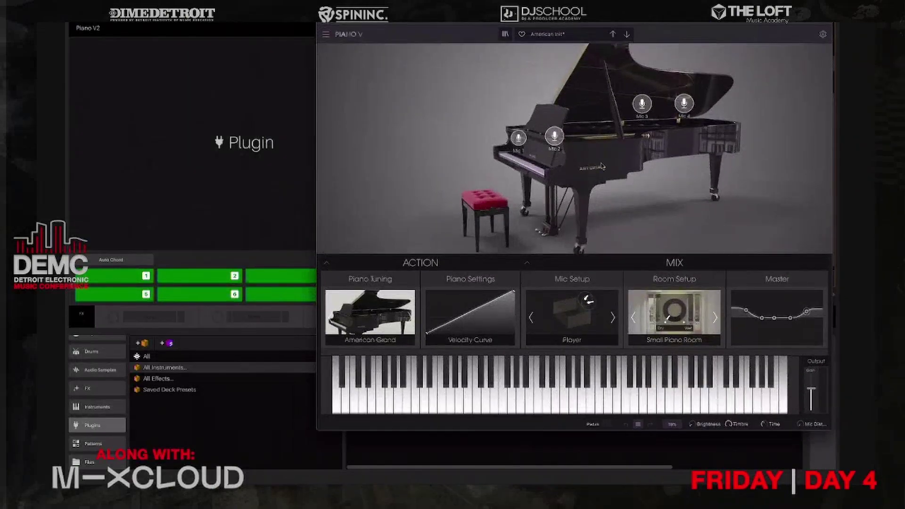
left_click_drag(602, 166, 578, 288)
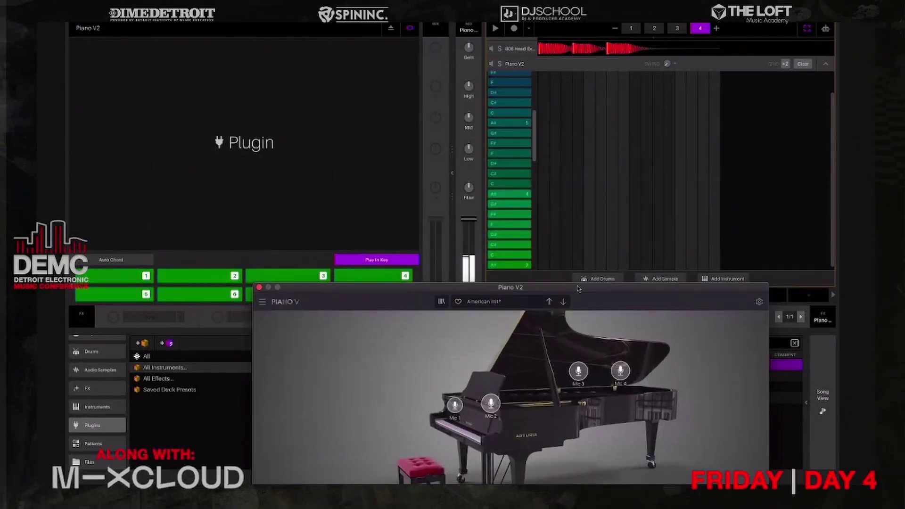
left_click(120, 263)
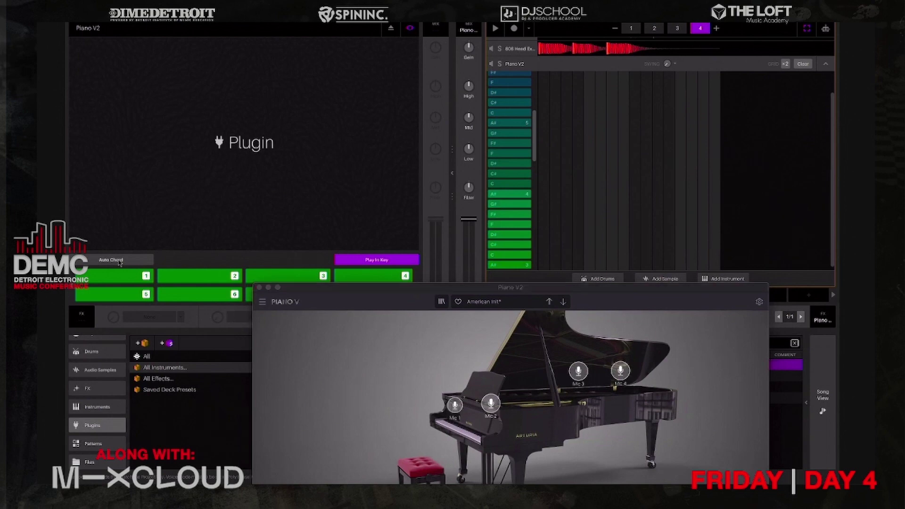
left_click(119, 262)
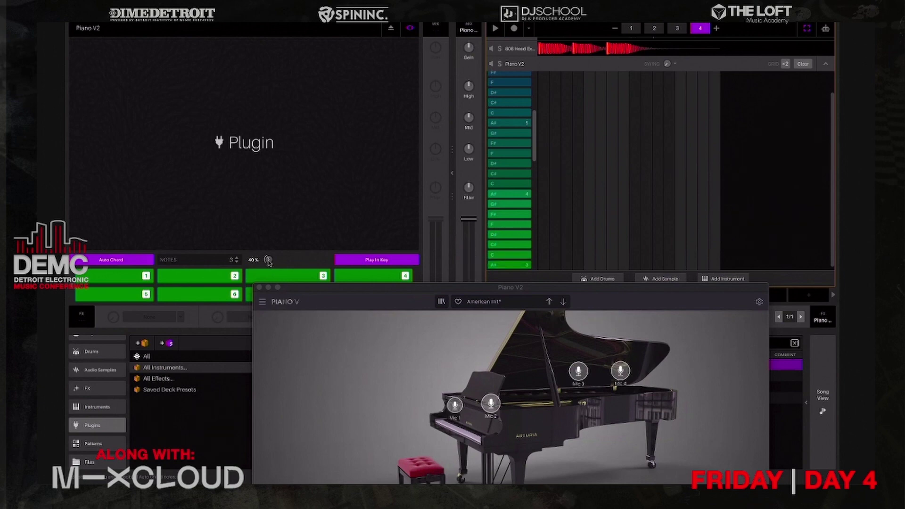
Rehearse over the beat from bar 1, then record sustained three-note piano chords with Auto Chord.
left_click(626, 31)
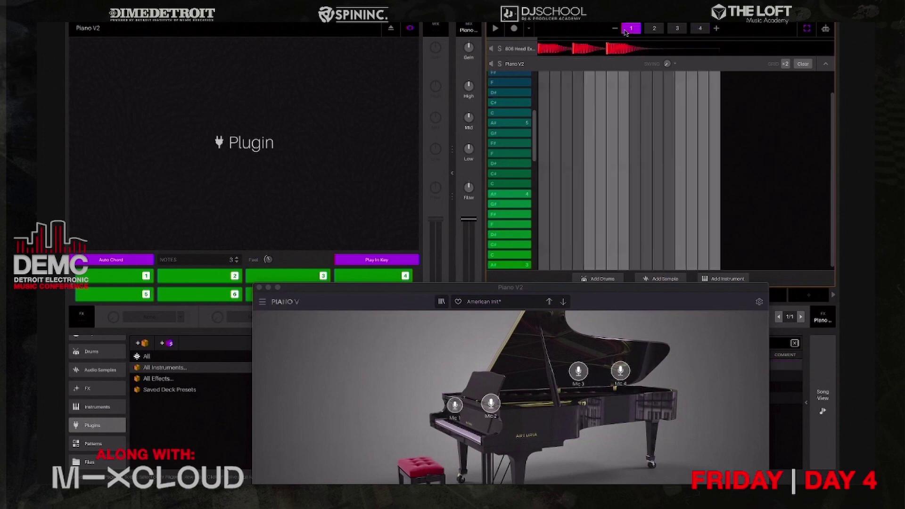
key("space")
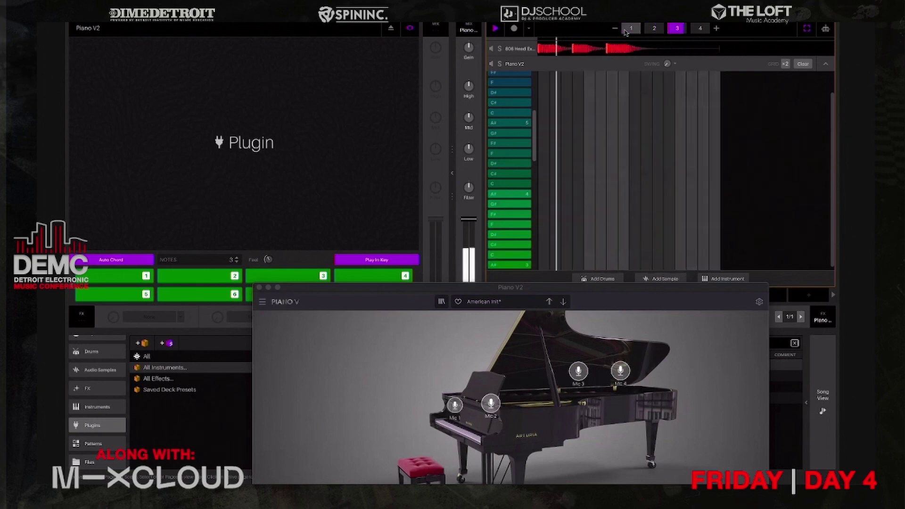
key("space")
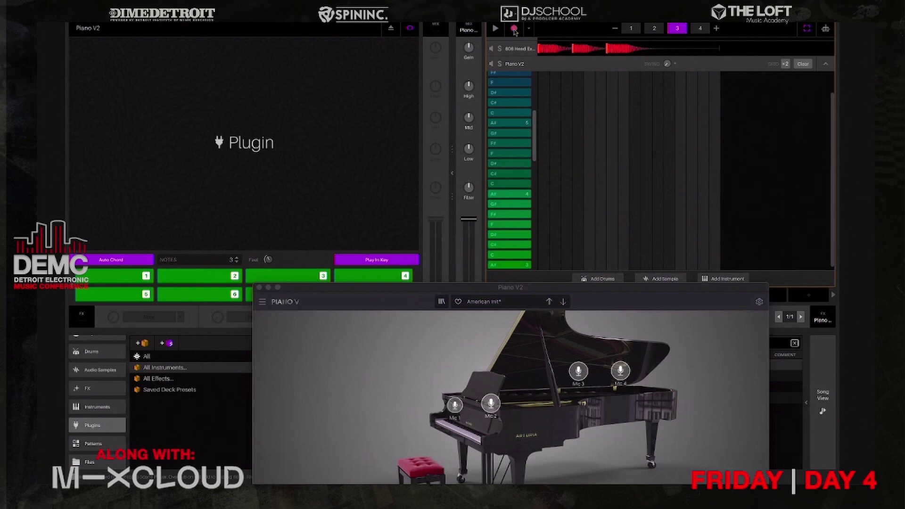
key("space")
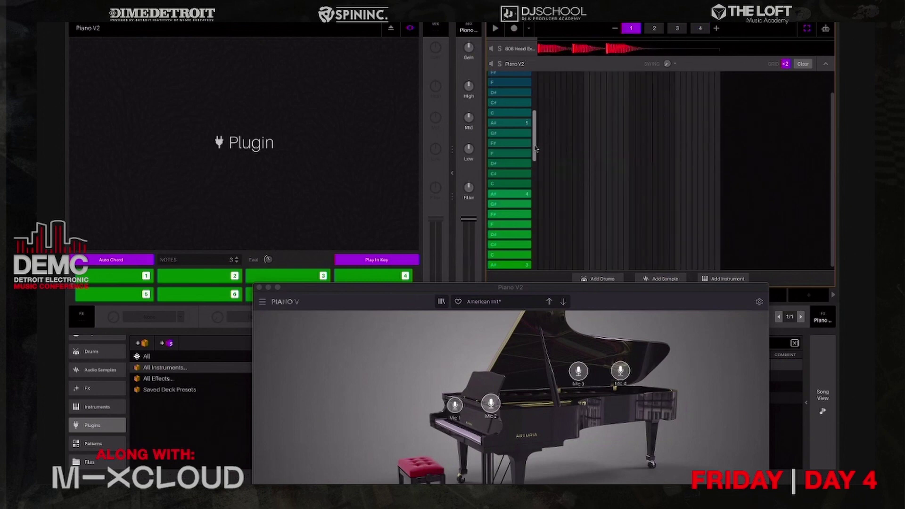
Move the top F note of the piano chord in bar 4 up to G#.
left_click_drag(536, 148, 537, 184)
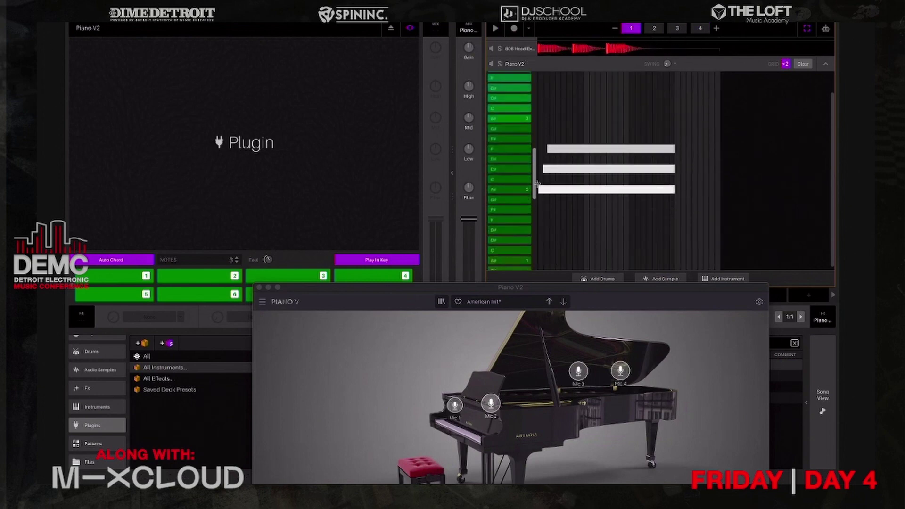
left_click(700, 29)
left_click(600, 148)
left_click_drag(600, 141, 600, 132)
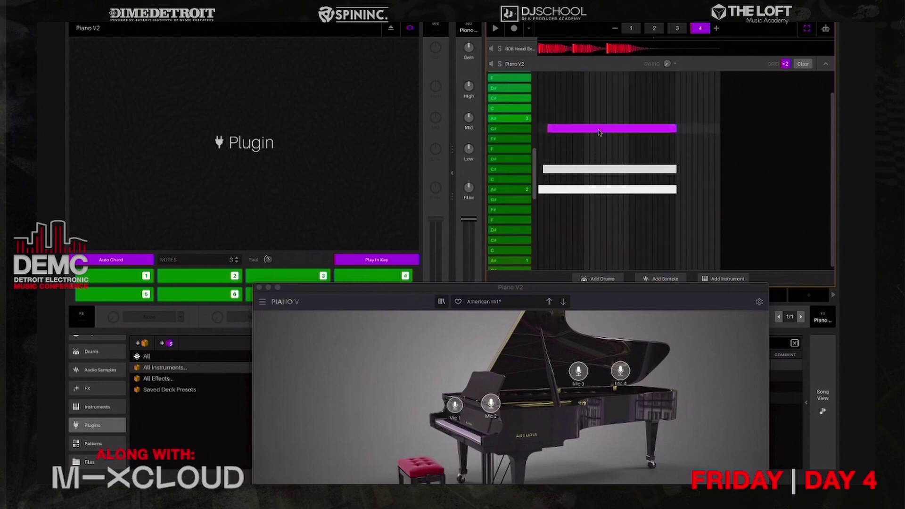
Raise the piano channel's gain to about +3.8 dB during playback, then close the Piano V2 window.
key("space")
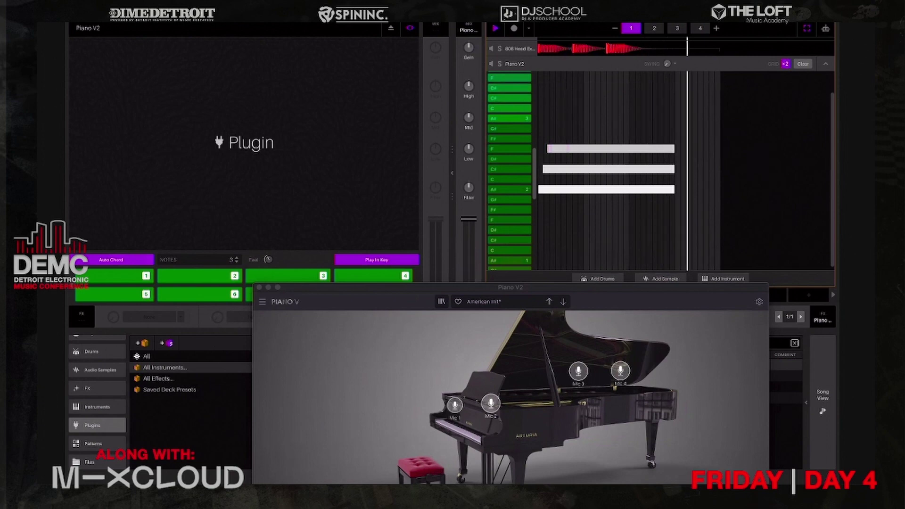
left_click_drag(468, 47, 468, 43)
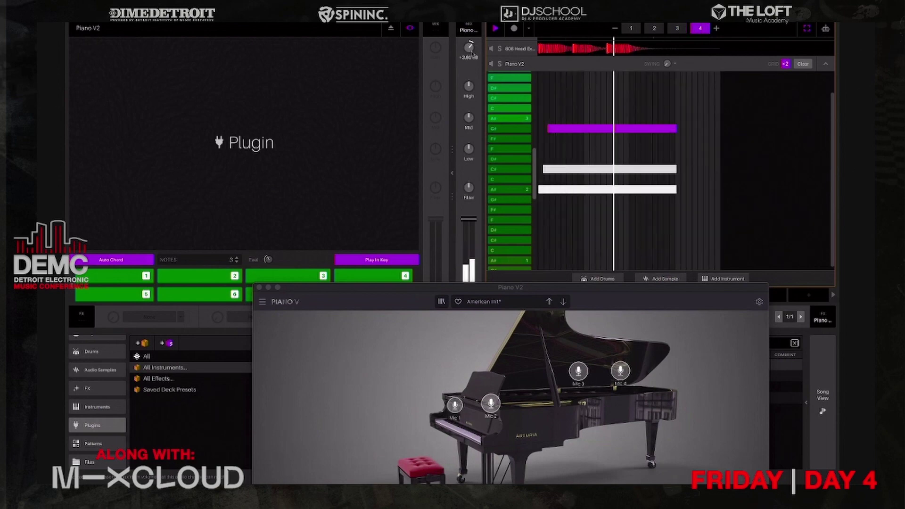
key("space")
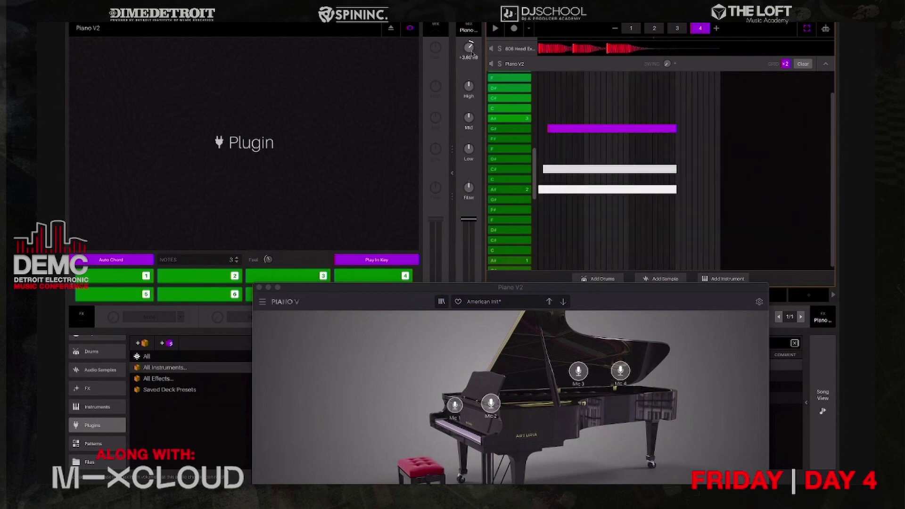
left_click(259, 287)
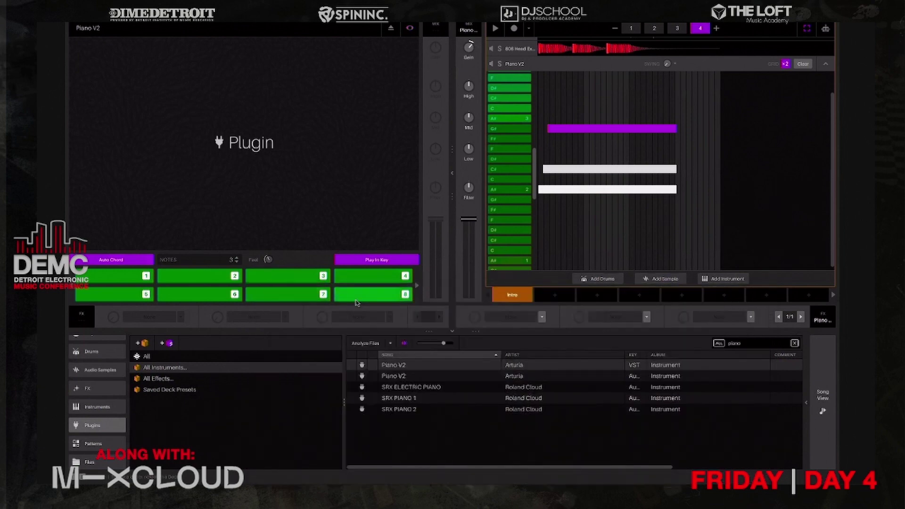
Create Scenes 2, 3, 4 and 5 as successive copies starting from the Intro scene.
mouse_move(548, 299)
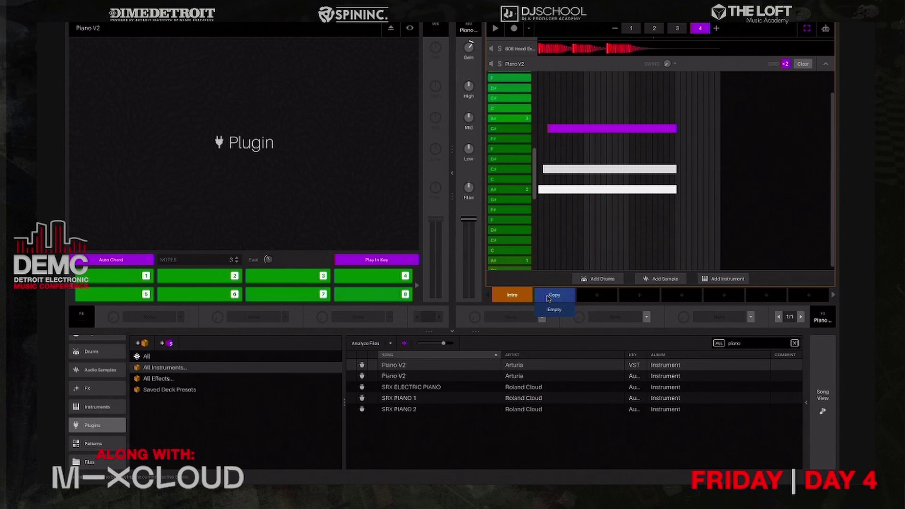
left_click(513, 295)
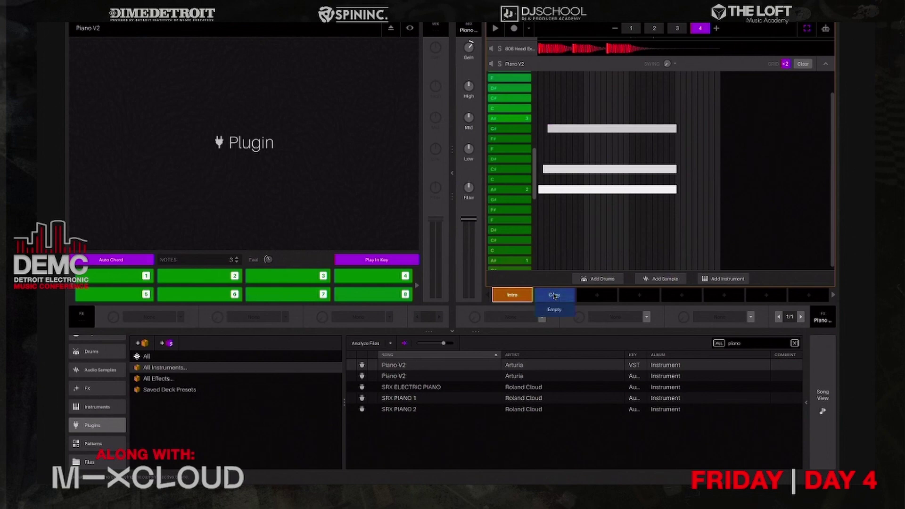
left_click(555, 296)
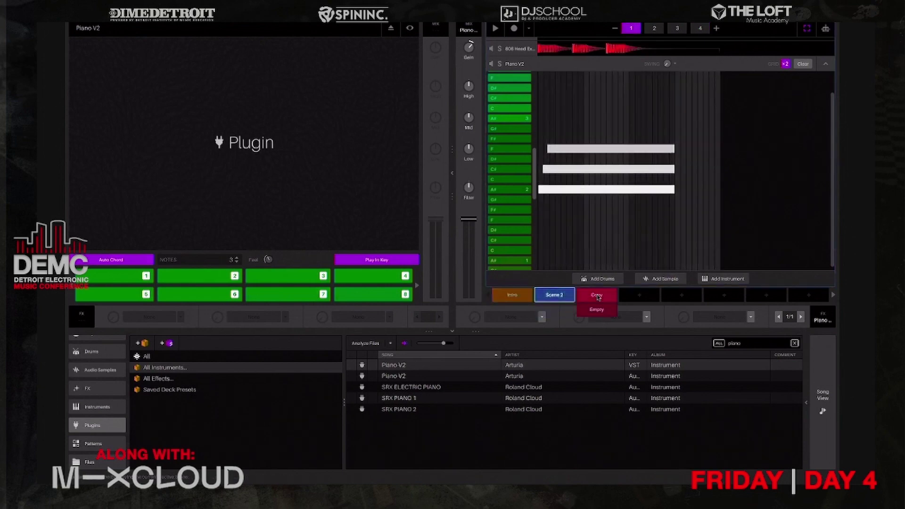
left_click(597, 296)
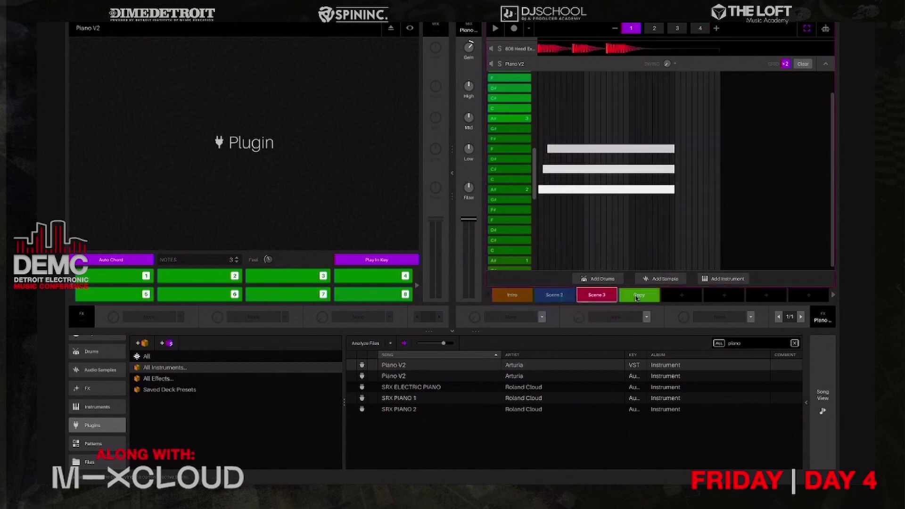
left_click(637, 297)
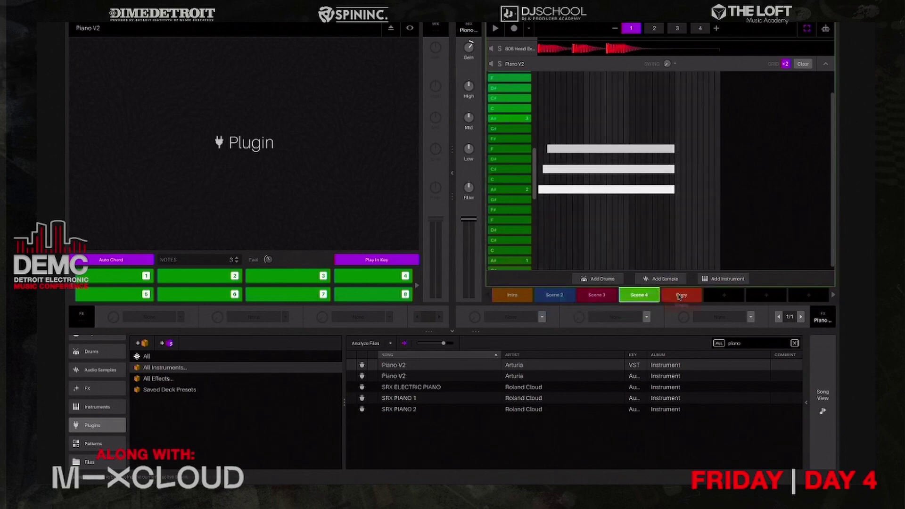
left_click(680, 296)
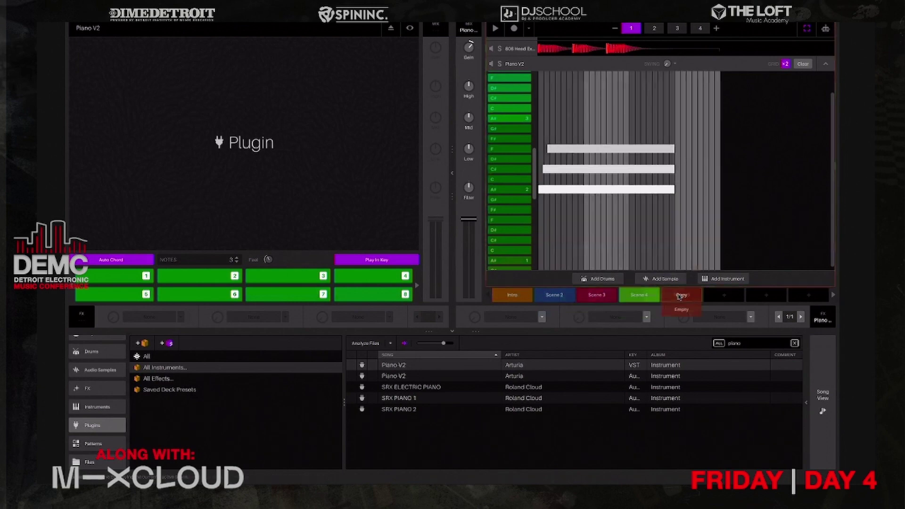
Return to the Intro scene, collapse the Piano V2 note editor, and briefly expand and collapse the 808 Head Explosion Bass track.
left_click(520, 300)
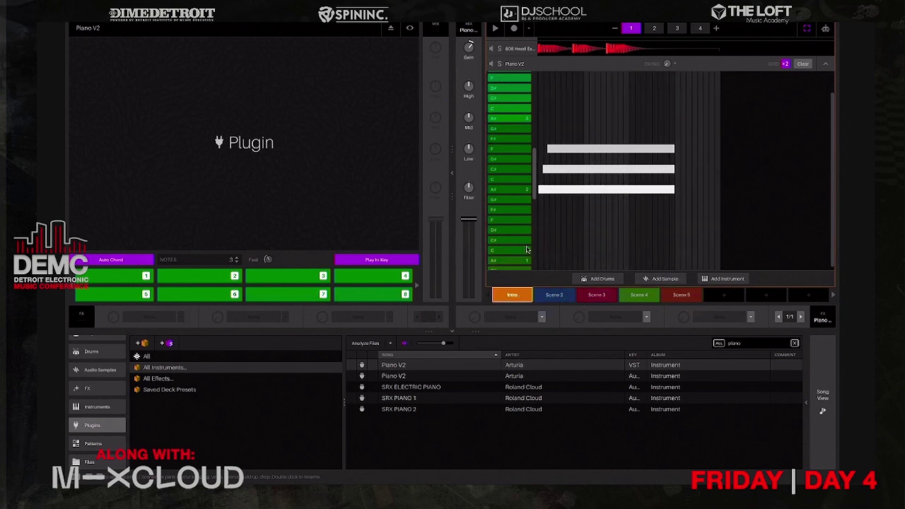
left_click(803, 64)
left_click(826, 64)
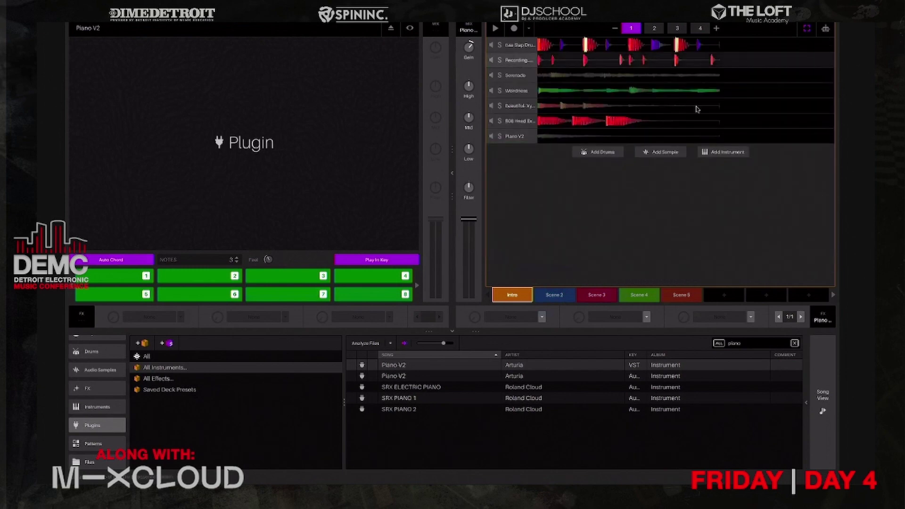
left_click(521, 122)
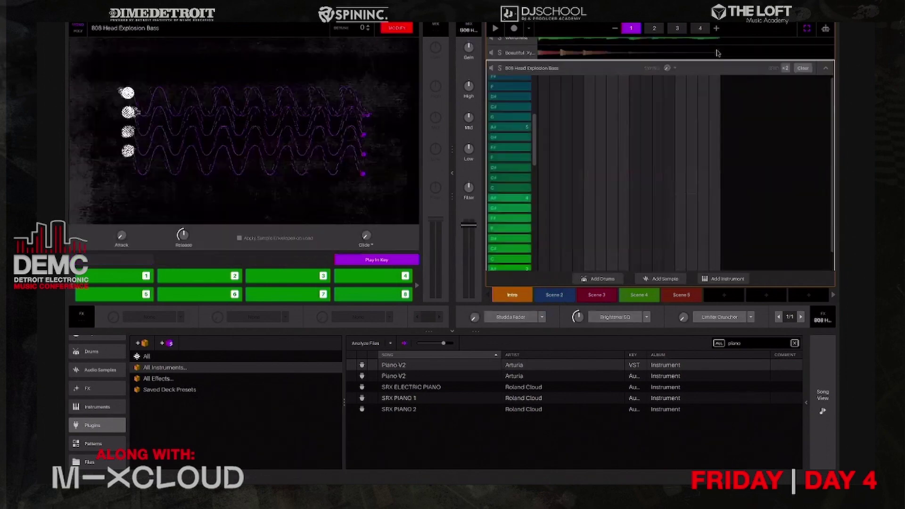
left_click(825, 63)
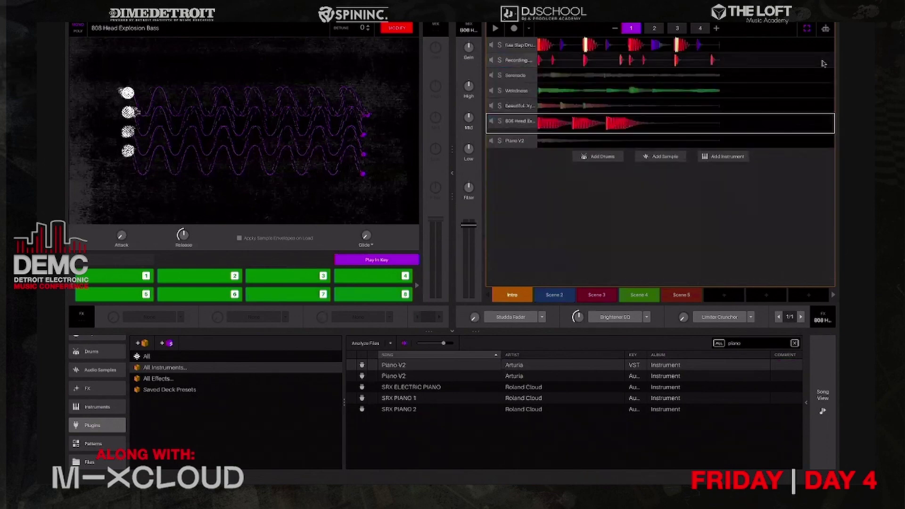
In the Intro scene, clear the Beautiful Xylophone and Serenade patterns, check Weirdness without changing it, and play back the scene.
left_click(525, 106)
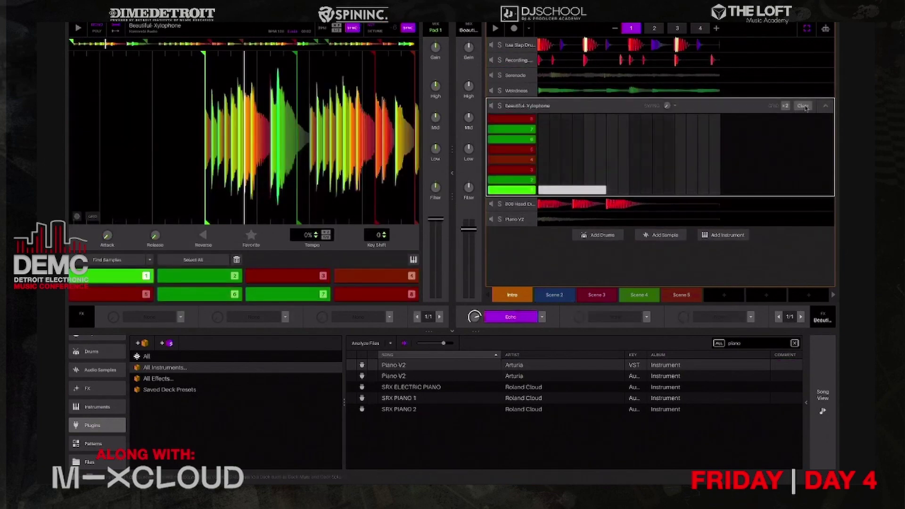
left_click(826, 106)
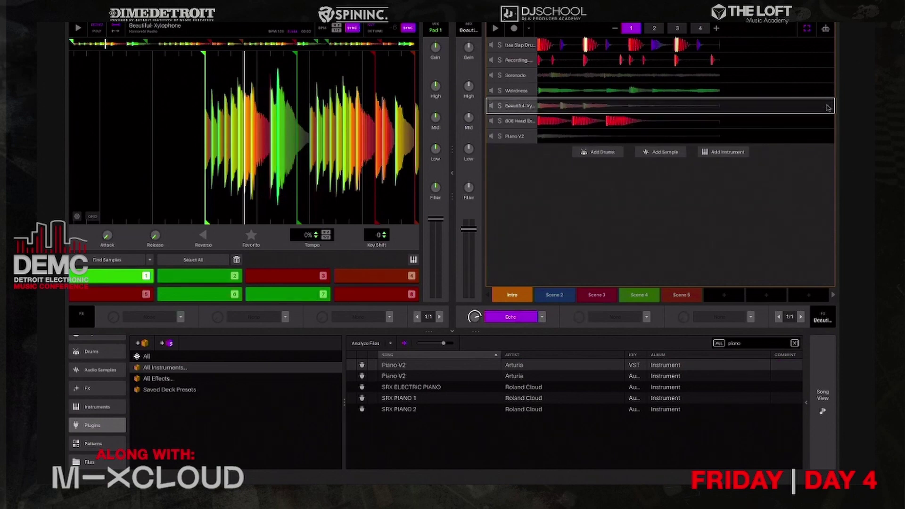
left_click(522, 94)
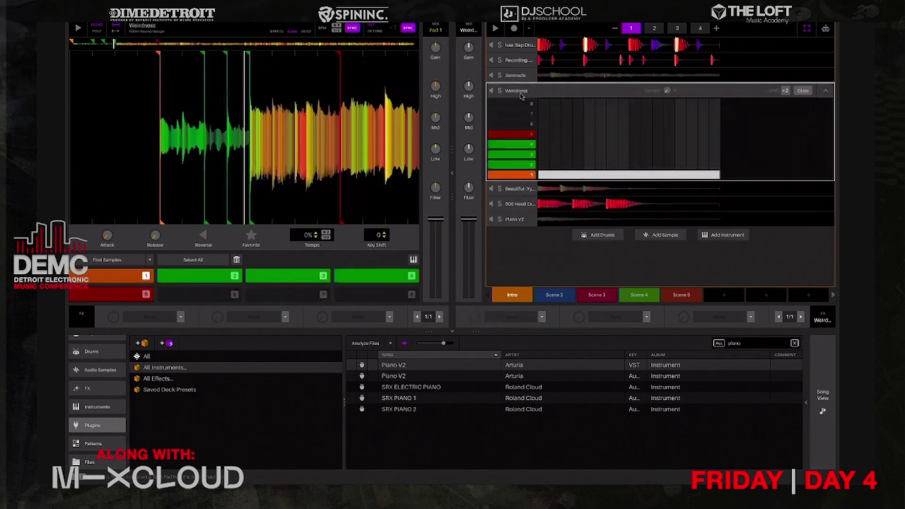
left_click(827, 91)
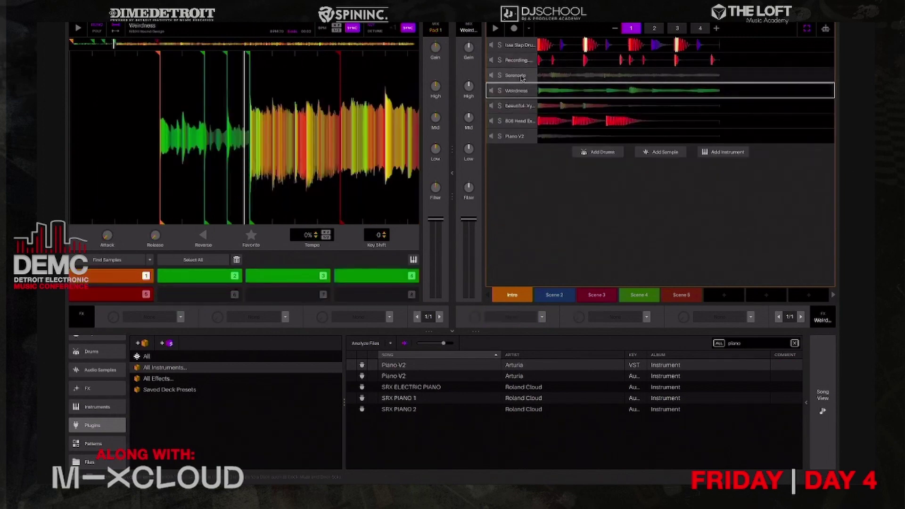
left_click(522, 77)
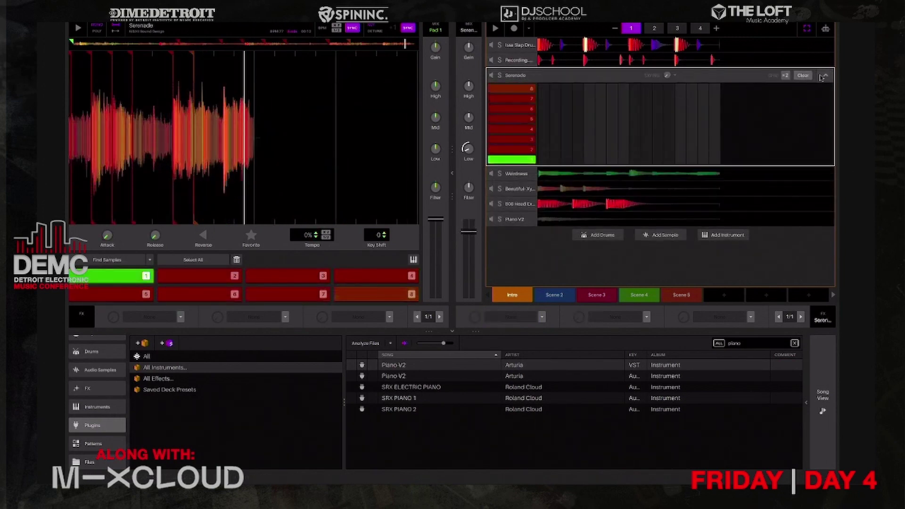
left_click(823, 76)
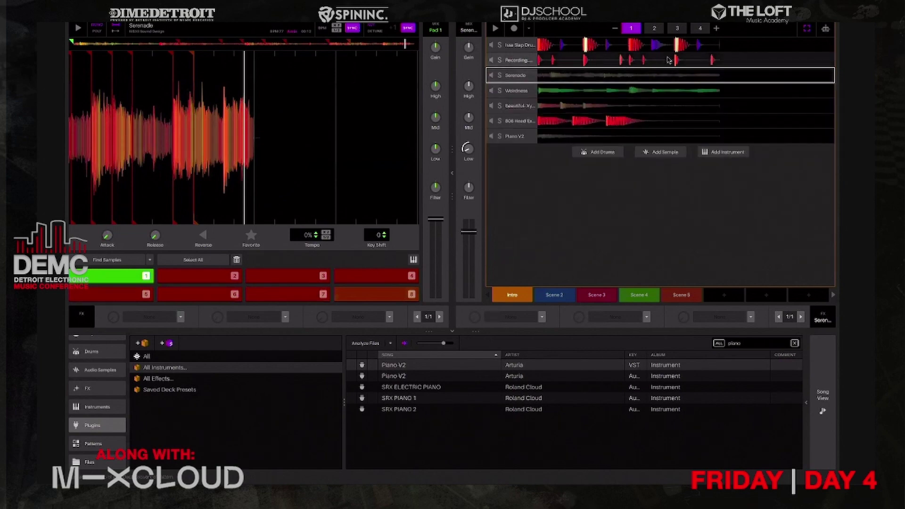
key("space")
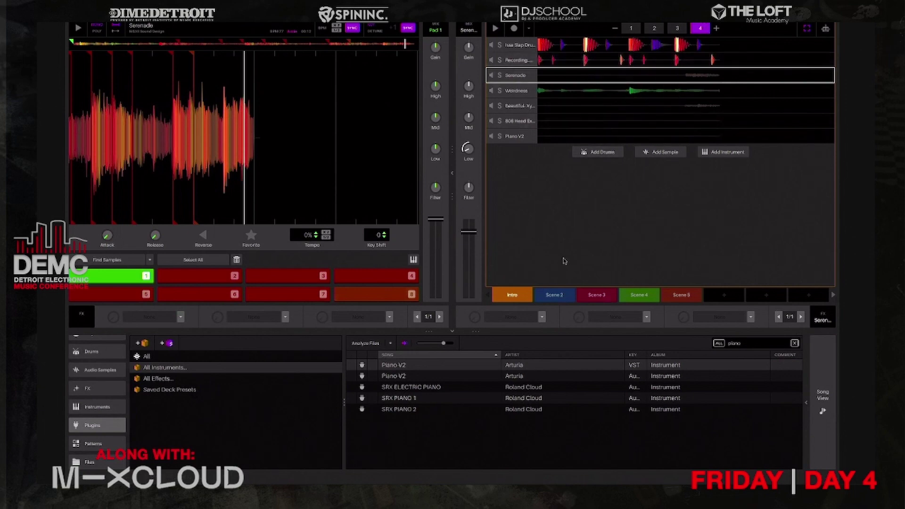
Select Scene 2 and clear its Piano V2, Beautiful Xylophone and Serenade patterns, collapsing each track.
left_click(562, 295)
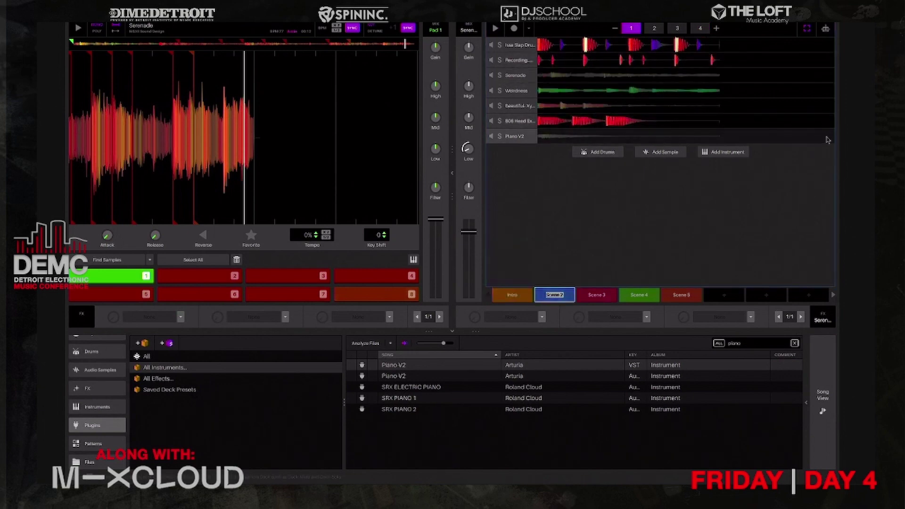
left_click(828, 140)
left_click(824, 63)
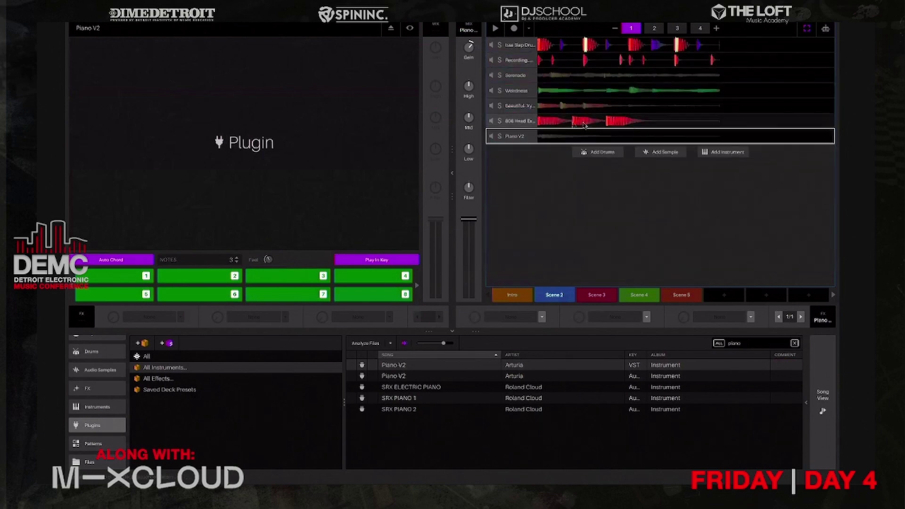
left_click(516, 107)
left_click(825, 106)
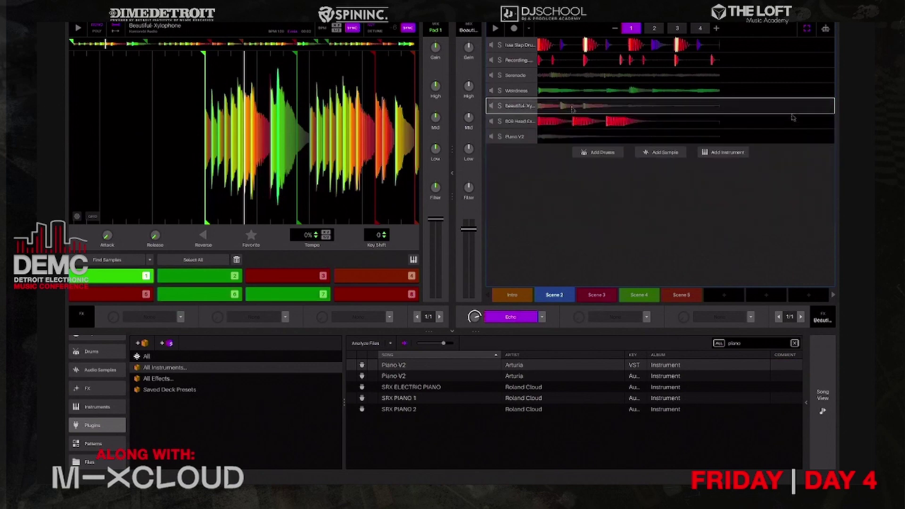
left_click(525, 76)
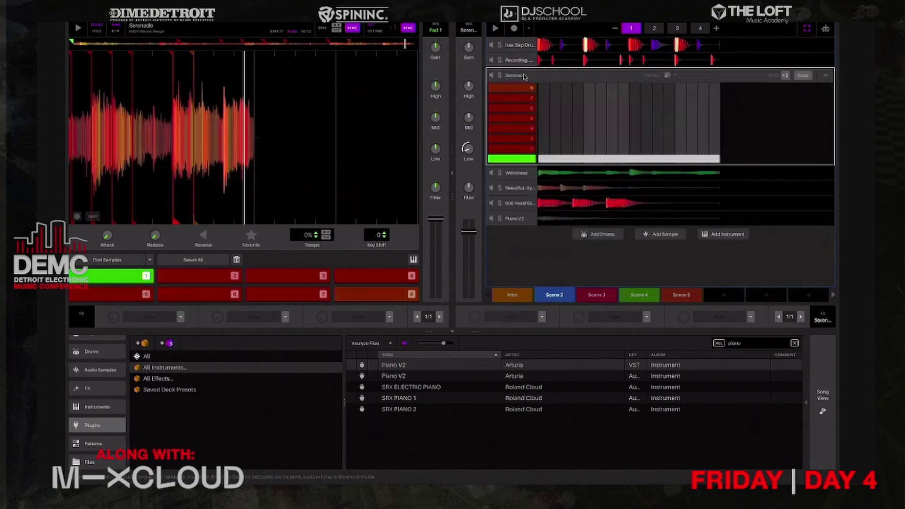
left_click(826, 75)
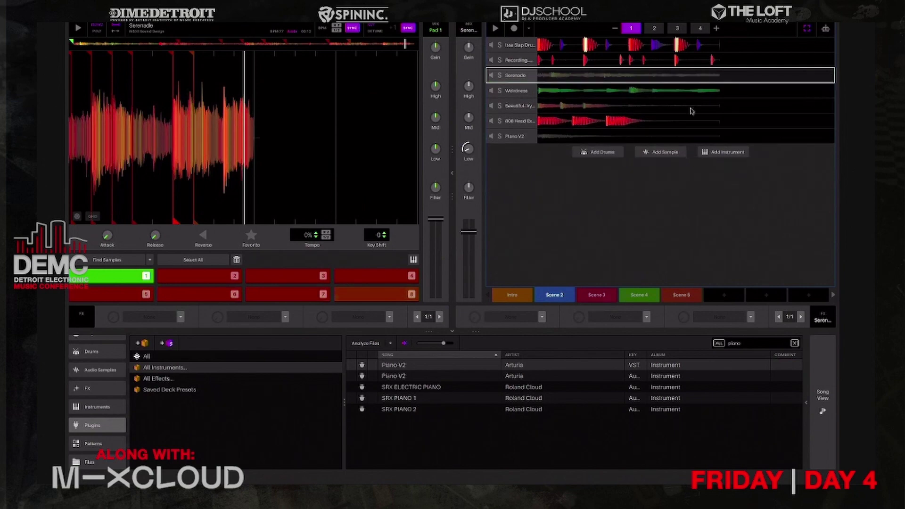
Select Scene 3, clear its Piano V2 and Beautiful Xylophone patterns, and audition the scene.
left_click(585, 295)
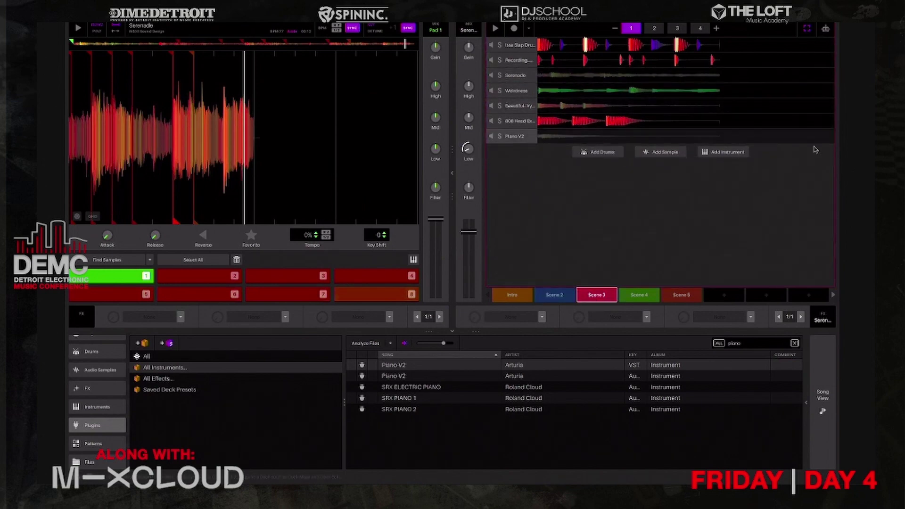
left_click(823, 141)
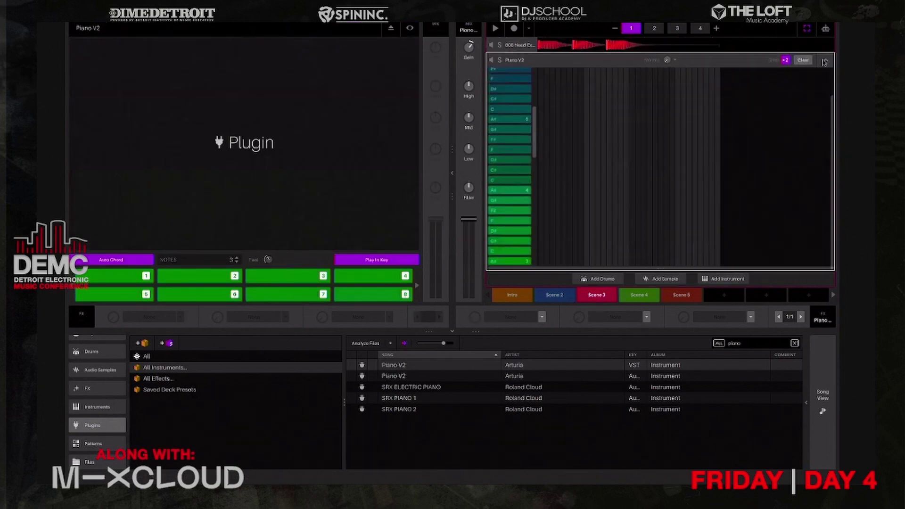
left_click(824, 62)
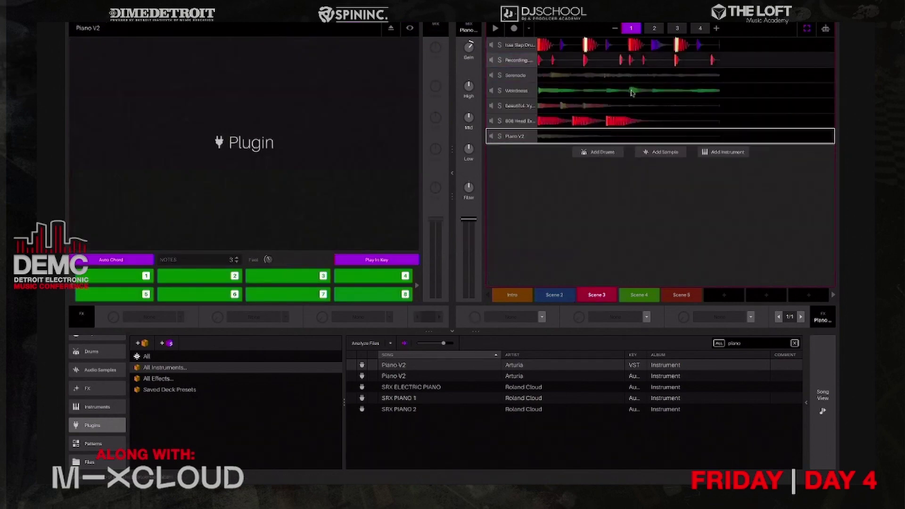
left_click(521, 108)
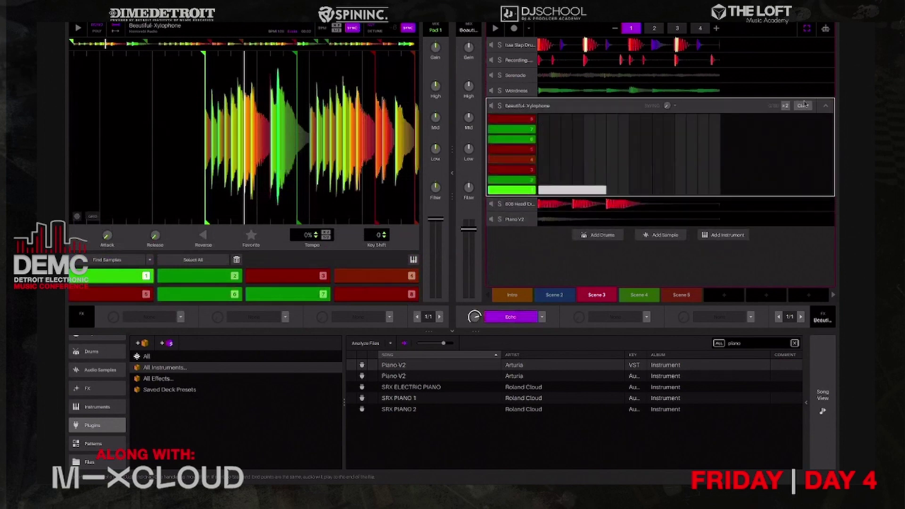
left_click(826, 107)
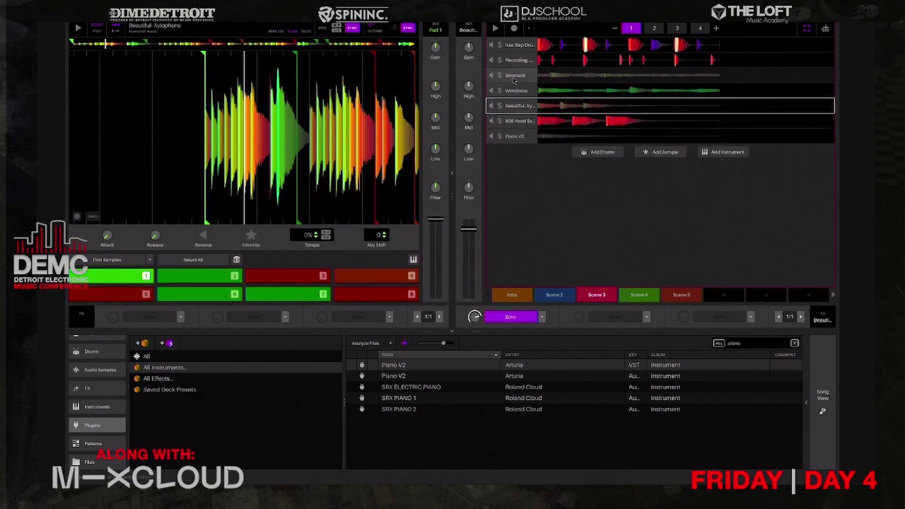
key("space")
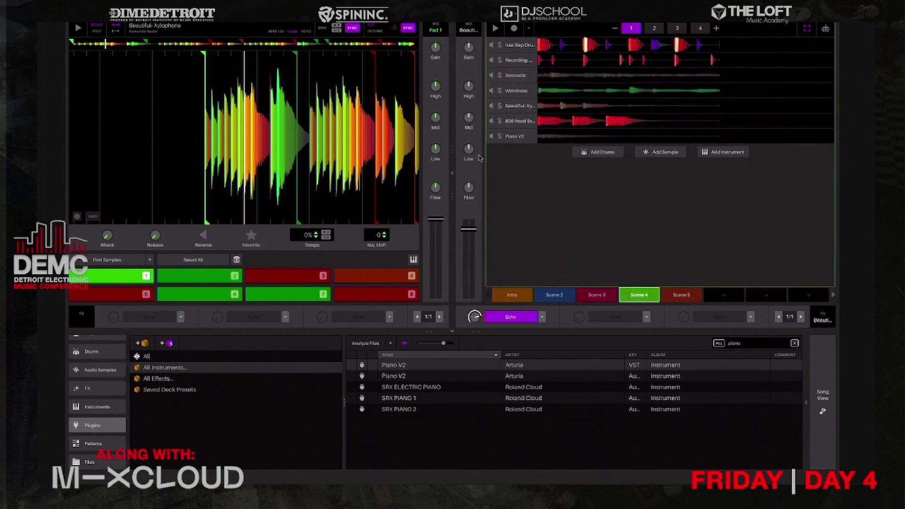
Clear the Piano V2 pattern in Scene 4, collapse the track, and select Scene 5.
left_click(515, 137)
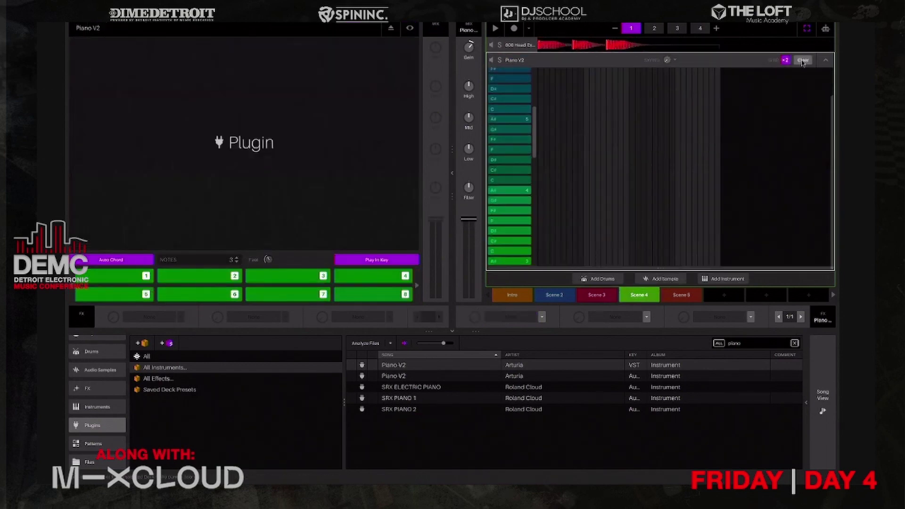
left_click(826, 60)
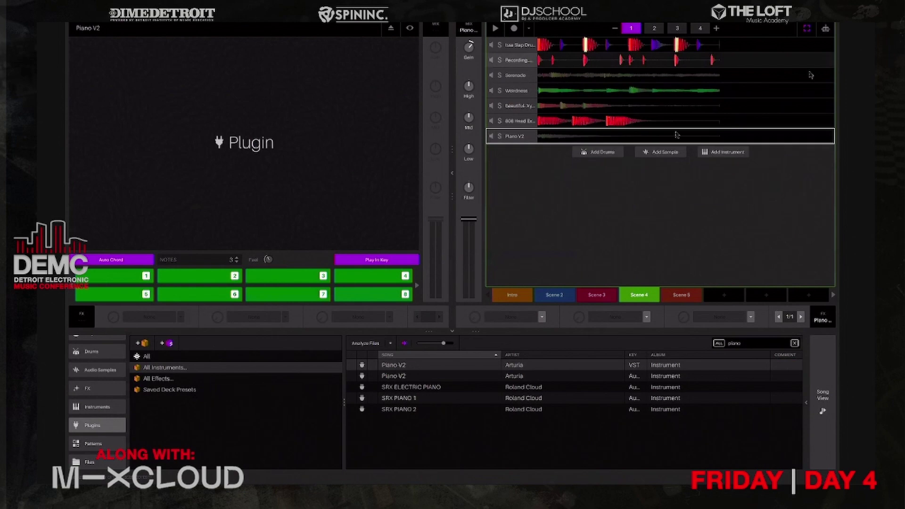
left_click(679, 296)
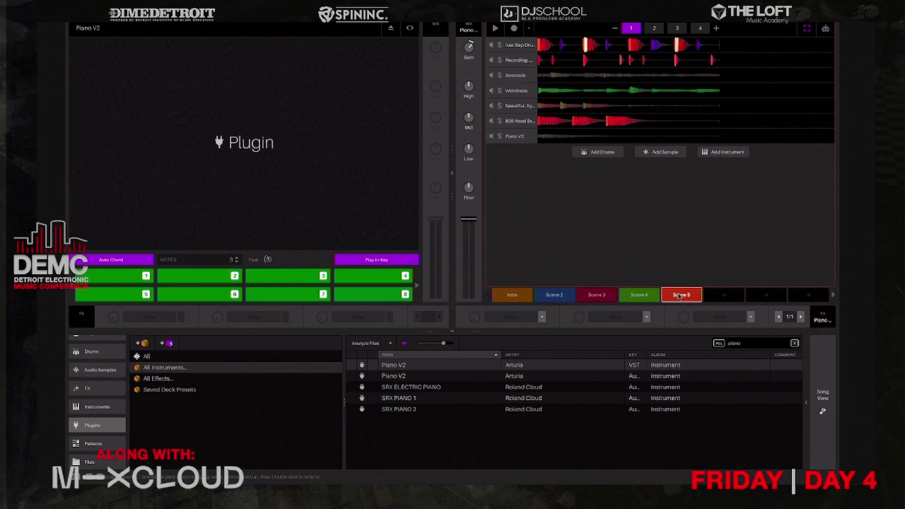
Open the song view and append a second Intro block and two Scene 2 blocks to the arrangement.
left_click(822, 409)
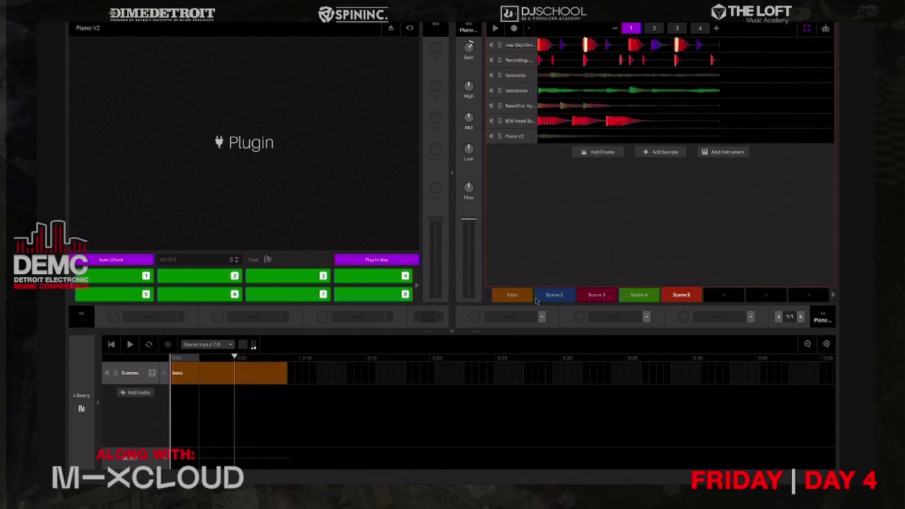
left_click_drag(512, 294, 311, 377)
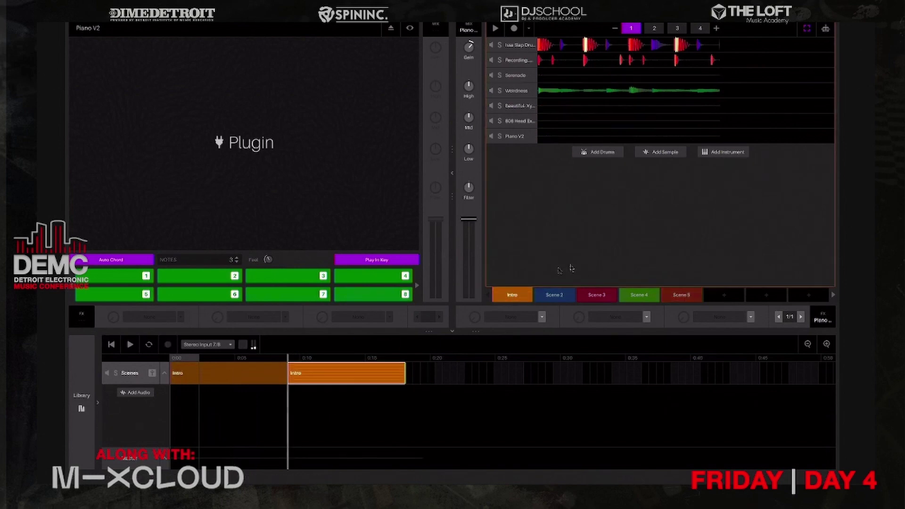
left_click_drag(559, 295, 427, 373)
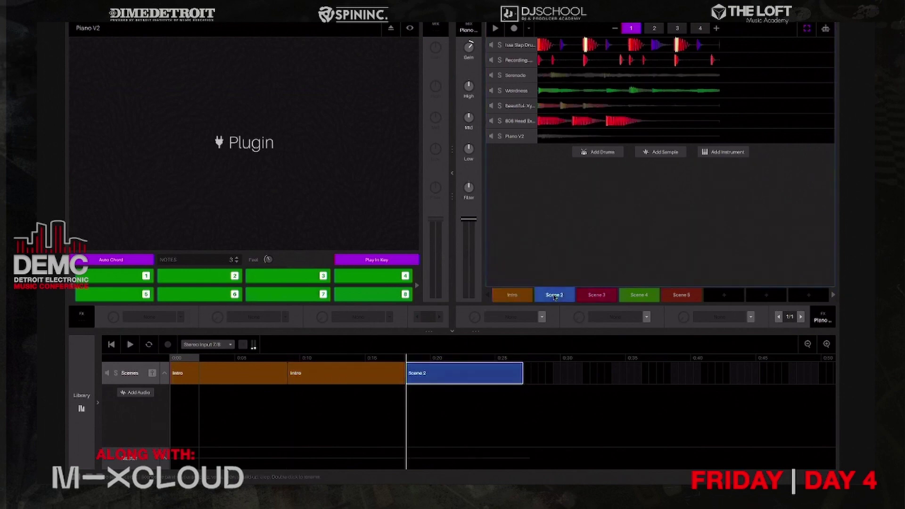
left_click_drag(558, 312, 549, 379)
Append one Scene 3 block, one Scene 4 block and two Scene 5 blocks to the end of the arrangement.
left_click_drag(597, 295, 667, 378)
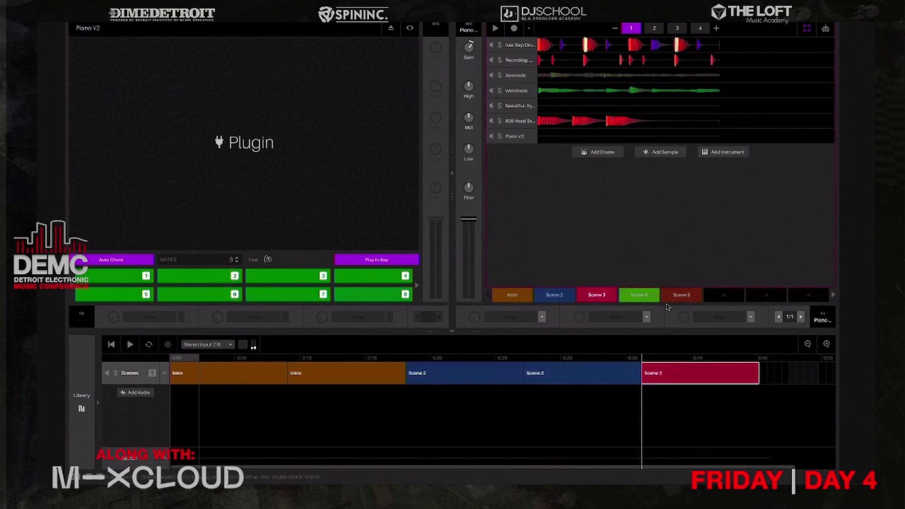
left_click_drag(639, 294, 797, 352)
left_click(808, 344)
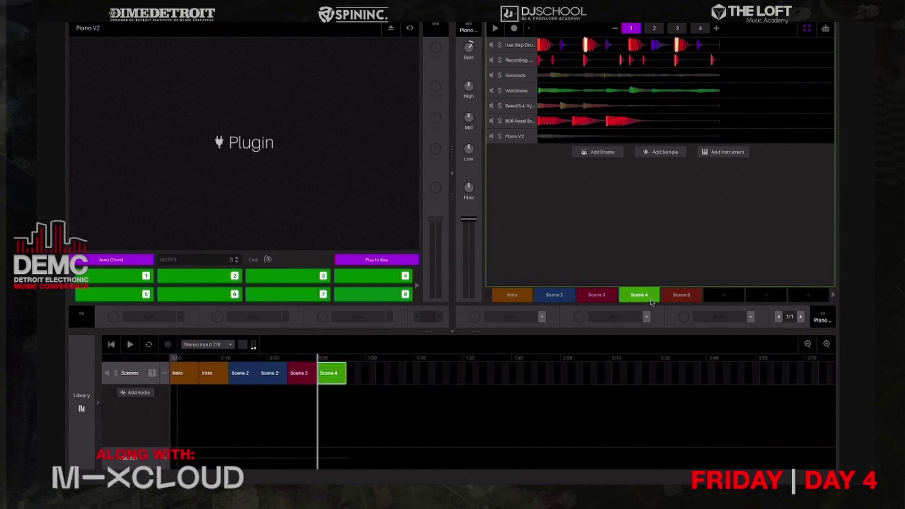
left_click_drag(681, 296, 368, 384)
left_click_drag(693, 295, 404, 385)
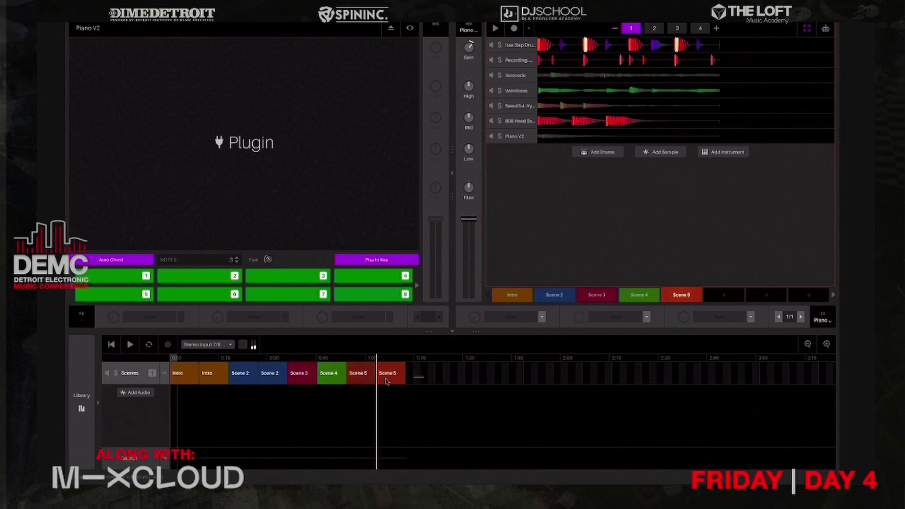
Duplicate the blocks from the first Scene 2 through the last Scene 5 twice, and end the song with two Intro blocks.
left_click(242, 379)
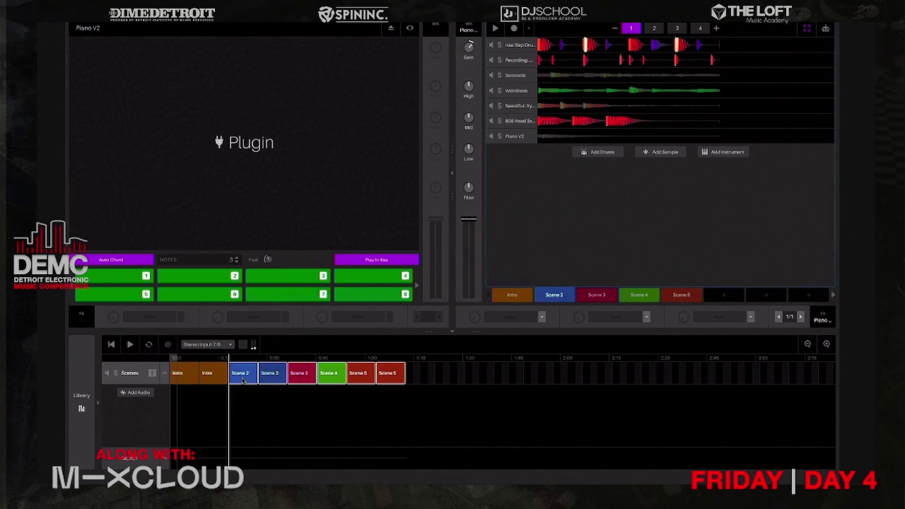
key("ctrl+d")
key("ctrl+d")
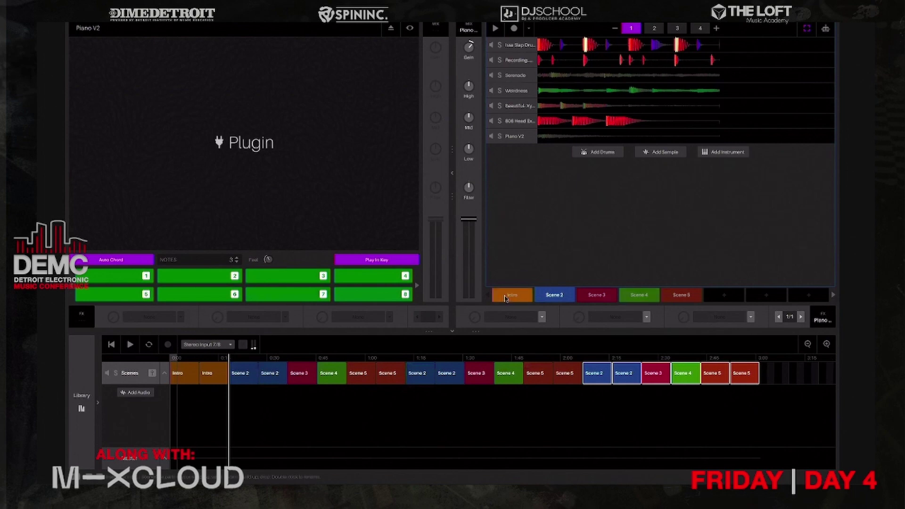
left_click_drag(512, 295, 777, 377)
left_click_drag(512, 295, 814, 379)
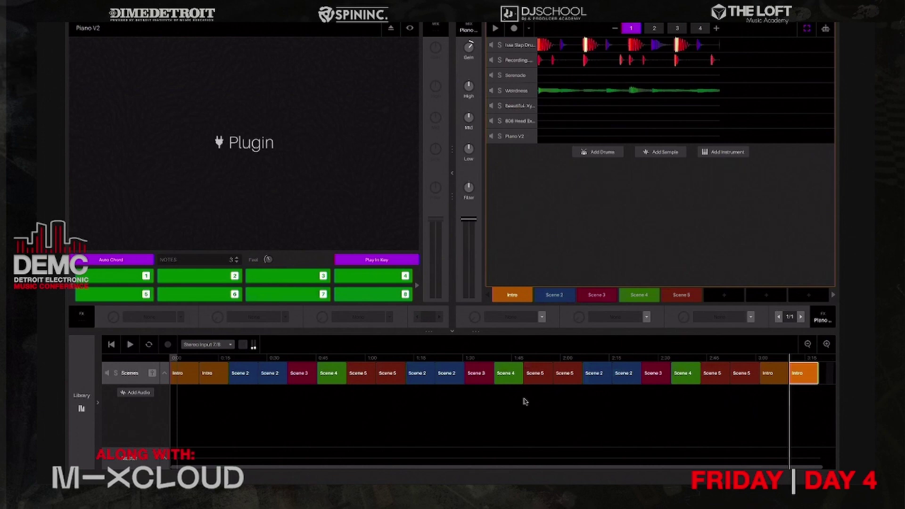
Play the arrangement from the beginning, skip ahead through the scene transitions, and stop within the first Scene 3 block.
left_click(111, 345)
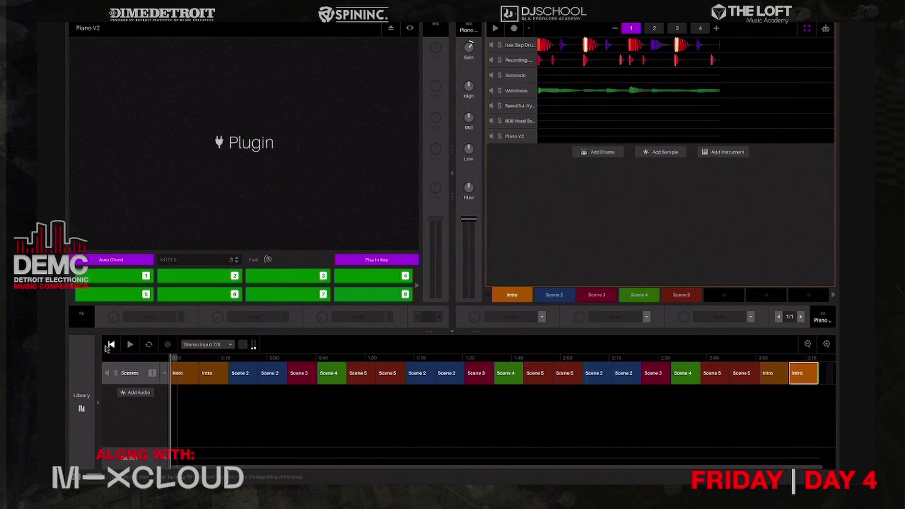
left_click(130, 345)
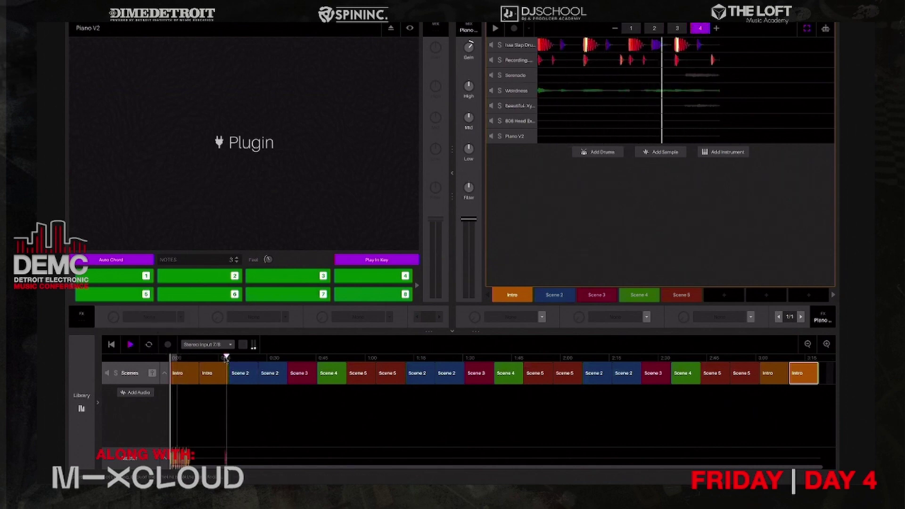
left_click(225, 358)
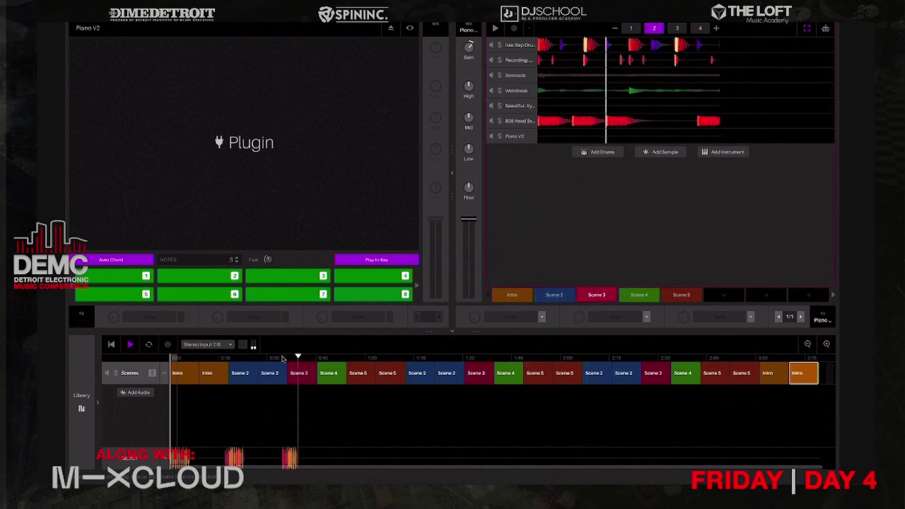
key("space")
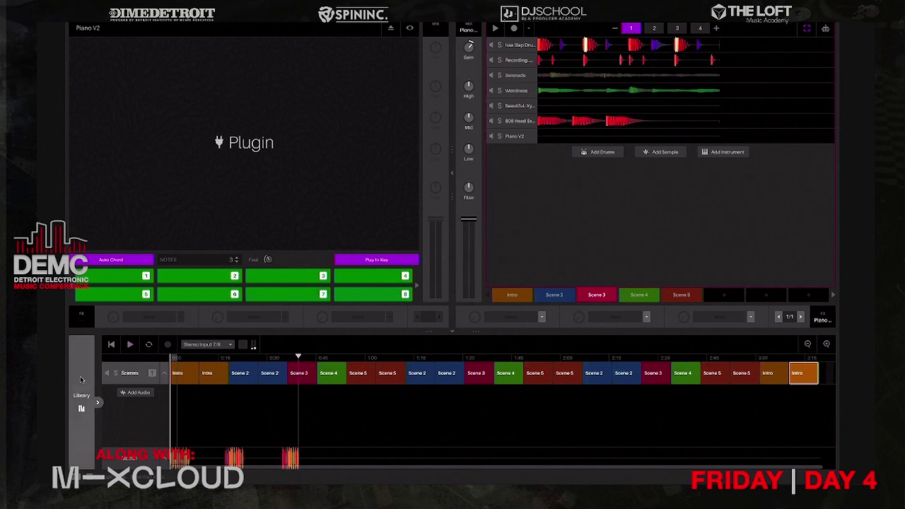
Open the ACAPELLA crate of the Serato DJ Library.
left_click(81, 398)
scroll(80, 382, "up", 2)
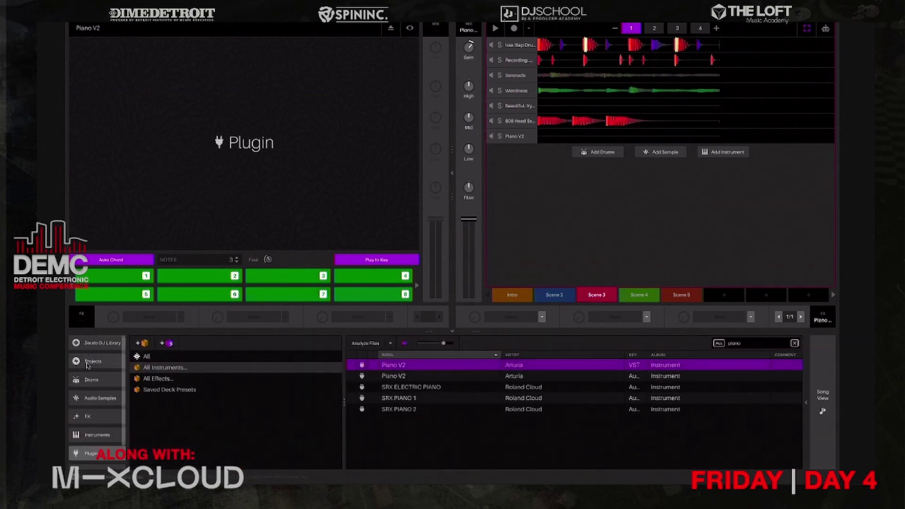
left_click(86, 344)
scroll(220, 387, "down", 3)
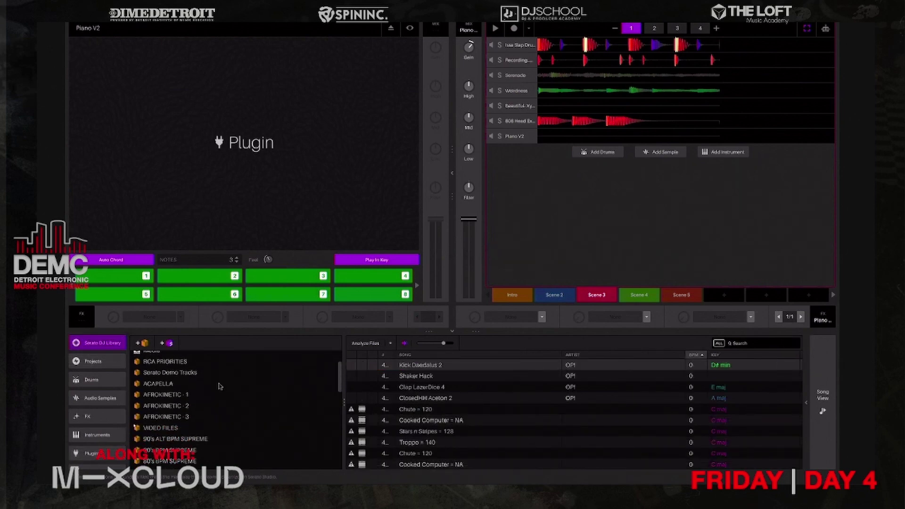
left_click(170, 384)
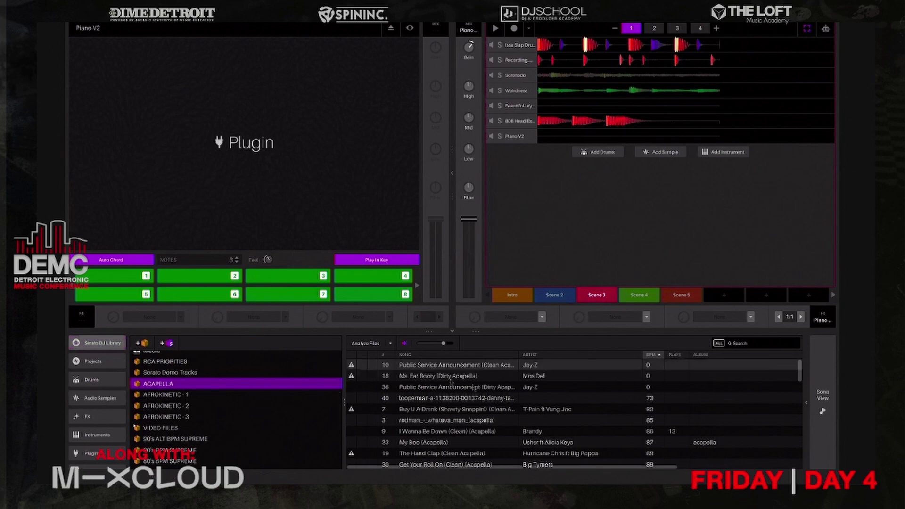
Add the acapella "I Wanna Be Down (Clean) (Acapella)" to the song view as an audio track.
scroll(460, 404, "down", 3)
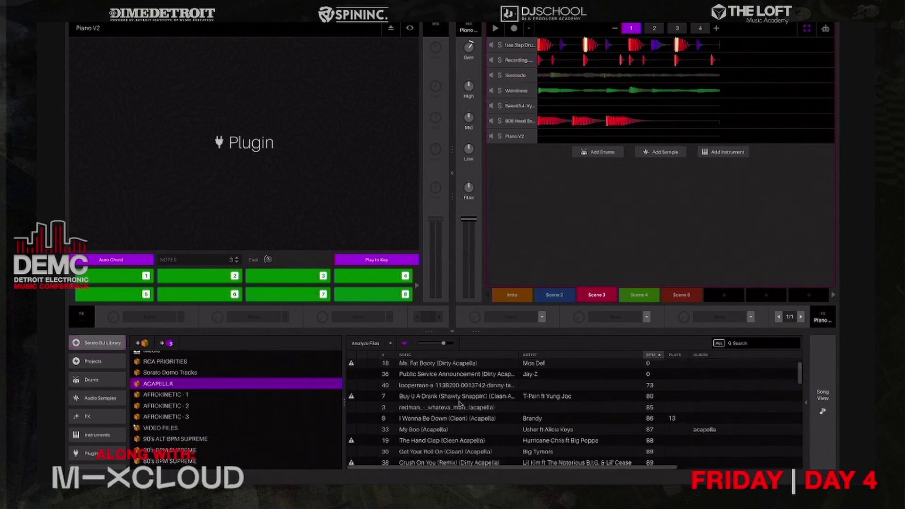
left_click(435, 405)
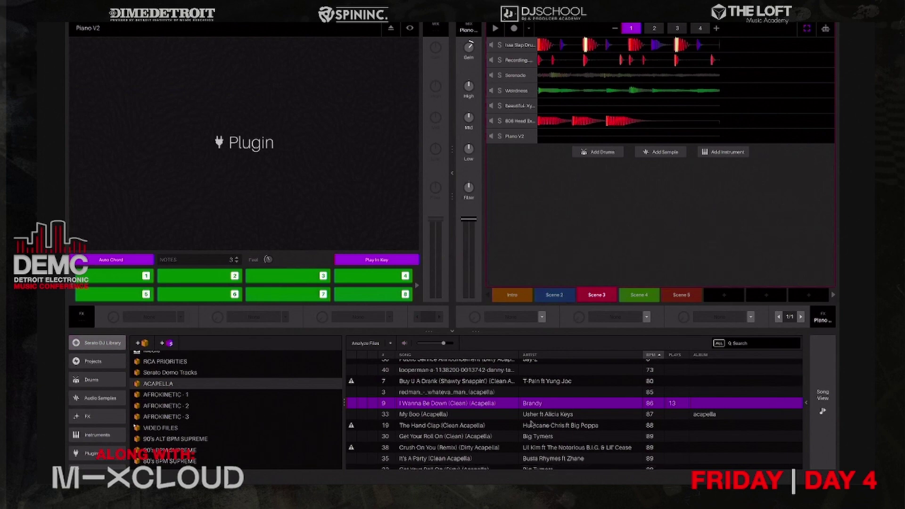
left_click_drag(493, 403, 232, 409)
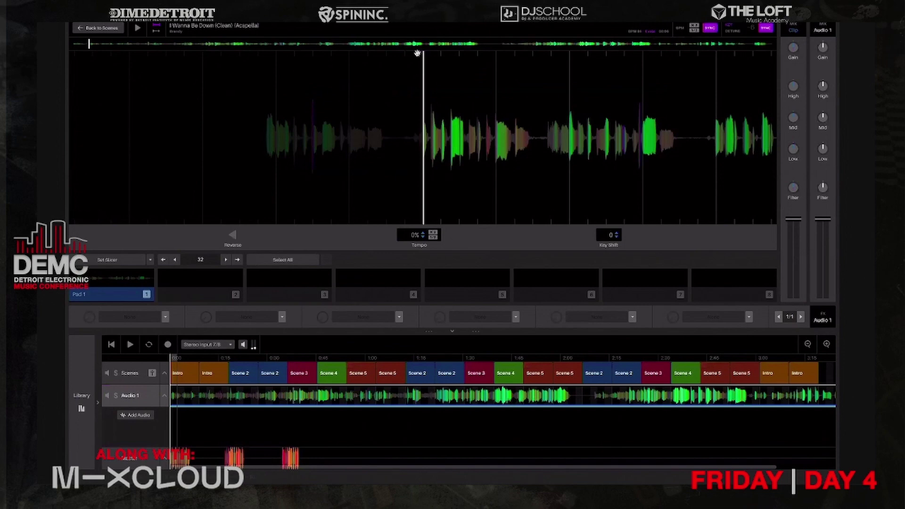
Extend the acapella clip's start back to the first vocal phrase and move the clip to just before the first Scene 2 block.
left_click_drag(421, 54, 266, 55)
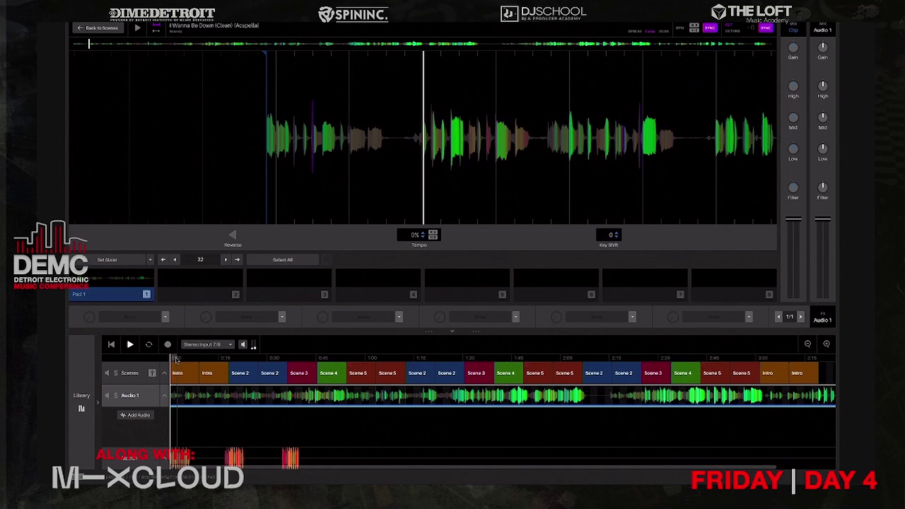
left_click(233, 397)
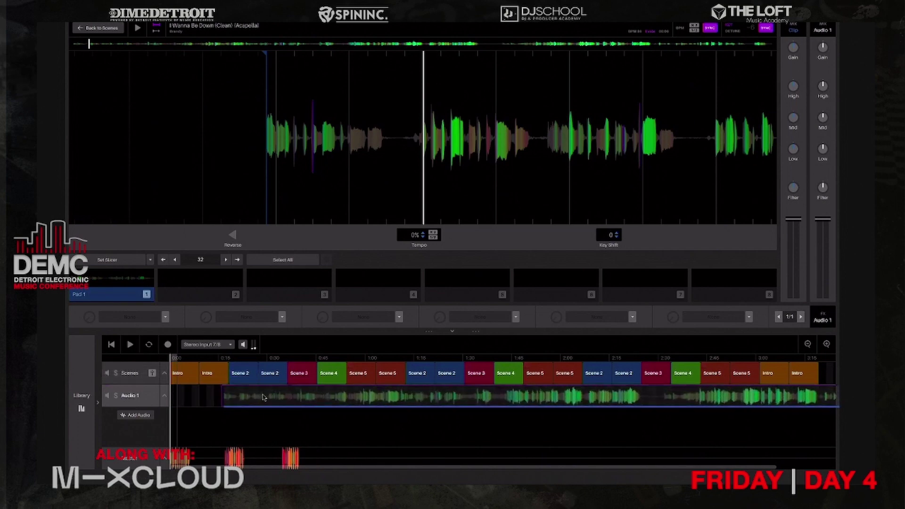
left_click(827, 344)
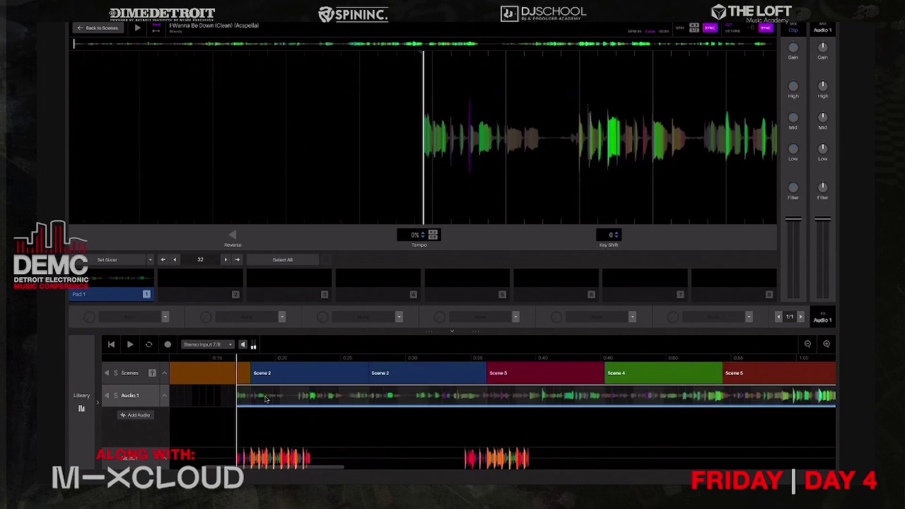
left_click(162, 410)
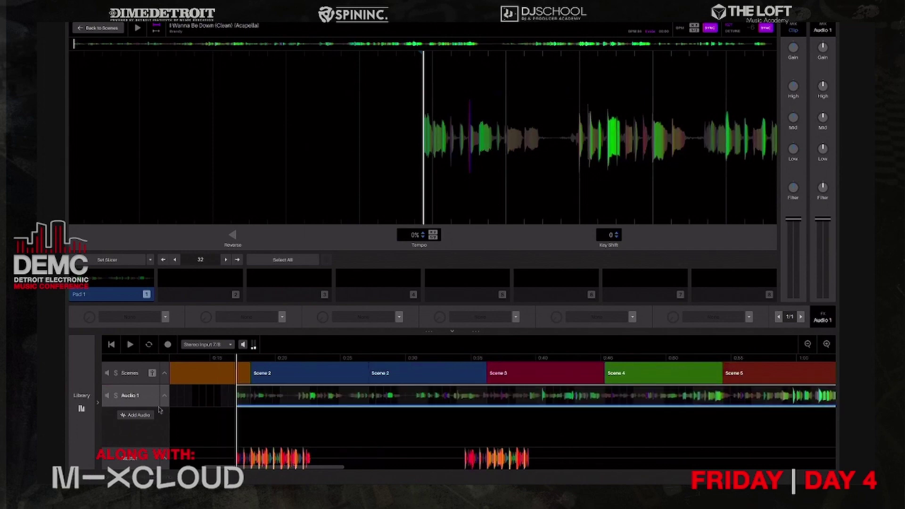
Play the song from the second Intro block, nudge the acapella clip slightly later, and check its timing by playing again.
left_click(187, 403)
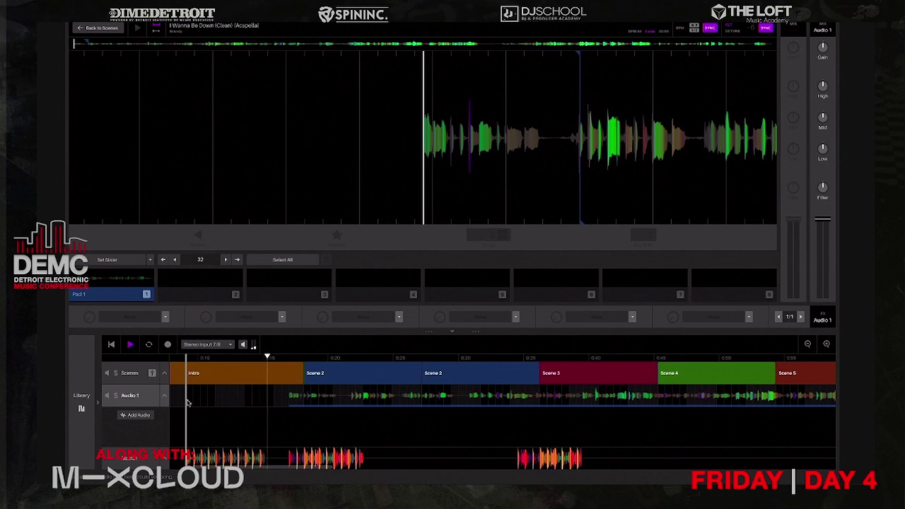
key("space")
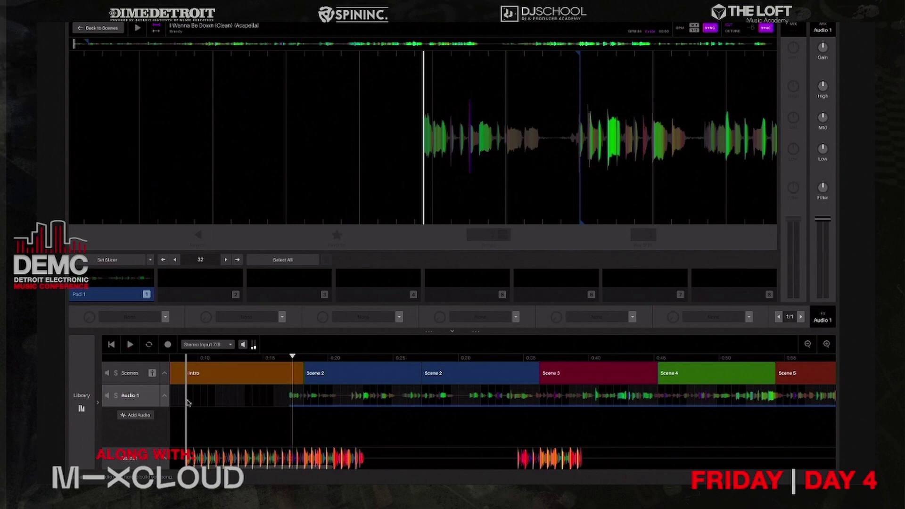
left_click_drag(290, 398, 298, 398)
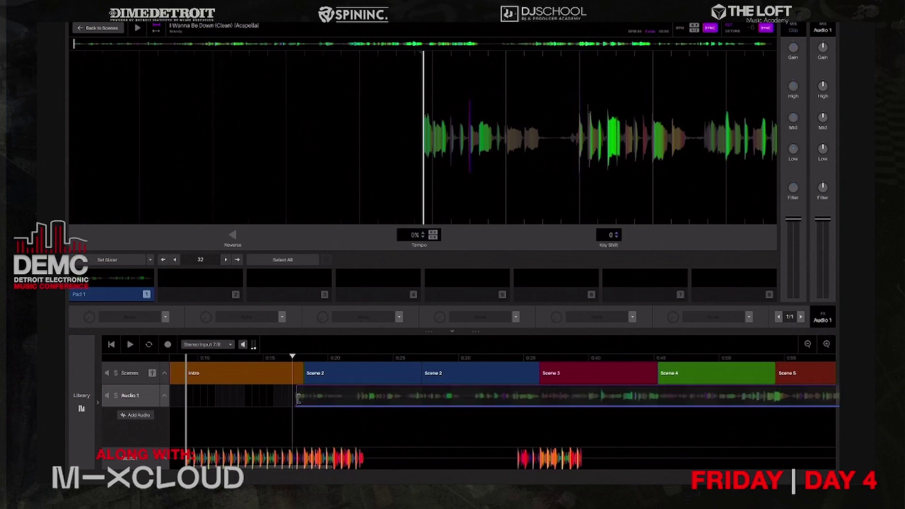
left_click(216, 401)
key("space")
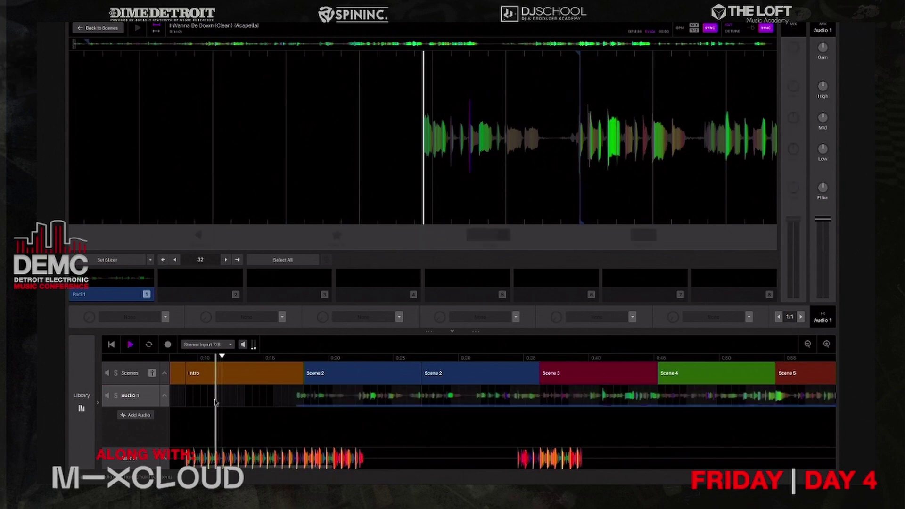
left_click(184, 410)
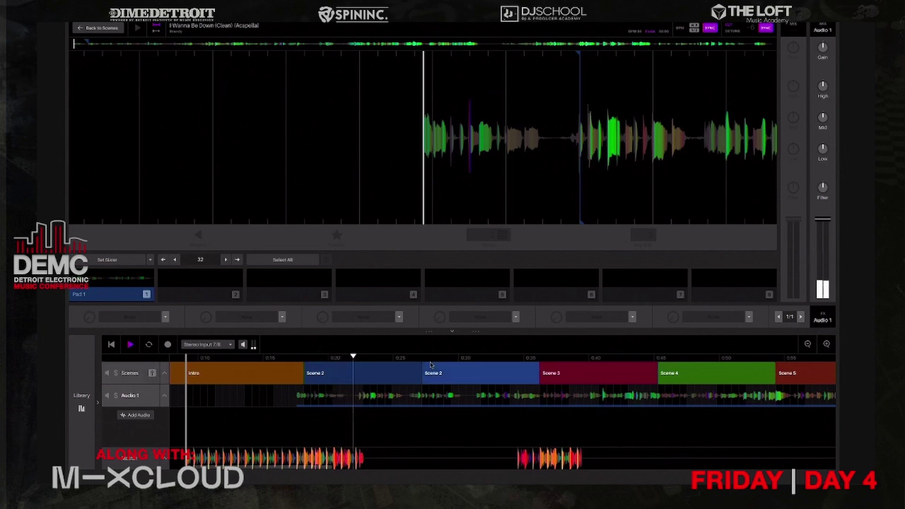
Enlarge the song view and the Audio 1 track's height, and toggle the acapella's key sync off and back on.
left_click_drag(476, 331, 475, 243)
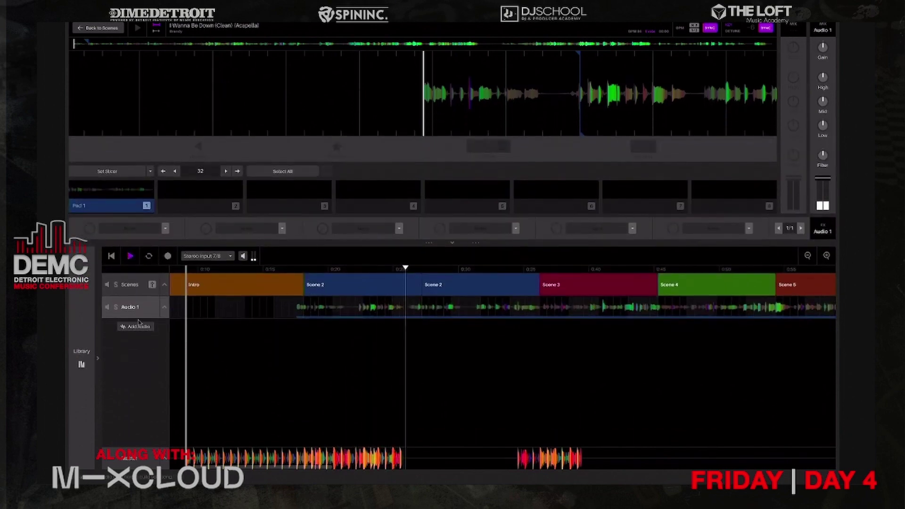
left_click_drag(134, 335, 134, 362)
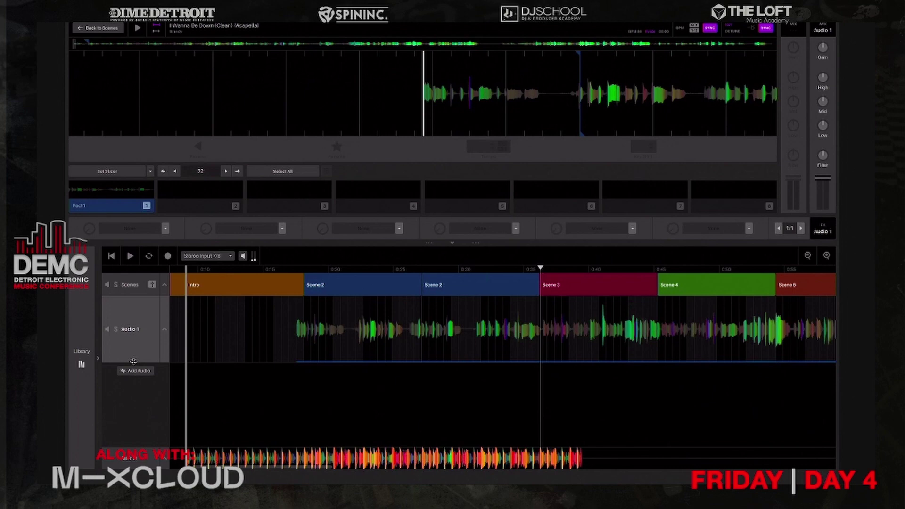
left_click(761, 31)
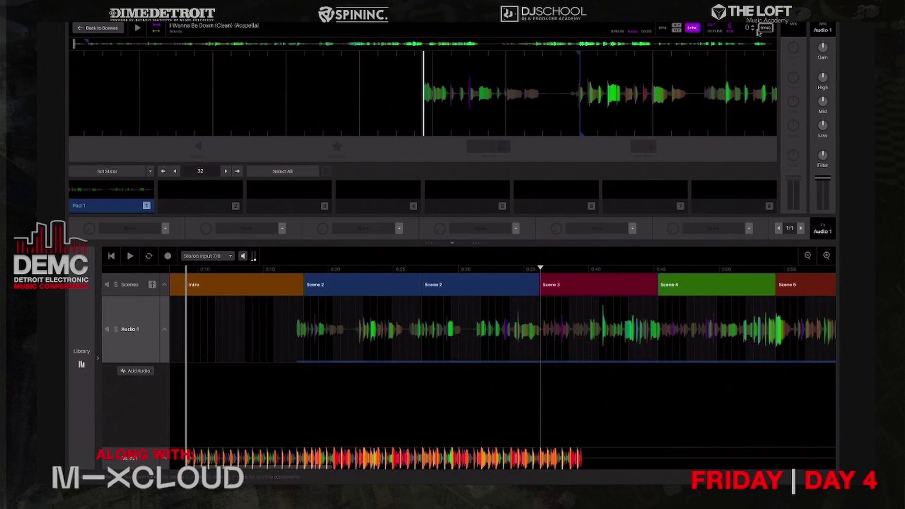
left_click(765, 29)
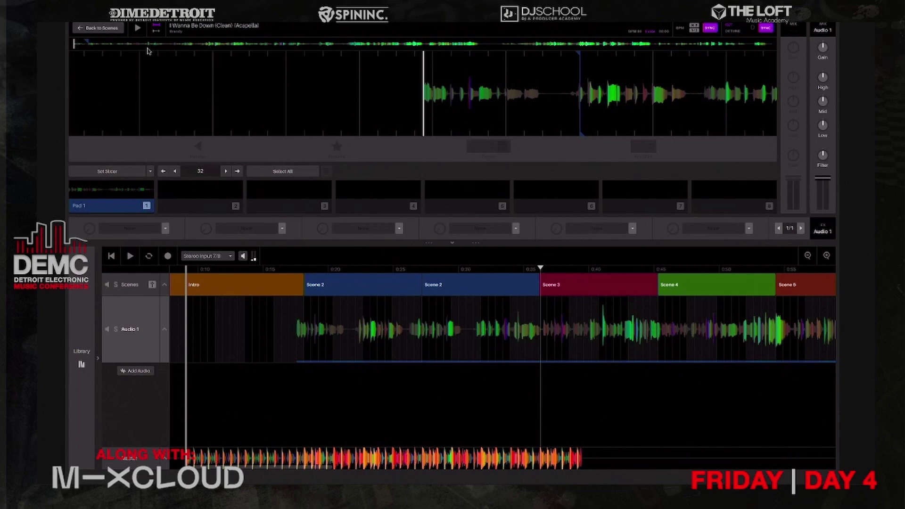
Play from the second Intro block and view the Issa Slap Drum Kit and recorded-sample patterns in the scene view.
key("space")
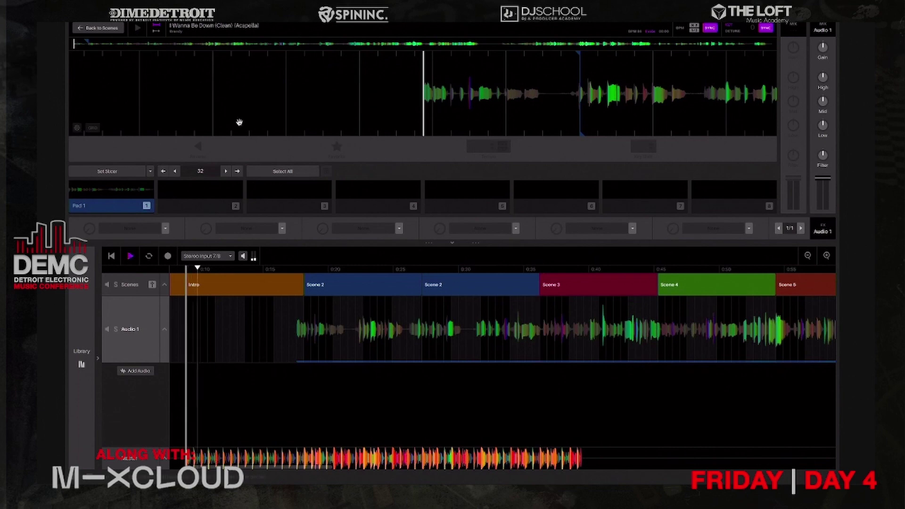
left_click(93, 30)
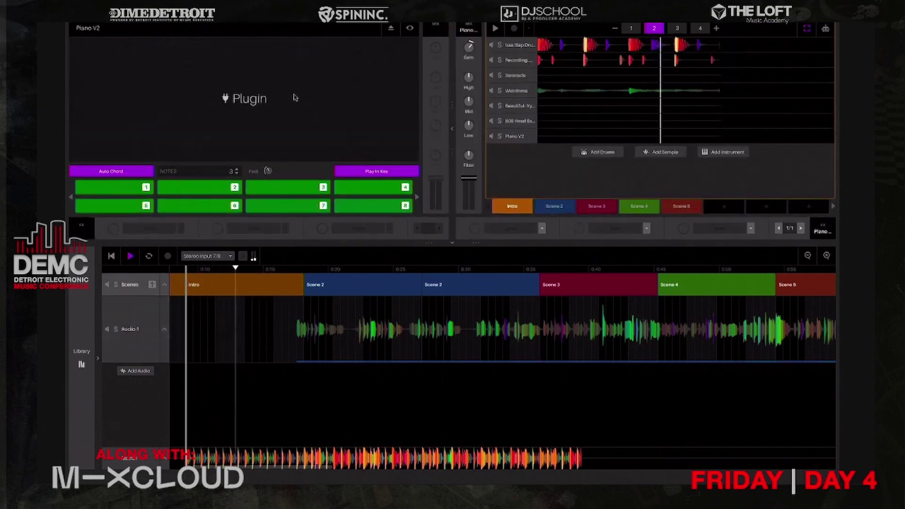
left_click(513, 45)
left_click(513, 46)
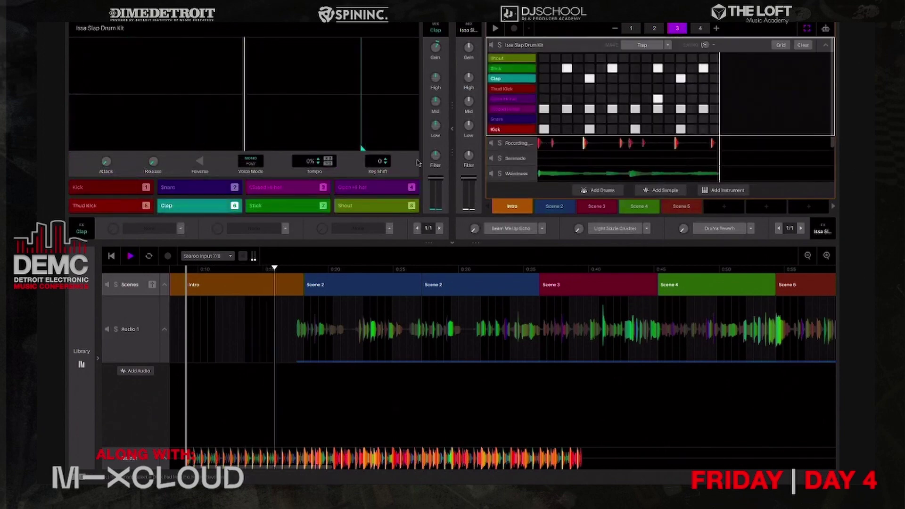
left_click(528, 143)
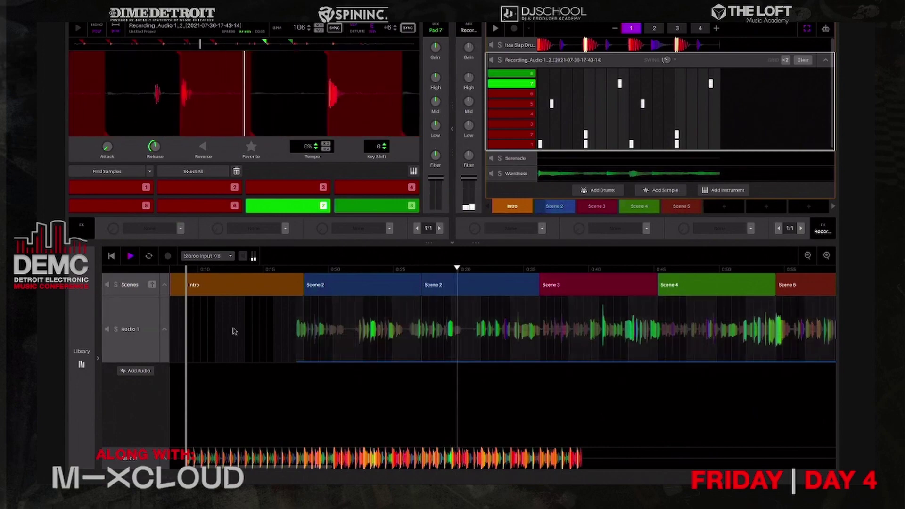
Select the acapella clip, follow playback through the Scene 5 blocks, and stop just before the next Scene 2 block.
left_click(361, 333)
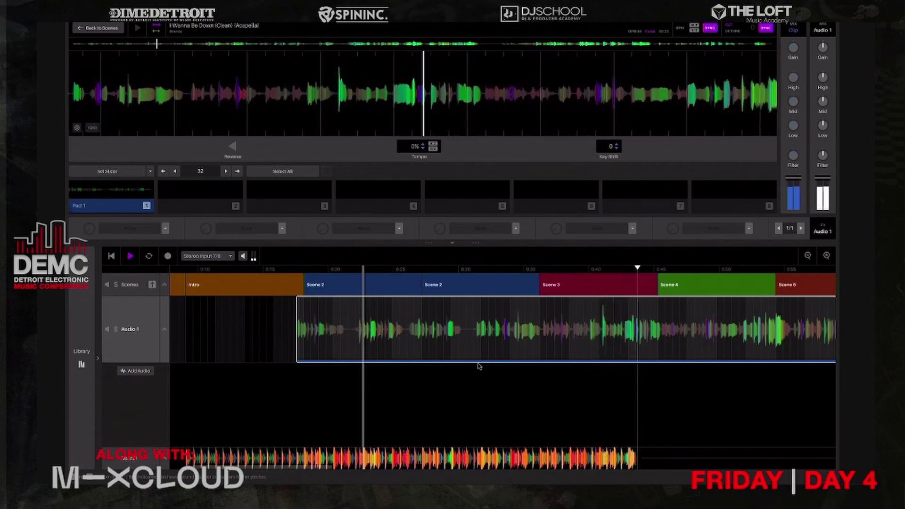
scroll(480, 366, "right", 5)
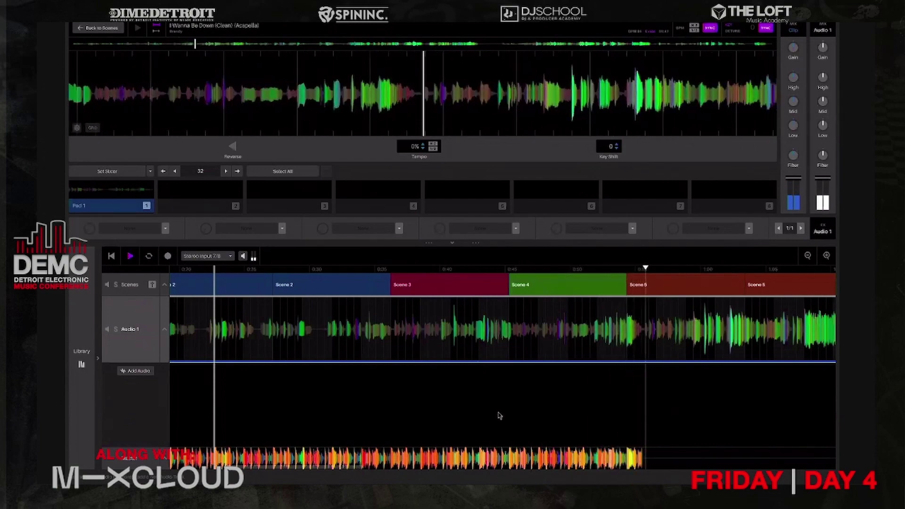
scroll(572, 372, "right", 3)
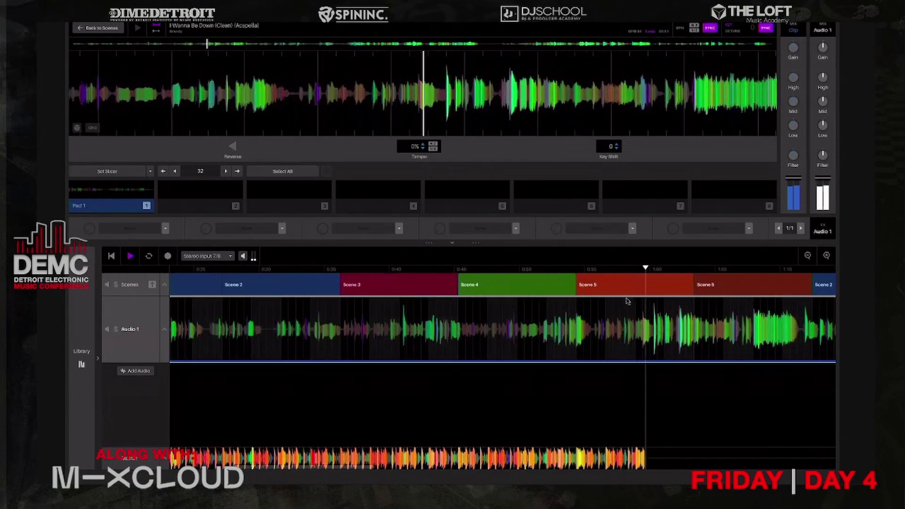
scroll(632, 304, "right", 5)
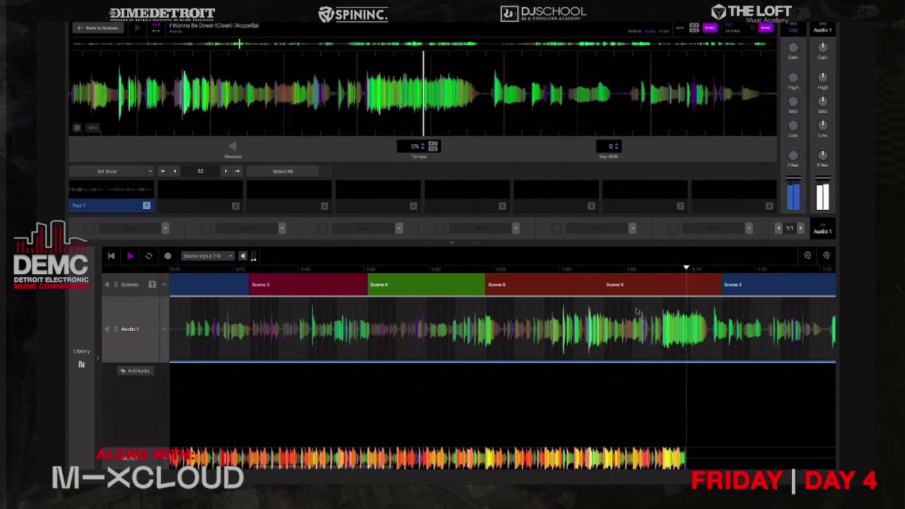
key("space")
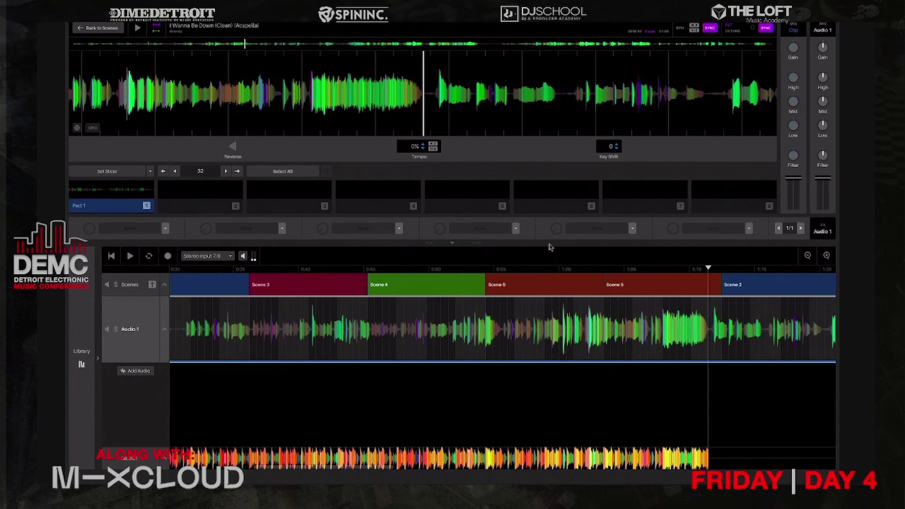
Place the playhead at the end of the second Intro block, just ahead of the acapella clip.
left_click(209, 319)
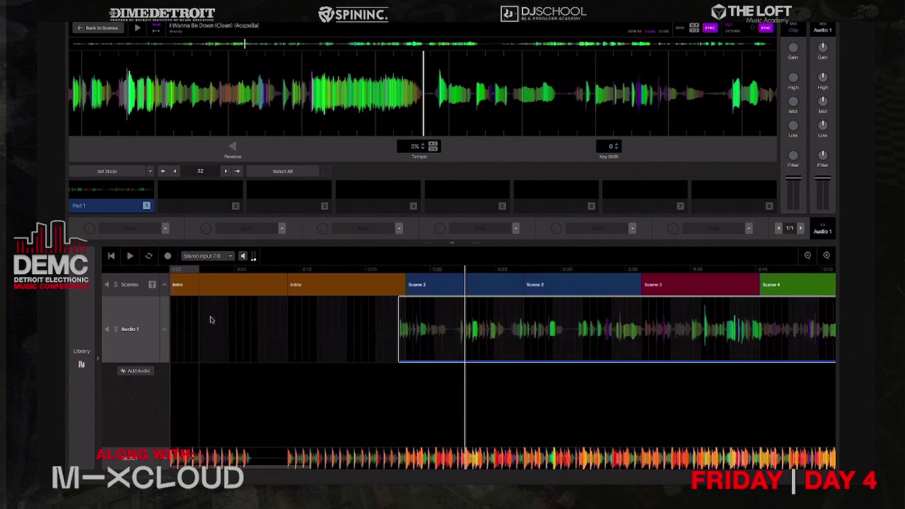
left_click(389, 323)
key("space")
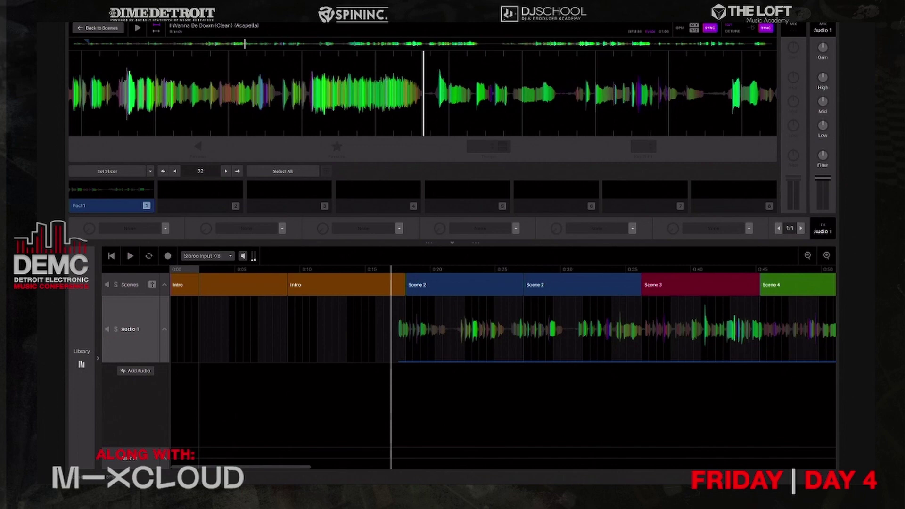
key("ctrl+Up")
key("ctrl+Up")
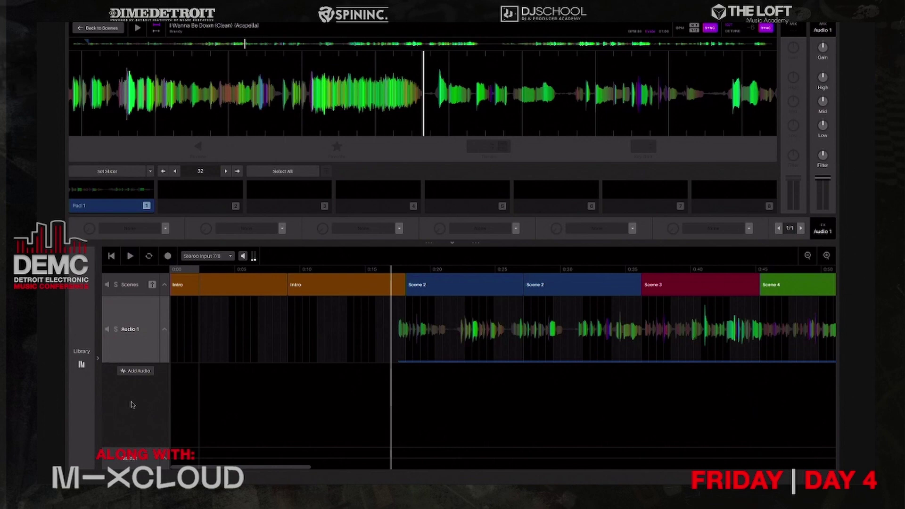
Enable the Brightener EQ, Master Compressor and Limiter on the master channel, and play the song from the beginning.
left_click(132, 461)
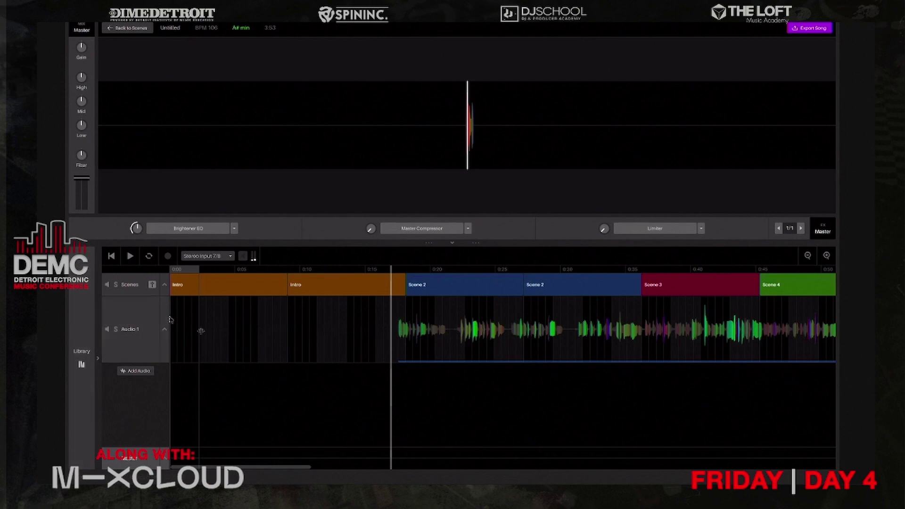
left_click(111, 257)
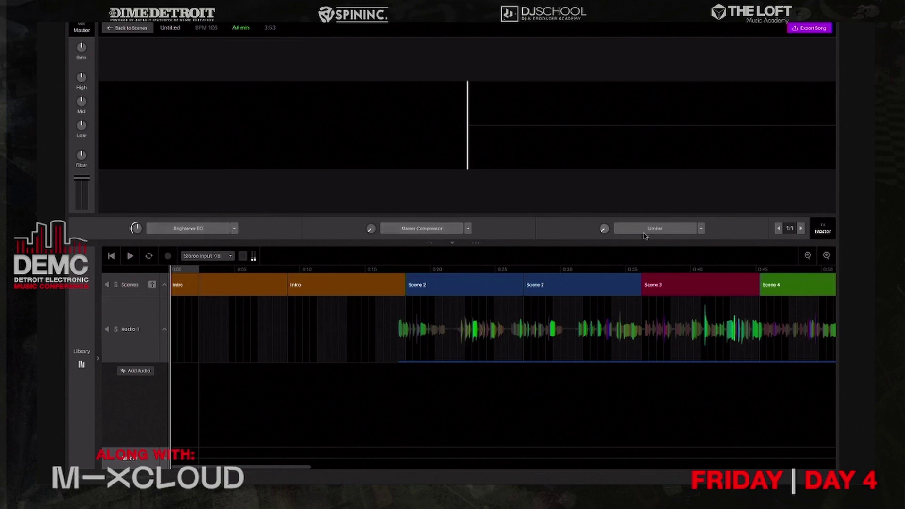
left_click(189, 229)
left_click(429, 229)
left_click(652, 231)
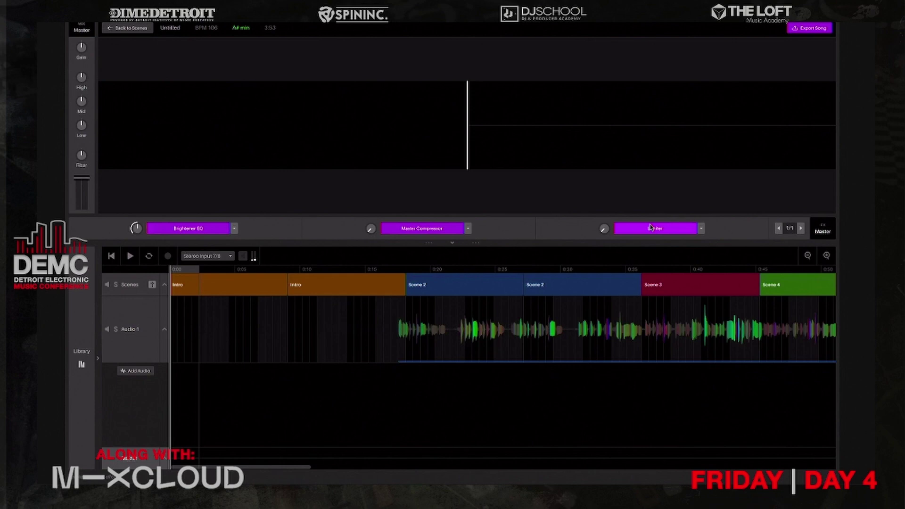
key("space")
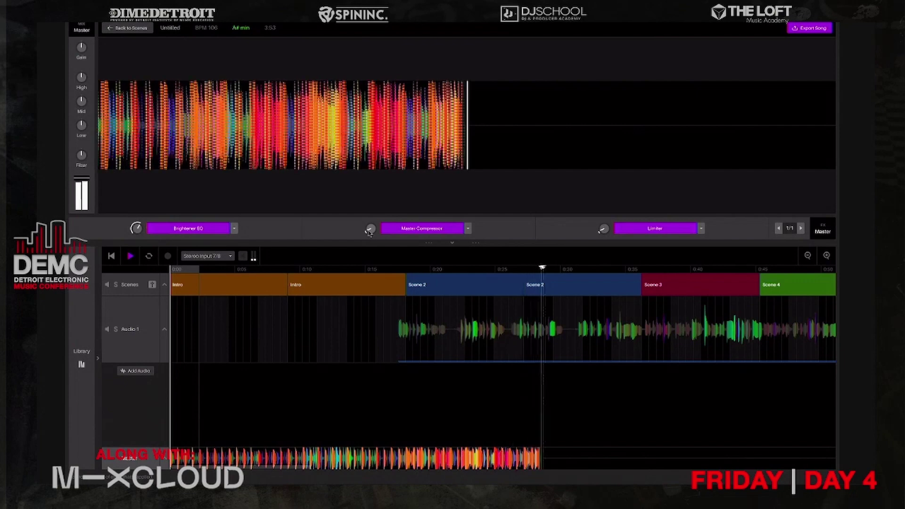
Stop playback, inspect the song export's master formats and stem options, including individual drum pad files, and cancel the export.
key("space")
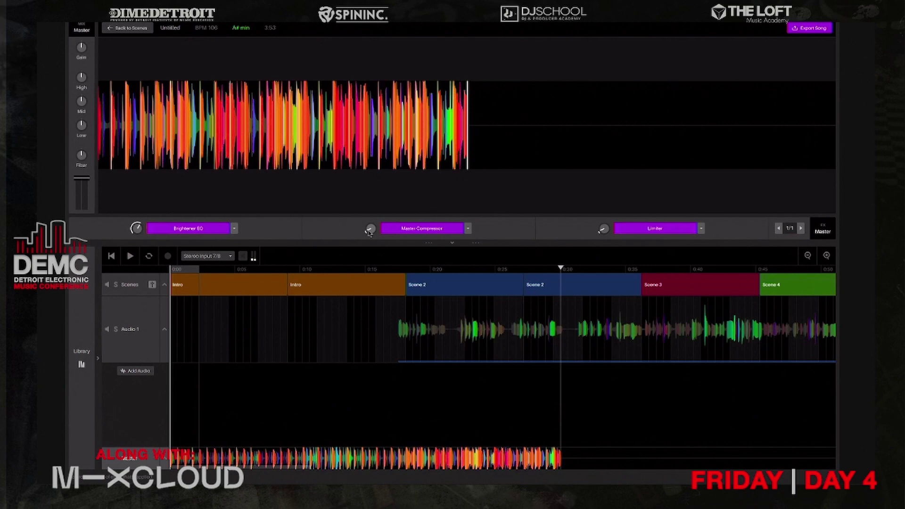
left_click(800, 32)
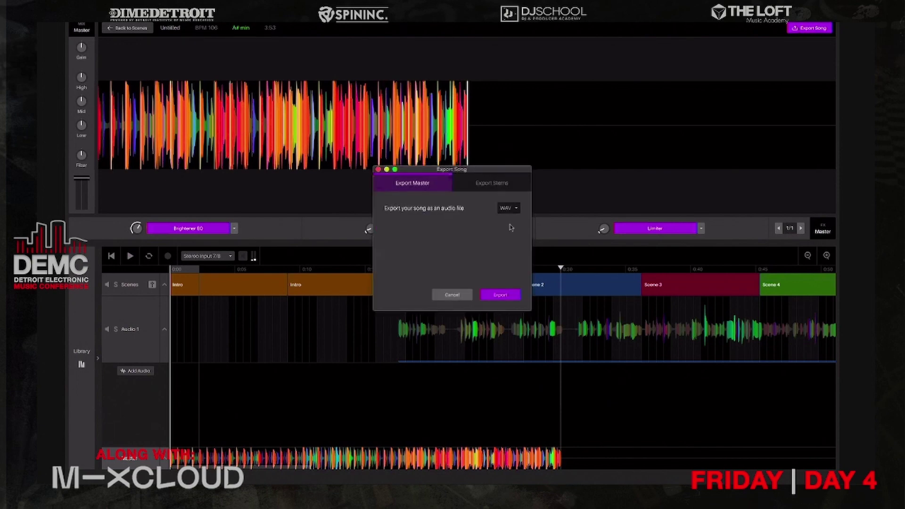
left_click(514, 209)
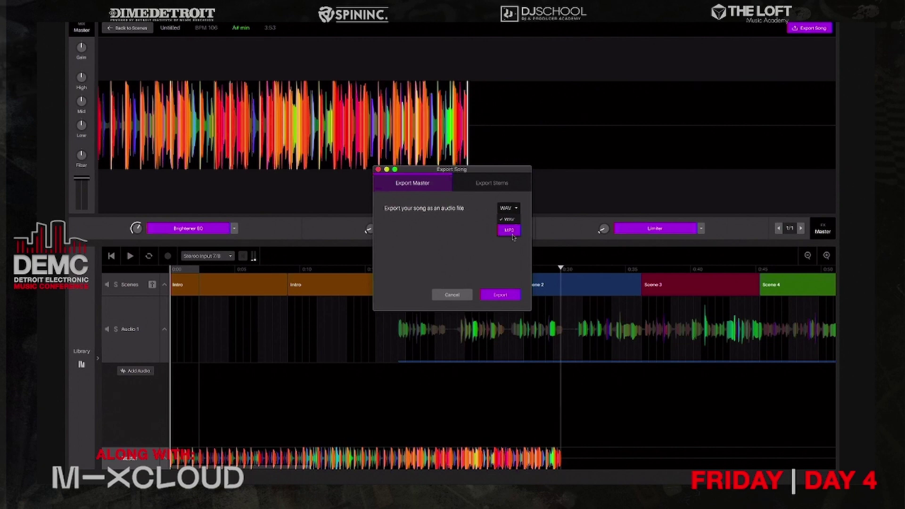
left_click(479, 187)
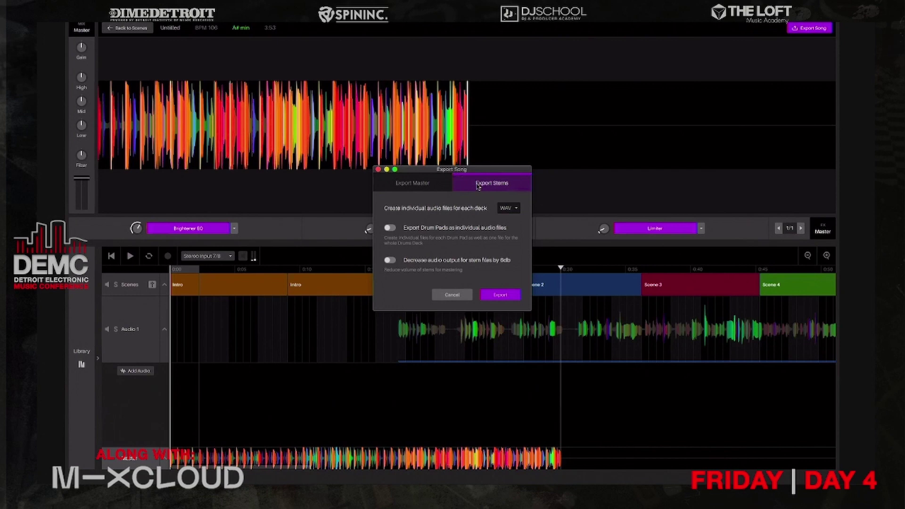
left_click(390, 229)
left_click(452, 294)
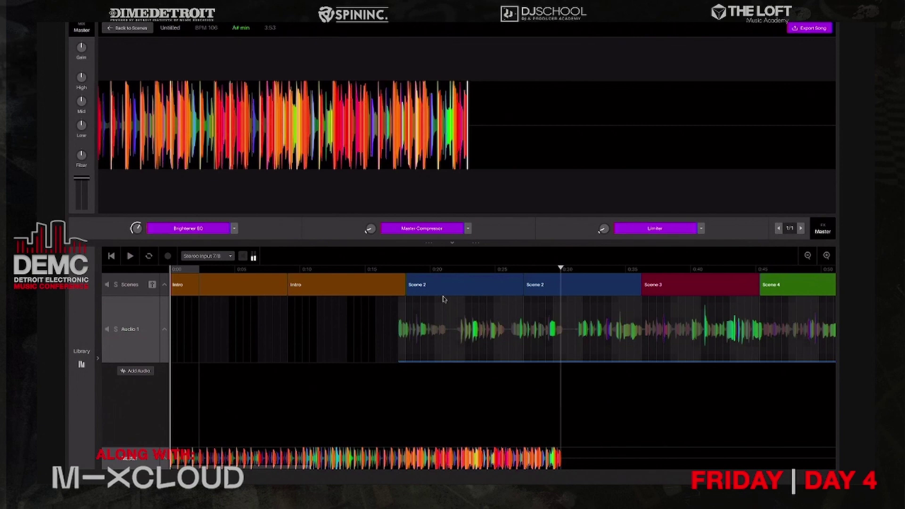
Switch to the browser and view the Free, Subscribe and Buy plans on the Serato Studio pricing page.
key("super+Tab")
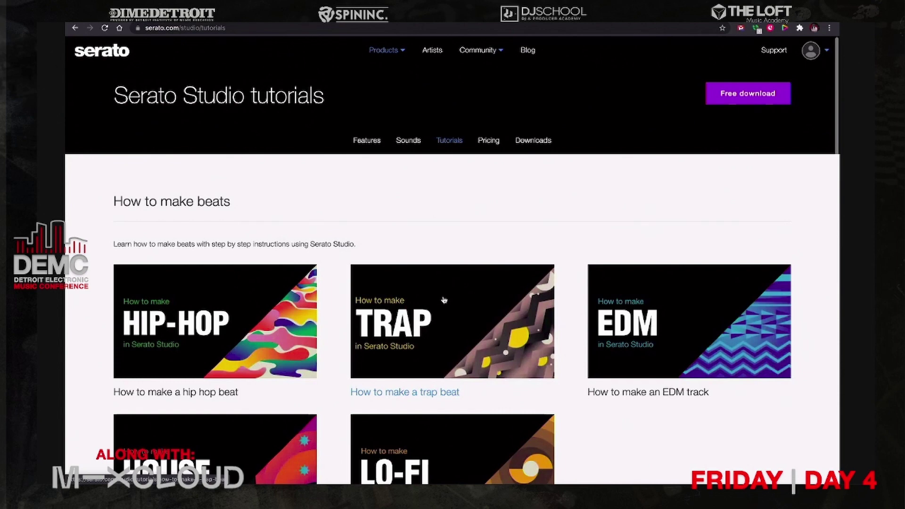
left_click(494, 142)
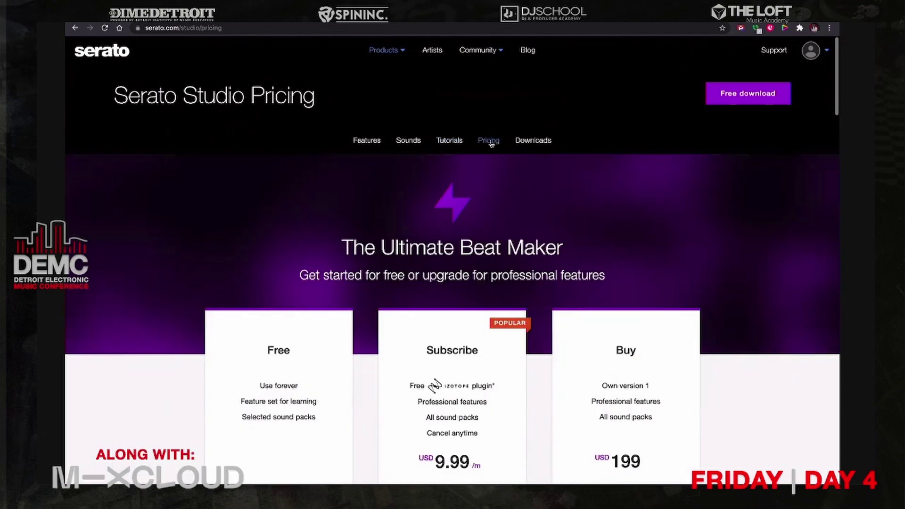
scroll(478, 232, "down", 4)
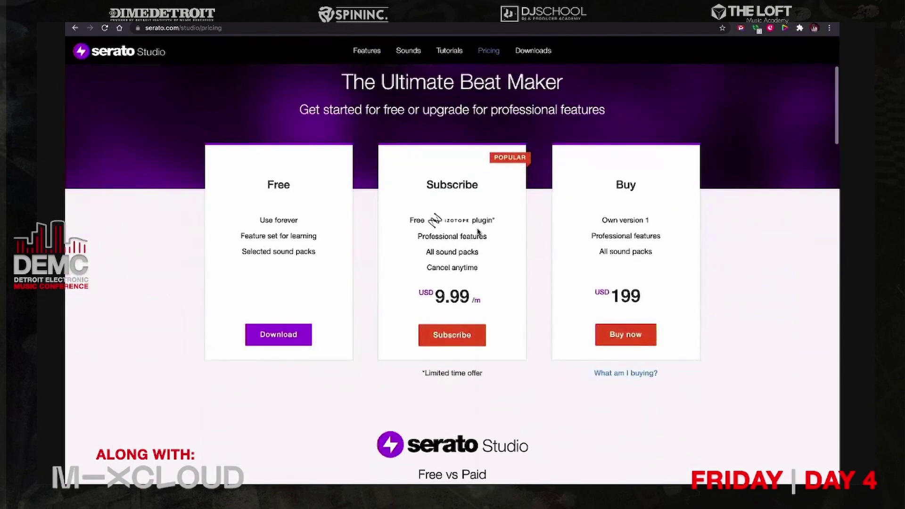